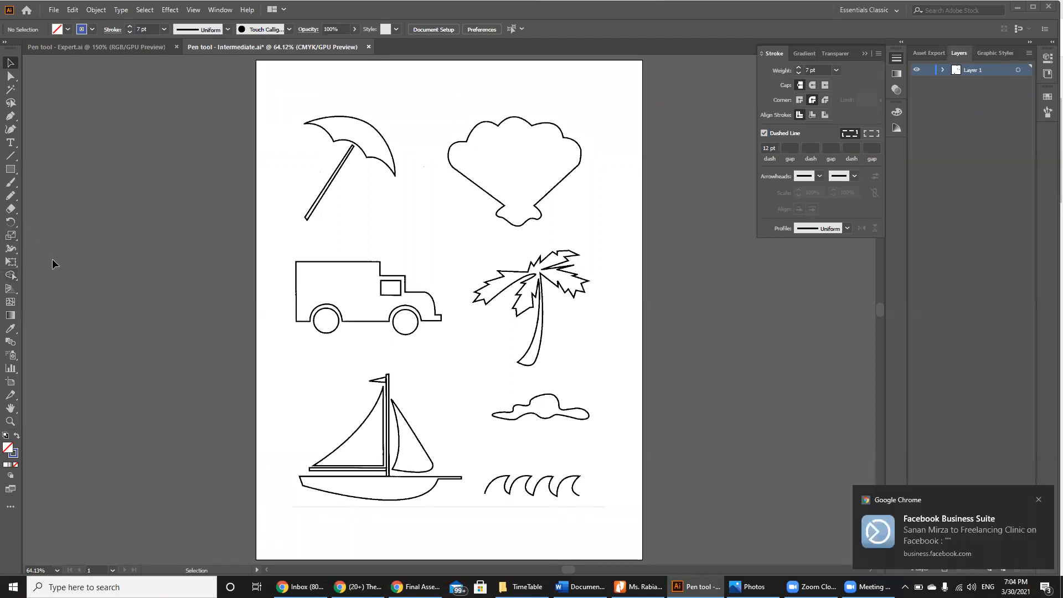
Step: Activate the Pen tool, zoom to 150% on the umbrella and shell, and collapse the Stroke settings
{"action": "key", "text": "p"}
{"action": "key", "text": "ctrl+plus"}
{"action": "key", "text": "ctrl+plus"}
{"action": "key", "text": "ctrl+plus"}
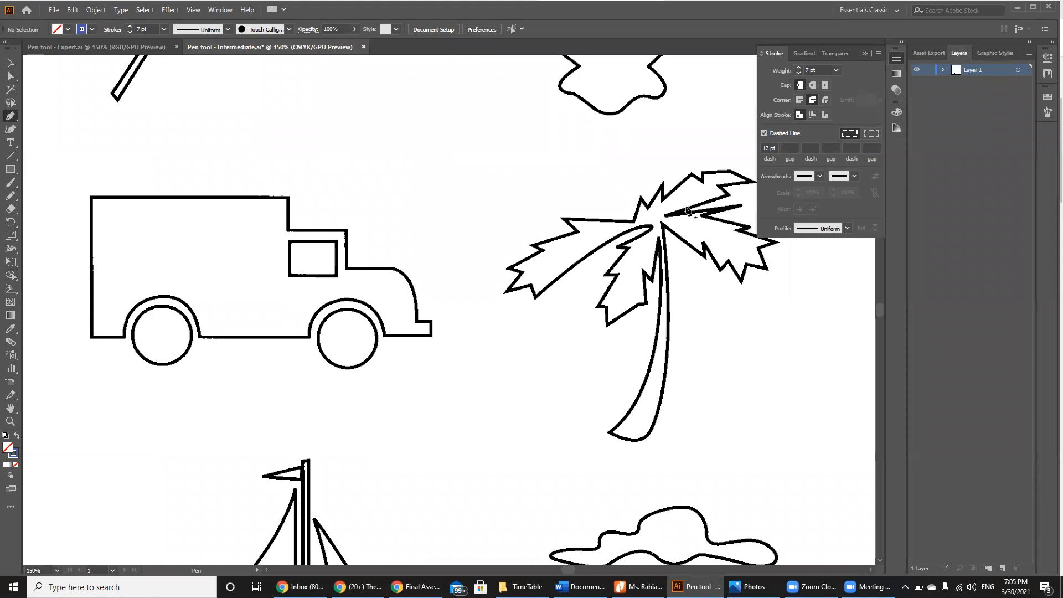
{"action": "left_click", "coordinate": [876, 289]}
{"action": "left_click_drag", "start_coordinate": [876, 289], "coordinate": [878, 301]}
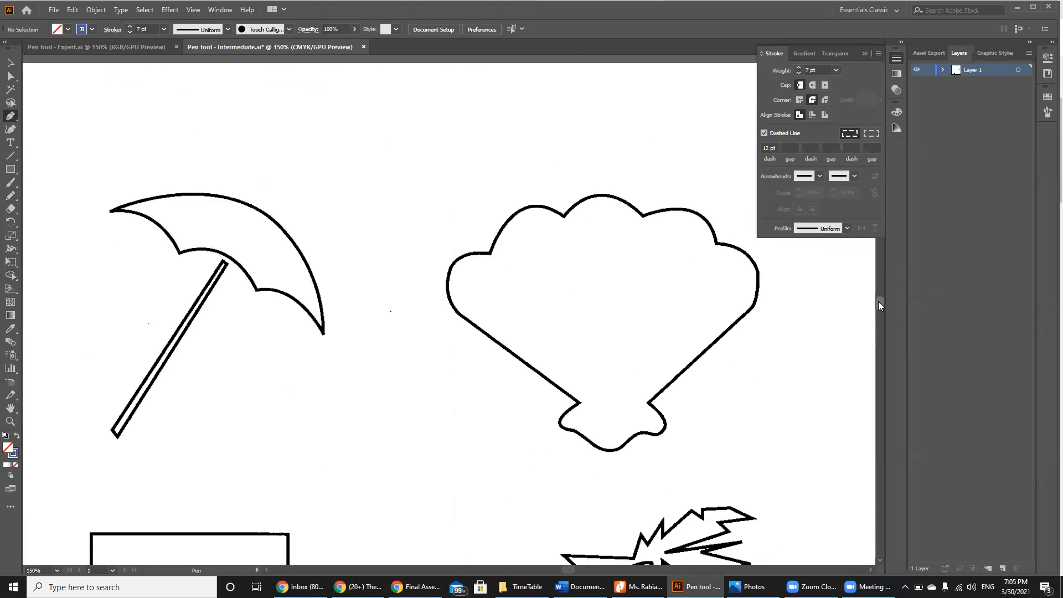
{"action": "left_click", "coordinate": [901, 57]}
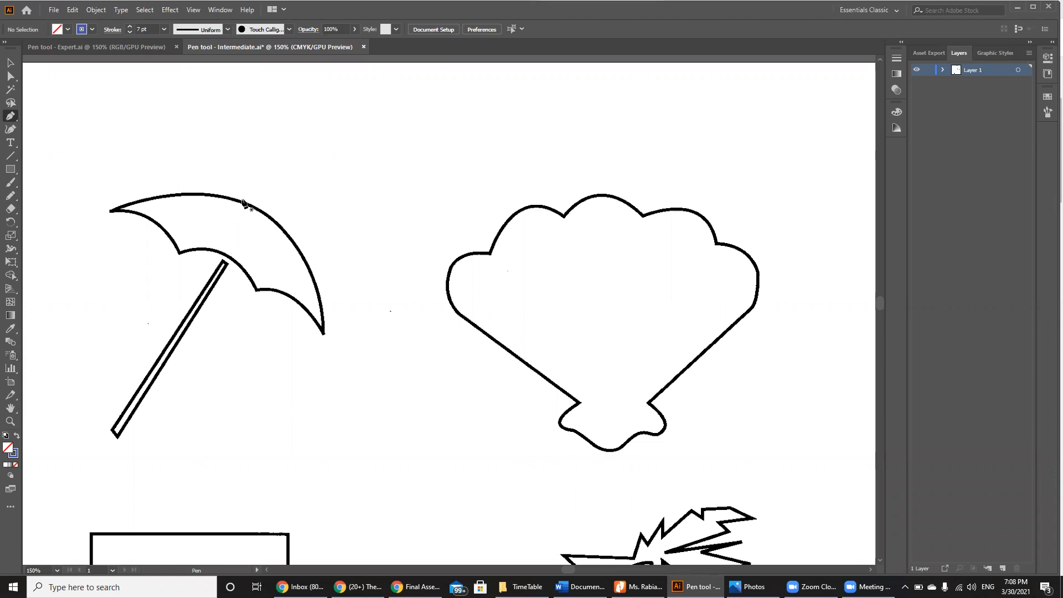
Step: Try placing Pen tool anchor points along the umbrella's upper curve, and undo them
{"action": "left_click_drag", "start_coordinate": [287, 226], "coordinate": [286, 222]}
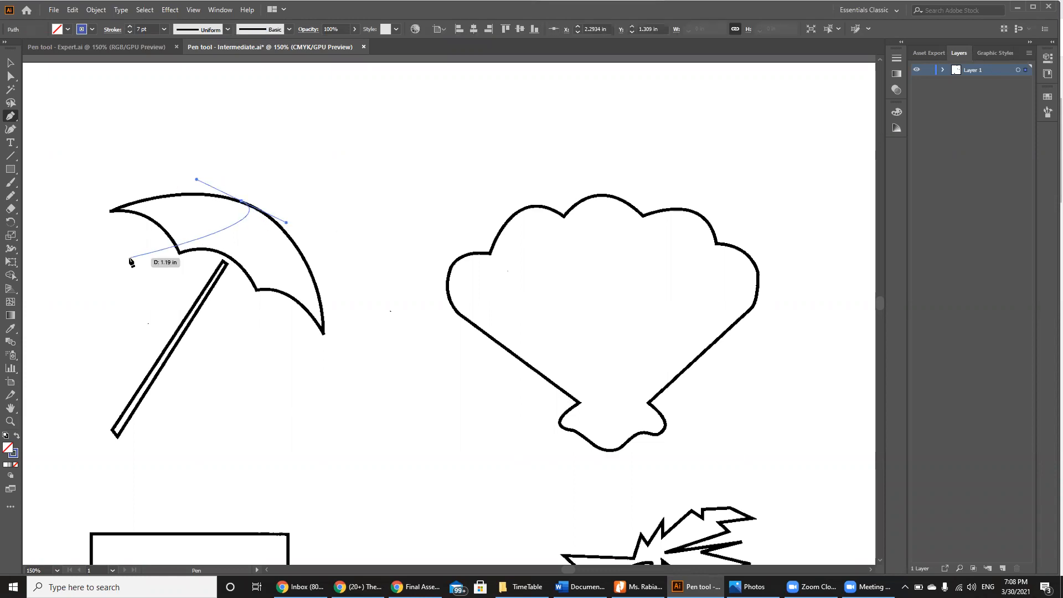
{"action": "key", "text": "ctrl+z"}
{"action": "left_click", "coordinate": [280, 227]}
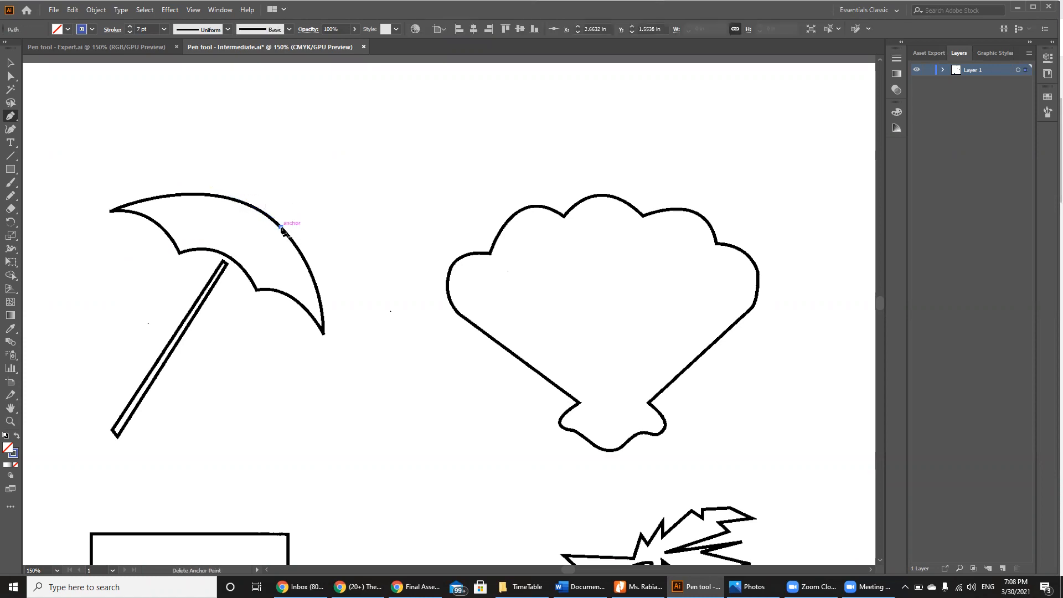
{"action": "key", "text": "ctrl+z"}
{"action": "key", "text": "ctrl+z"}
{"action": "key", "text": "ctrl+z"}
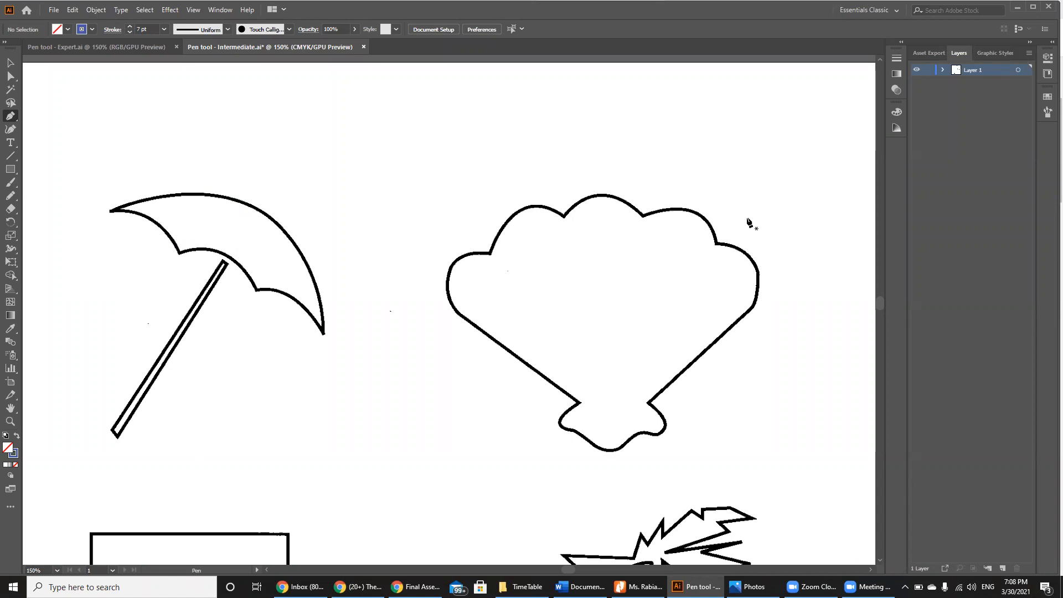
Step: Check which artwork Layer 1 holds by hiding and showing it, and view the page at 100%
{"action": "left_click", "coordinate": [915, 70]}
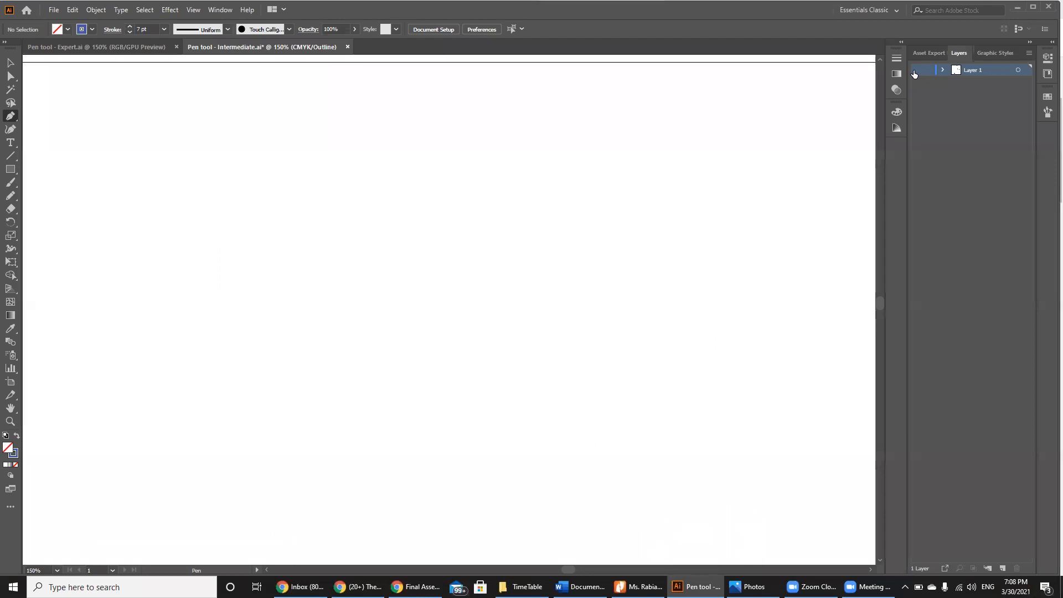
{"action": "left_click", "coordinate": [914, 73]}
{"action": "key", "text": "ctrl+minus"}
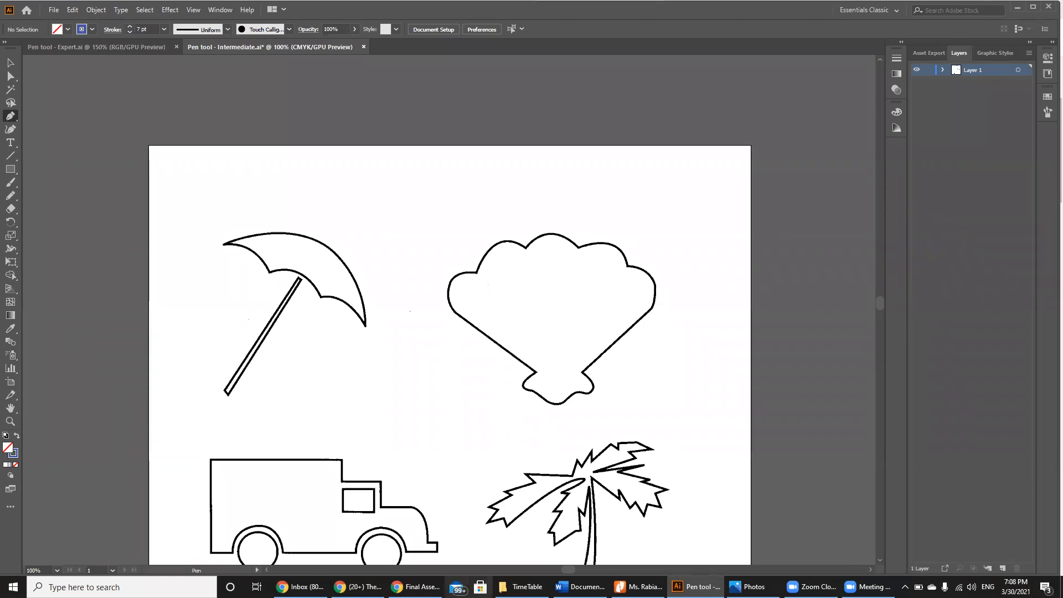
Step: Switch to Chrome, search Google for "blurr logo" in a new tab, and open the image results
{"action": "key", "text": "alt+Tab"}
{"action": "left_click", "coordinate": [807, 9]}
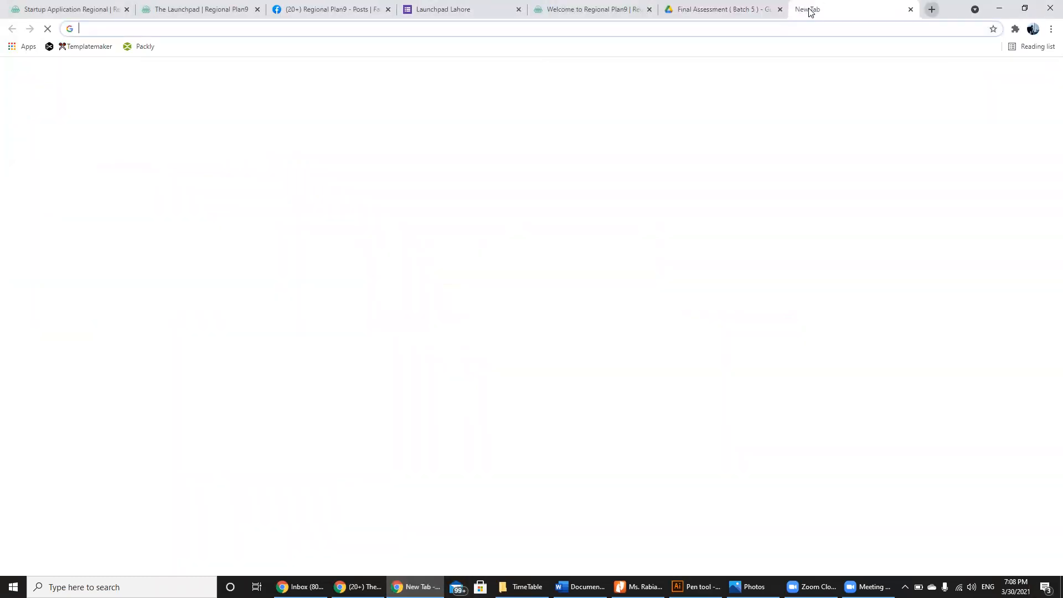
{"action": "type", "text": "i"}
{"action": "key", "text": "BackSpace"}
{"action": "key", "text": "BackSpace"}
{"action": "type", "text": "blurr logo"}
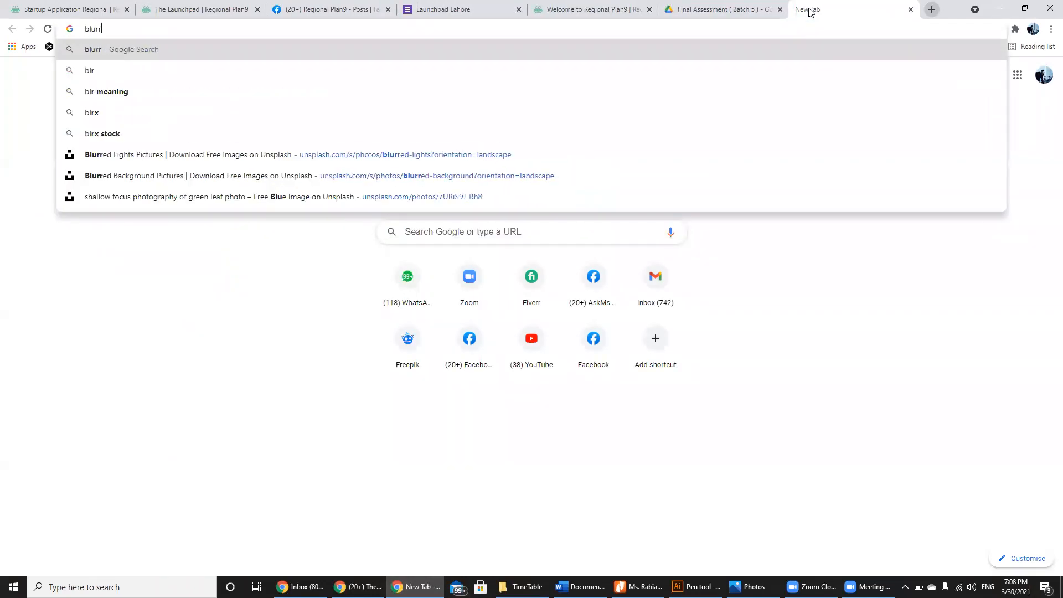
{"action": "key", "text": "Return"}
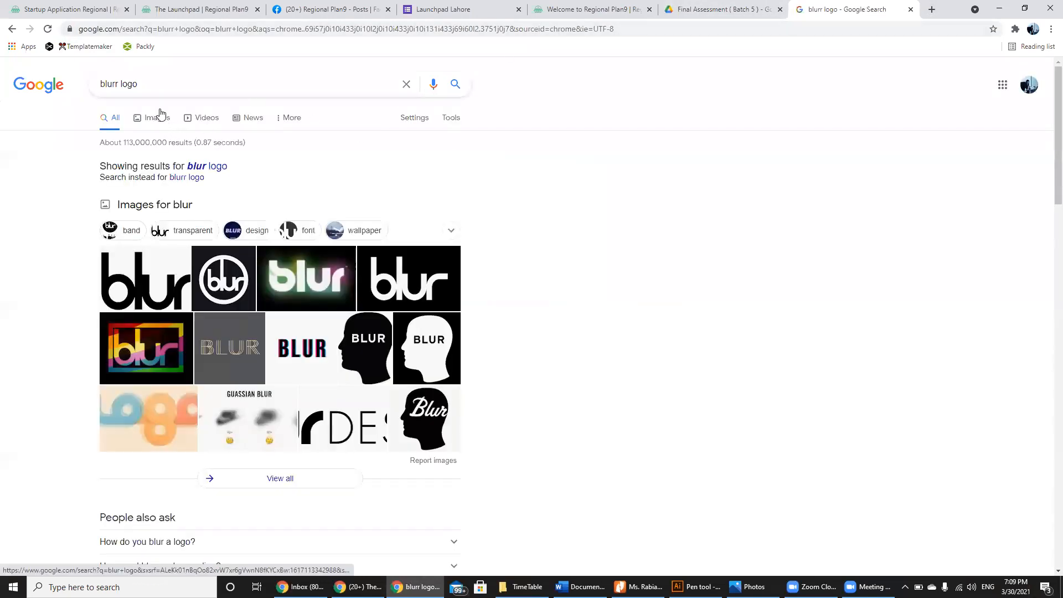
{"action": "left_click", "coordinate": [151, 88]}
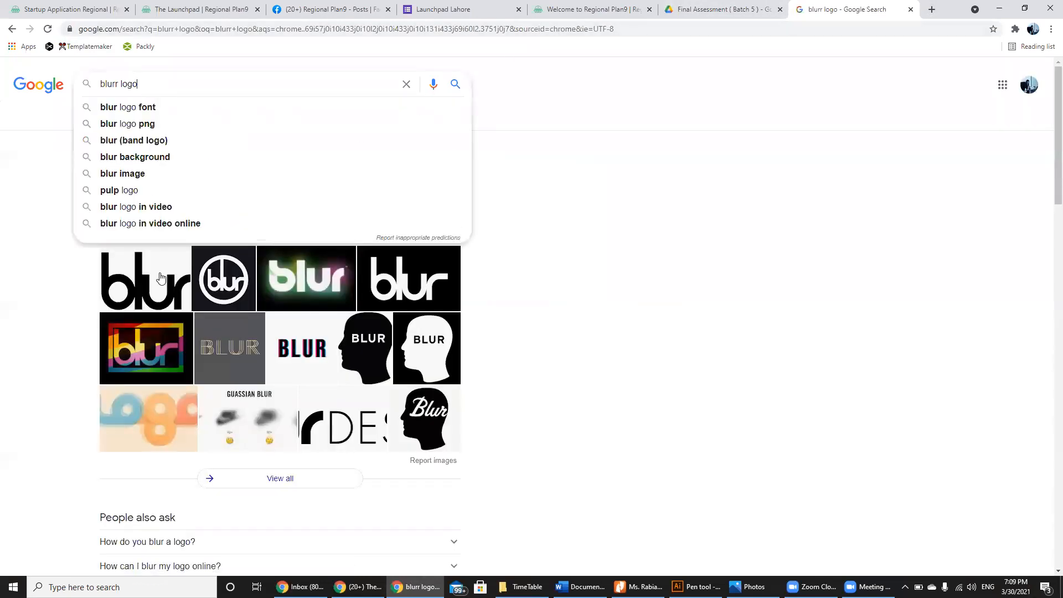
{"action": "left_click", "coordinate": [233, 426]}
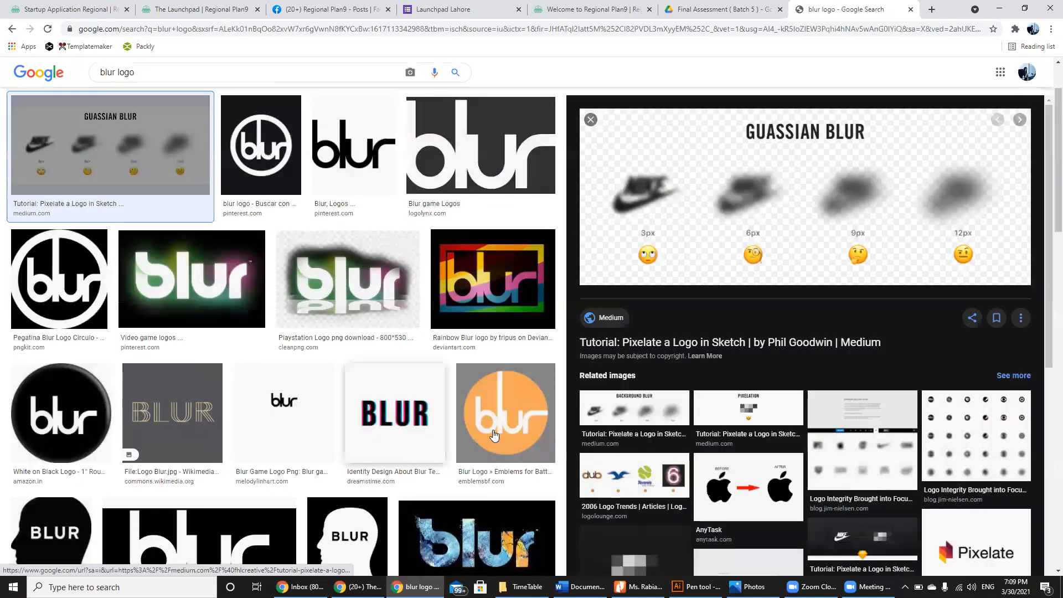
{"action": "left_click", "coordinate": [494, 436]}
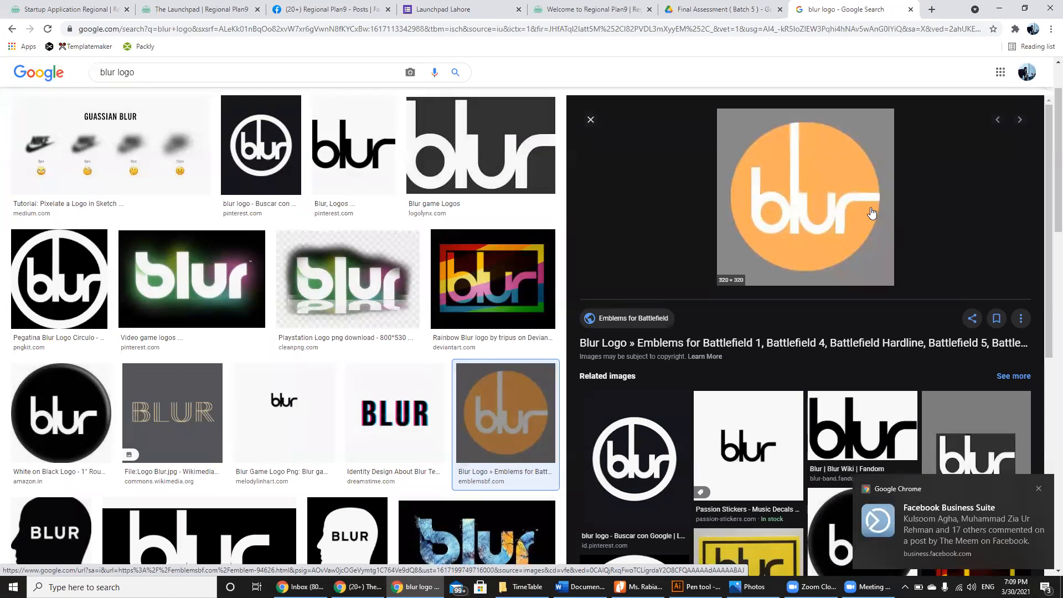
{"action": "right_click", "coordinate": [870, 212]}
{"action": "left_click", "coordinate": [900, 337]}
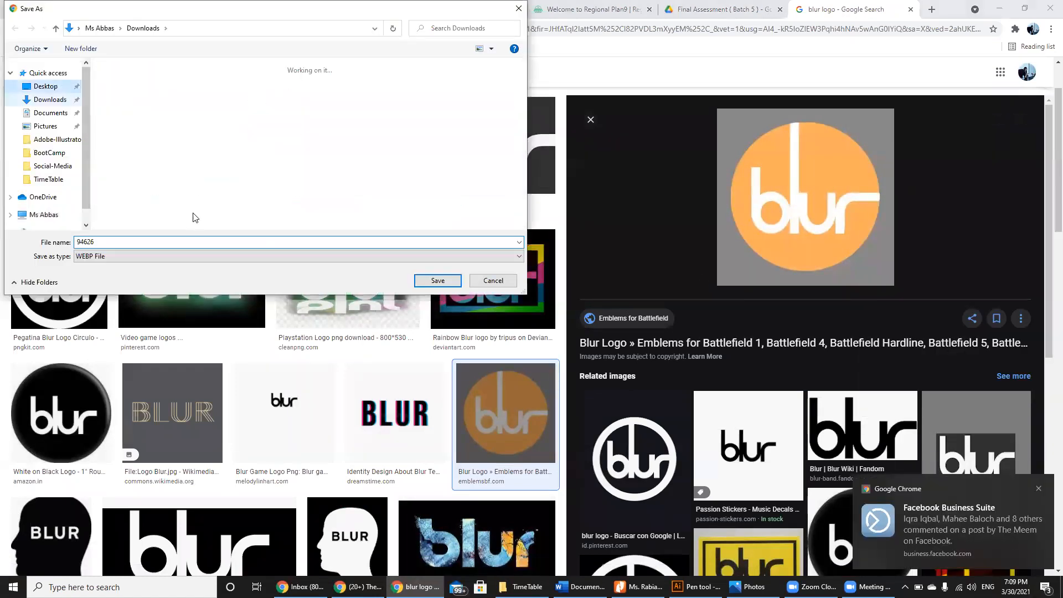
{"action": "left_click", "coordinate": [493, 280]}
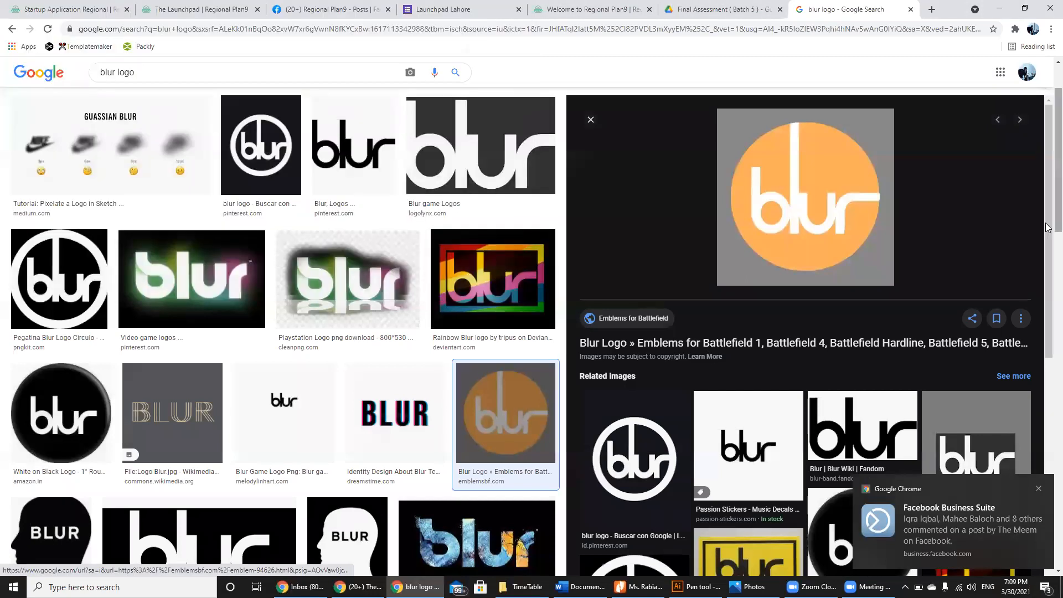
Step: Save the BrandCrowd bread logo image as a PNG named "testing" in the Downloads folder
{"action": "scroll", "coordinate": [1046, 249], "scroll_direction": "down", "scroll_amount": 4}
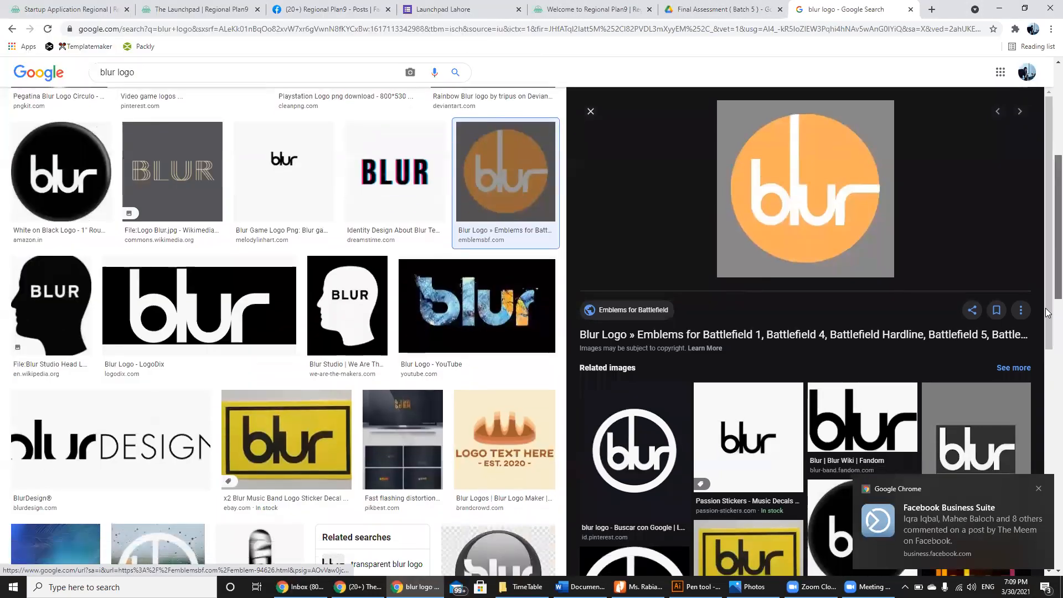
{"action": "scroll", "coordinate": [1046, 313], "scroll_direction": "down", "scroll_amount": 3}
{"action": "left_click", "coordinate": [504, 277]}
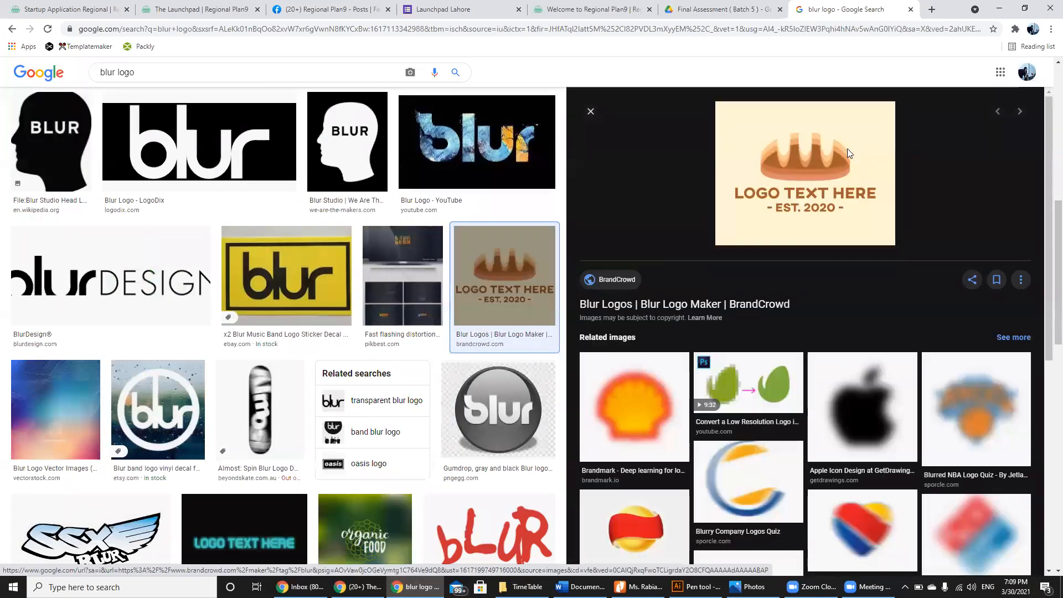
{"action": "right_click", "coordinate": [847, 148]}
{"action": "left_click", "coordinate": [872, 278]}
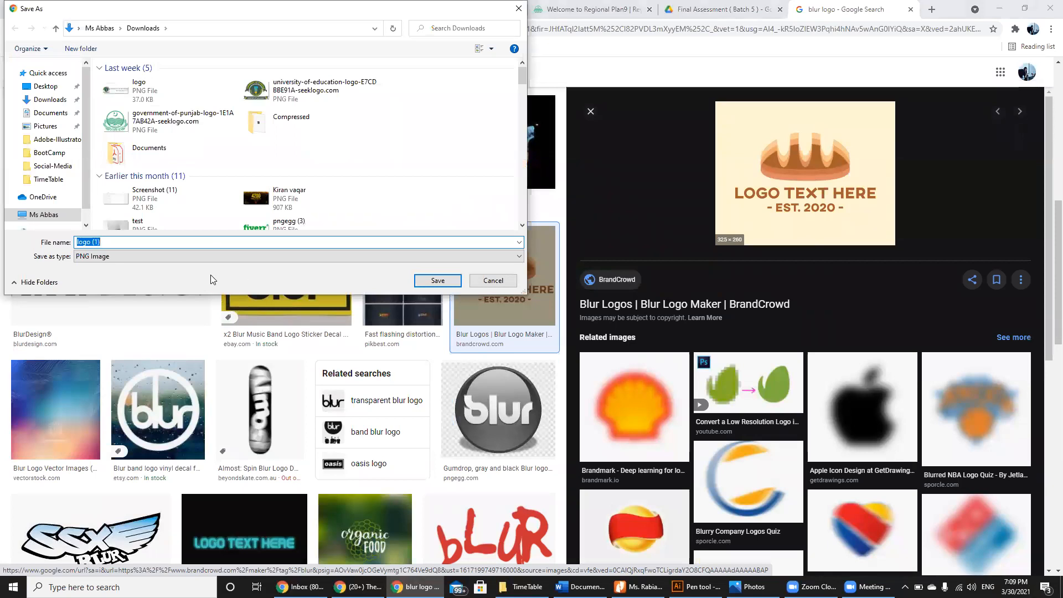
{"action": "type", "text": "tes"}
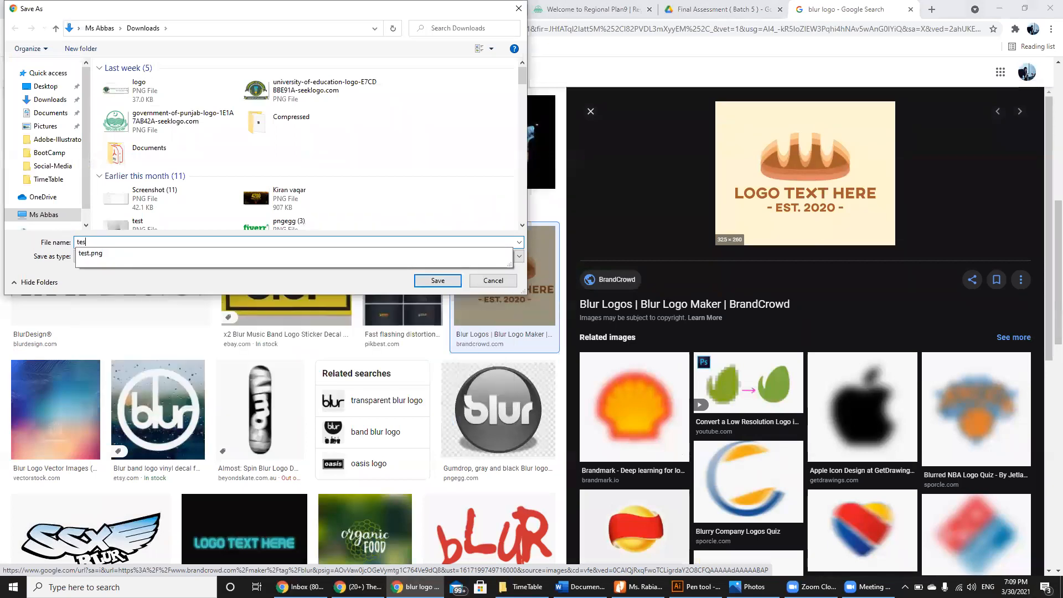
{"action": "type", "text": "ting"}
{"action": "key", "text": "Return"}
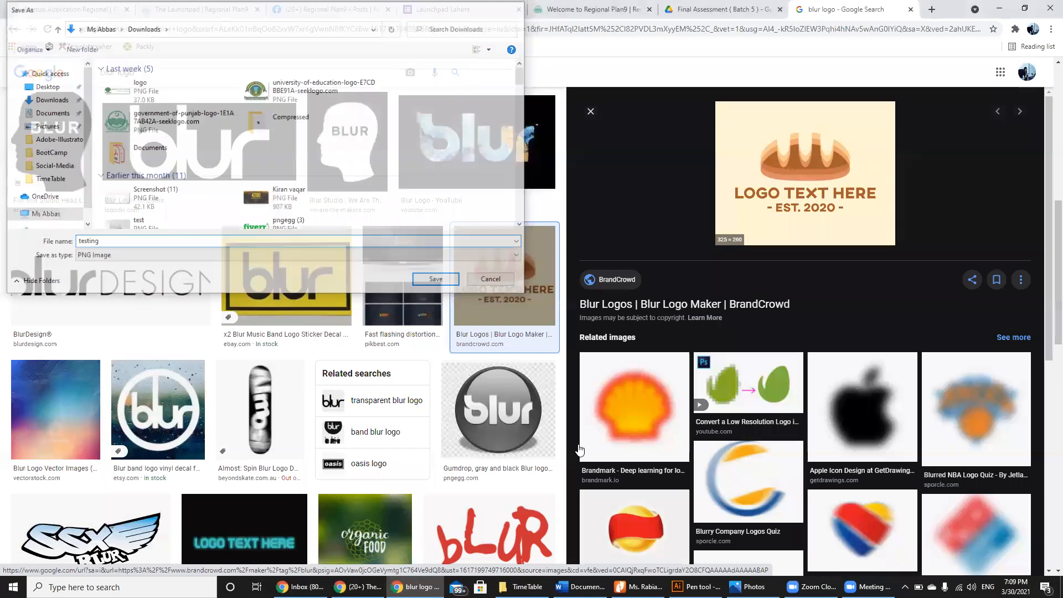
Step: Switch back to Illustrator and browse the Desktop folder for a file to open
{"action": "left_click", "coordinate": [695, 587]}
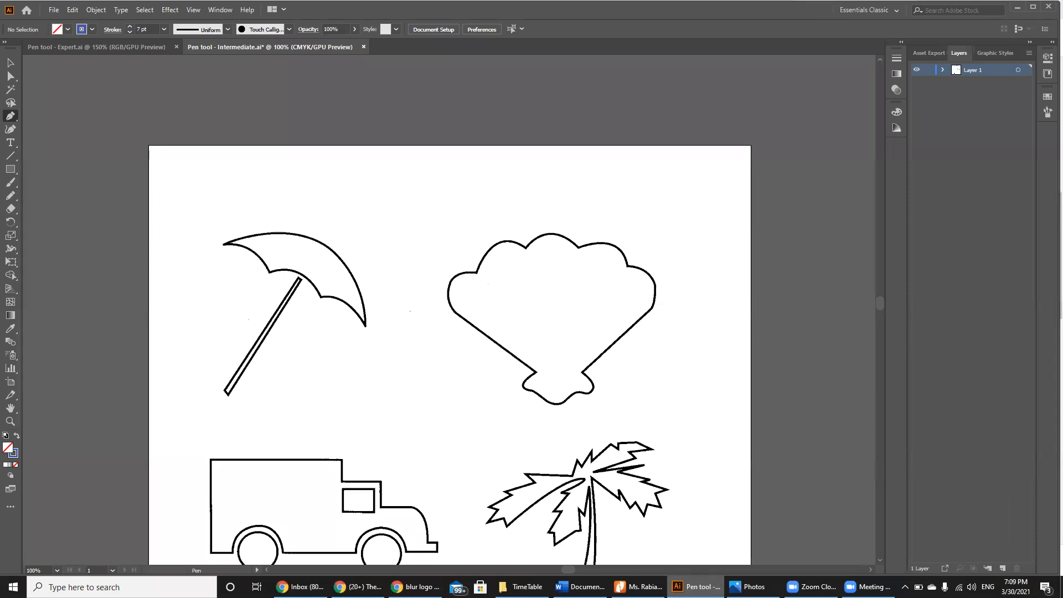
{"action": "left_click", "coordinate": [54, 10]}
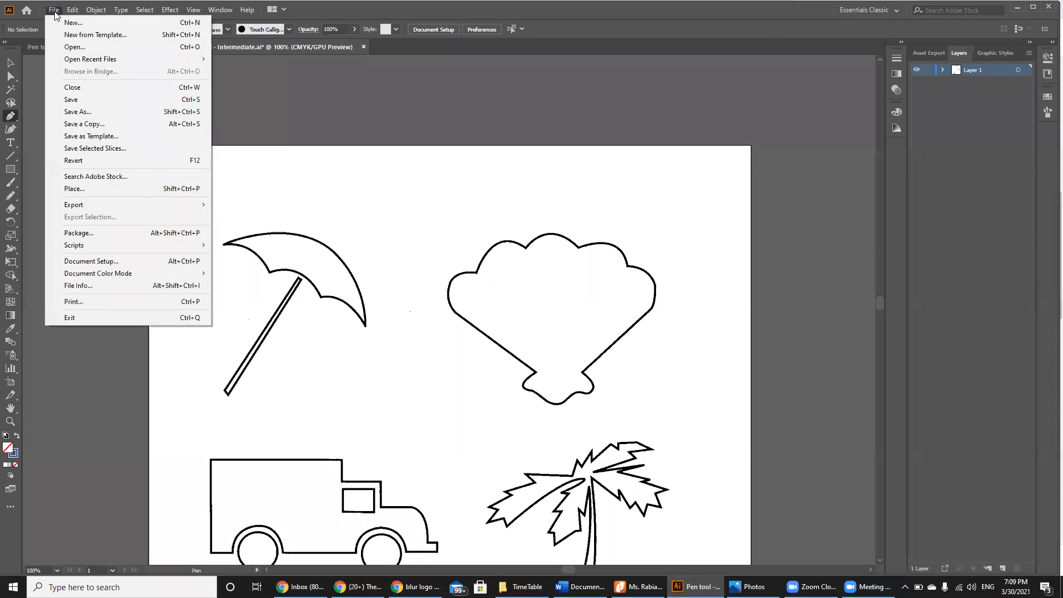
{"action": "left_click", "coordinate": [52, 47]}
{"action": "left_click", "coordinate": [534, 100]}
Step: Look for the test image among the Desktop files by jumping to matching file names
{"action": "left_click", "coordinate": [796, 180]}
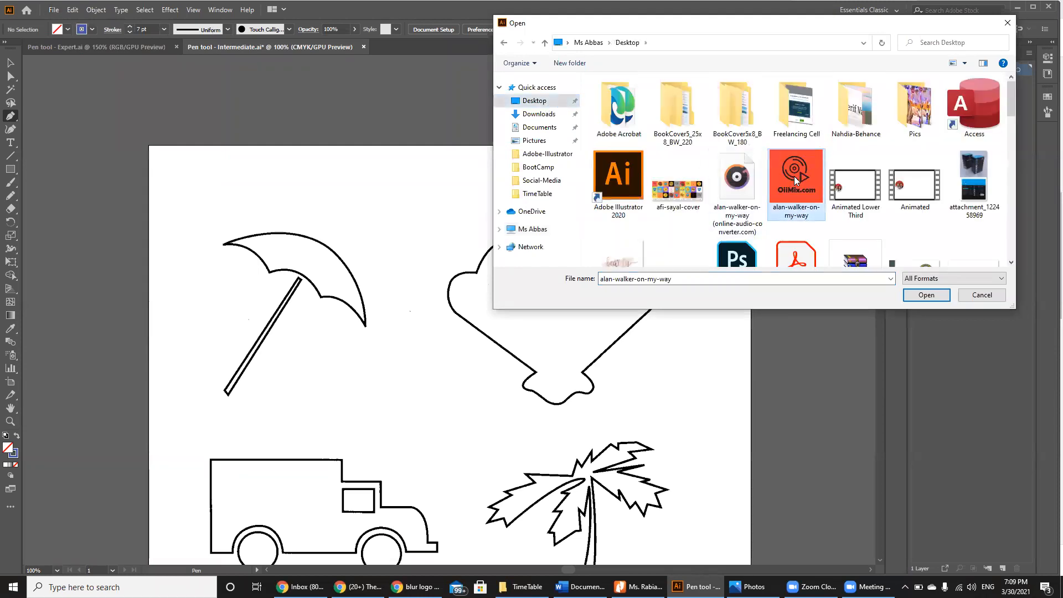
{"action": "type", "text": "test"}
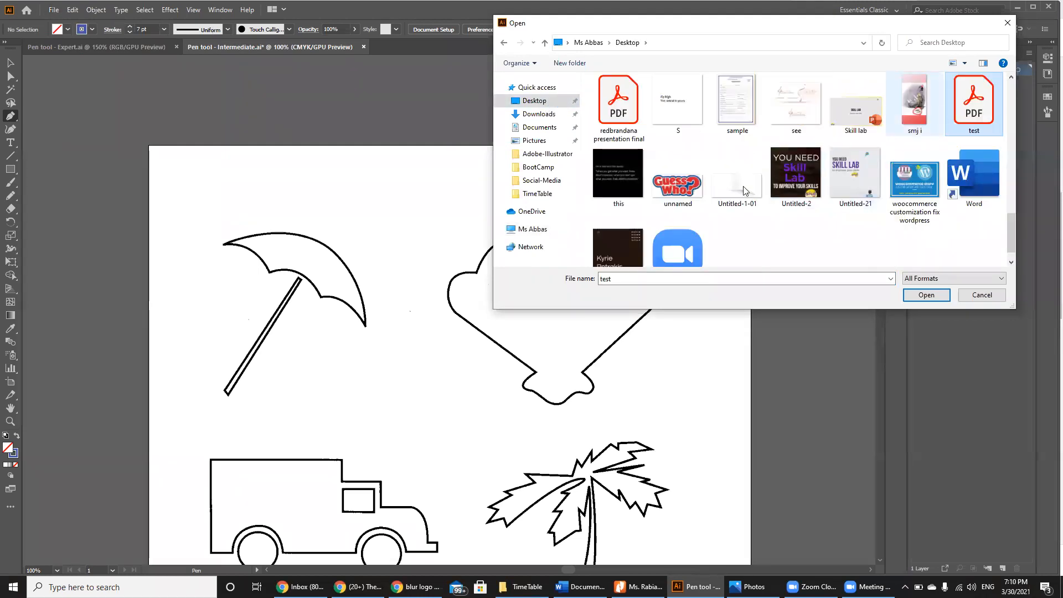
{"action": "left_click", "coordinate": [912, 217]}
{"action": "key", "text": "t"}
{"action": "key", "text": "t"}
{"action": "key", "text": "z"}
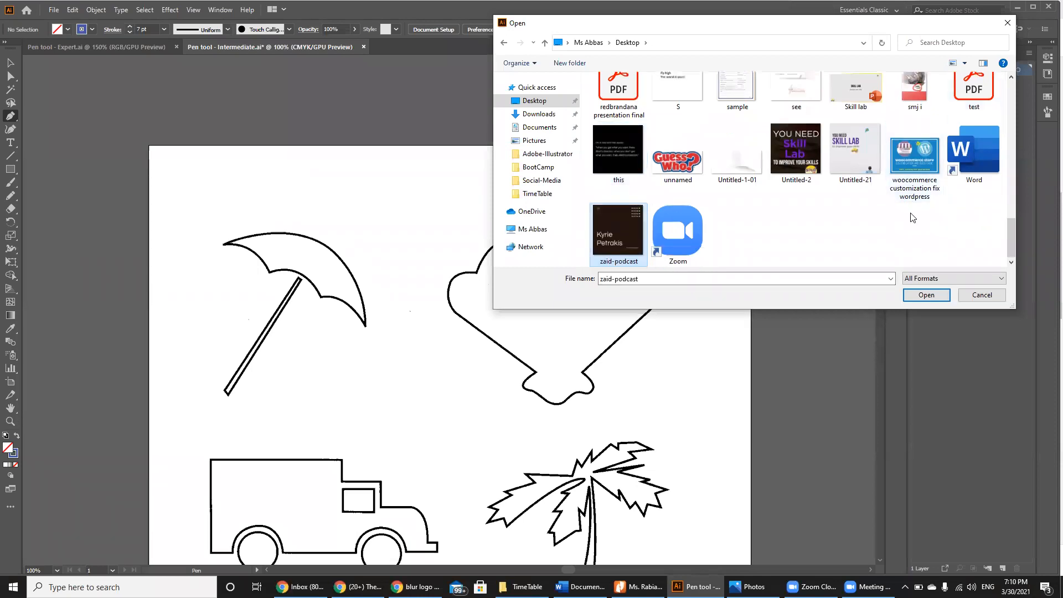
Step: Open the nescafe image from the Desktop folder
{"action": "scroll", "coordinate": [1009, 232], "scroll_direction": "up", "scroll_amount": 5}
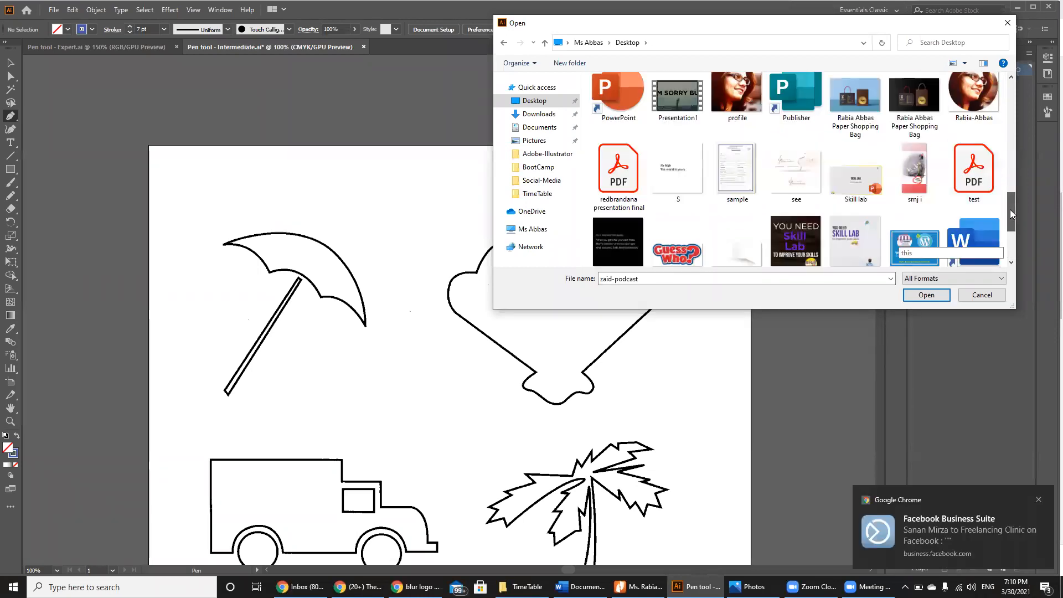
{"action": "scroll", "coordinate": [1009, 198], "scroll_direction": "up", "scroll_amount": 1}
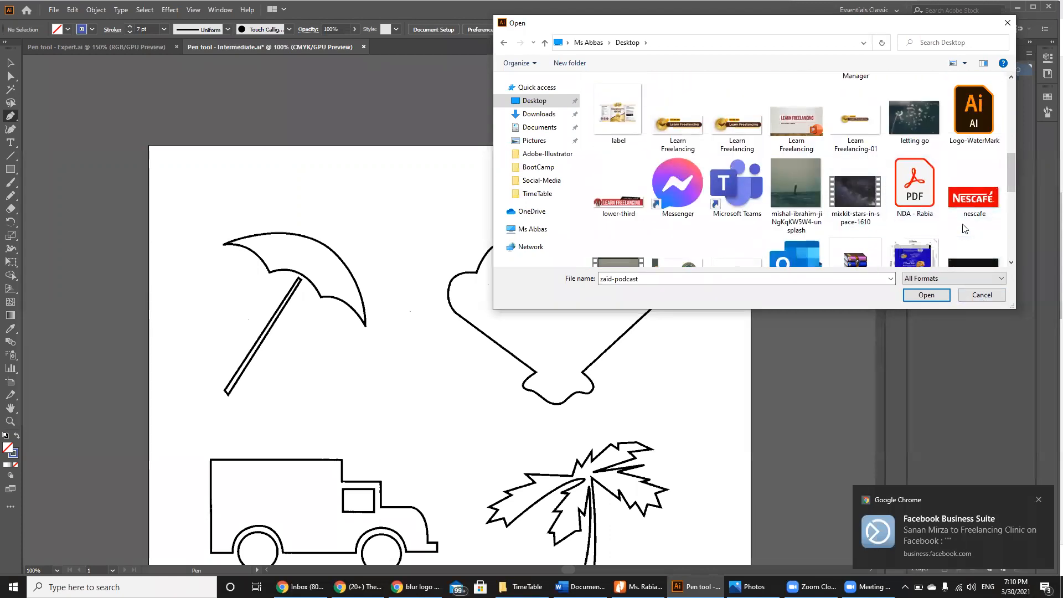
{"action": "left_click", "coordinate": [970, 210]}
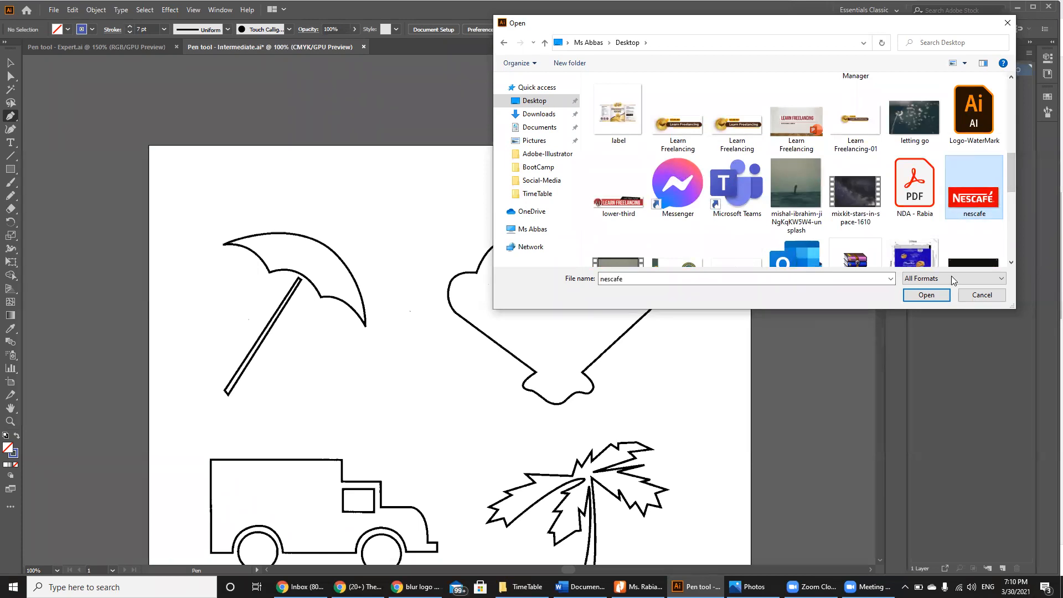
{"action": "left_click", "coordinate": [927, 293]}
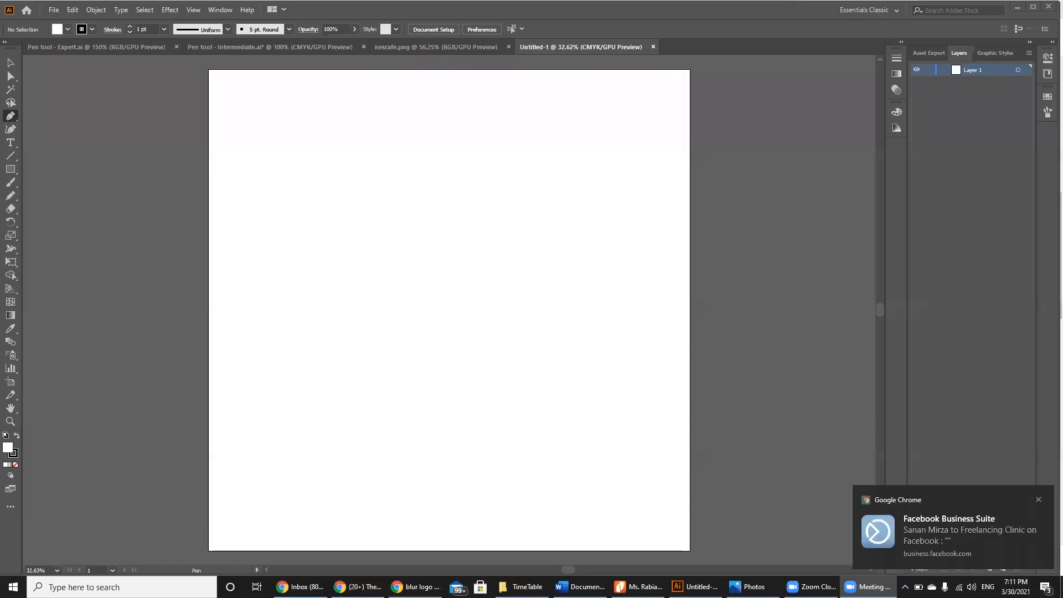
Step: Dismiss the Facebook Business Suite notification popups
{"action": "left_click", "coordinate": [1037, 499]}
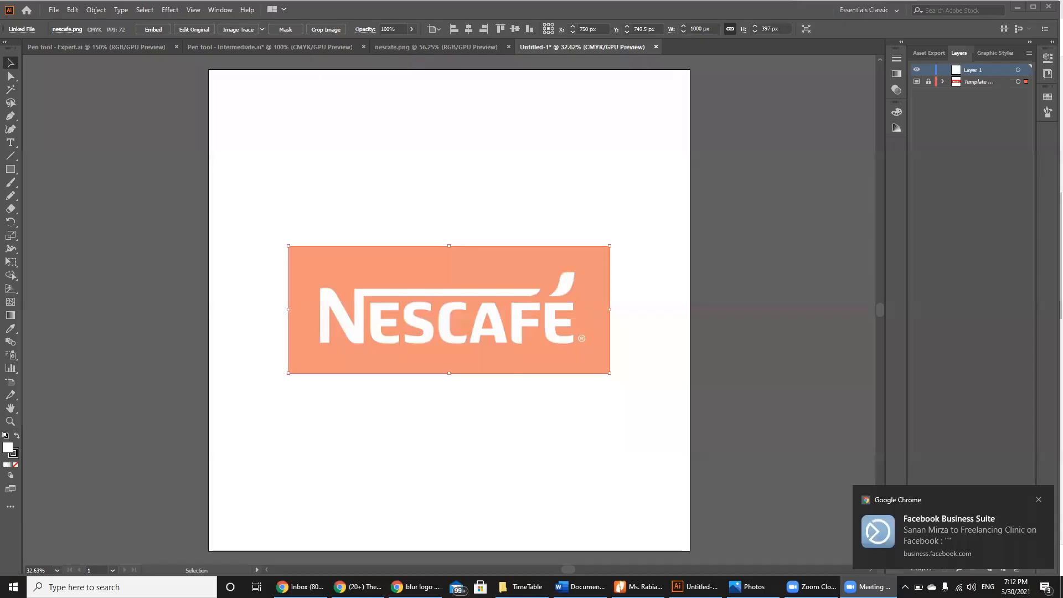
{"action": "left_click", "coordinate": [1037, 500]}
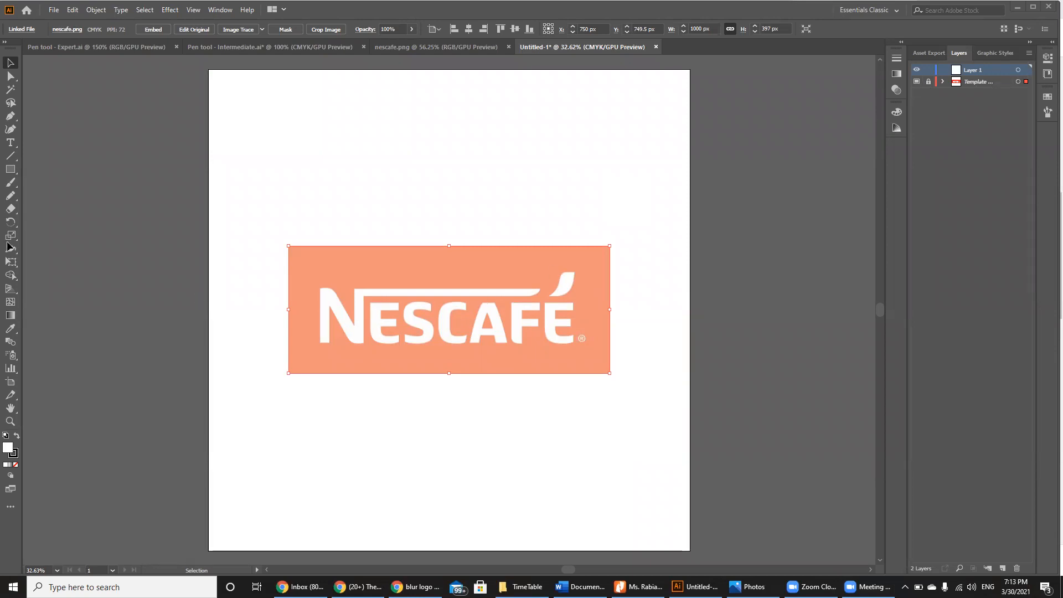
Step: Trace part of the letter N in the NESCAFÉ template with the Pen tool, and return to the Pen tool - Intermediate.ai document
{"action": "left_click", "coordinate": [10, 116]}
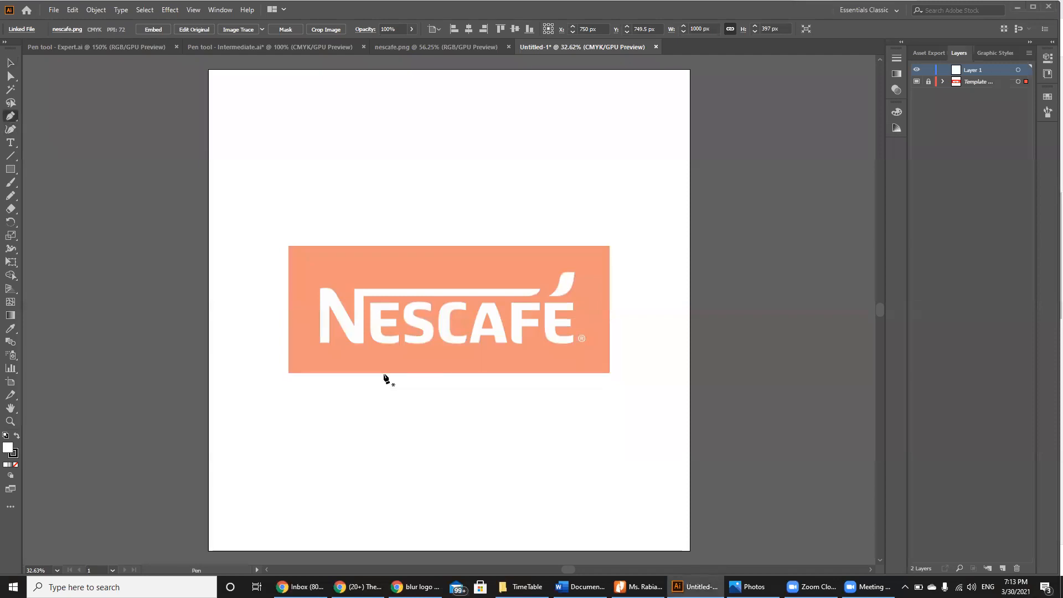
{"action": "left_click", "coordinate": [320, 342]}
{"action": "left_click", "coordinate": [320, 289]}
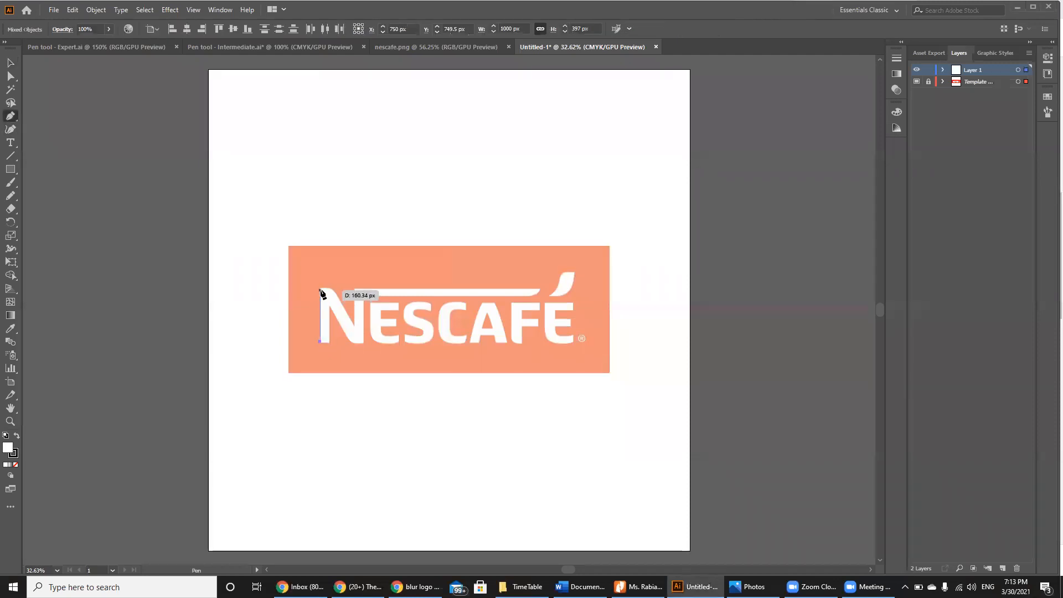
{"action": "left_click_drag", "start_coordinate": [335, 294], "coordinate": [335, 299]}
{"action": "left_click_drag", "start_coordinate": [332, 293], "coordinate": [355, 329]}
{"action": "left_click", "coordinate": [354, 327]}
{"action": "left_click", "coordinate": [353, 291]}
{"action": "left_click_drag", "start_coordinate": [354, 292], "coordinate": [316, 45]}
{"action": "left_click", "coordinate": [315, 46]}
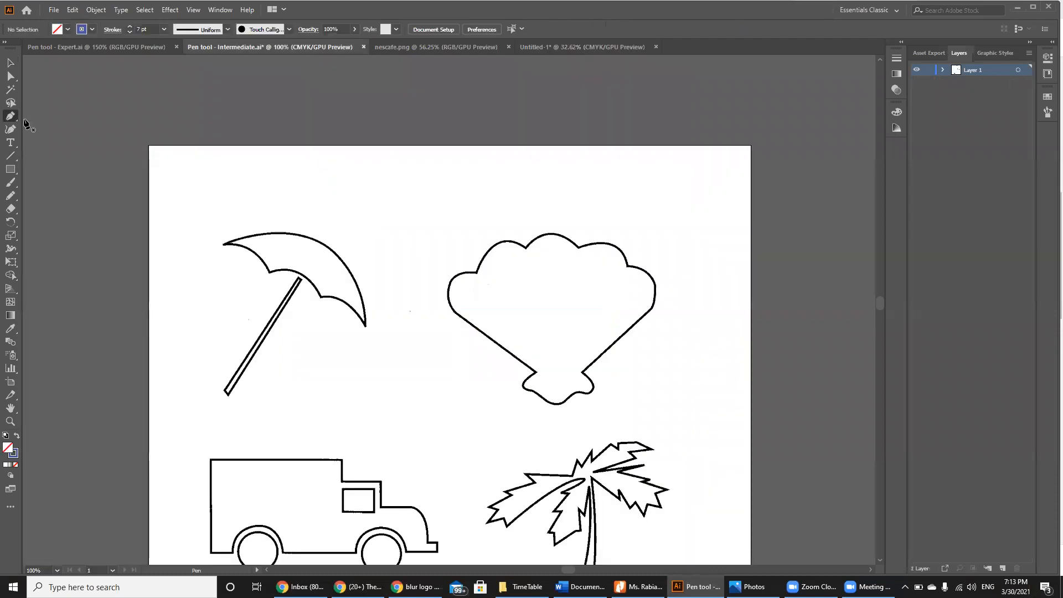
Step: Expand Layer 1 and select its embedded template image with the practice shapes
{"action": "left_click", "coordinate": [10, 62]}
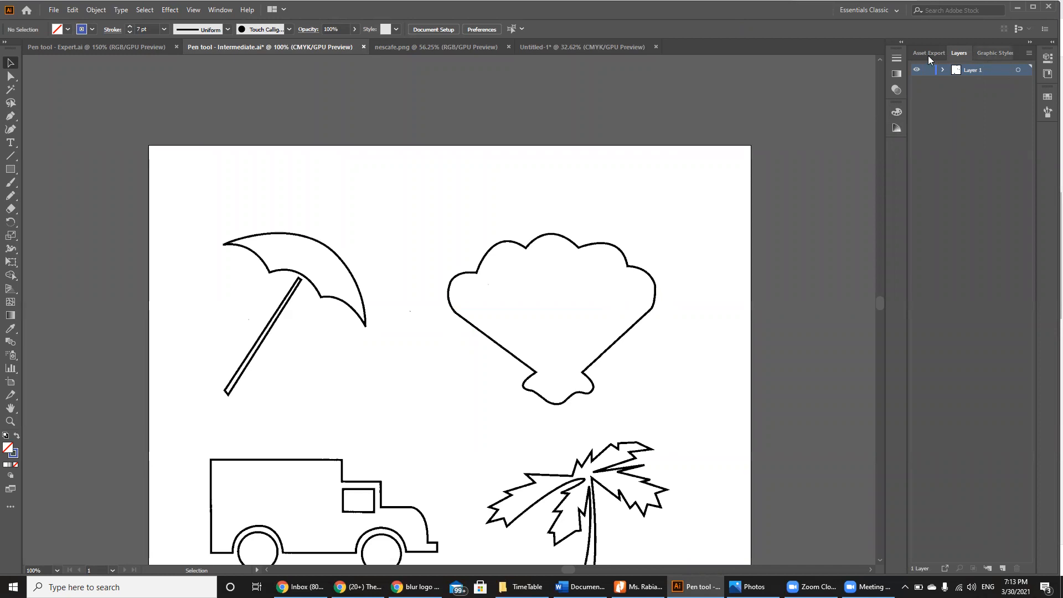
{"action": "left_click", "coordinate": [897, 59]}
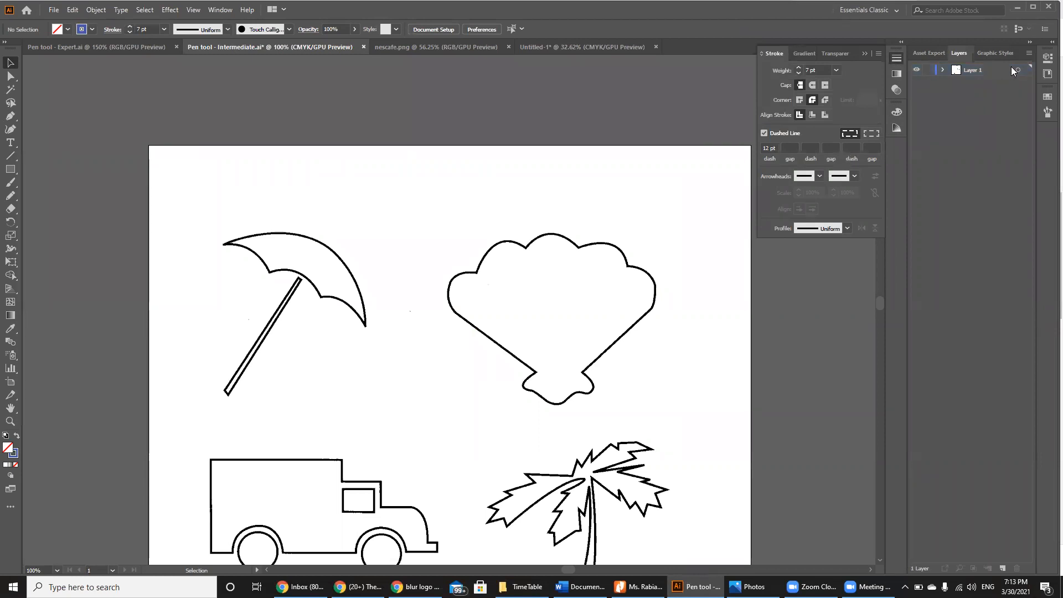
{"action": "left_click", "coordinate": [943, 70]}
{"action": "left_click", "coordinate": [928, 83]}
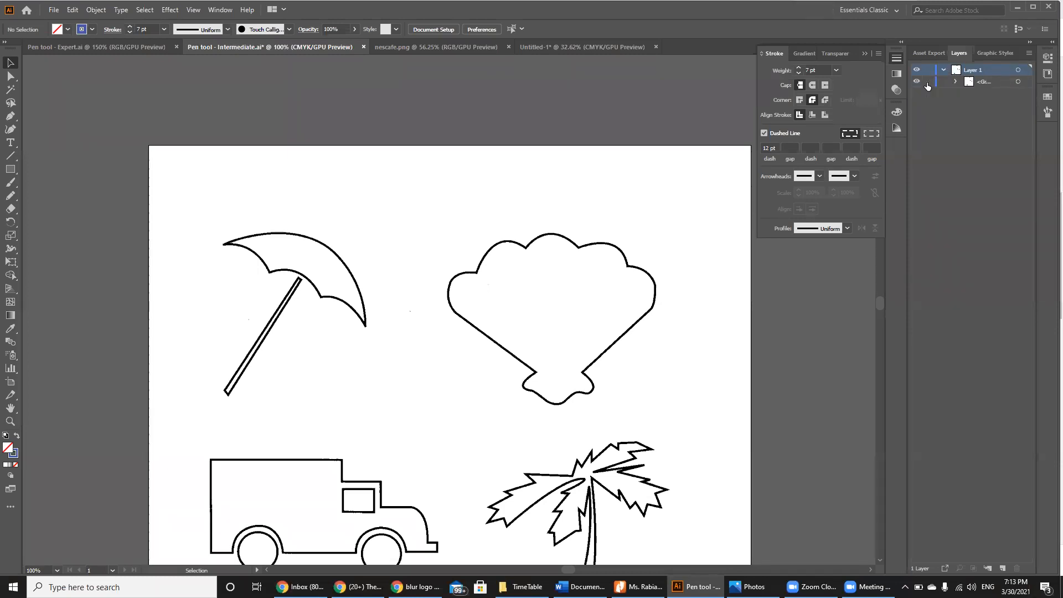
{"action": "left_click", "coordinate": [1017, 73]}
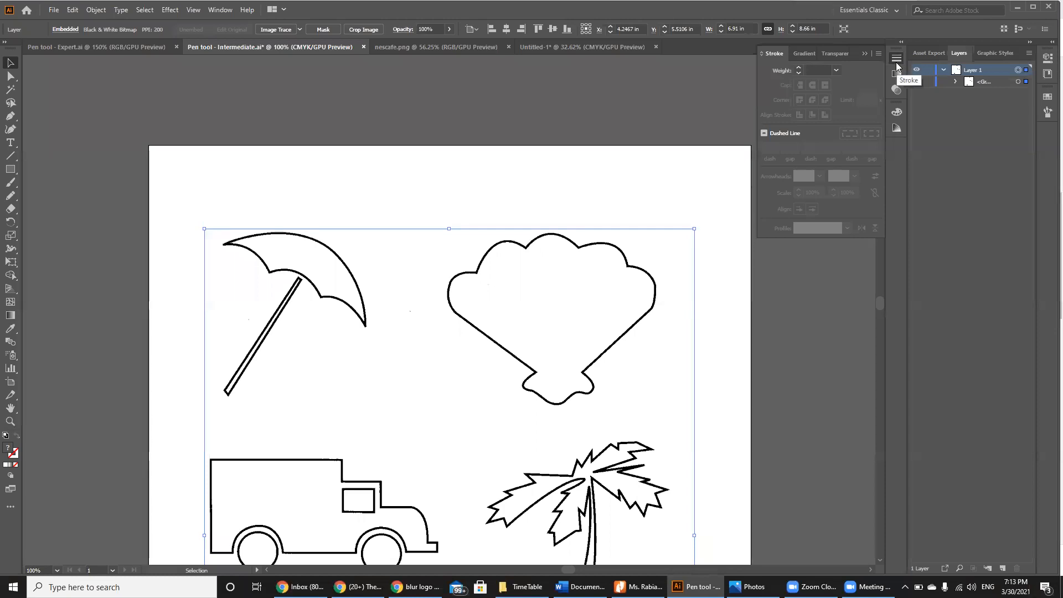
Step: Reduce the template layer's opacity to 50%, lower it further to 20%, and lock Layer 1
{"action": "left_click", "coordinate": [835, 52]}
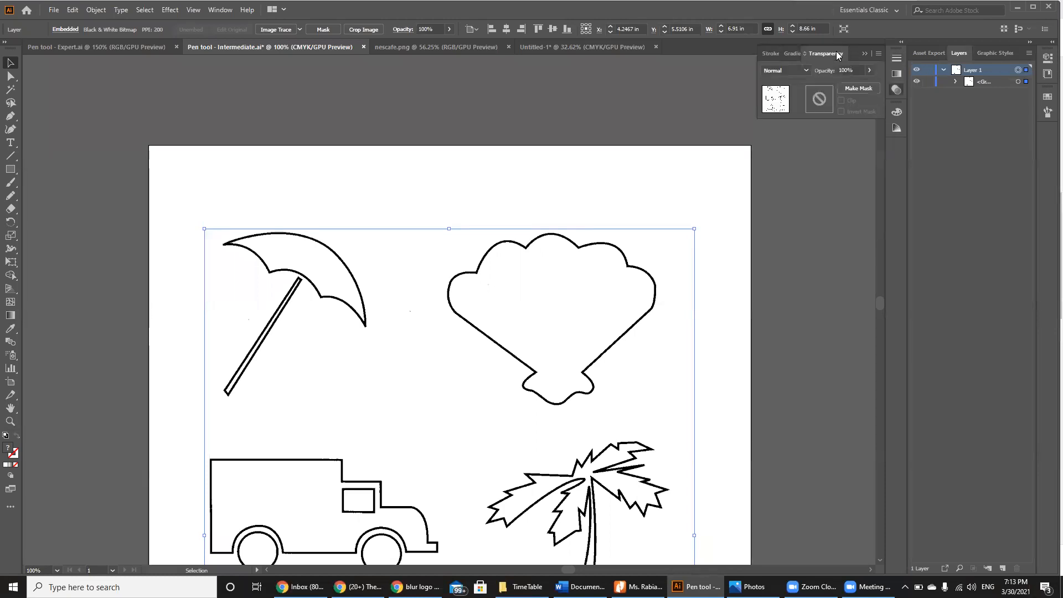
{"action": "left_click", "coordinate": [844, 73]}
{"action": "type", "text": "50"}
{"action": "key", "text": "Return"}
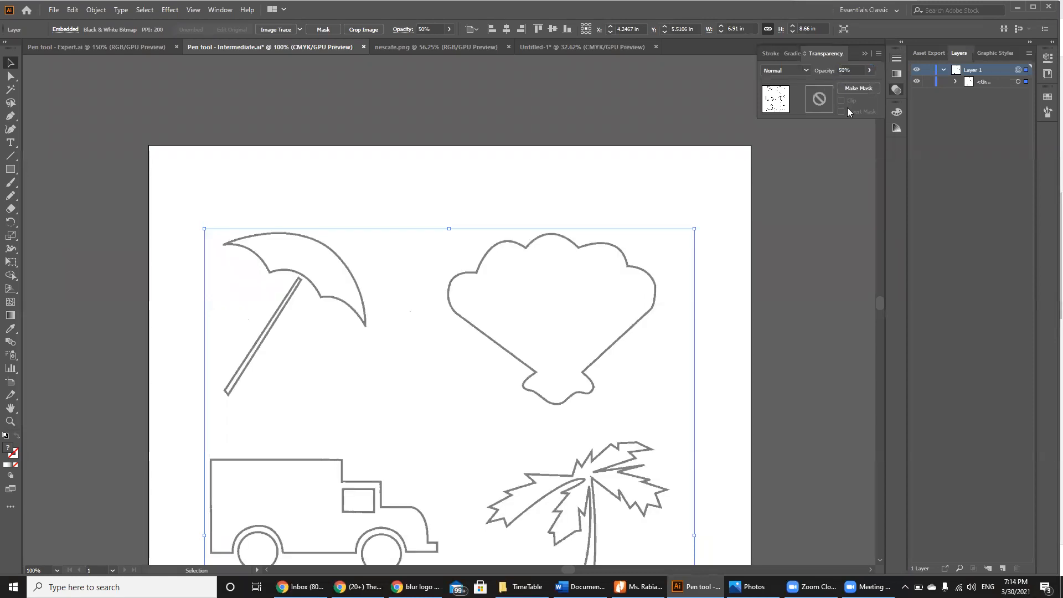
{"action": "left_click", "coordinate": [845, 72]}
{"action": "type", "text": "2"}
{"action": "key", "text": "Return"}
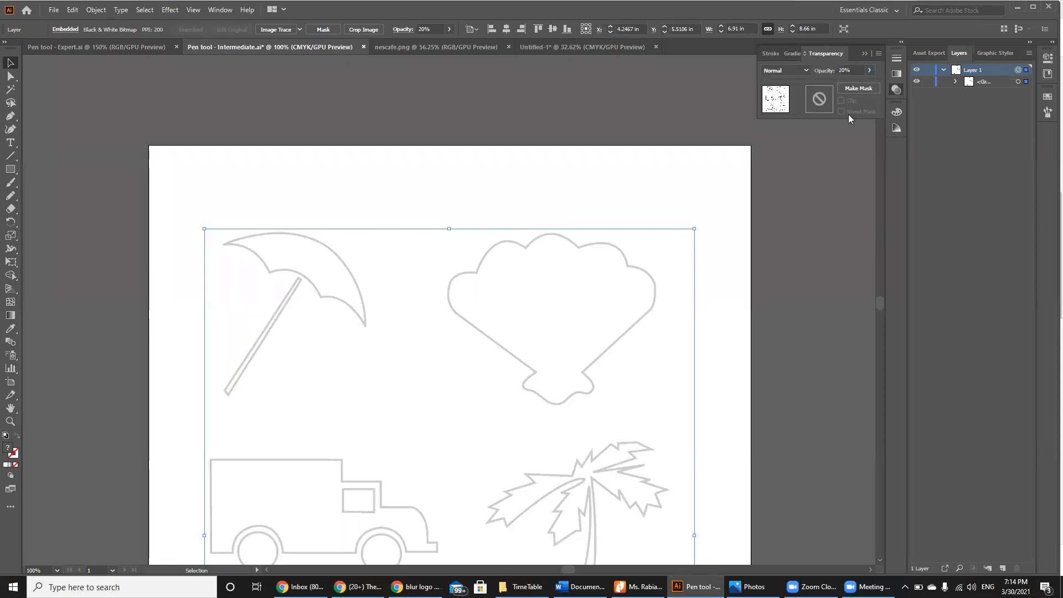
{"action": "left_click", "coordinate": [929, 70]}
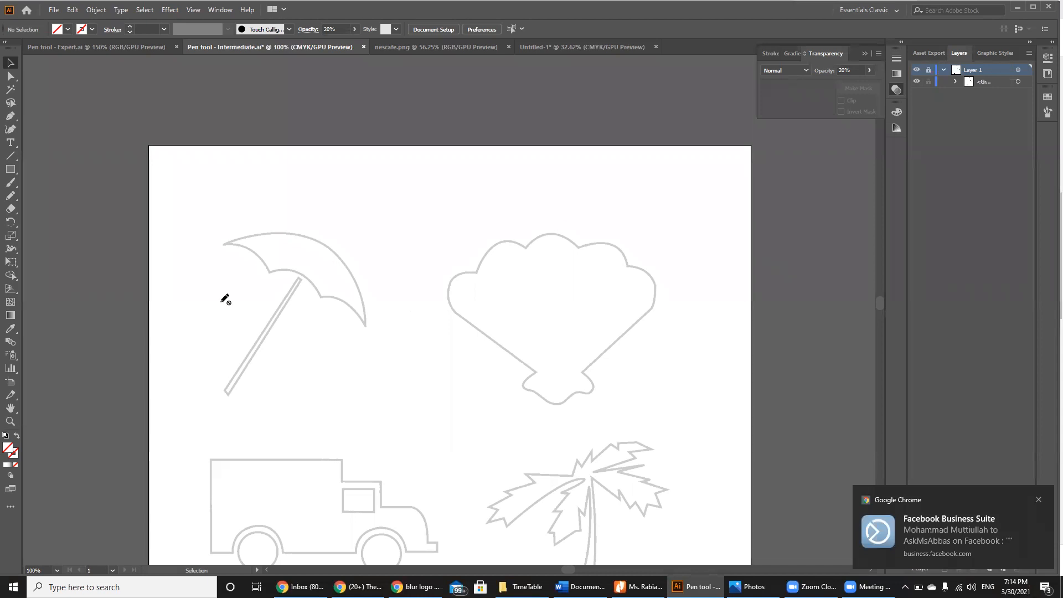
Step: Activate the Pen tool and set the stroke colour to dark blue 0c1b66
{"action": "key", "text": "ctrl+plus"}
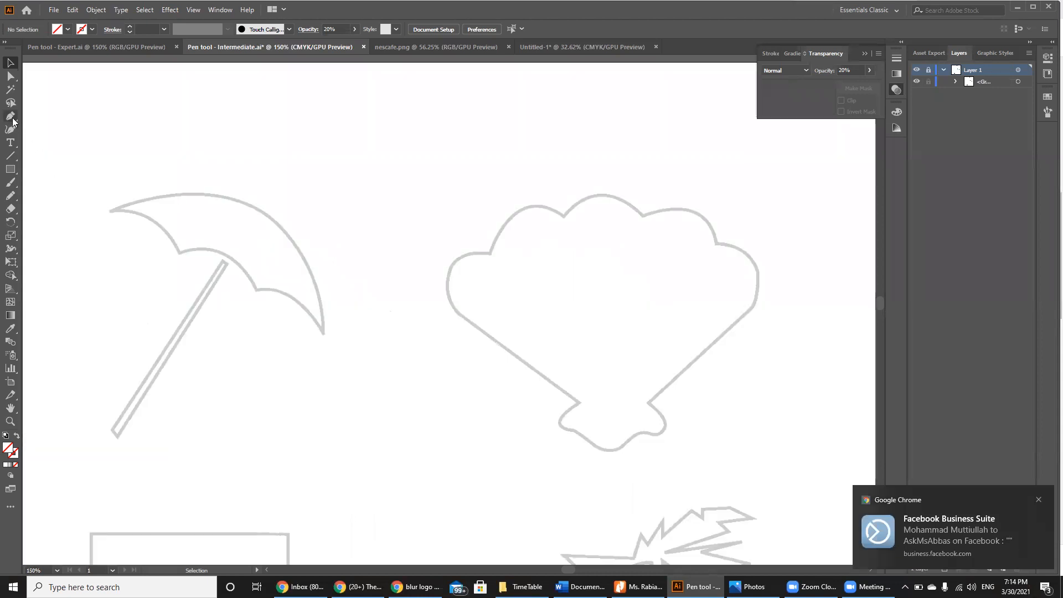
{"action": "left_click", "coordinate": [12, 119]}
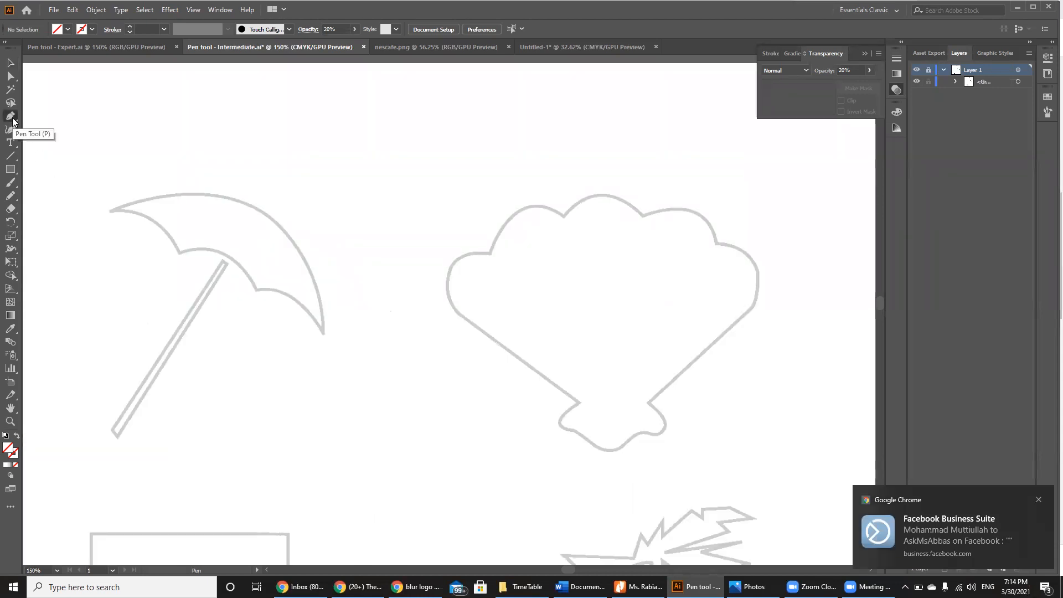
{"action": "double_click", "coordinate": [14, 457]}
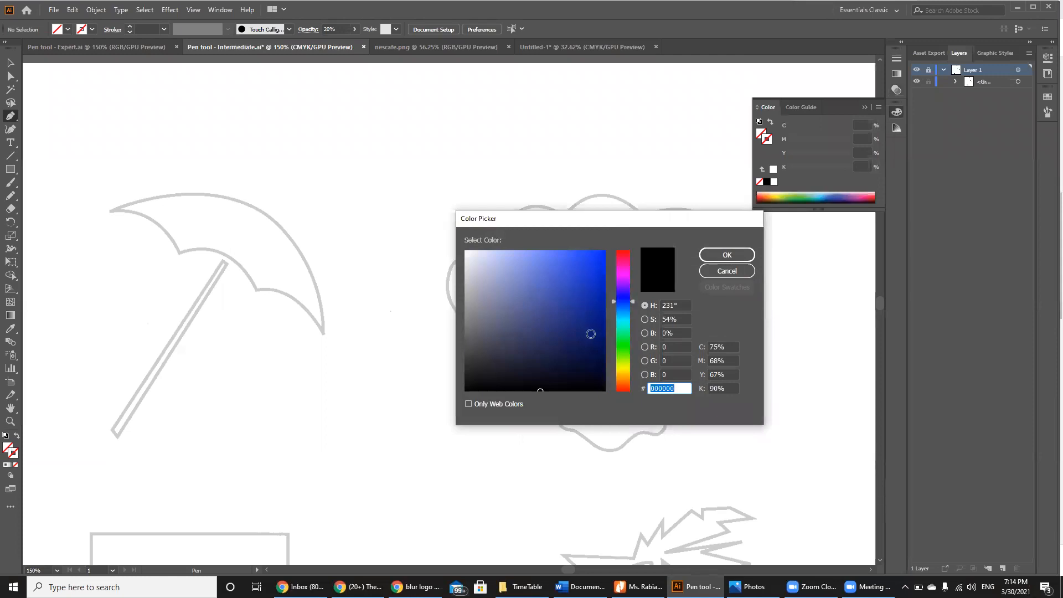
{"action": "left_click", "coordinate": [589, 335]}
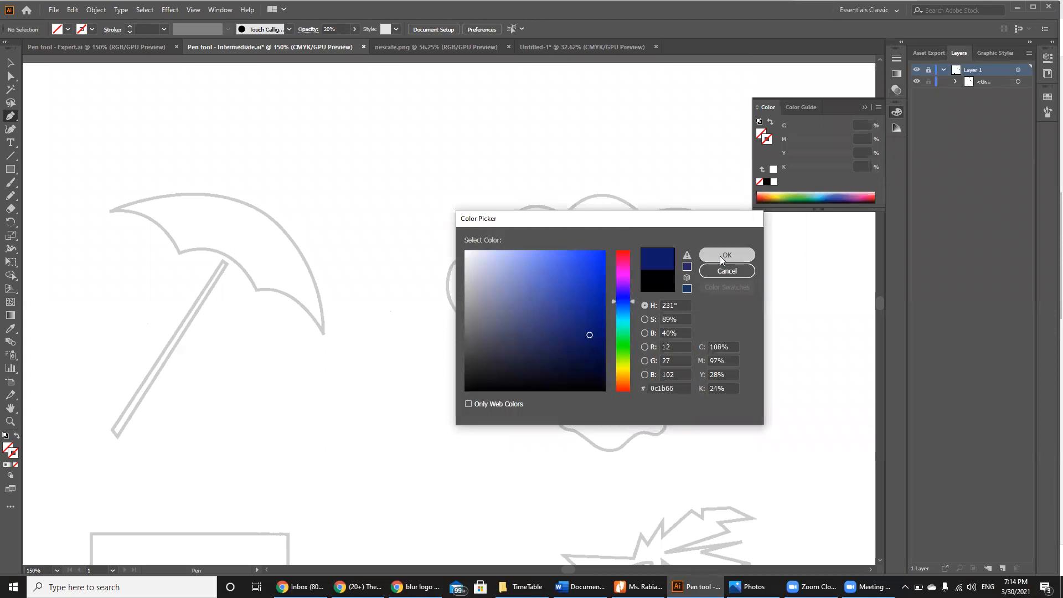
{"action": "left_click", "coordinate": [722, 255]}
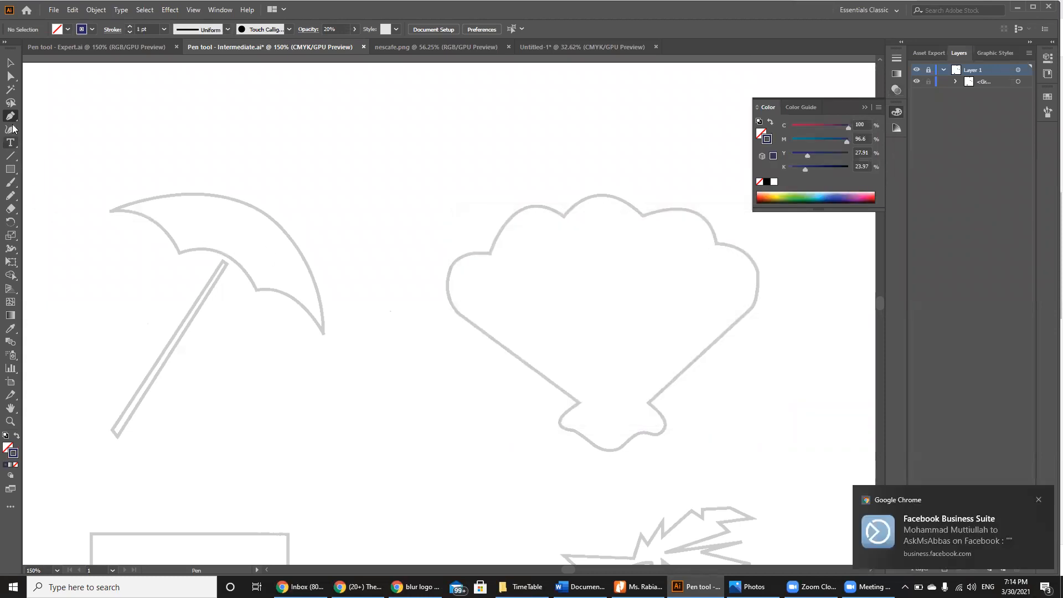
Step: Lock only the template image inside Layer 1 and trace the umbrella's upper edge from its left tip to midway along the arc
{"action": "left_click", "coordinate": [929, 82]}
{"action": "left_click", "coordinate": [110, 210]}
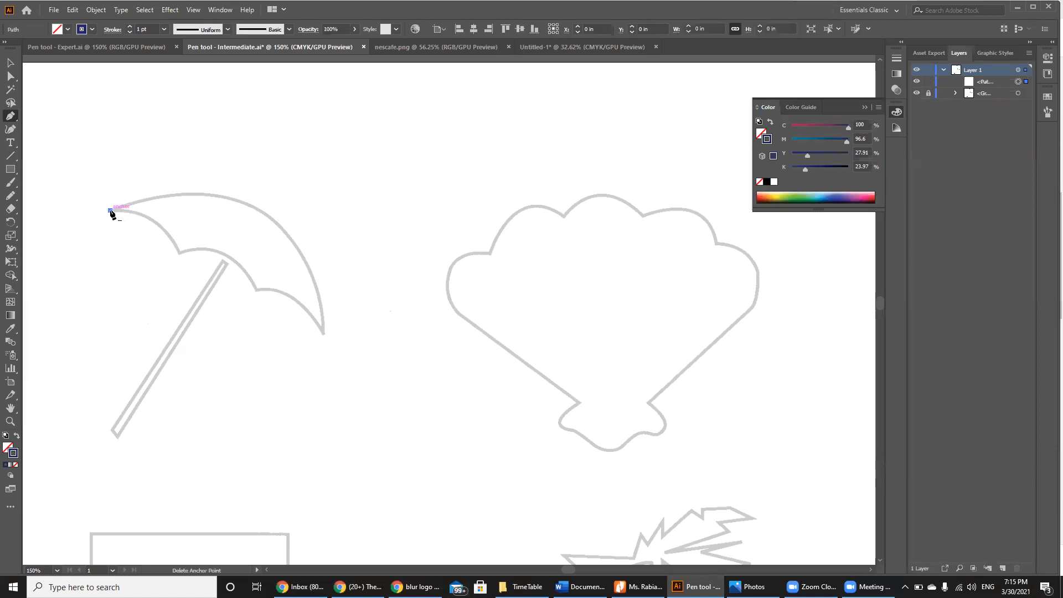
{"action": "left_click", "coordinate": [264, 213]}
{"action": "left_click_drag", "start_coordinate": [264, 214], "coordinate": [330, 256]}
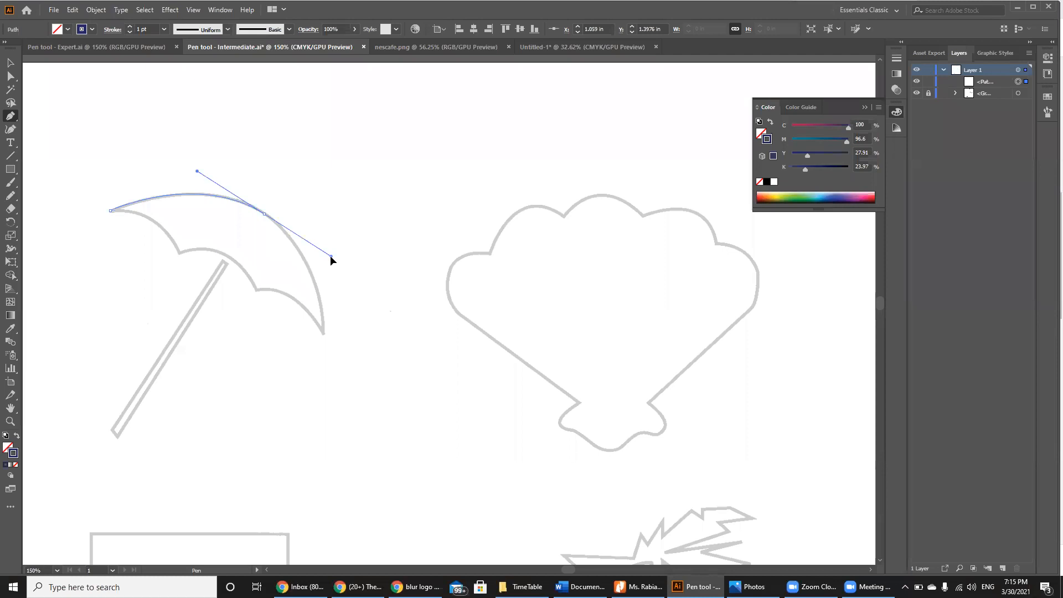
{"action": "left_click_drag", "start_coordinate": [330, 256], "coordinate": [330, 256]}
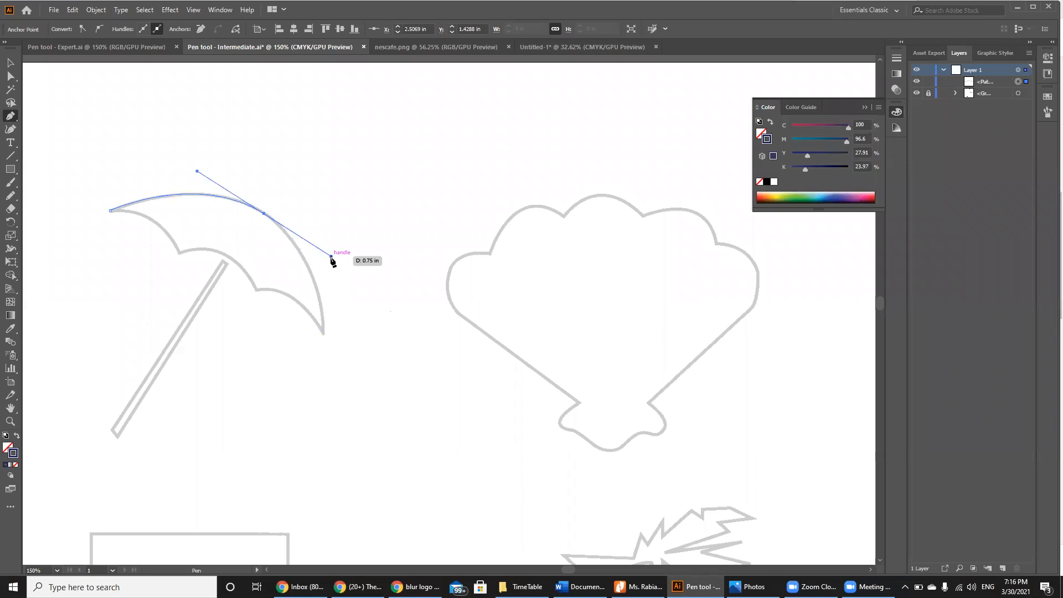
Step: Continue the path to the umbrella's lower-right tip and curve it along the first scallop of the underside
{"action": "key", "text": "ctrl+="}
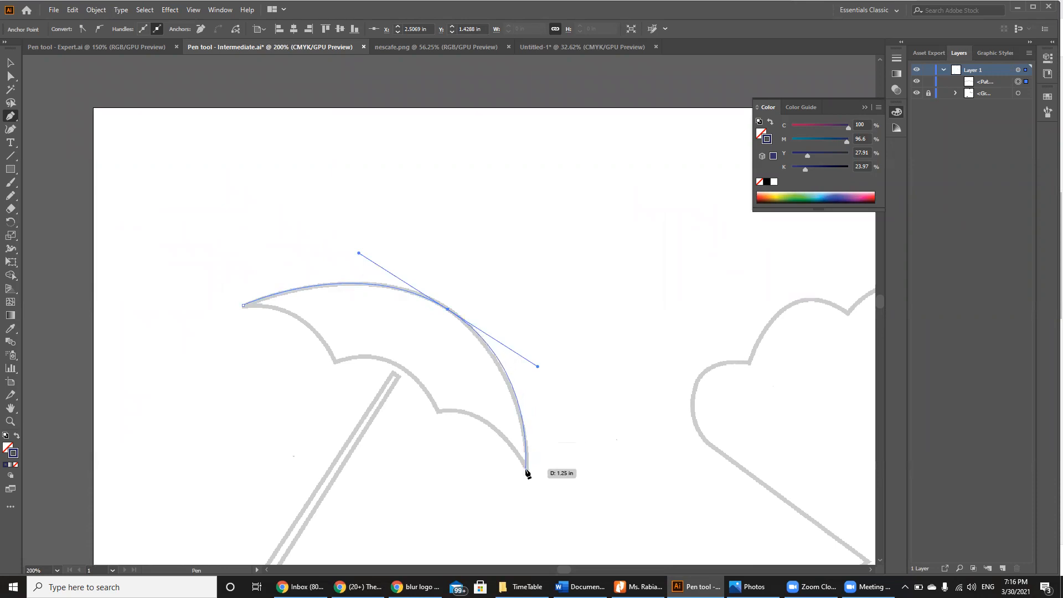
{"action": "left_click", "coordinate": [526, 469]}
{"action": "left_click_drag", "start_coordinate": [526, 469], "coordinate": [439, 413]}
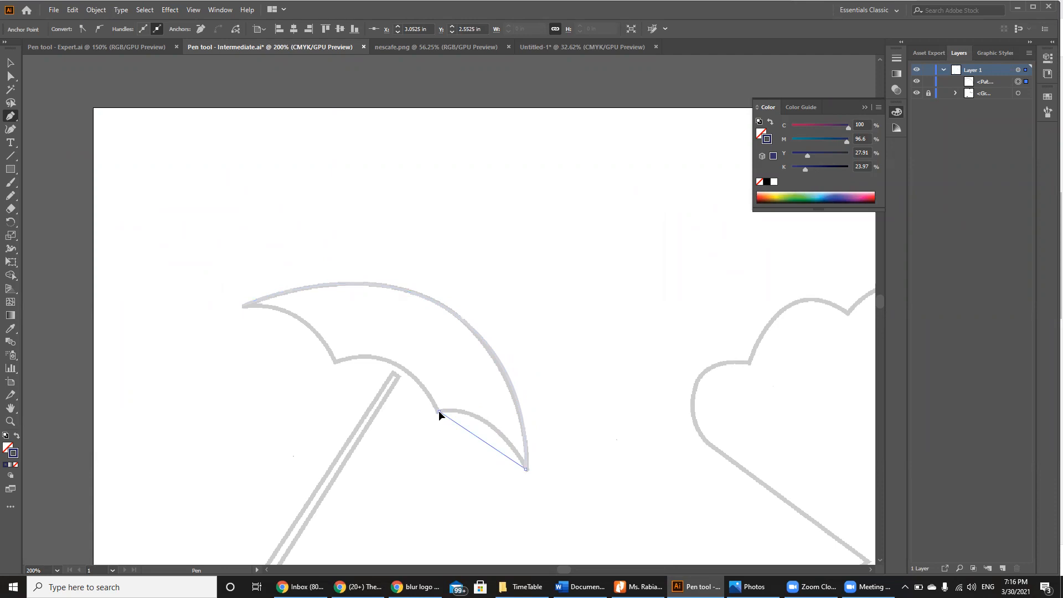
{"action": "left_click_drag", "start_coordinate": [439, 410], "coordinate": [375, 415]}
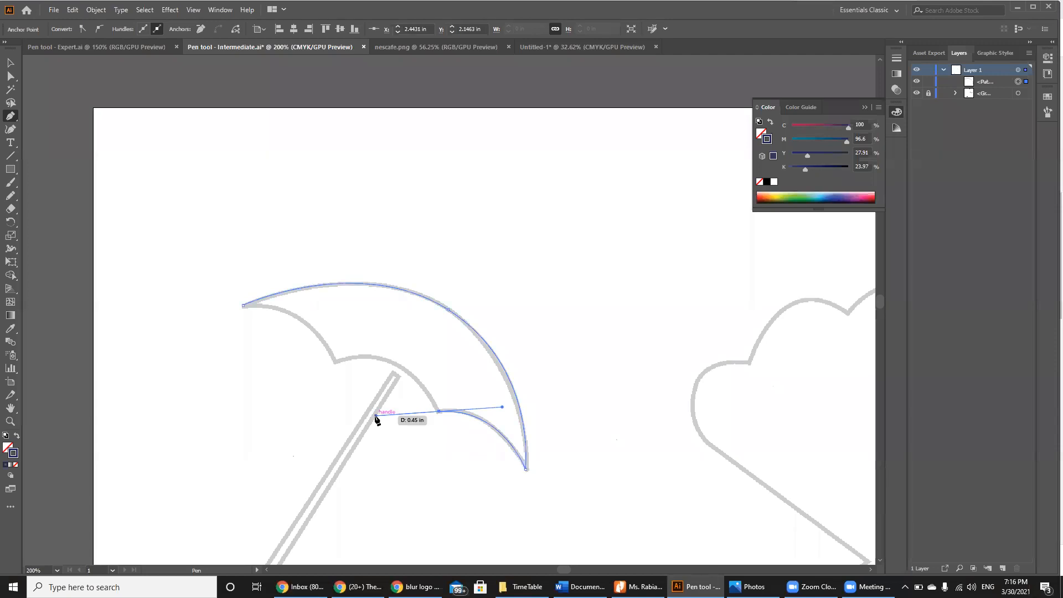
{"action": "left_click_drag", "start_coordinate": [375, 414], "coordinate": [375, 415]}
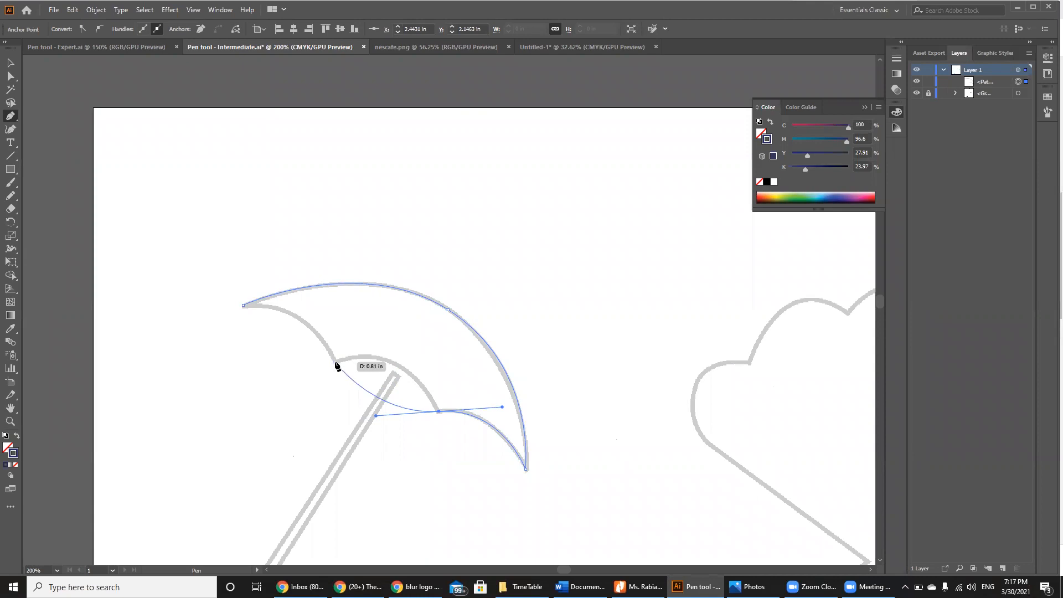
{"action": "left_click_drag", "start_coordinate": [334, 362], "coordinate": [257, 383]}
{"action": "key", "text": "ctrl+z"}
{"action": "left_click_drag", "start_coordinate": [437, 414], "coordinate": [402, 419]}
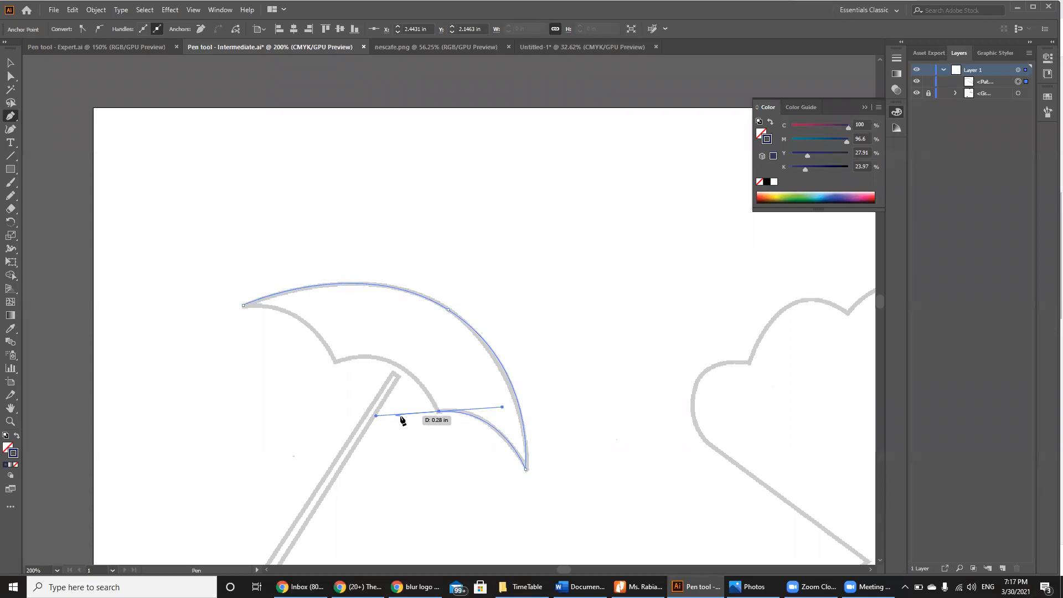
Step: Trace the umbrella's two remaining scallops, removing the outgoing handle at each scallop joint, and close the path at the left tip
{"action": "left_click", "coordinate": [439, 411]}
{"action": "left_click_drag", "start_coordinate": [440, 414], "coordinate": [503, 412]}
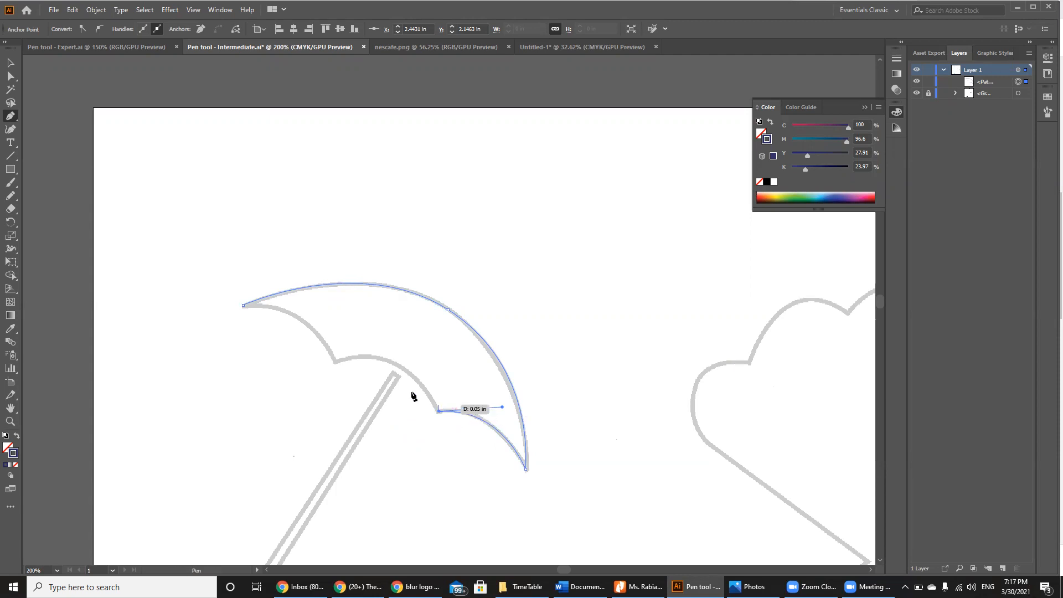
{"action": "left_click_drag", "start_coordinate": [336, 362], "coordinate": [263, 388]}
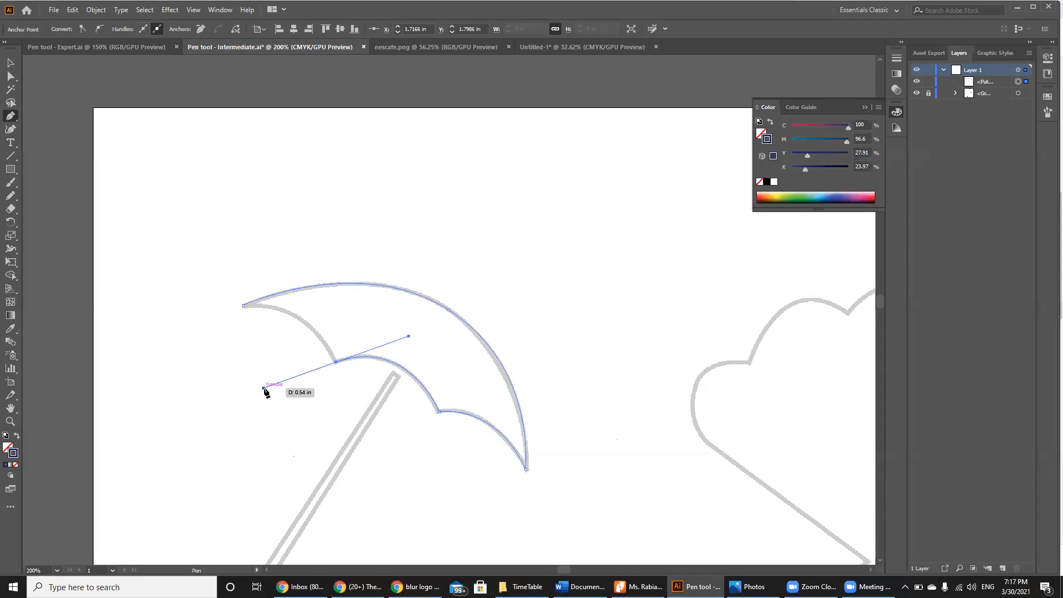
{"action": "left_click", "coordinate": [337, 363]}
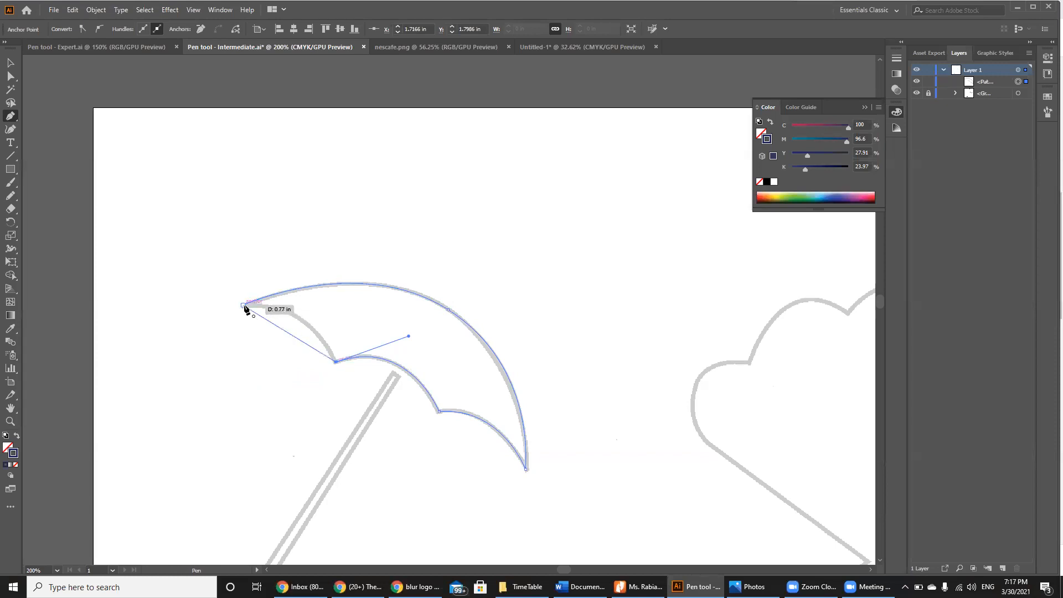
{"action": "left_click_drag", "start_coordinate": [244, 305], "coordinate": [170, 306]}
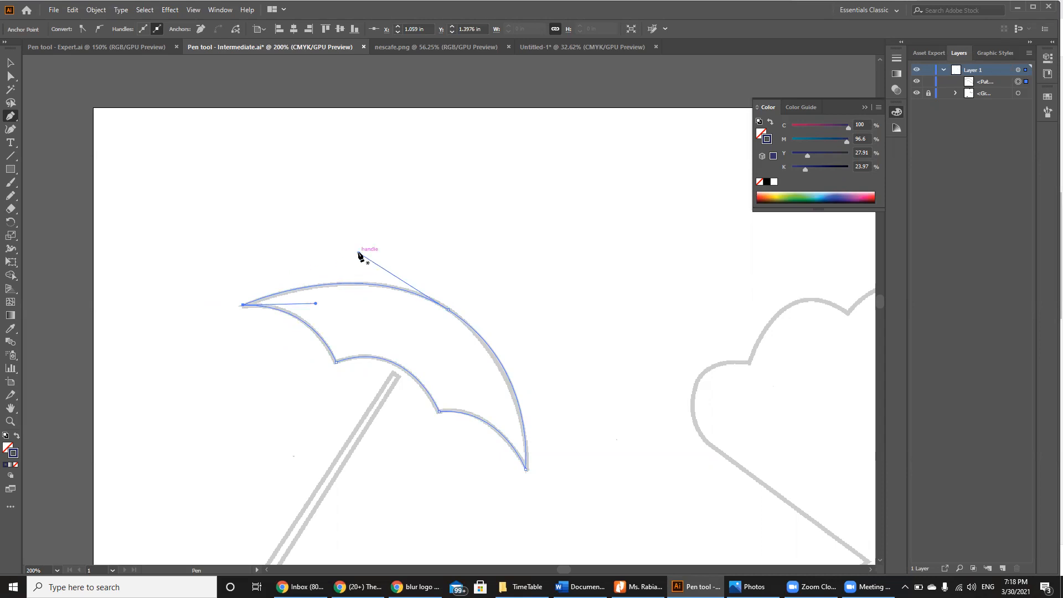
Step: Select the whole traced umbrella path and raise its stroke weight to 5 pt
{"action": "left_click", "coordinate": [370, 248], "text": "ctrl"}
{"action": "key", "text": "ctrl+a"}
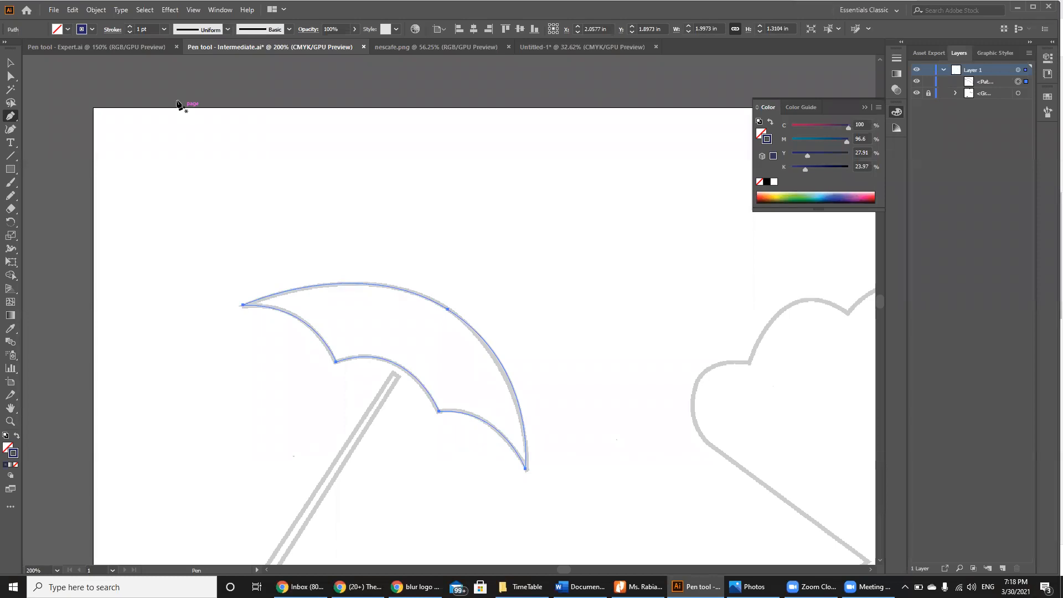
{"action": "left_click", "coordinate": [130, 27]}
{"action": "left_click", "coordinate": [130, 26]}
{"action": "left_click", "coordinate": [130, 26]}
{"action": "left_click", "coordinate": [130, 26]}
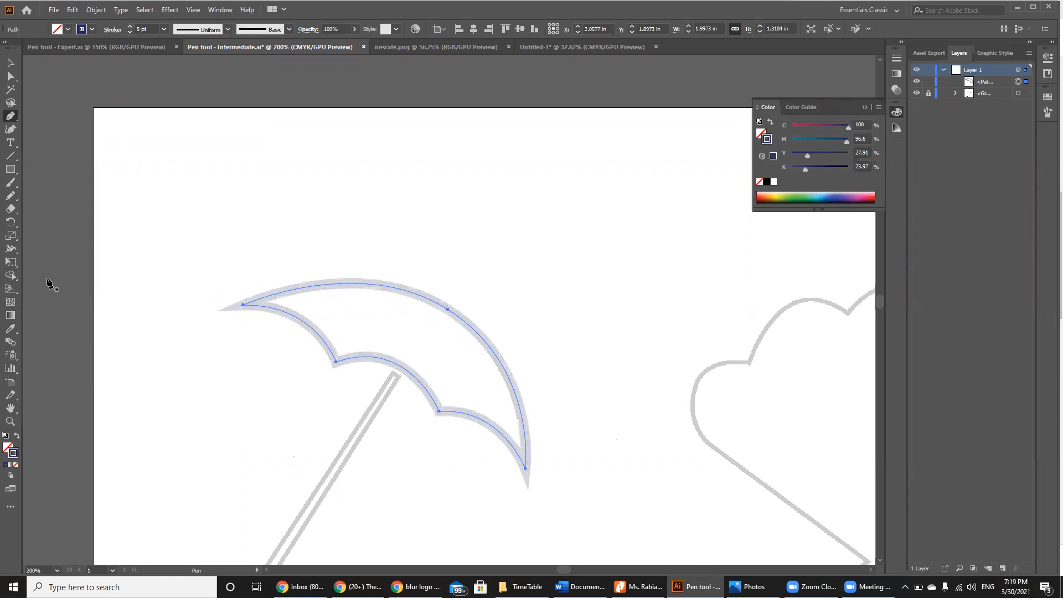
Step: Create Layer 2 above Layer 1 and move the traced umbrella path into it
{"action": "left_click", "coordinate": [897, 60]}
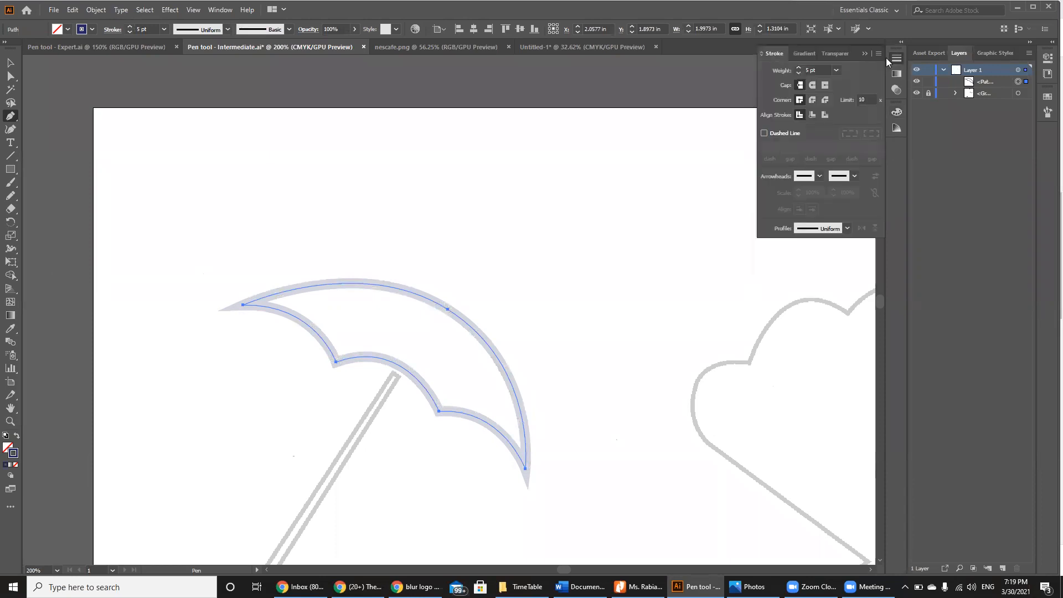
{"action": "left_click", "coordinate": [832, 53]}
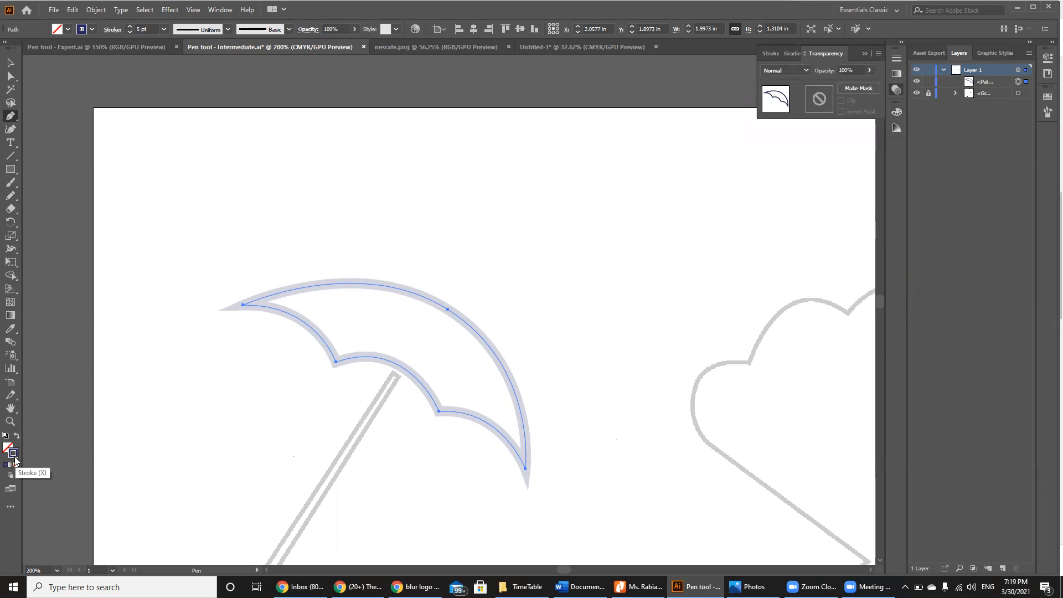
{"action": "left_click", "coordinate": [994, 82]}
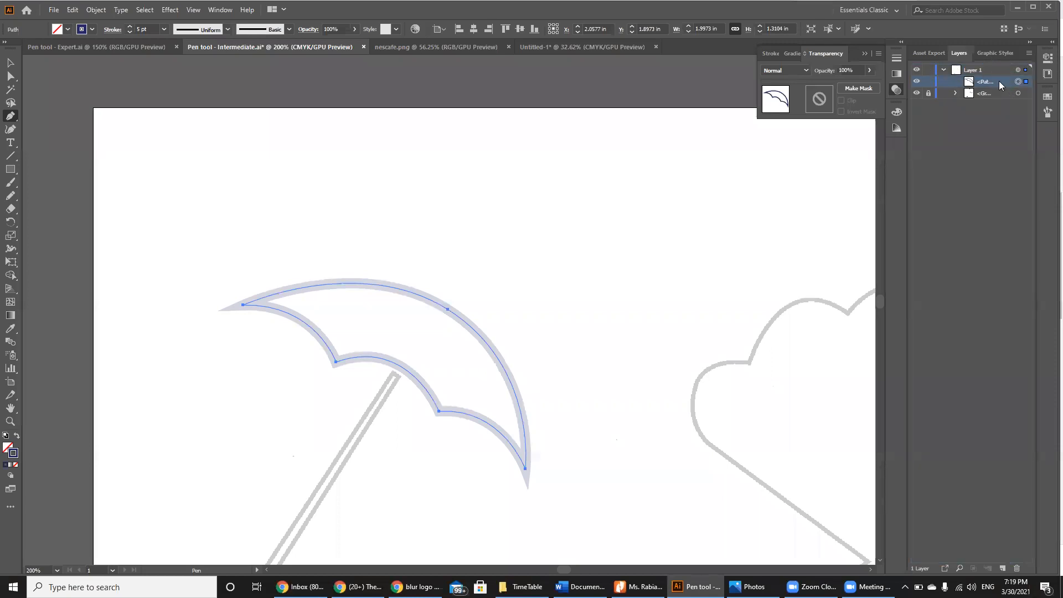
{"action": "left_click", "coordinate": [1001, 568]}
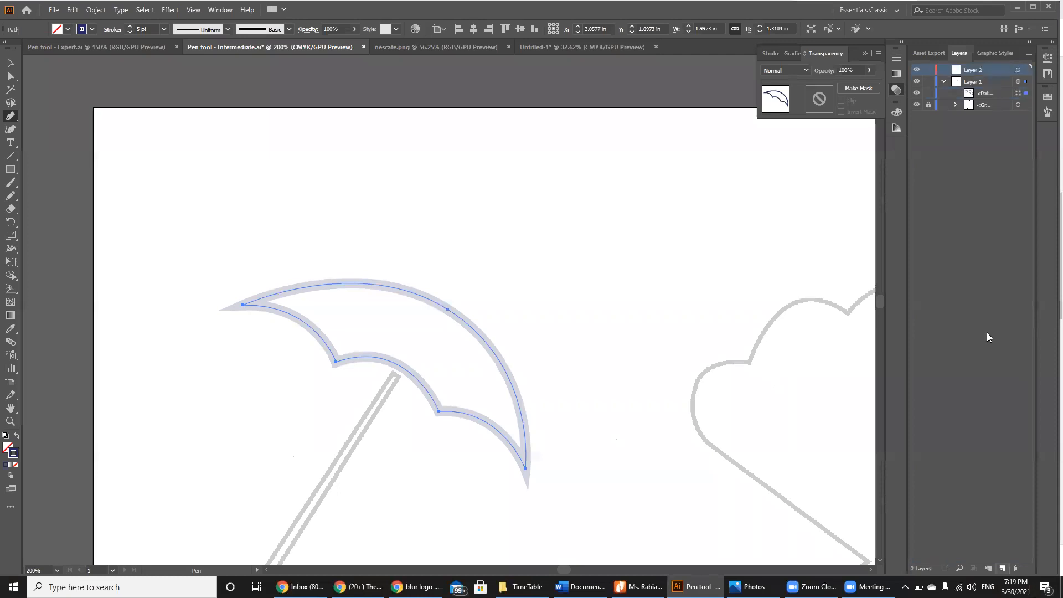
{"action": "left_click_drag", "start_coordinate": [997, 84], "coordinate": [993, 70]}
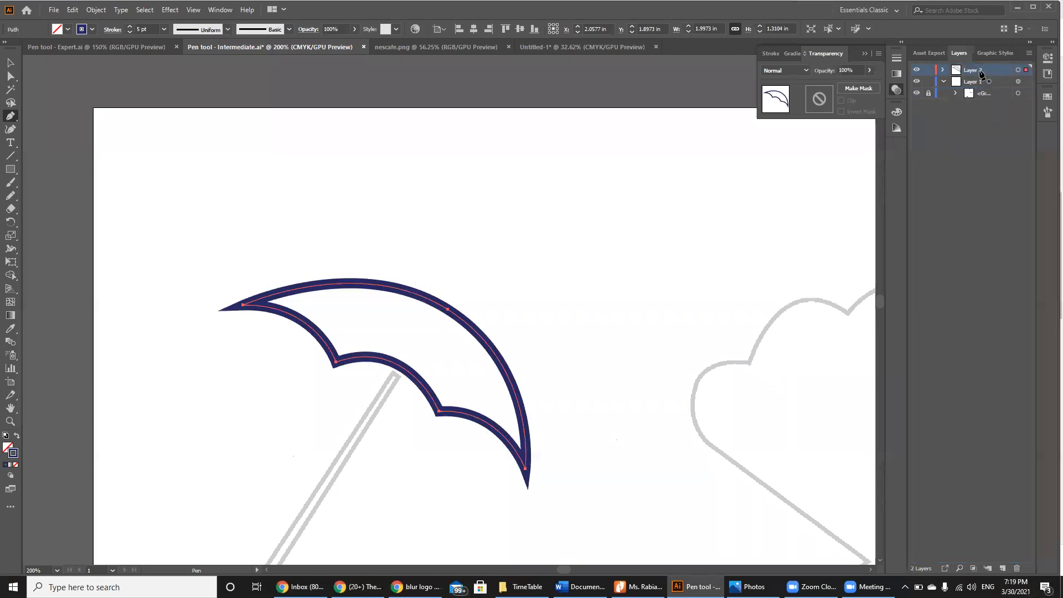
Step: Reduce the umbrella path's stroke weight to 1 pt
{"action": "left_click", "coordinate": [130, 32]}
{"action": "left_click", "coordinate": [130, 31]}
{"action": "left_click", "coordinate": [130, 31]}
{"action": "left_click", "coordinate": [129, 31]}
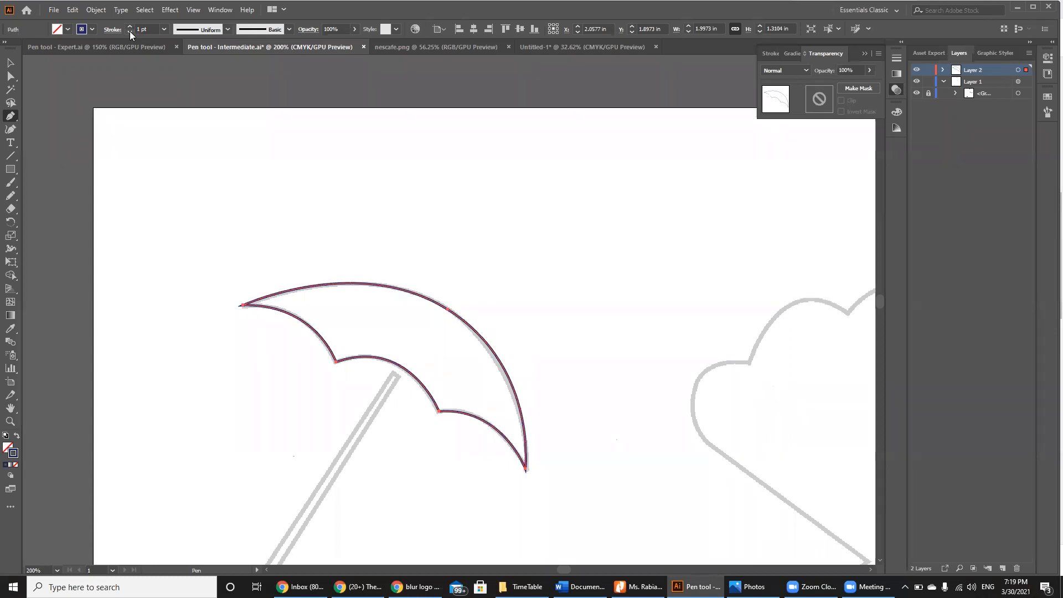
Step: Swap the umbrella's fill and stroke back and forth to compare the solid and outlined versions, ending on the outline
{"action": "left_click", "coordinate": [17, 437]}
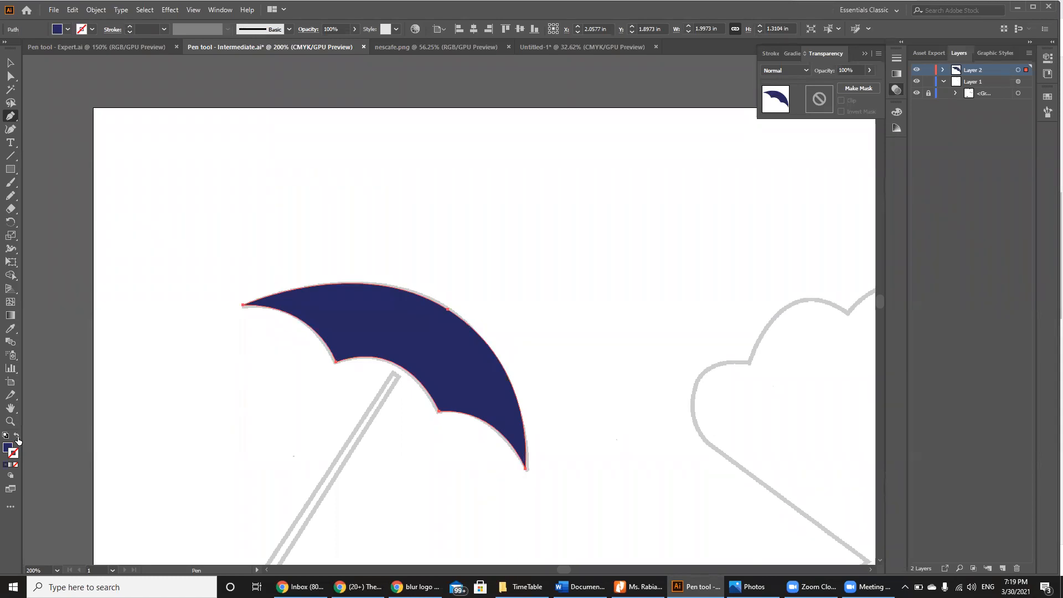
{"action": "left_click", "coordinate": [17, 436]}
{"action": "left_click", "coordinate": [18, 436]}
{"action": "left_click", "coordinate": [17, 436]}
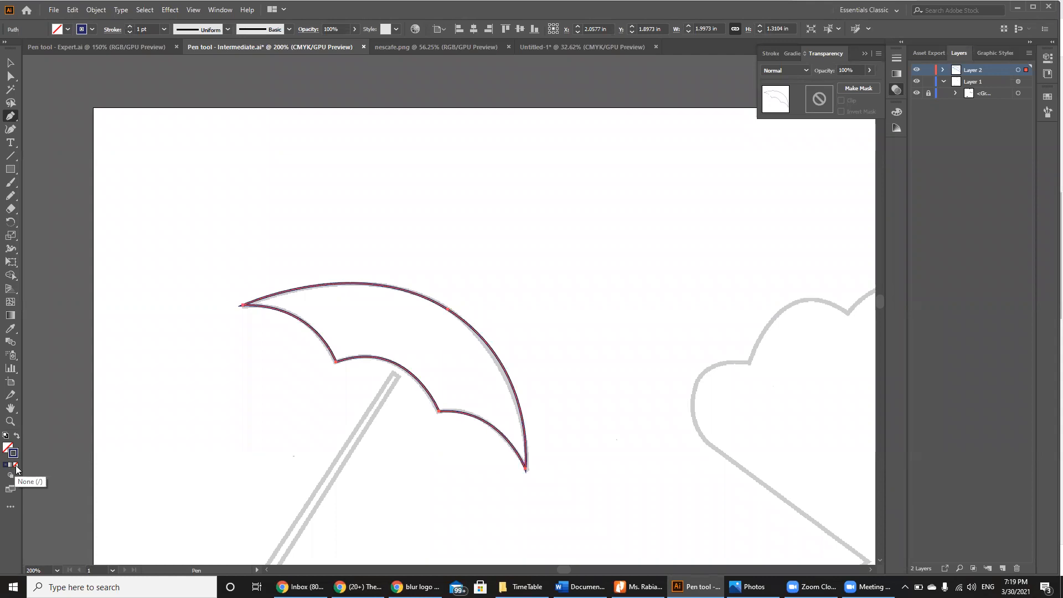
Step: Remove the umbrella path's stroke and give it a solid dark blue fill
{"action": "left_click", "coordinate": [16, 466]}
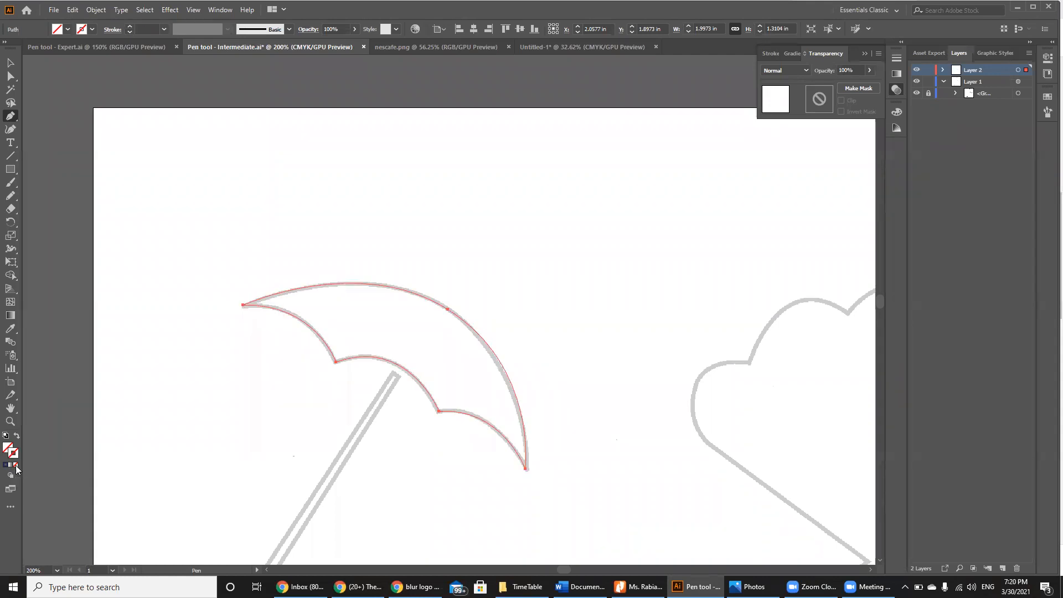
{"action": "left_click", "coordinate": [6, 448]}
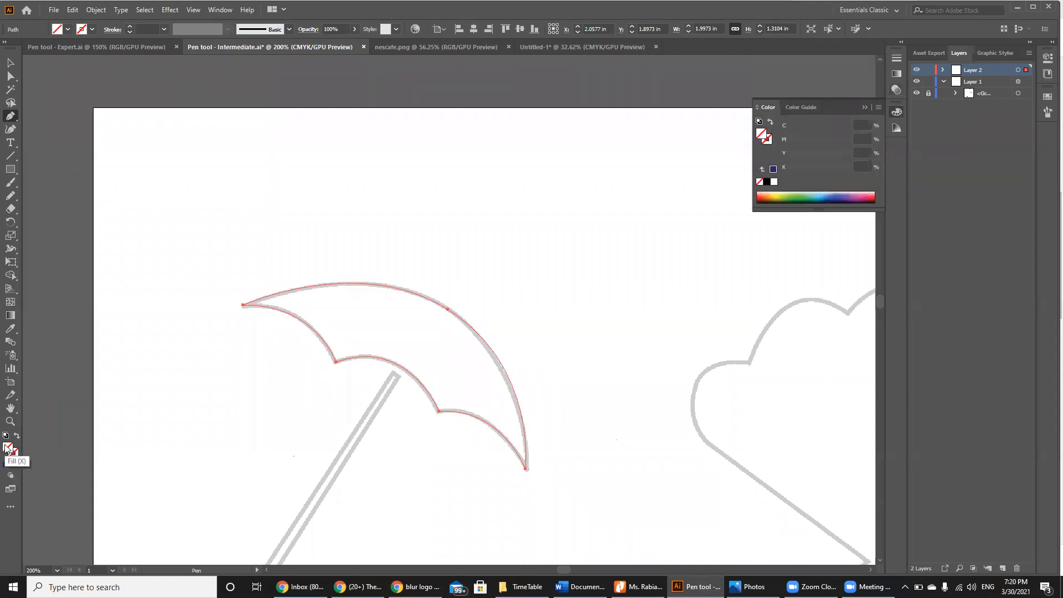
{"action": "left_click", "coordinate": [6, 466]}
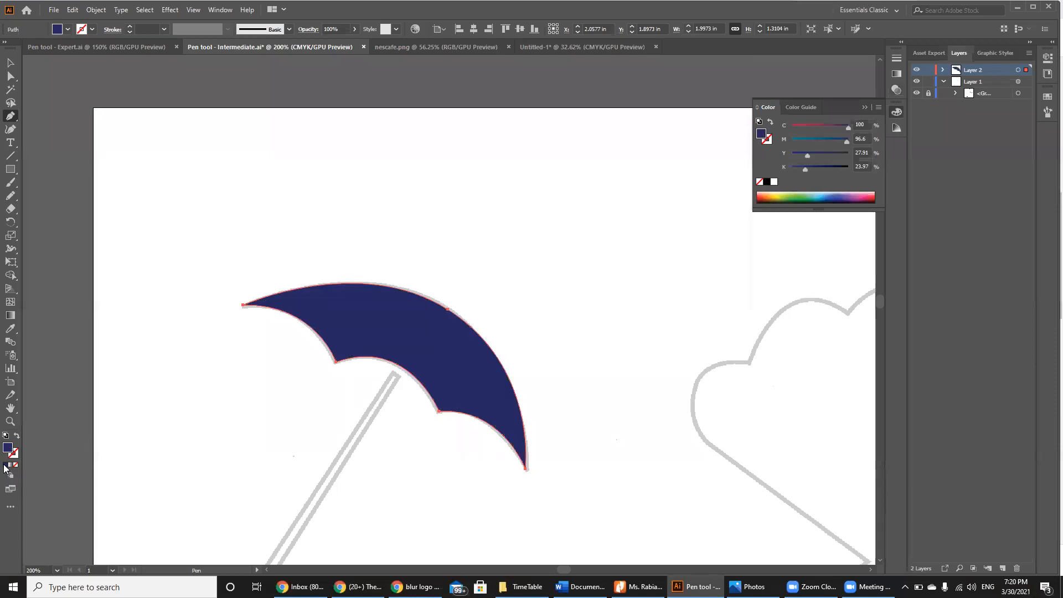
Step: Reshape the umbrella's upper edge by adjusting its middle anchor's direction handles, undoing the last handle change
{"action": "left_click", "coordinate": [11, 77]}
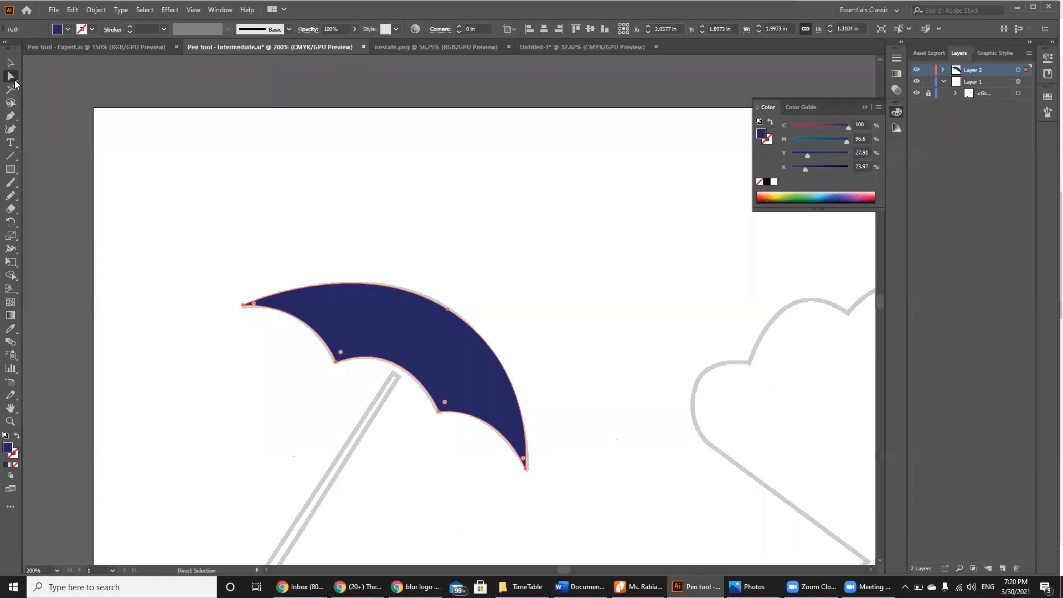
{"action": "key", "text": "ctrl+plus"}
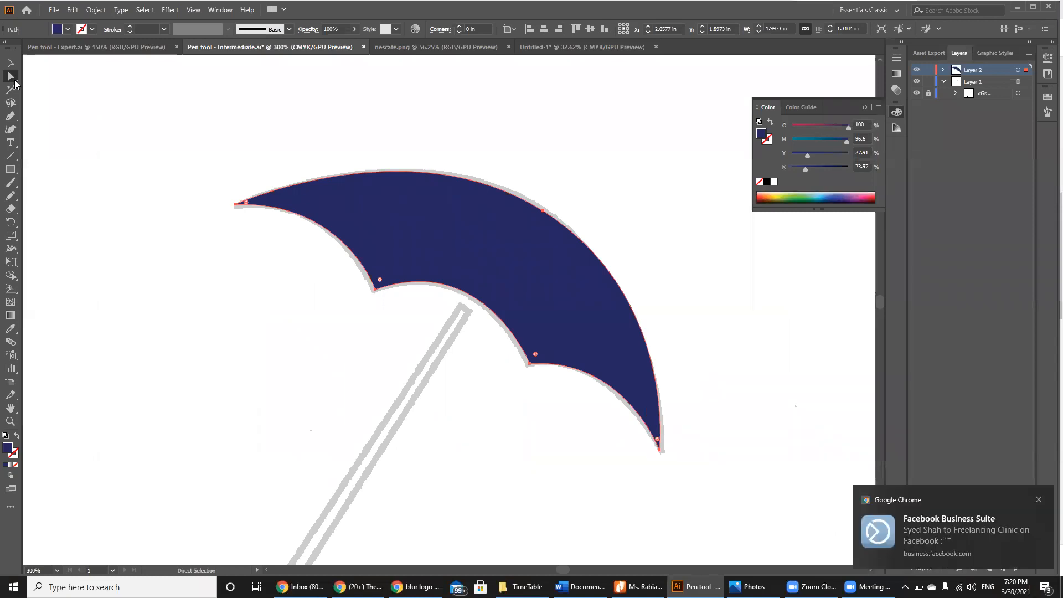
{"action": "left_click", "coordinate": [543, 212]}
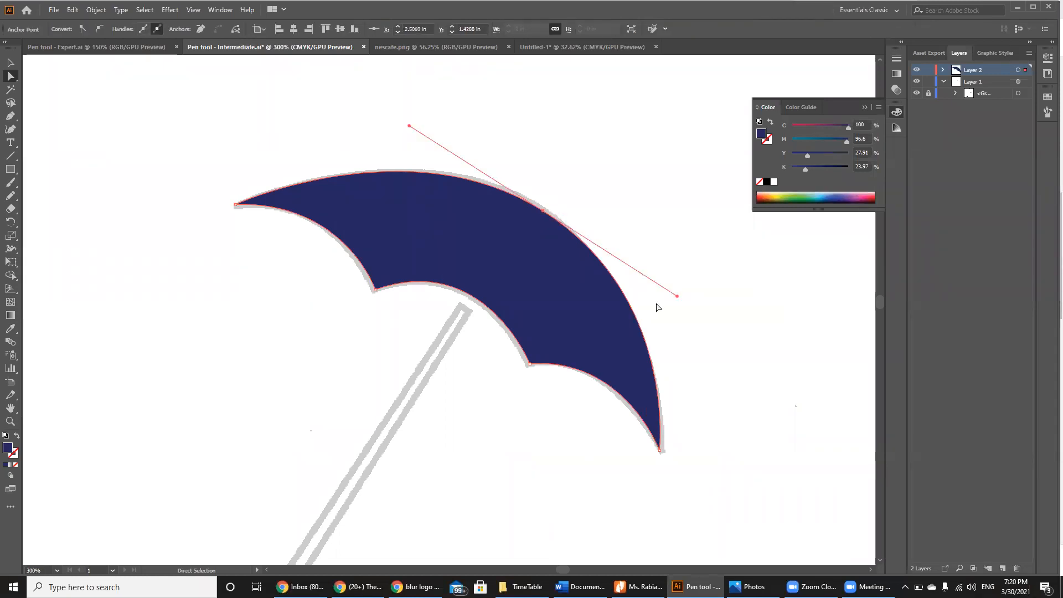
{"action": "left_click_drag", "start_coordinate": [676, 296], "coordinate": [642, 331]}
{"action": "key", "text": "ctrl+minus"}
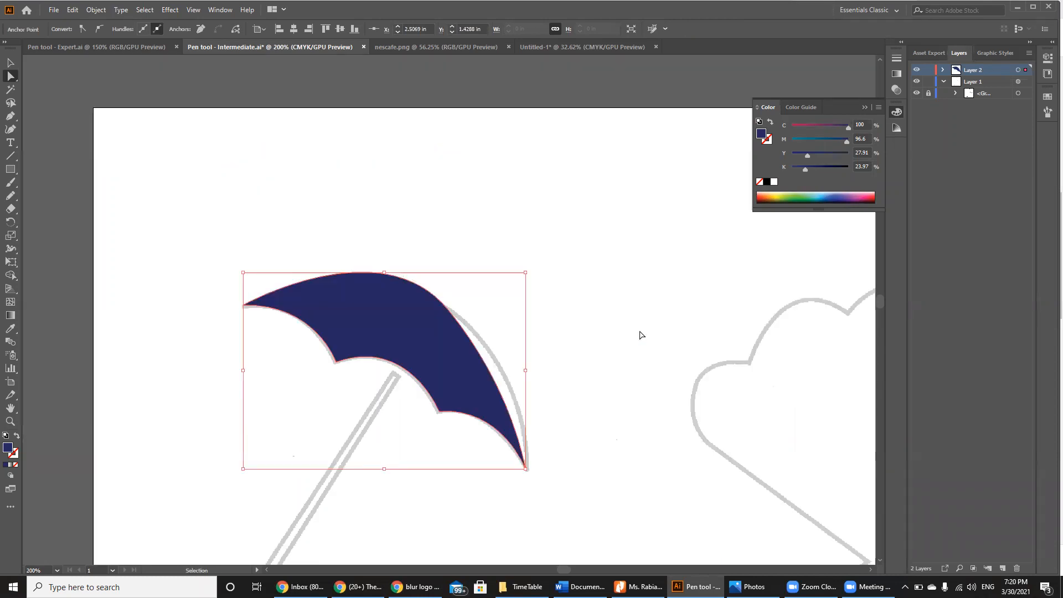
{"action": "left_click_drag", "start_coordinate": [381, 228], "coordinate": [271, 276]}
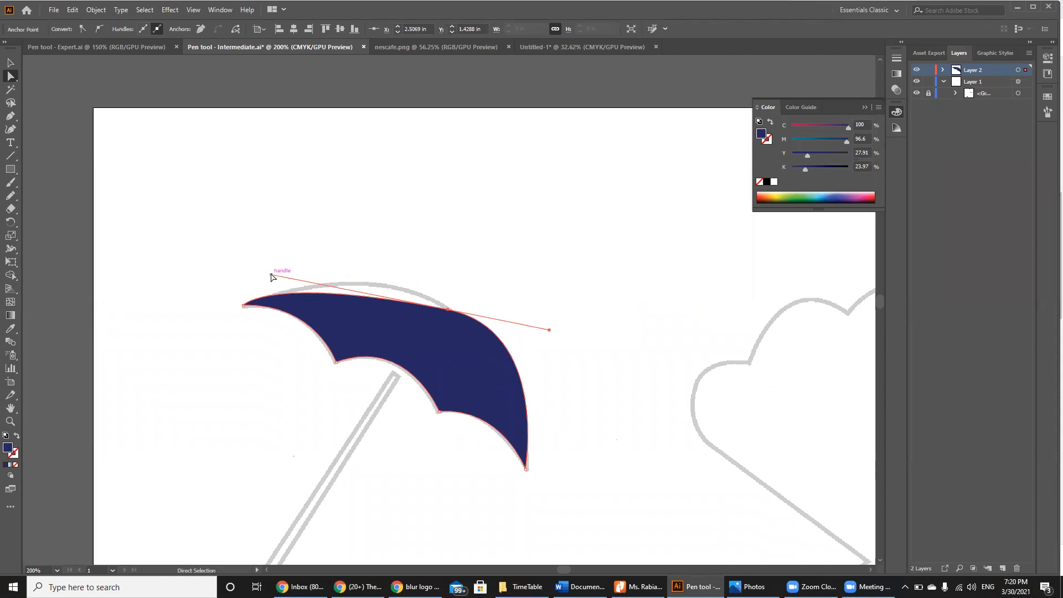
{"action": "key", "text": "ctrl+z"}
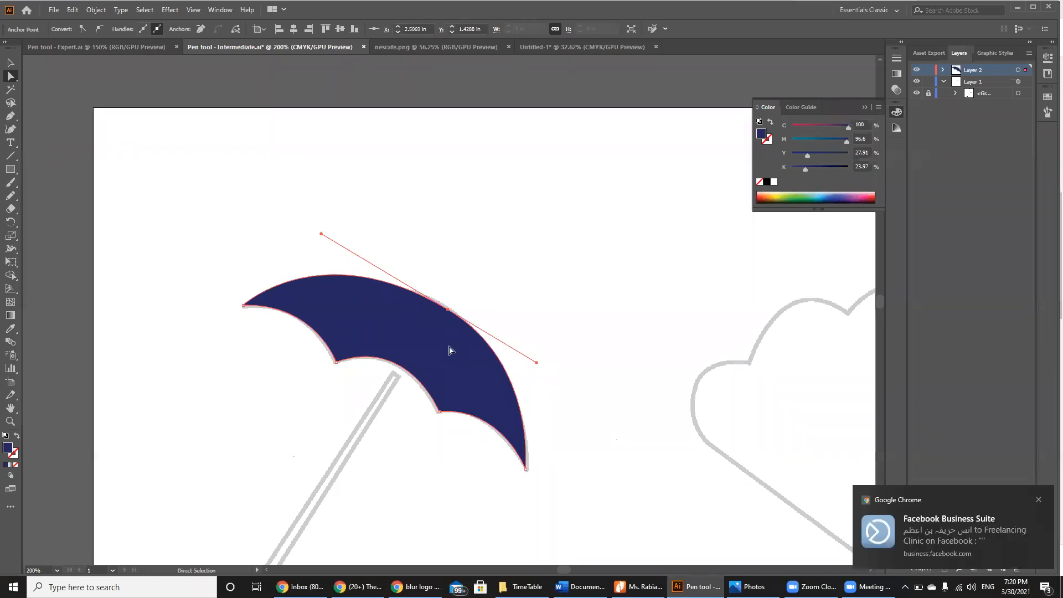
{"action": "left_click", "coordinate": [11, 61]}
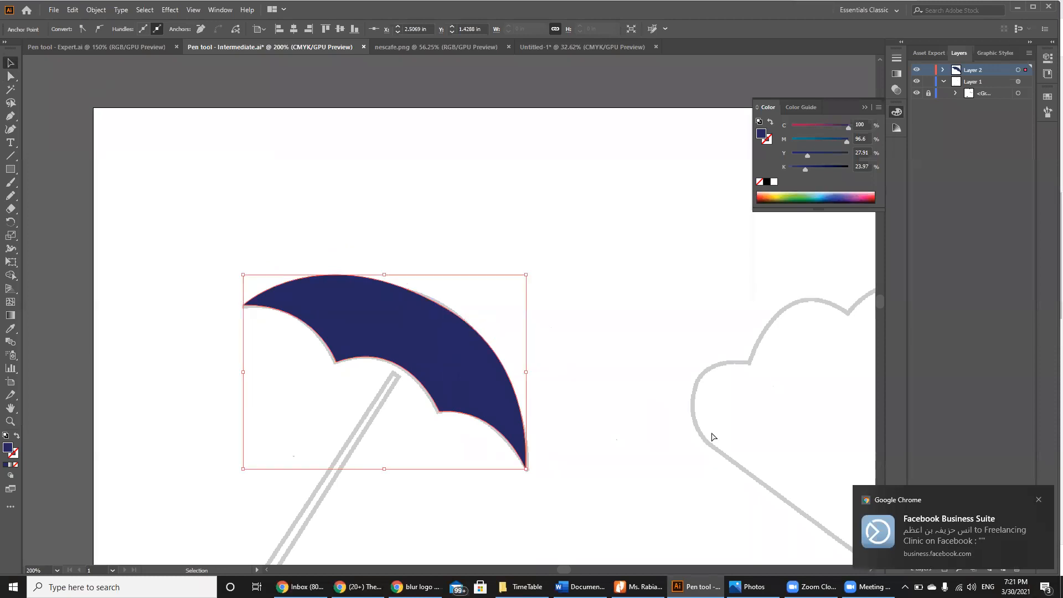
Step: Trace the umbrella's handle with the Pen tool as a closed four-corner shape
{"action": "key", "text": "ctrl+minus"}
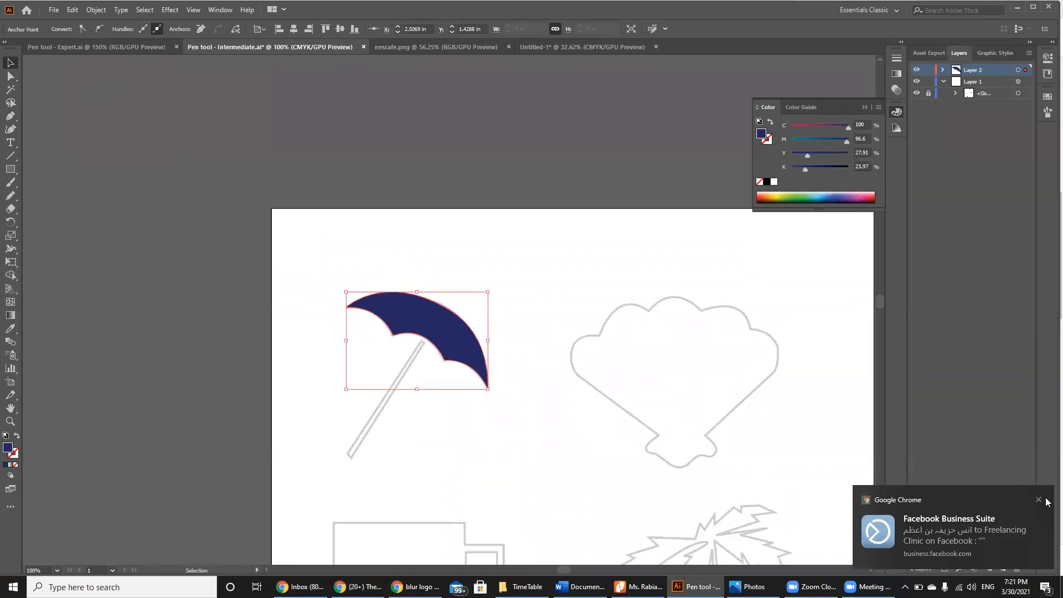
{"action": "left_click", "coordinate": [1038, 499]}
{"action": "scroll", "coordinate": [983, 503], "scroll_direction": "down", "scroll_amount": 2}
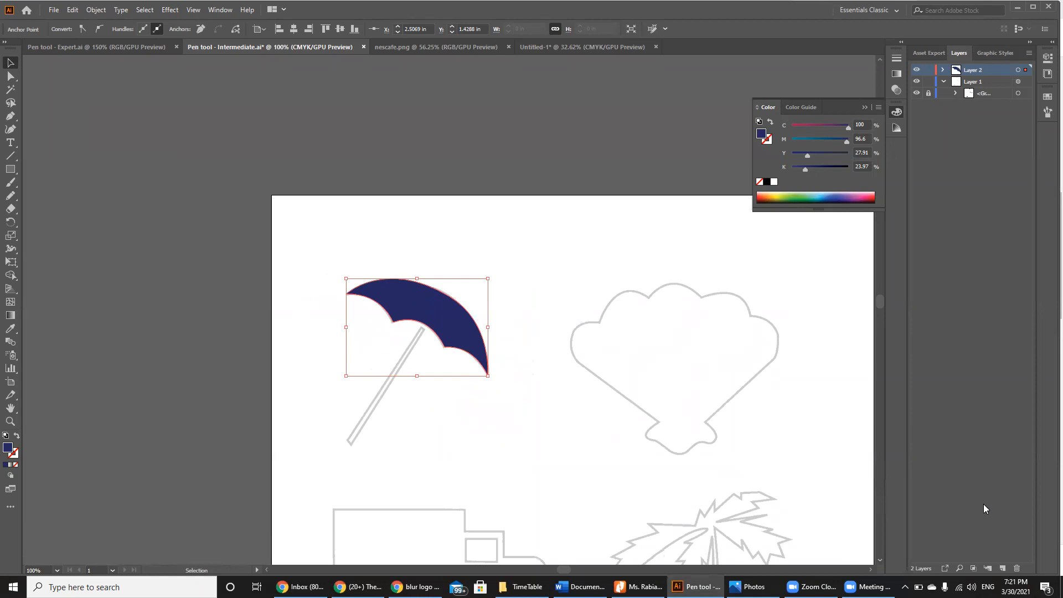
{"action": "key", "text": "a"}
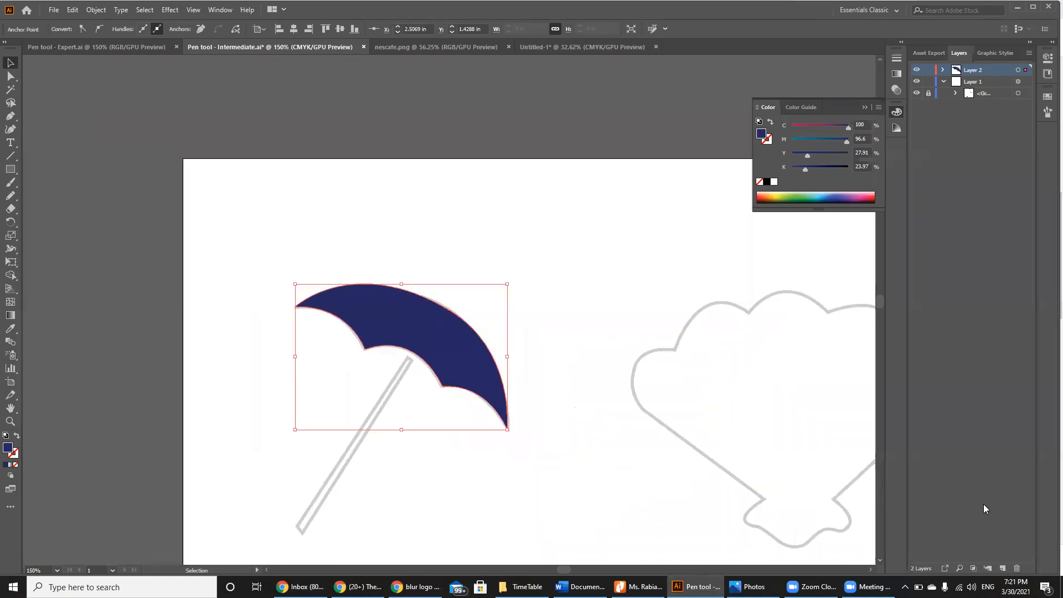
{"action": "scroll", "coordinate": [982, 503], "scroll_direction": "down", "scroll_amount": 3}
{"action": "scroll", "coordinate": [983, 503], "scroll_direction": "down", "scroll_amount": 3}
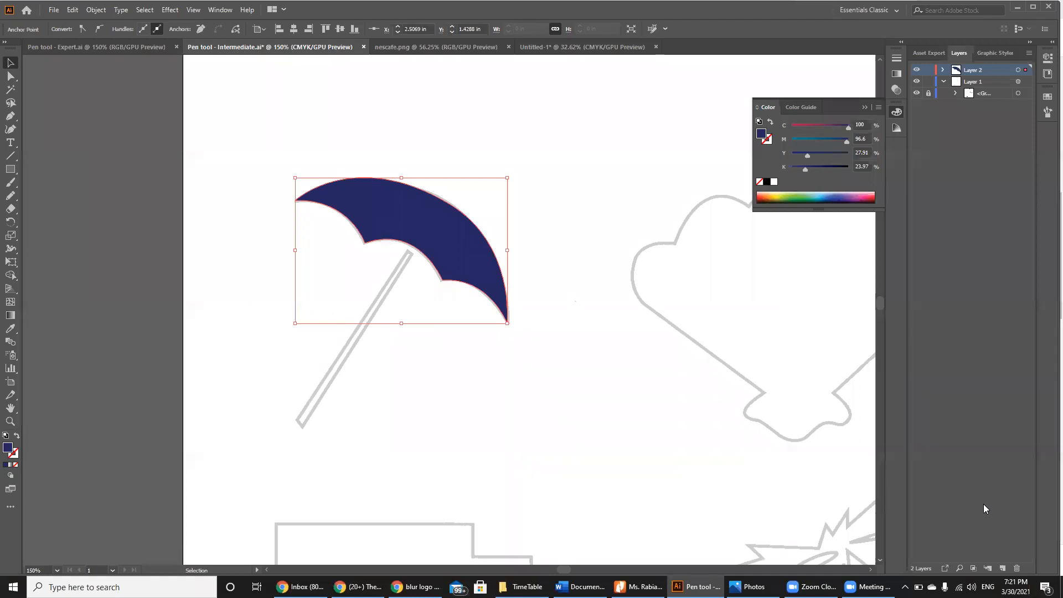
{"action": "left_click", "coordinate": [9, 117]}
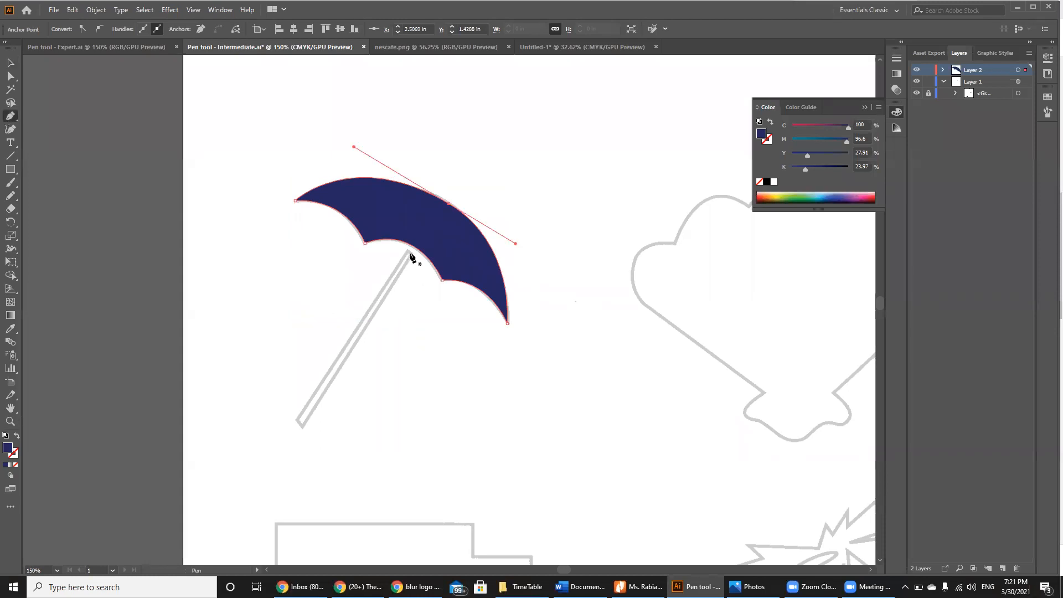
{"action": "left_click", "coordinate": [408, 253]}
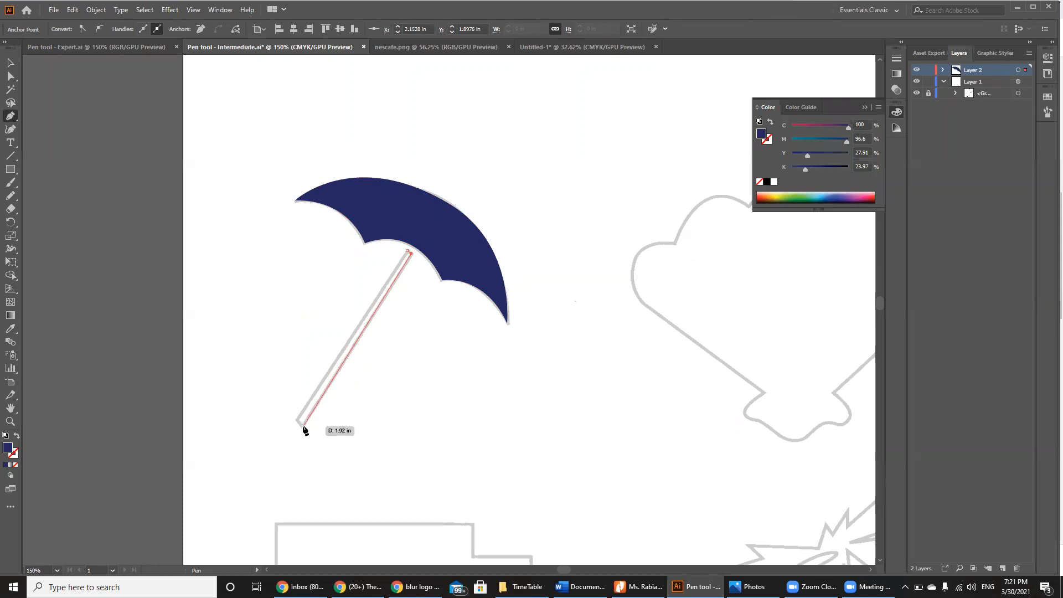
{"action": "left_click", "coordinate": [303, 425]}
{"action": "left_click", "coordinate": [295, 419]}
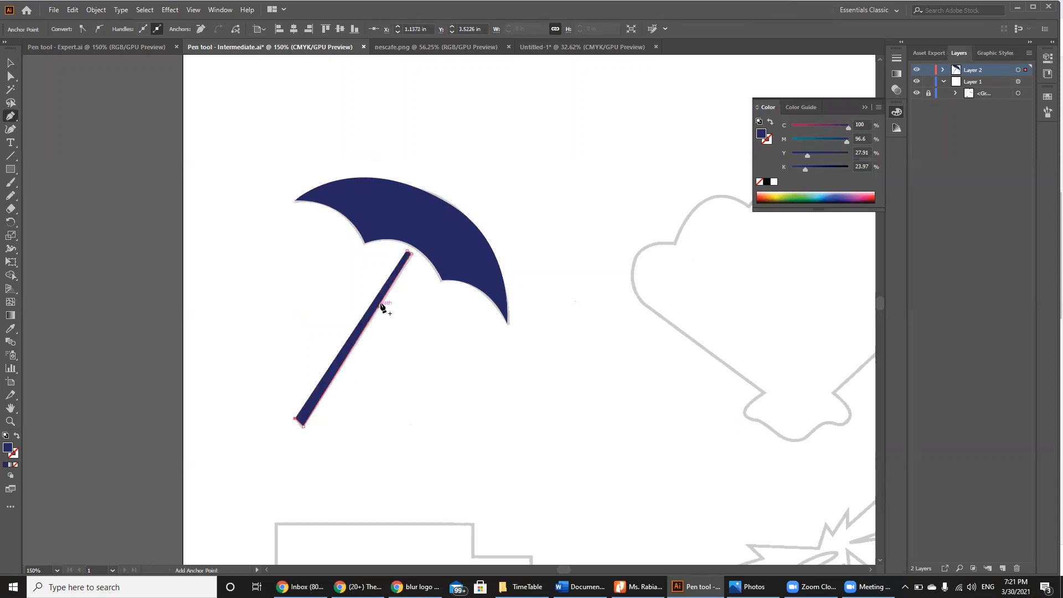
{"action": "left_click", "coordinate": [407, 253]}
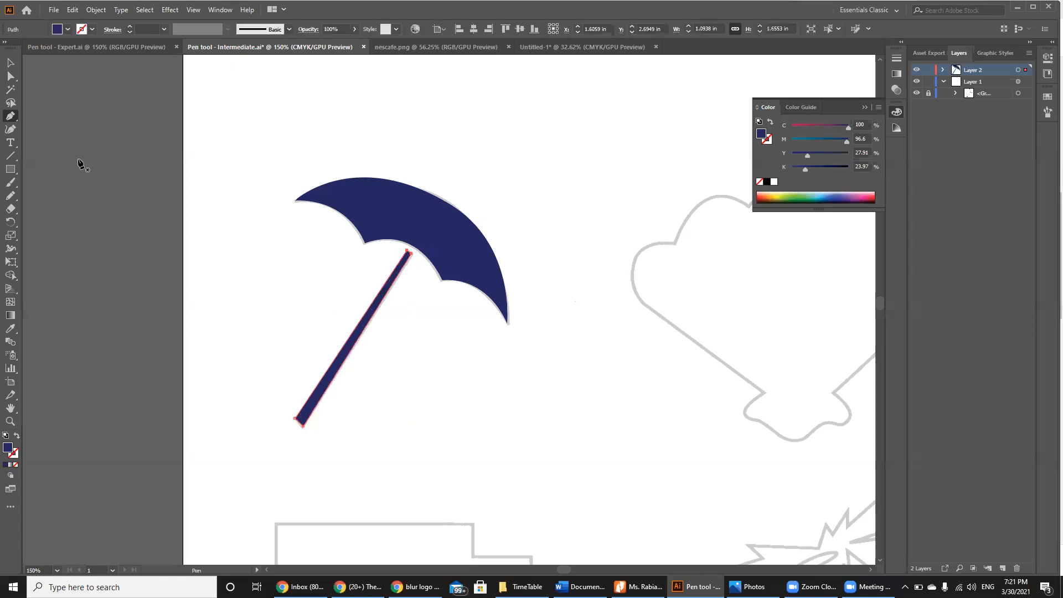
Step: Select the traced umbrella handle, nudge it slightly over its guide, and deselect it
{"action": "left_click", "coordinate": [5, 64]}
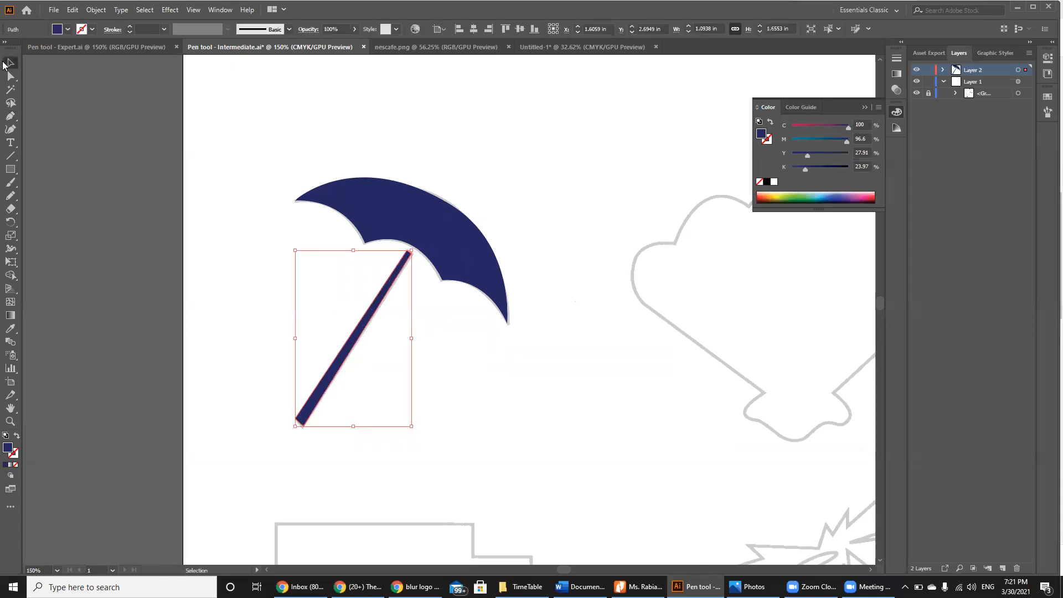
{"action": "left_click", "coordinate": [159, 255]}
{"action": "left_click", "coordinate": [353, 335]}
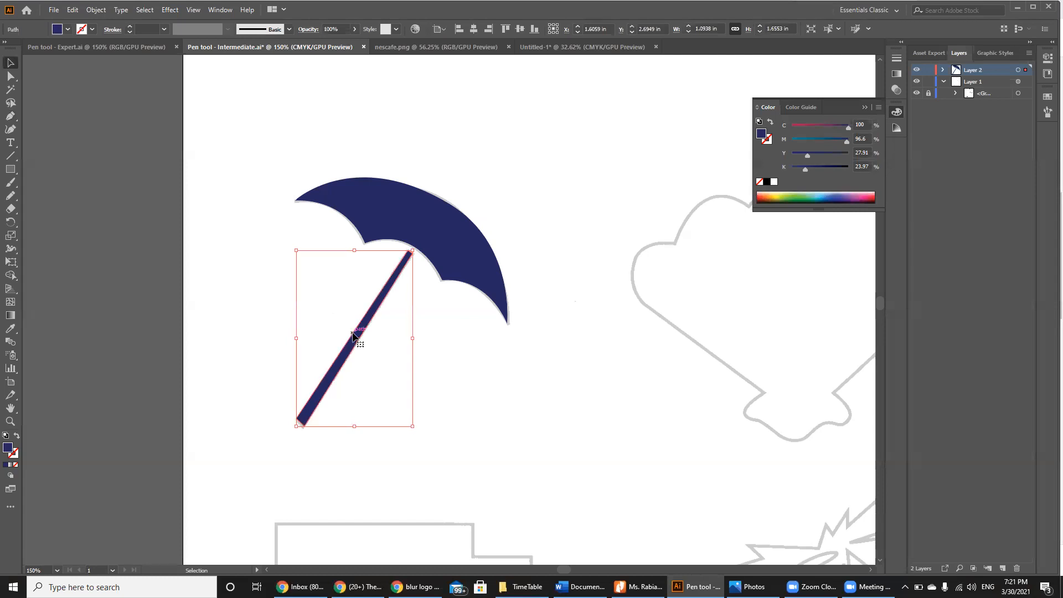
{"action": "left_click", "coordinate": [257, 358]}
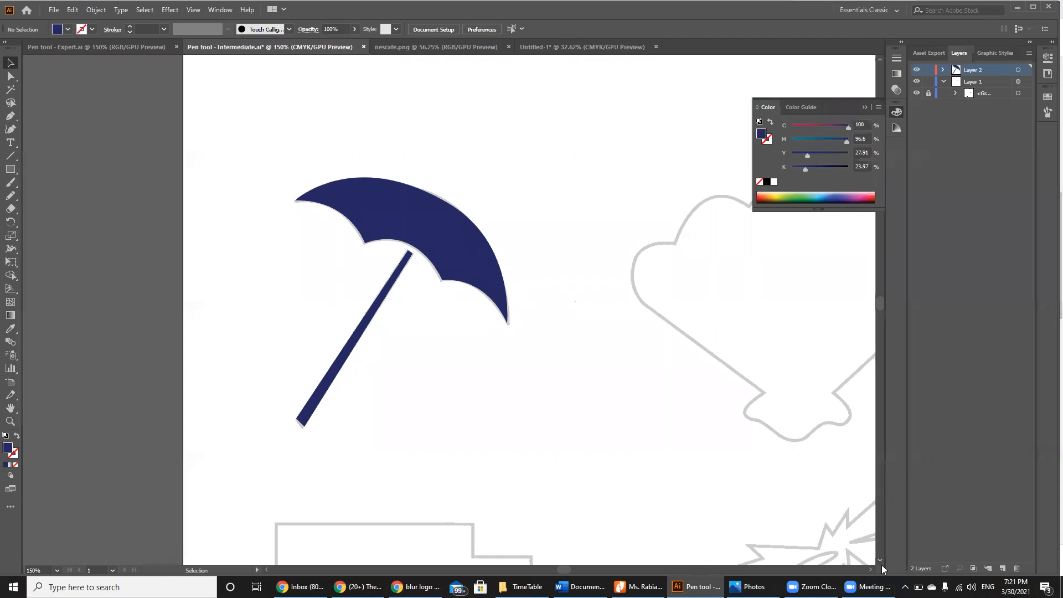
Step: Trace the first wave of the waves drawing with curved Pen segments, making its crest and trough sharp corners
{"action": "scroll", "coordinate": [881, 564], "scroll_direction": "down", "scroll_amount": 4}
{"action": "key", "text": "ctrl+minus"}
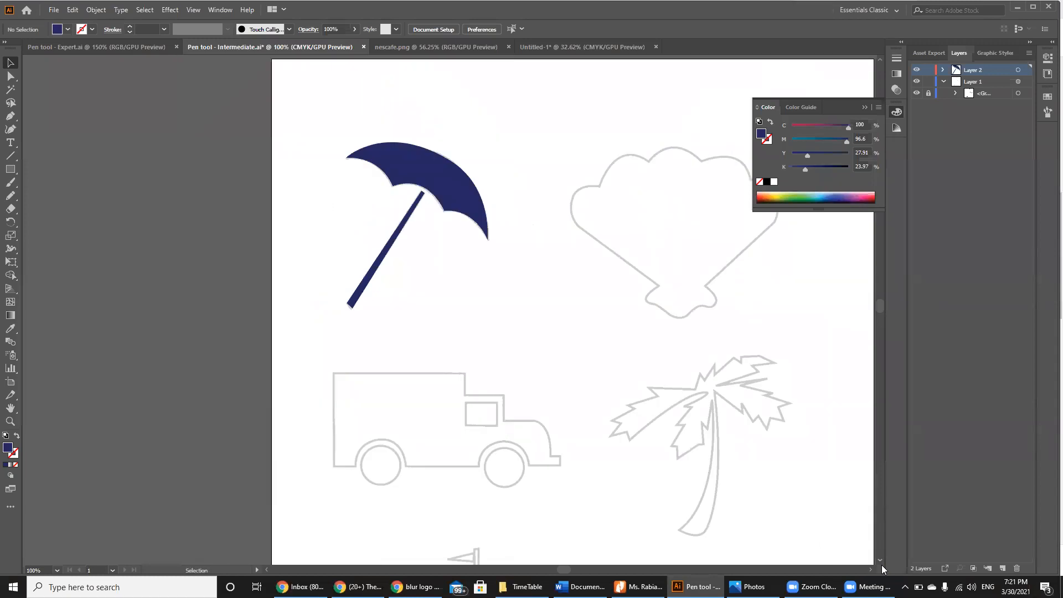
{"action": "scroll", "coordinate": [881, 565], "scroll_direction": "down", "scroll_amount": 7}
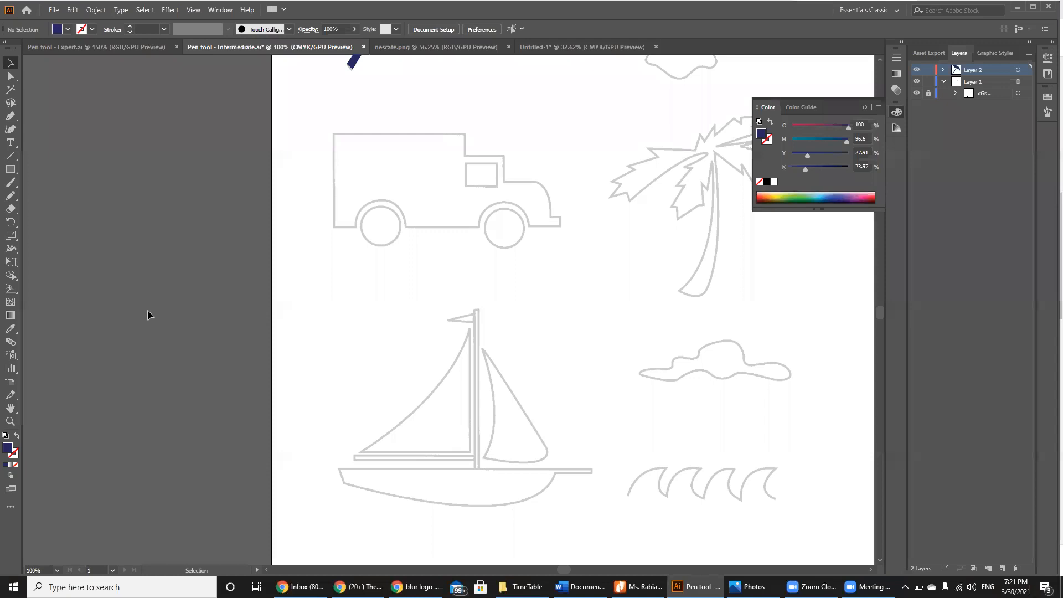
{"action": "left_click", "coordinate": [10, 115]}
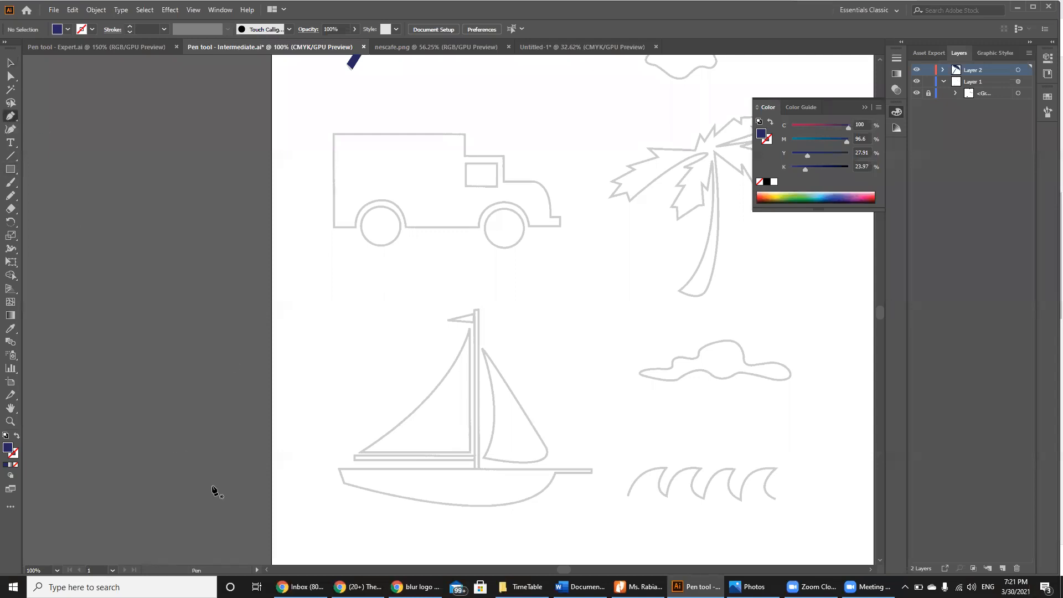
{"action": "left_click", "coordinate": [627, 494]}
{"action": "left_click_drag", "start_coordinate": [664, 468], "coordinate": [694, 467]}
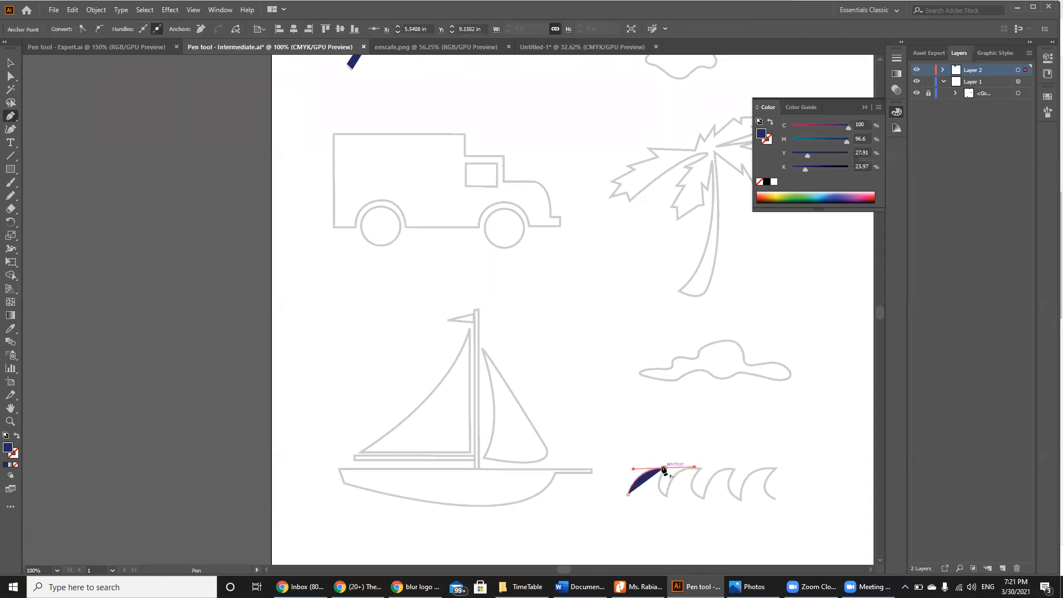
{"action": "left_click", "coordinate": [664, 468]}
{"action": "left_click_drag", "start_coordinate": [665, 495], "coordinate": [682, 500]}
{"action": "left_click", "coordinate": [666, 494]}
{"action": "left_click", "coordinate": [667, 493]}
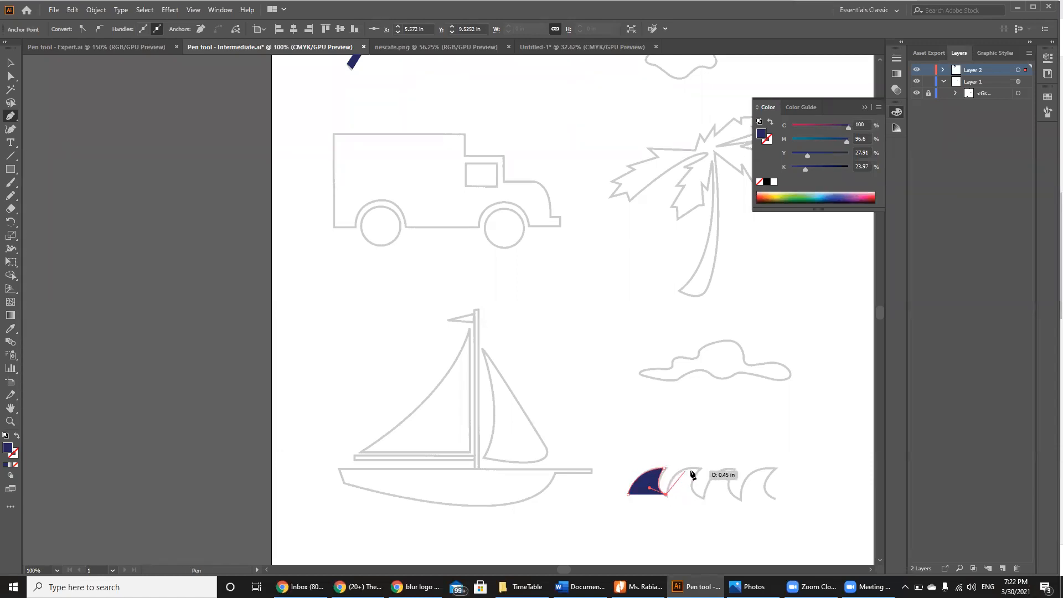
Step: Continue the path around the second wave, breaking the handles at its crest and trough into sharp corners
{"action": "left_click_drag", "start_coordinate": [697, 468], "coordinate": [724, 471]}
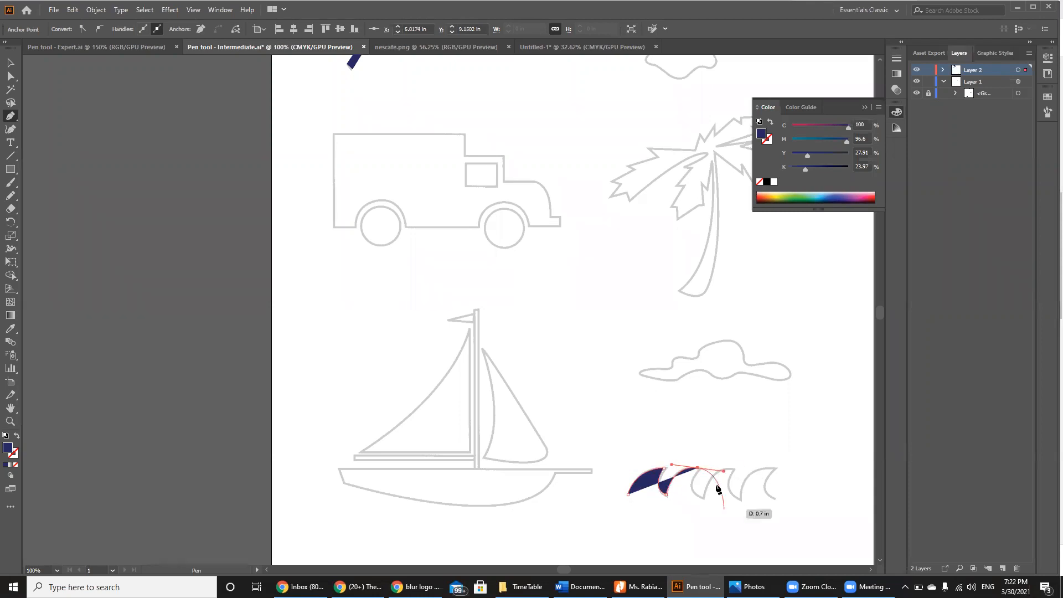
{"action": "key", "text": "ctrl+plus"}
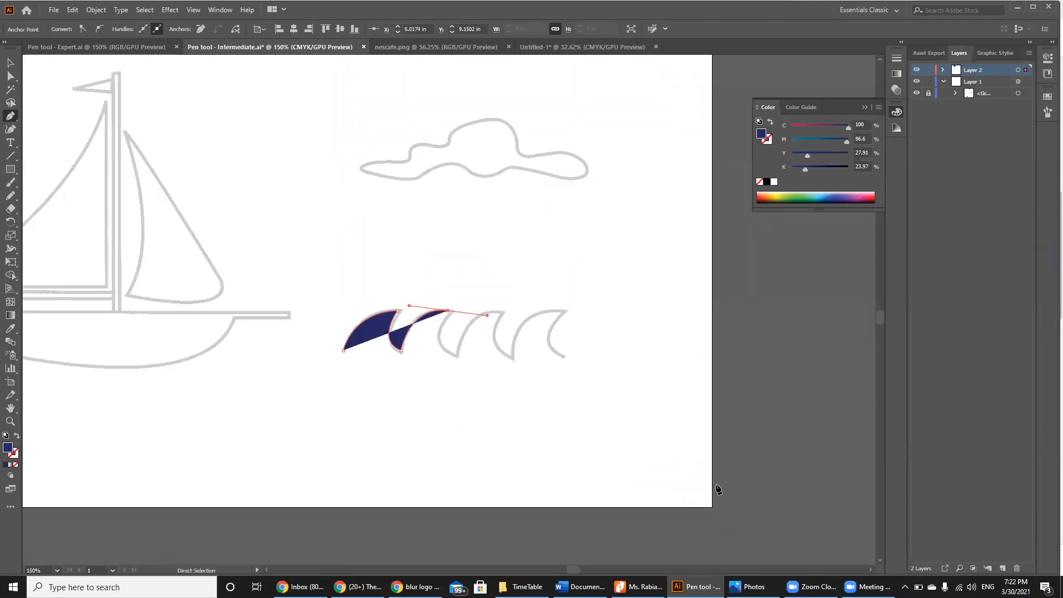
{"action": "key", "text": "ctrl+plus"}
{"action": "key", "text": "ctrl+plus"}
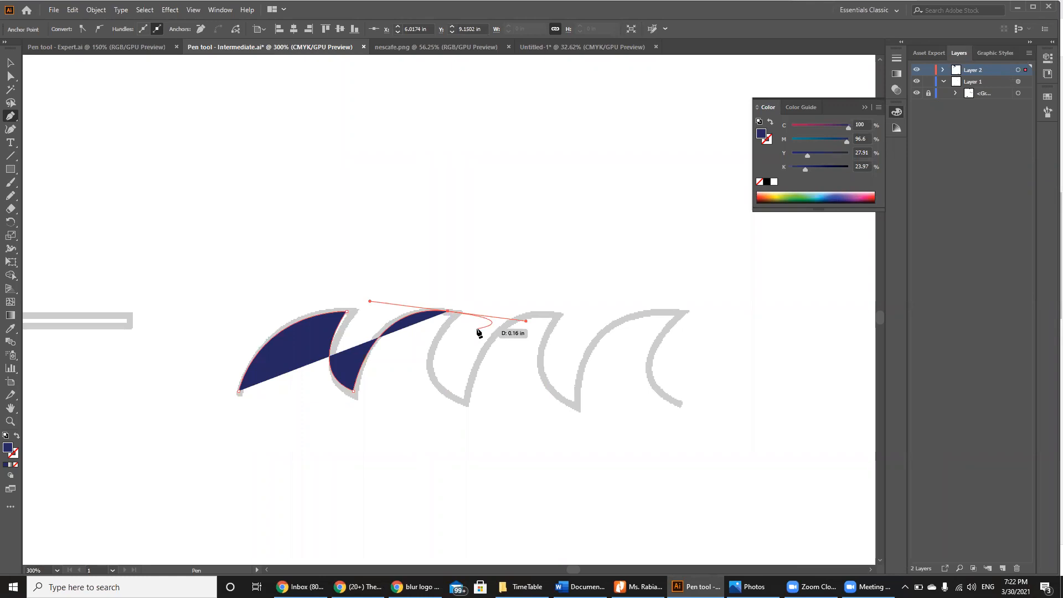
{"action": "left_click", "coordinate": [449, 311]}
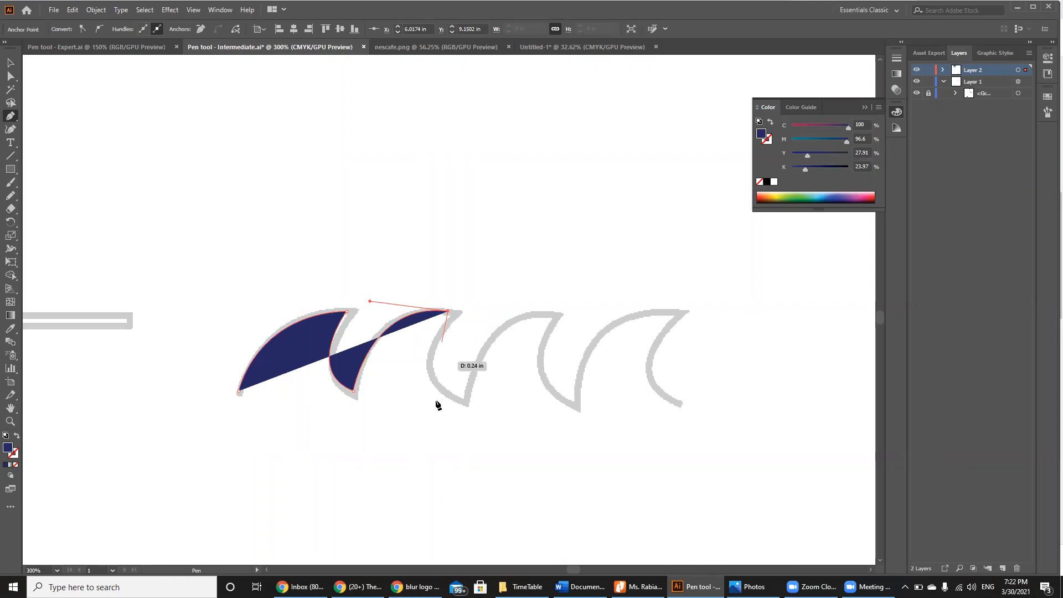
{"action": "left_click_drag", "start_coordinate": [465, 402], "coordinate": [530, 423]}
{"action": "left_click", "coordinate": [464, 402]}
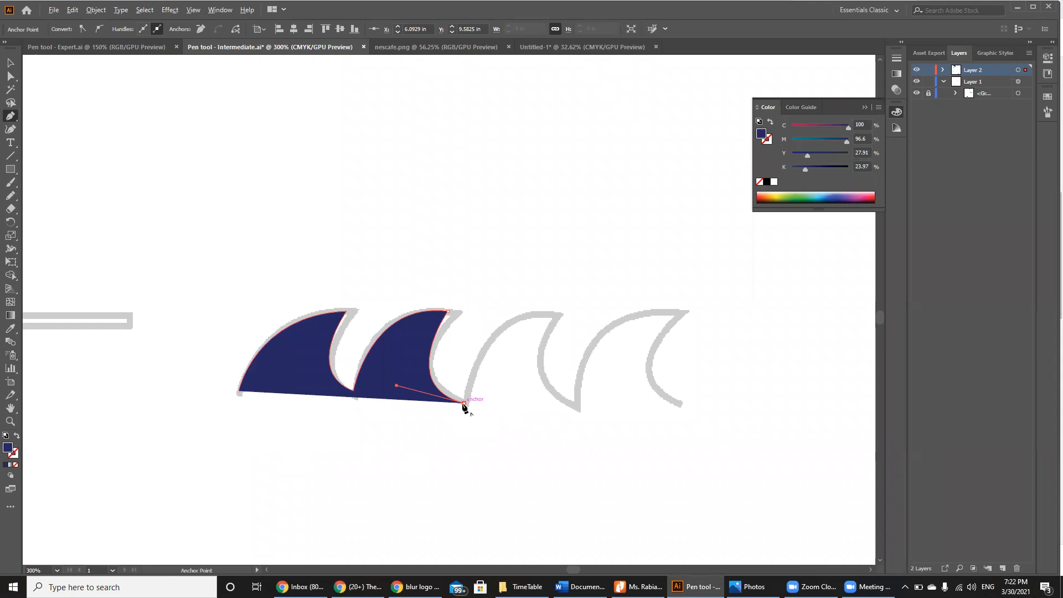
Step: Extend the waves path around the third wave with curved segments, making its crest and trough sharp corners
{"action": "left_click_drag", "start_coordinate": [556, 315], "coordinate": [629, 332]}
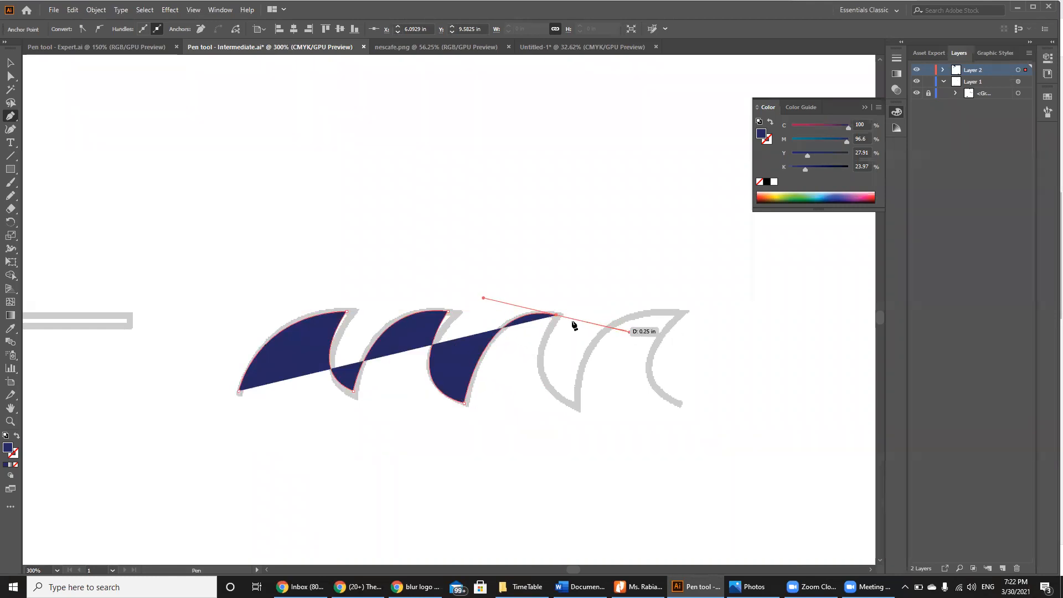
{"action": "left_click", "coordinate": [556, 315]}
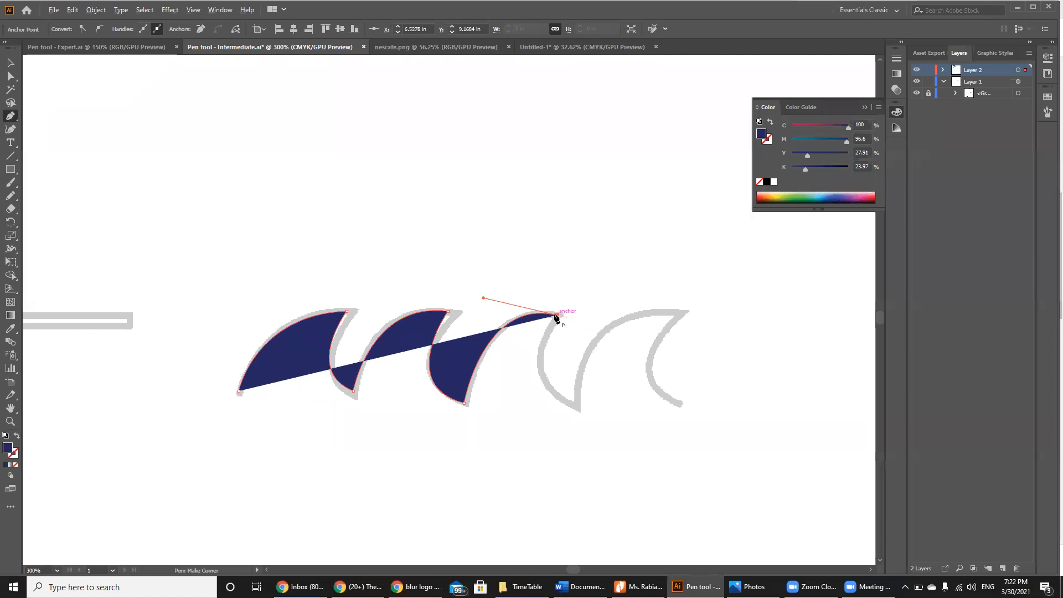
{"action": "left_click_drag", "start_coordinate": [574, 406], "coordinate": [640, 437]}
{"action": "left_click", "coordinate": [575, 406]}
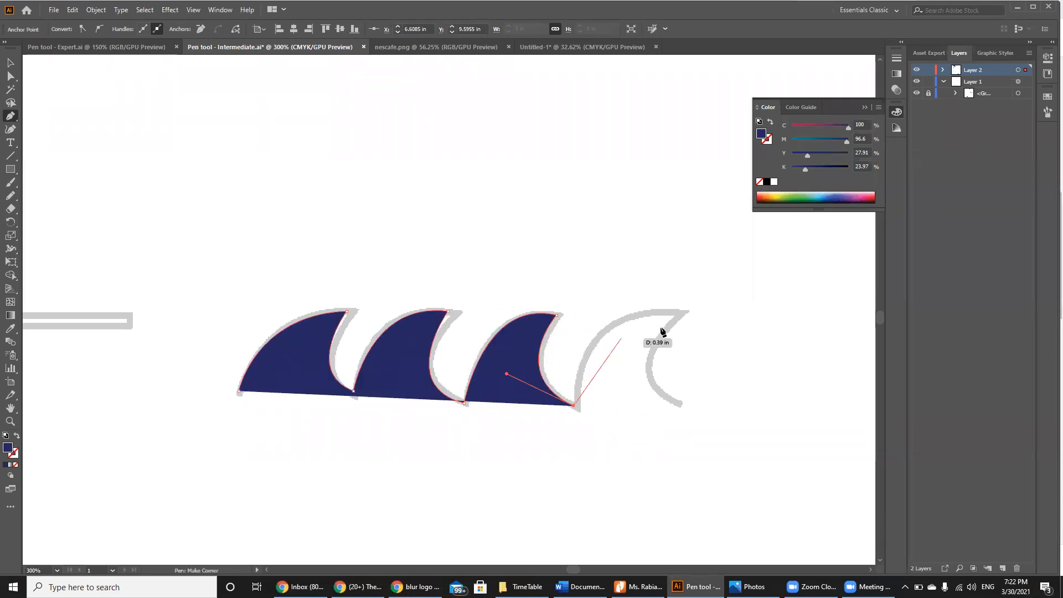
Step: Trace the fourth wave with curved segments and a sharp crest, ending the path at its last trough, and deselect it
{"action": "left_click_drag", "start_coordinate": [678, 314], "coordinate": [773, 337]}
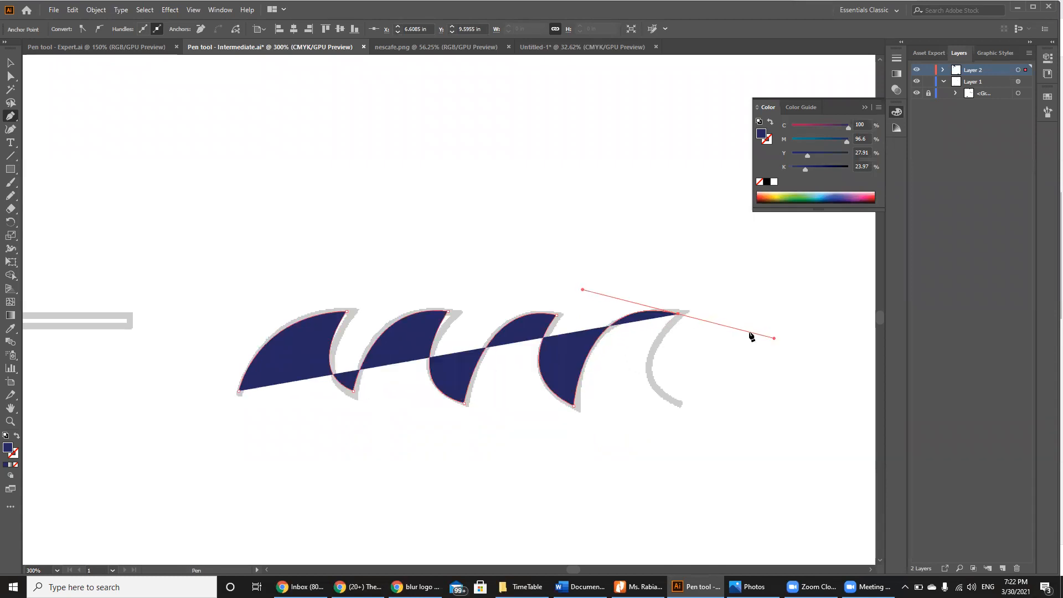
{"action": "left_click", "coordinate": [677, 311]}
{"action": "left_click_drag", "start_coordinate": [683, 406], "coordinate": [745, 436]}
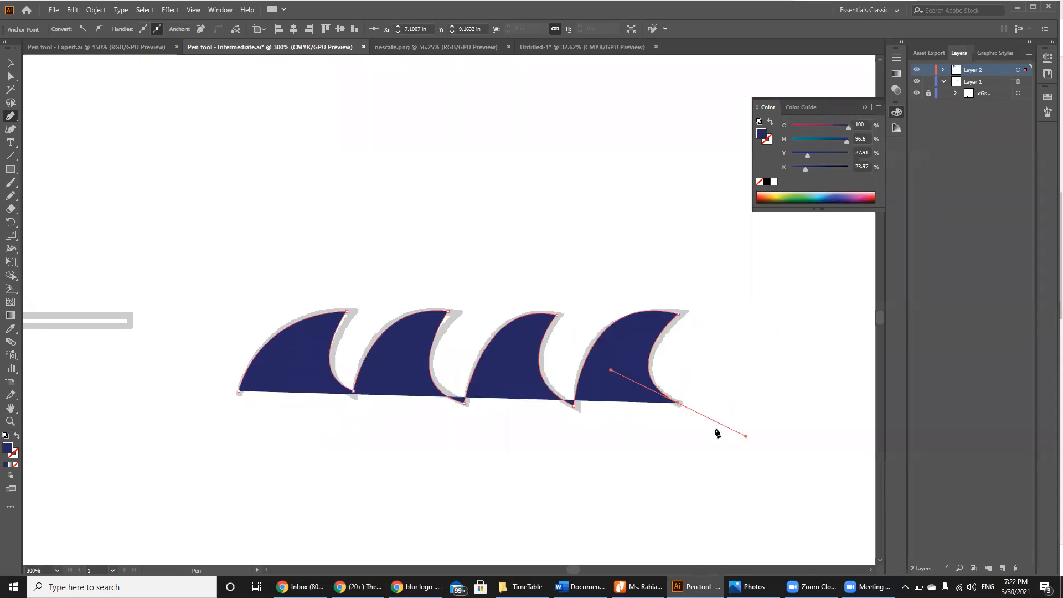
{"action": "left_click", "coordinate": [678, 403]}
{"action": "key", "text": "ctrl+minus"}
{"action": "key", "text": "ctrl+minus"}
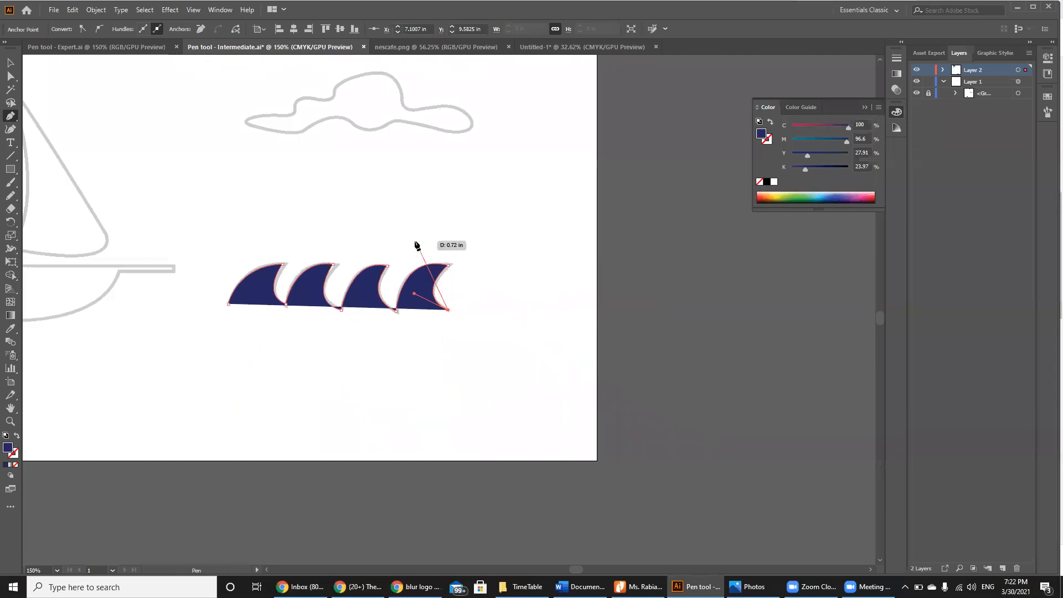
{"action": "key", "text": "a"}
{"action": "left_click", "coordinate": [10, 64]}
{"action": "left_click", "coordinate": [403, 204]}
Step: Start tracing the cloud with a curved Pen segment down the dome's right flank, and swap fill and stroke for a dark blue outline without fill
{"action": "key", "text": "ctrl+minus"}
{"action": "key", "text": "ctrl+minus"}
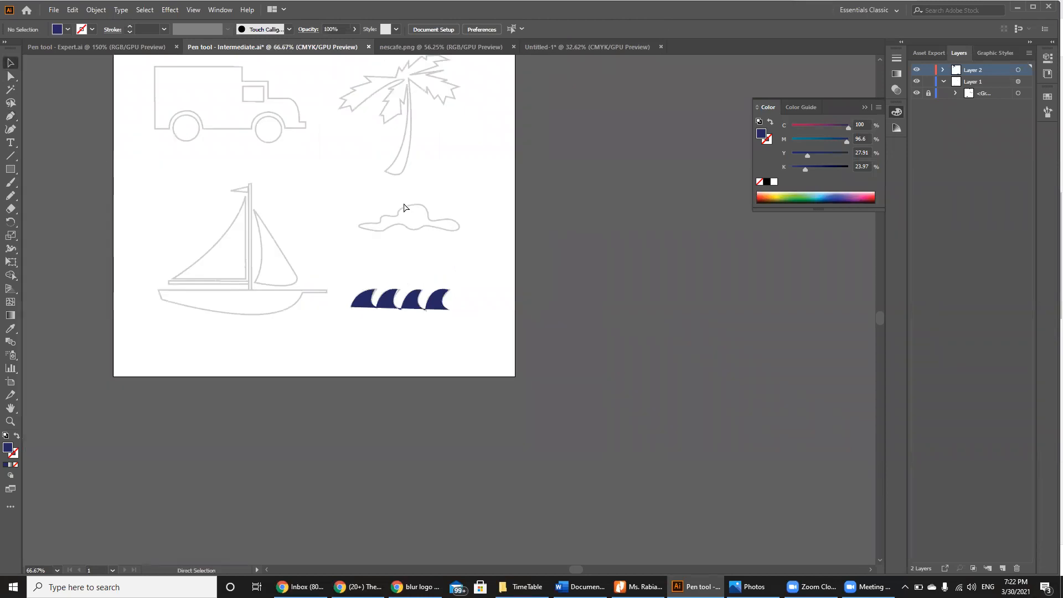
{"action": "key", "text": "ctrl+minus"}
{"action": "scroll", "coordinate": [878, 312], "scroll_direction": "up", "scroll_amount": 4}
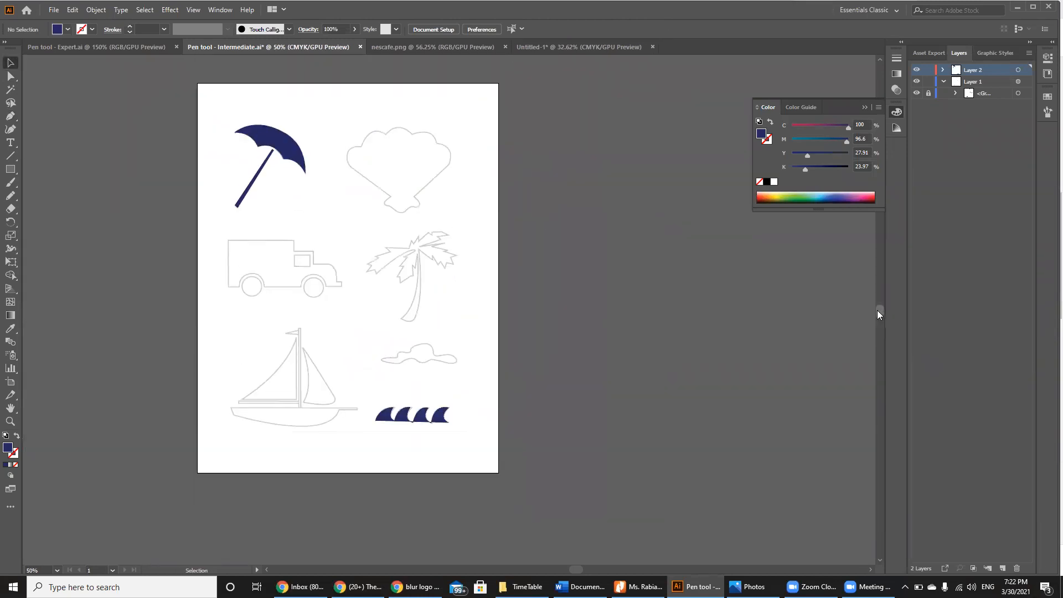
{"action": "key", "text": "ctrl+plus"}
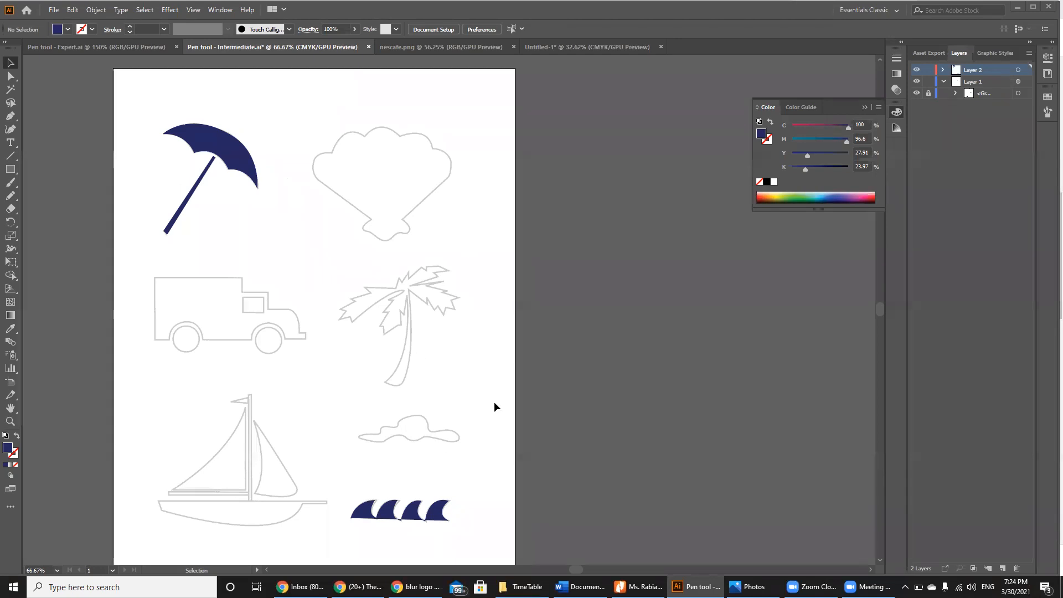
{"action": "key", "text": "a"}
{"action": "key", "text": "v"}
{"action": "key", "text": "ctrl+plus"}
{"action": "key", "text": "ctrl+plus"}
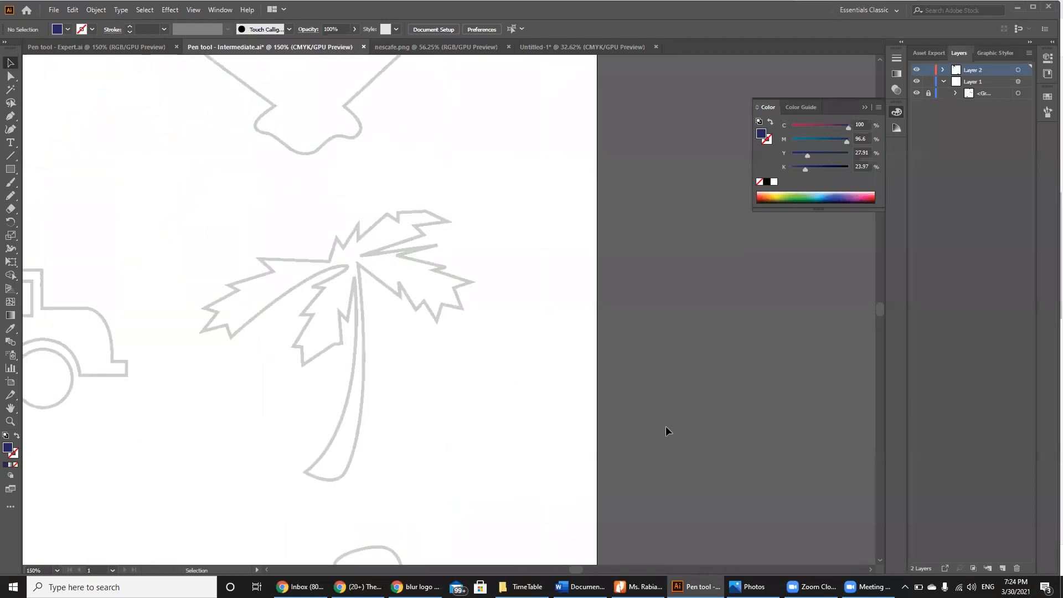
{"action": "scroll", "coordinate": [665, 426], "scroll_direction": "down", "scroll_amount": 5}
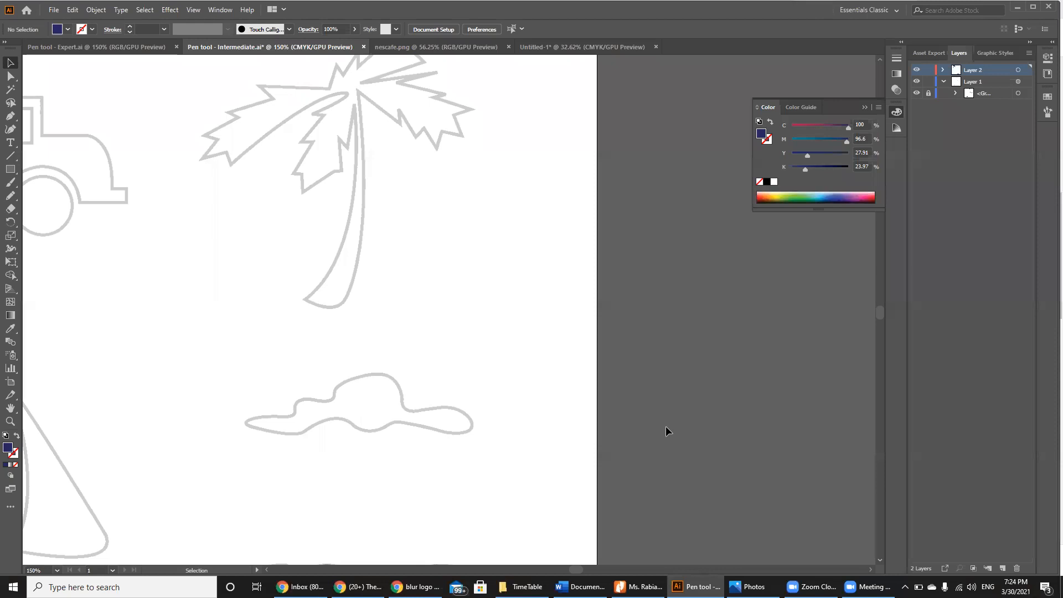
{"action": "scroll", "coordinate": [665, 430], "scroll_direction": "down", "scroll_amount": 1}
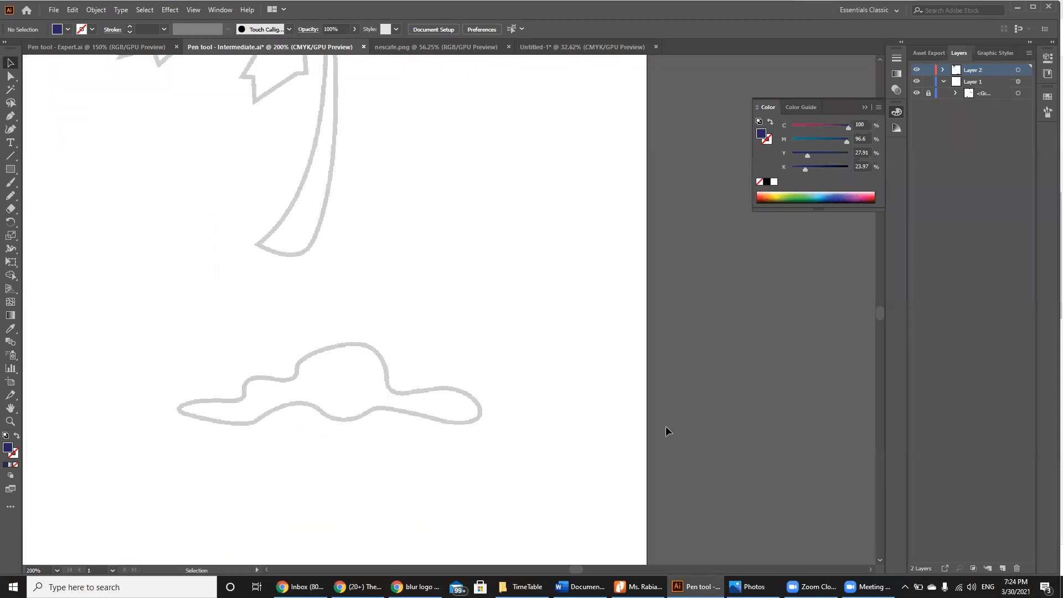
{"action": "scroll", "coordinate": [665, 426], "scroll_direction": "down", "scroll_amount": 3}
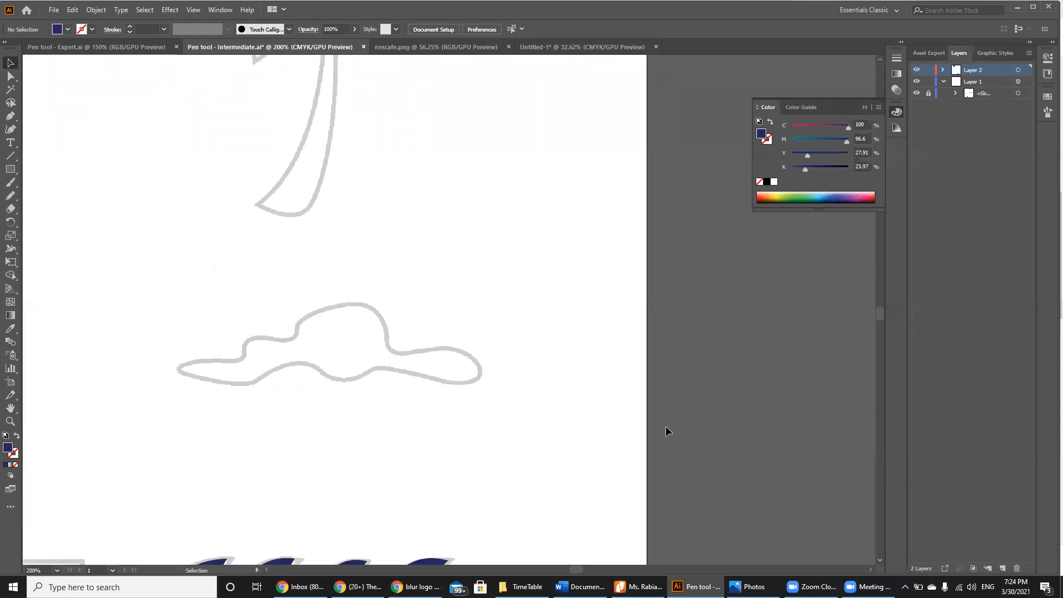
{"action": "key", "text": "ctrl+equal"}
{"action": "scroll", "coordinate": [665, 426], "scroll_direction": "down", "scroll_amount": 1}
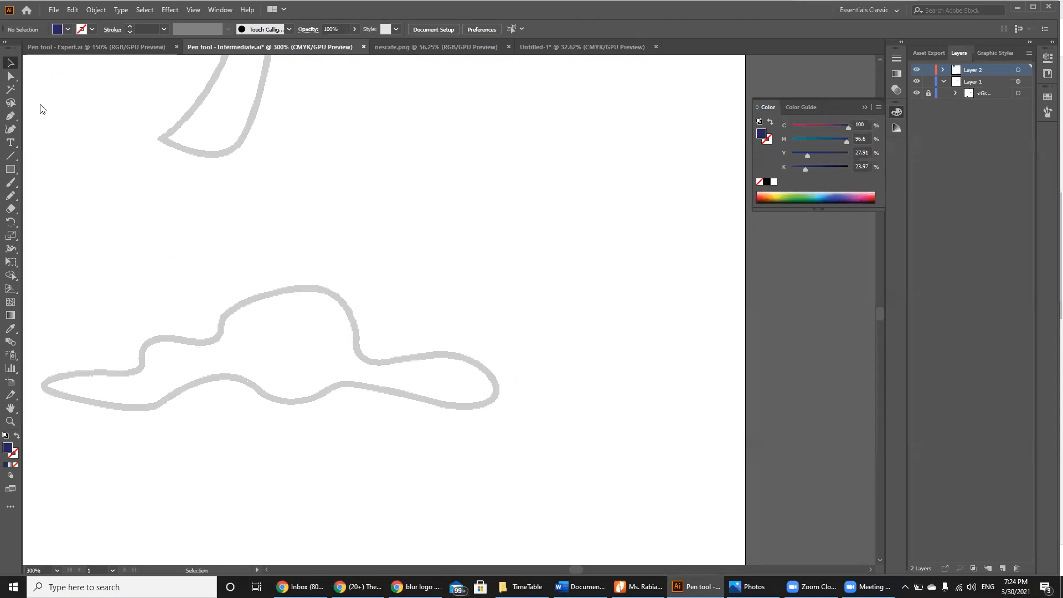
{"action": "left_click", "coordinate": [13, 113]}
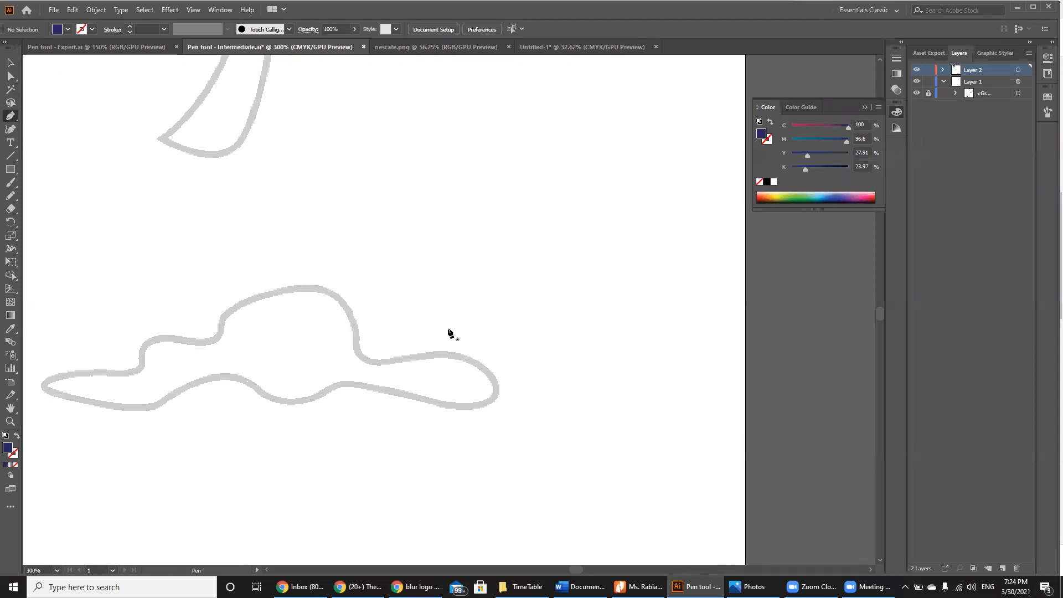
{"action": "left_click", "coordinate": [354, 319]}
{"action": "left_click_drag", "start_coordinate": [376, 361], "coordinate": [409, 365]}
{"action": "left_click", "coordinate": [375, 361]}
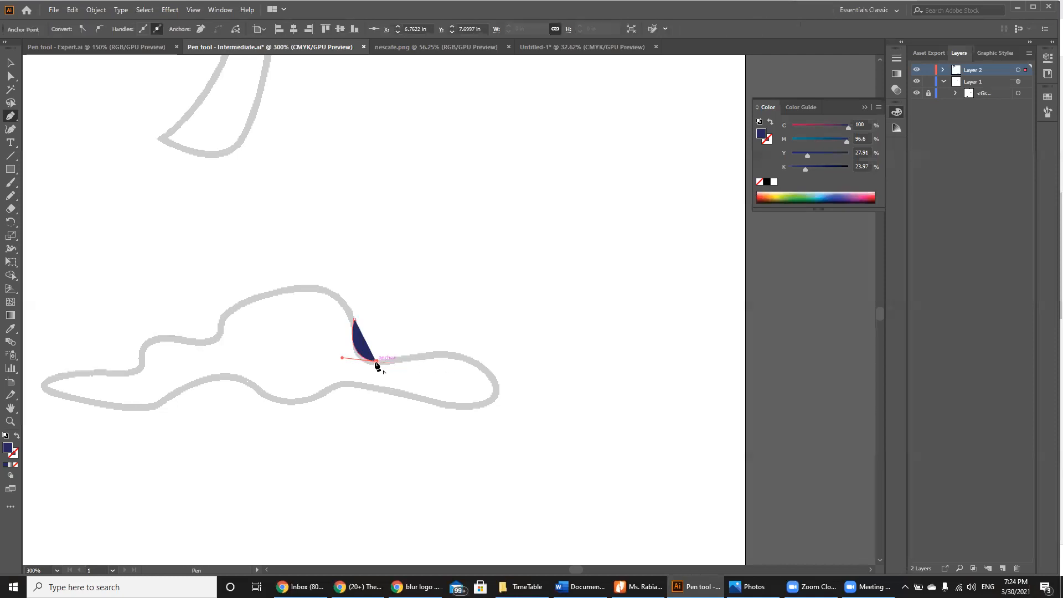
{"action": "left_click", "coordinate": [18, 436]}
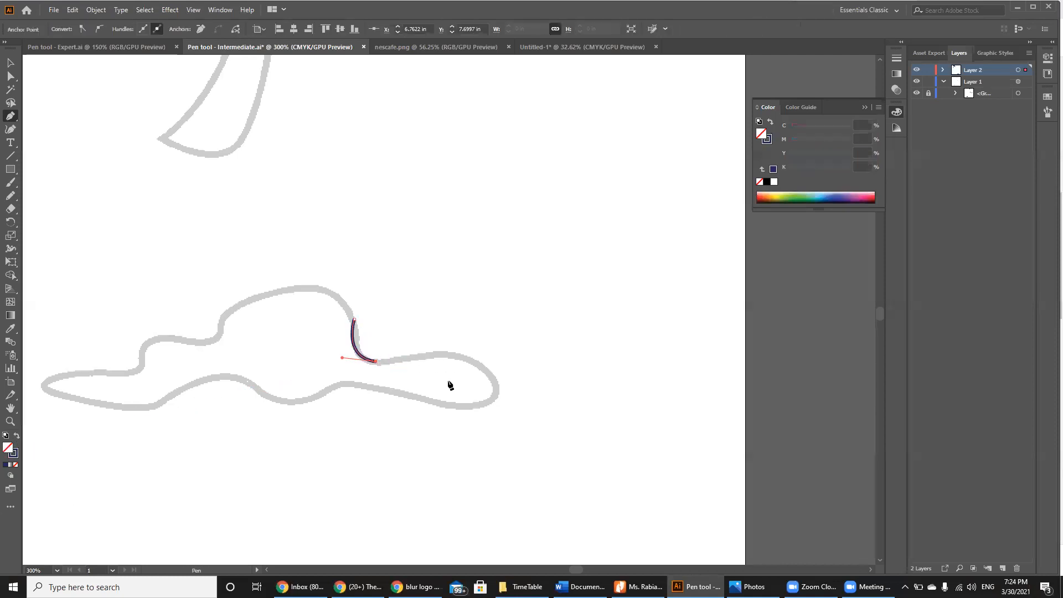
Step: Continue the cloud path around its right lobe and along the wavy underside to the left tip
{"action": "left_click", "coordinate": [425, 355]}
{"action": "left_click_drag", "start_coordinate": [490, 373], "coordinate": [452, 411]}
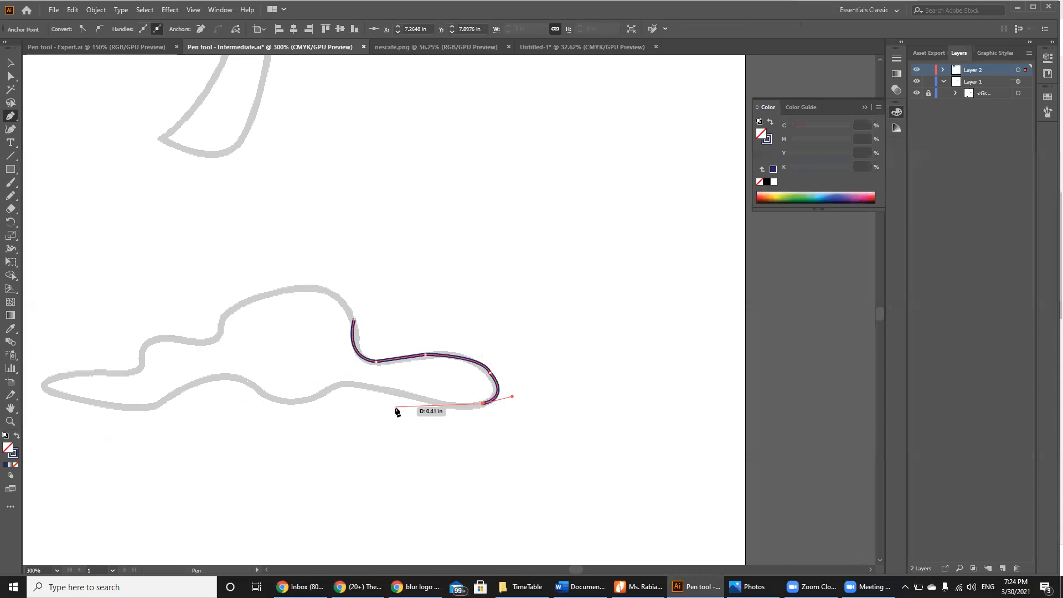
{"action": "left_click_drag", "start_coordinate": [388, 392], "coordinate": [112, 441]}
{"action": "left_click", "coordinate": [297, 403]}
{"action": "left_click", "coordinate": [163, 399]}
{"action": "left_click", "coordinate": [136, 407]}
{"action": "left_click", "coordinate": [46, 391]}
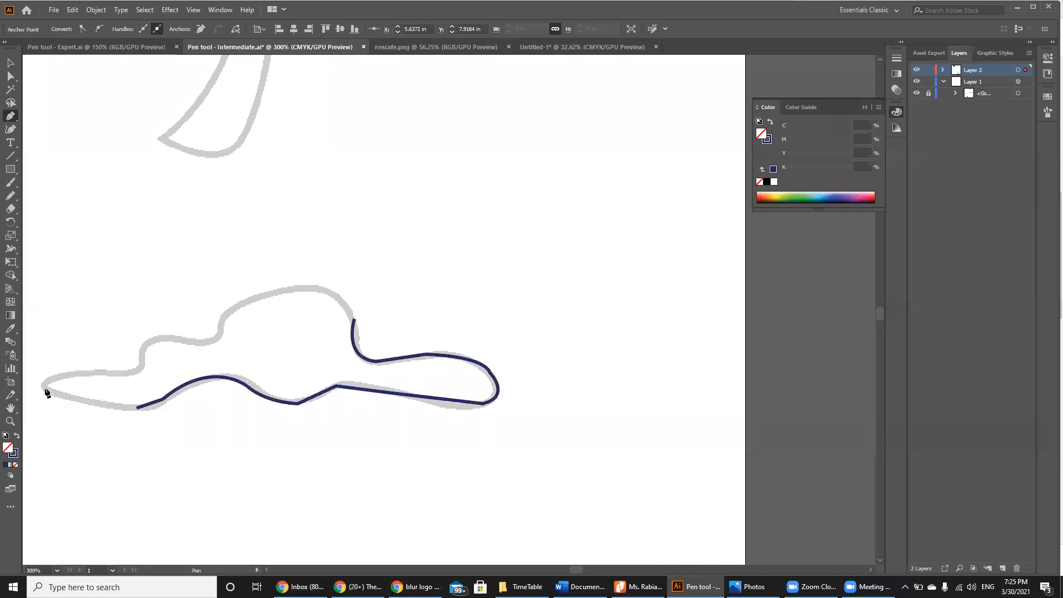
Step: Continue the cloud path around the left tip and over the small left bump to the base of the dome
{"action": "left_click_drag", "start_coordinate": [61, 374], "coordinate": [94, 369]}
{"action": "left_click", "coordinate": [61, 374]}
{"action": "left_click", "coordinate": [122, 372]}
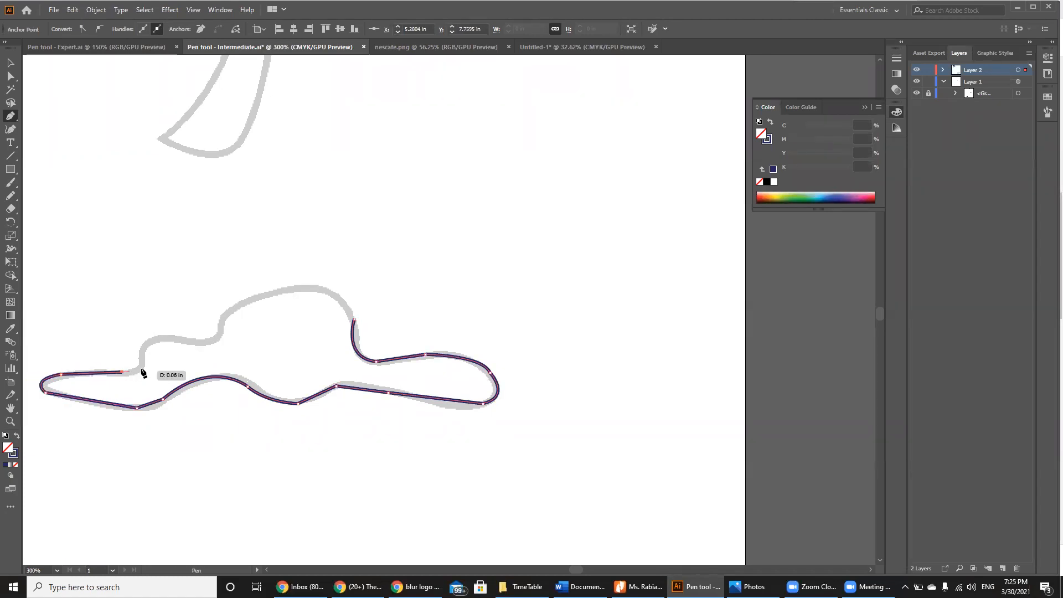
{"action": "left_click_drag", "start_coordinate": [142, 364], "coordinate": [144, 353]}
{"action": "left_click", "coordinate": [143, 364]}
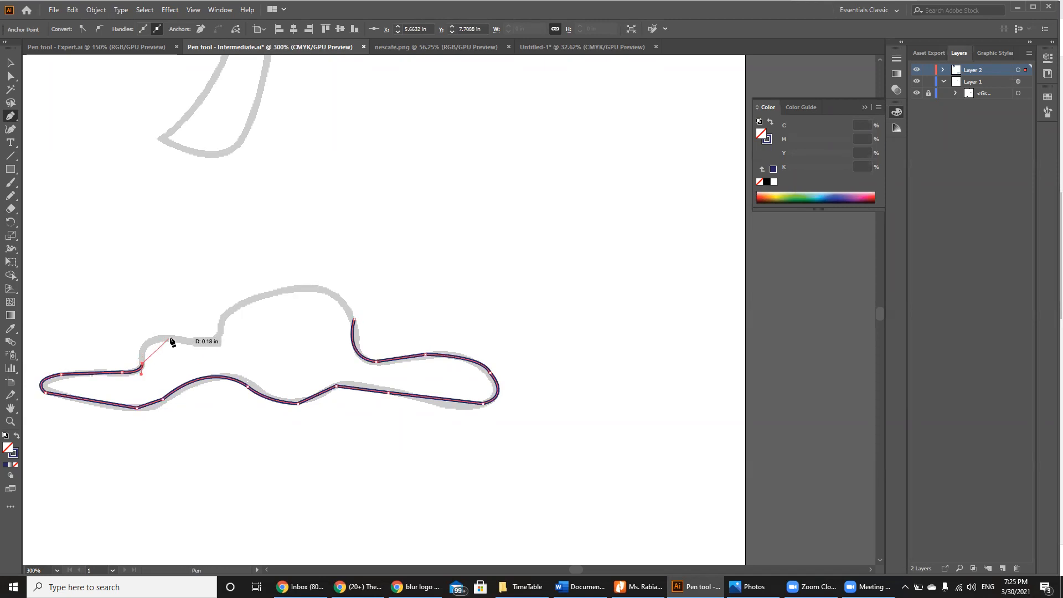
{"action": "left_click_drag", "start_coordinate": [168, 336], "coordinate": [234, 283]}
{"action": "left_click", "coordinate": [226, 314]}
Step: Trace the cloud's dome, close the path at its starting anchor, and deselect it
{"action": "left_click_drag", "start_coordinate": [329, 291], "coordinate": [404, 298]}
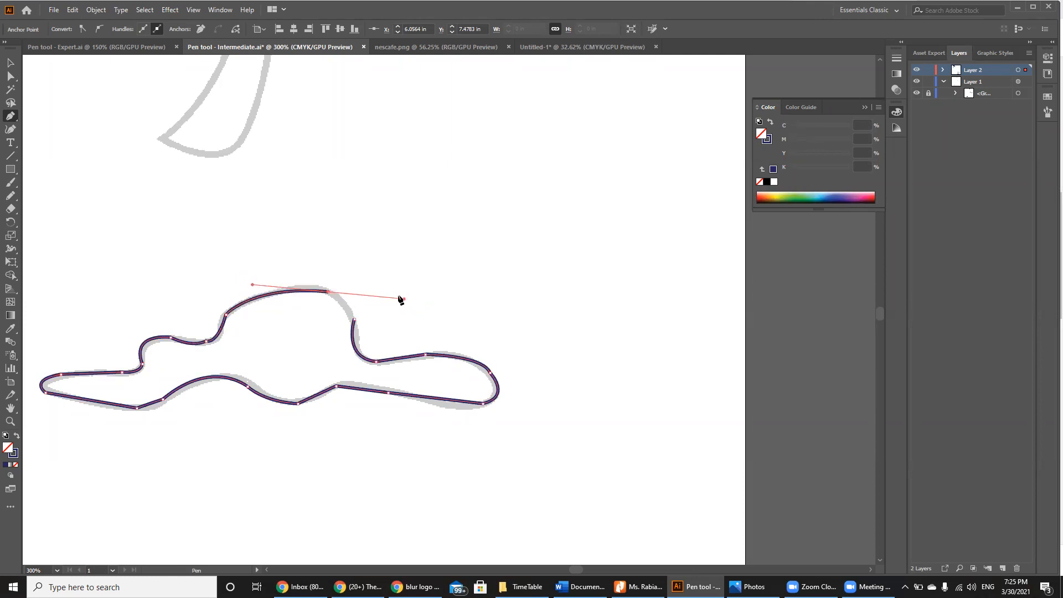
{"action": "left_click", "coordinate": [328, 291]}
{"action": "left_click_drag", "start_coordinate": [353, 318], "coordinate": [362, 334]}
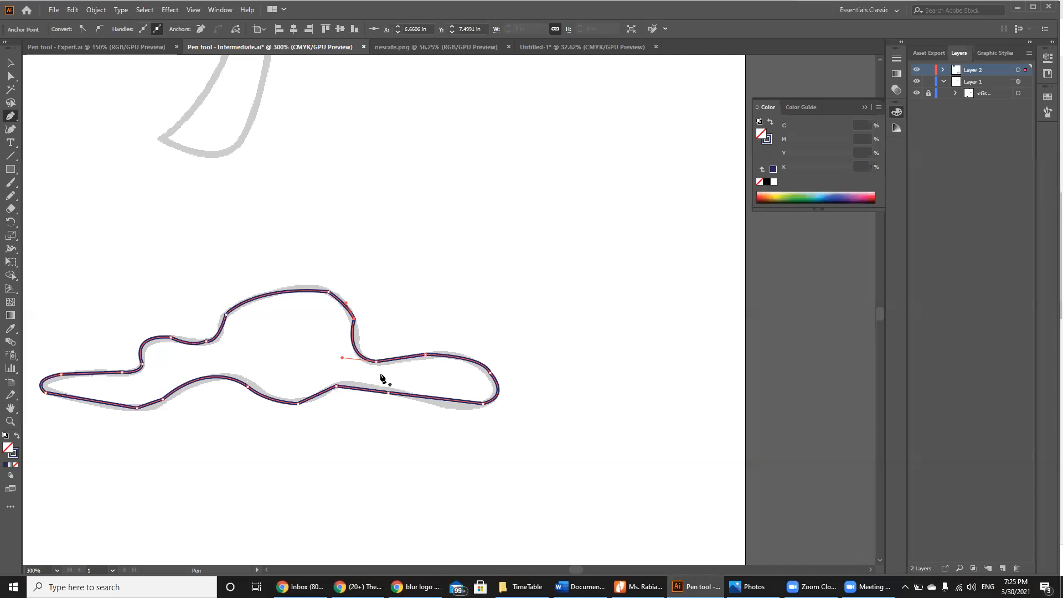
{"action": "left_click", "coordinate": [11, 63]}
{"action": "left_click", "coordinate": [386, 193]}
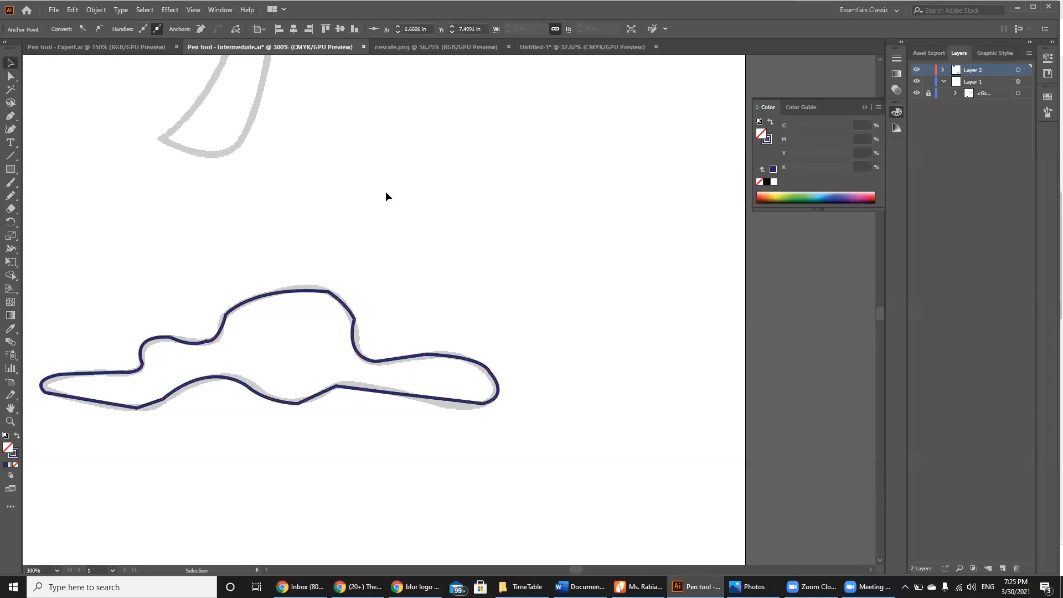
Step: Adjust the direction handles around the dome's right flank with Direct Selection to round the curve towards the guide
{"action": "key", "text": "ctrl+equal"}
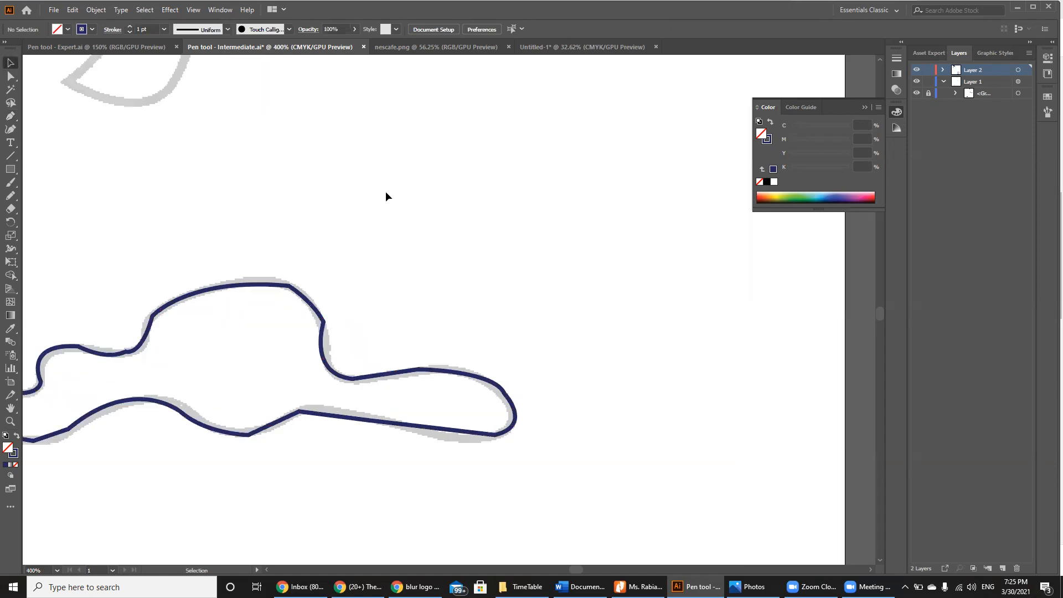
{"action": "left_click", "coordinate": [12, 75]}
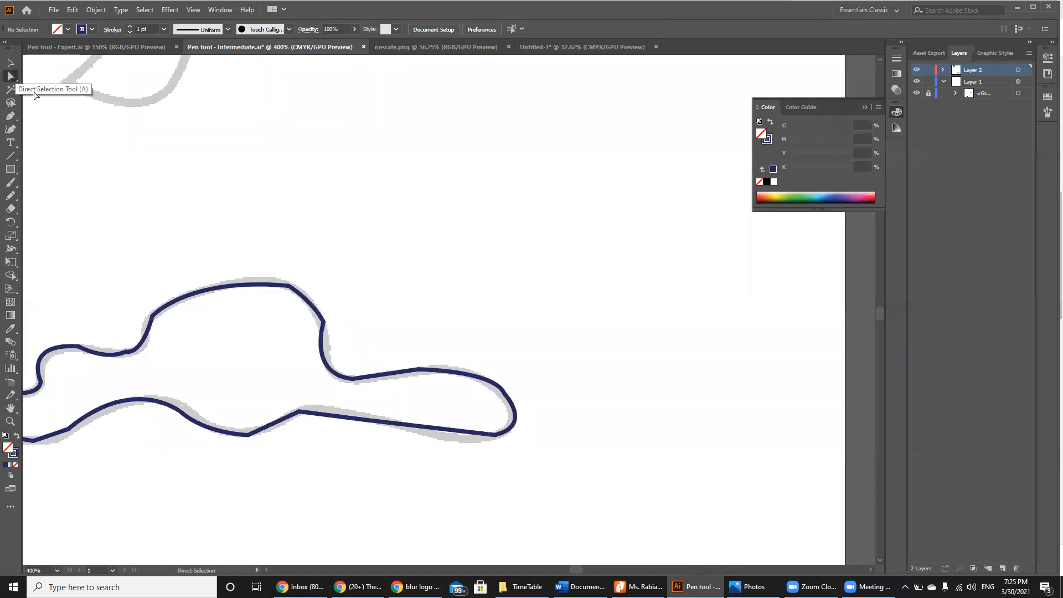
{"action": "left_click", "coordinate": [334, 377]}
{"action": "left_click", "coordinate": [322, 321]}
{"action": "left_click_drag", "start_coordinate": [313, 301], "coordinate": [317, 291]}
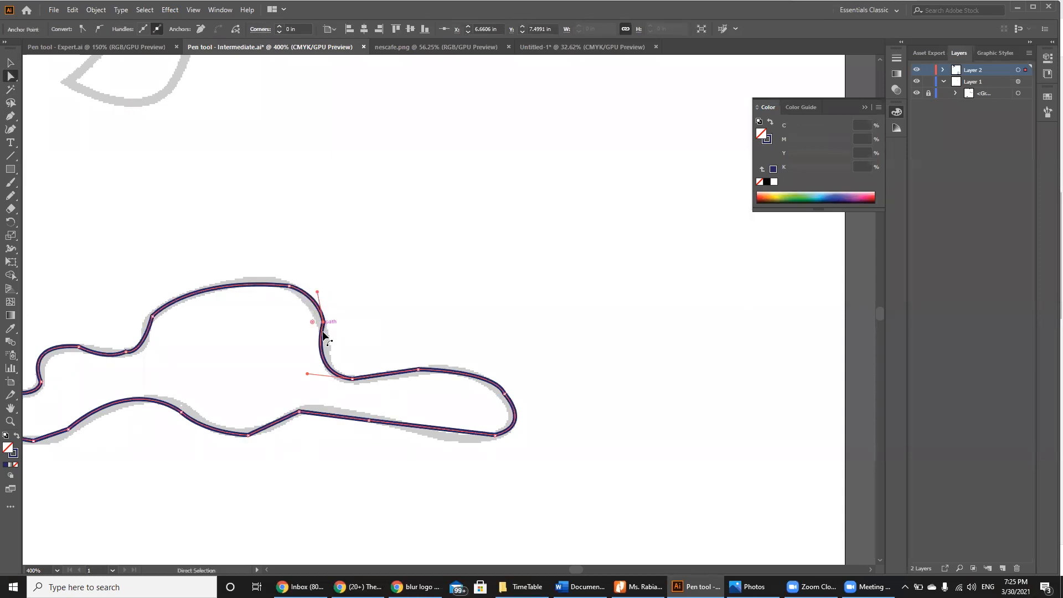
{"action": "mouse_move", "coordinate": [307, 374]}
{"action": "left_mouse_down"}
{"action": "mouse_move", "coordinate": [306, 365]}
{"action": "mouse_move", "coordinate": [317, 379]}
{"action": "left_mouse_up"}
{"action": "key", "text": "ctrl+="}
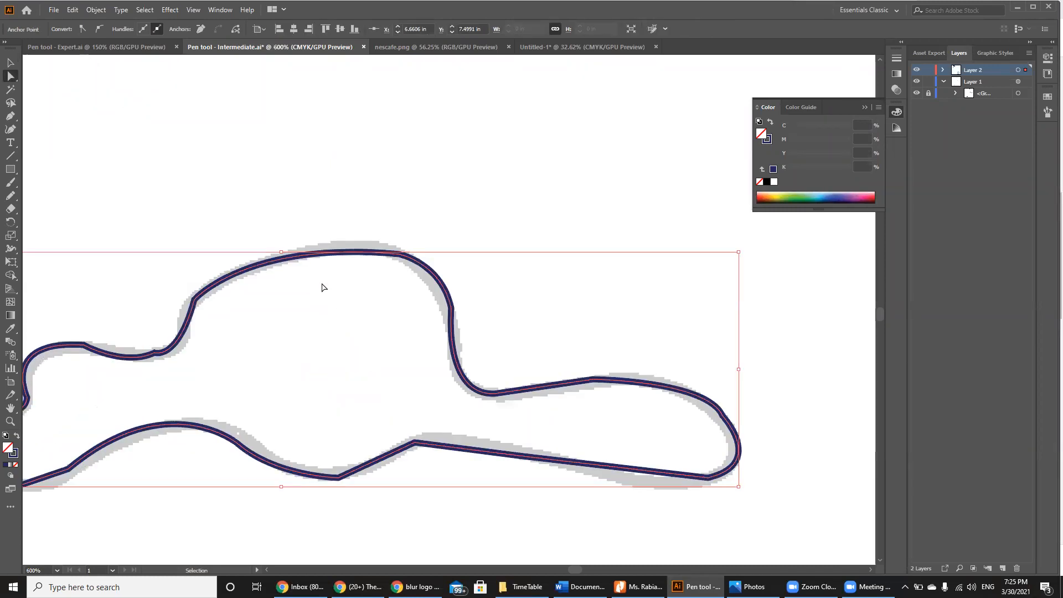
{"action": "left_click_drag", "start_coordinate": [441, 263], "coordinate": [433, 253]}
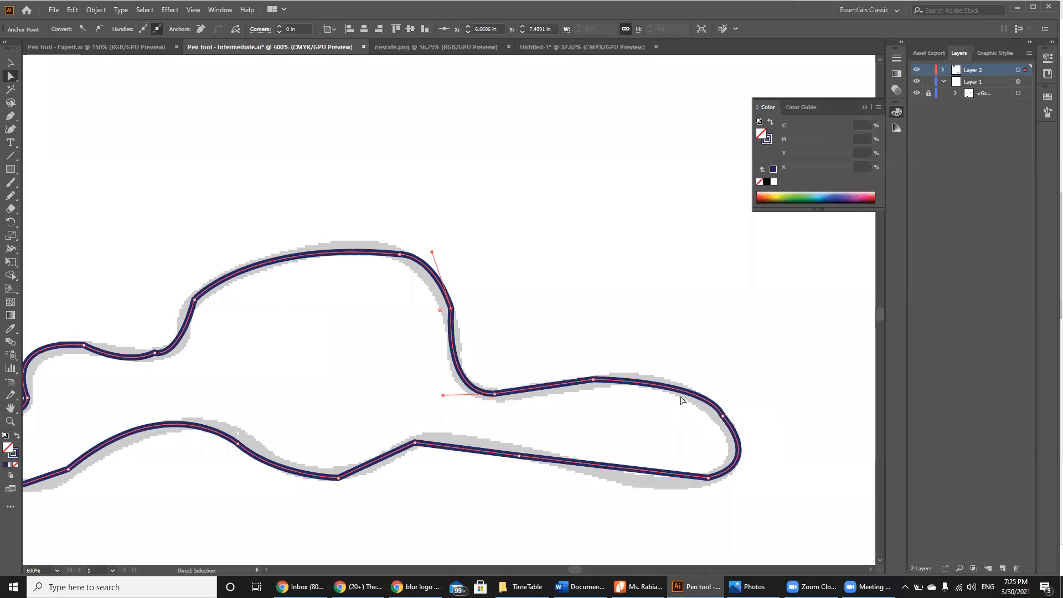
Step: Reshape the curve of the cloud's right lobe and move anchors on its underside closer to the guide
{"action": "left_click", "coordinate": [593, 380]}
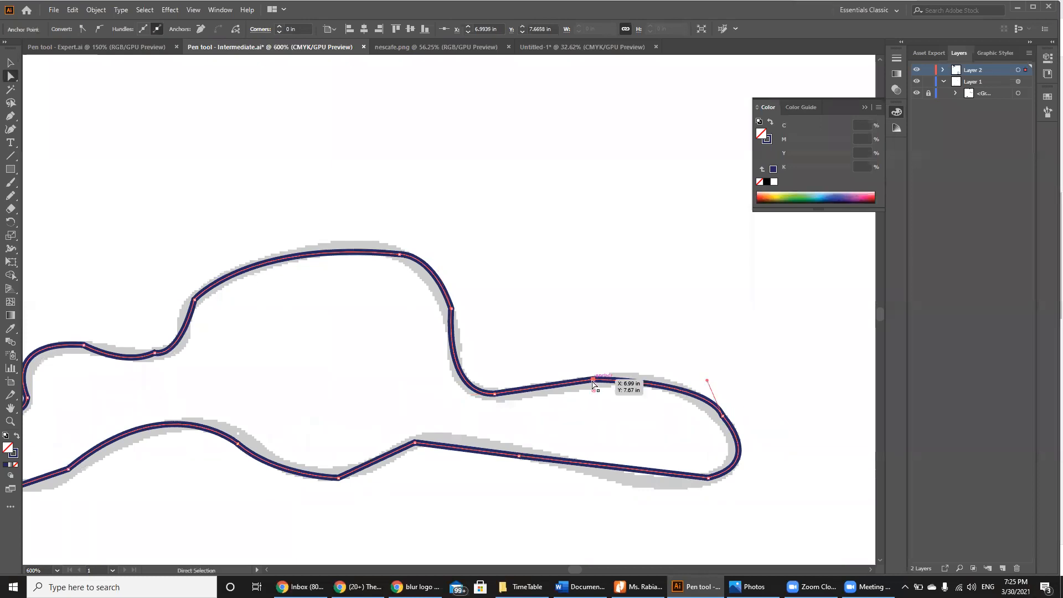
{"action": "left_click_drag", "start_coordinate": [707, 380], "coordinate": [672, 377]}
{"action": "left_click", "coordinate": [415, 444]}
{"action": "left_click_drag", "start_coordinate": [415, 444], "coordinate": [431, 439]}
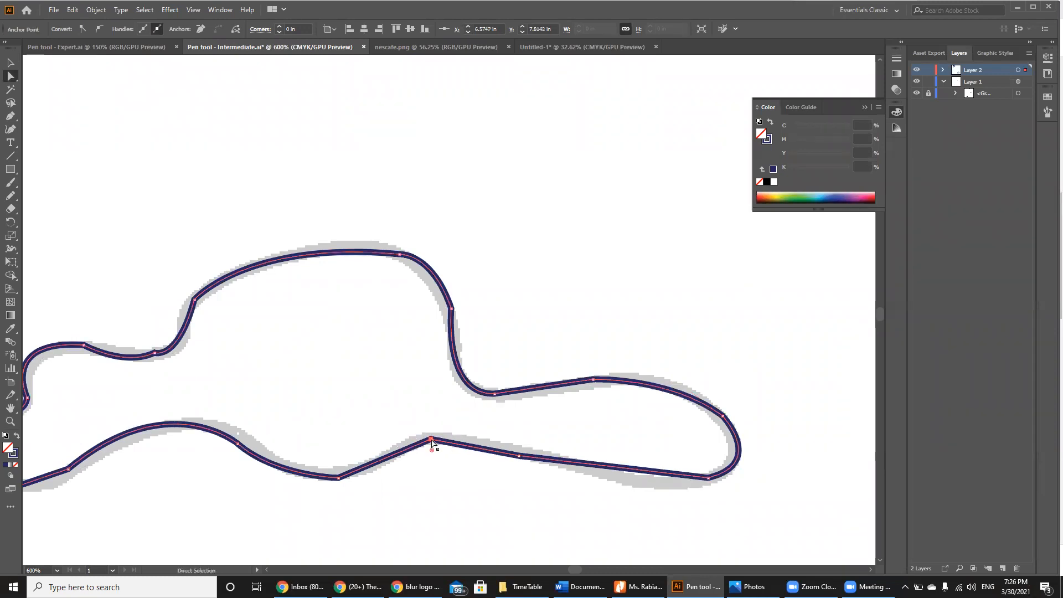
{"action": "left_click_drag", "start_coordinate": [520, 458], "coordinate": [777, 464]}
Step: Switch to the Pen tool - Expert.ai document and bring the whole letter V guide into view
{"action": "key", "text": "ctrl+minus"}
{"action": "key", "text": "ctrl+minus"}
{"action": "key", "text": "ctrl+minus"}
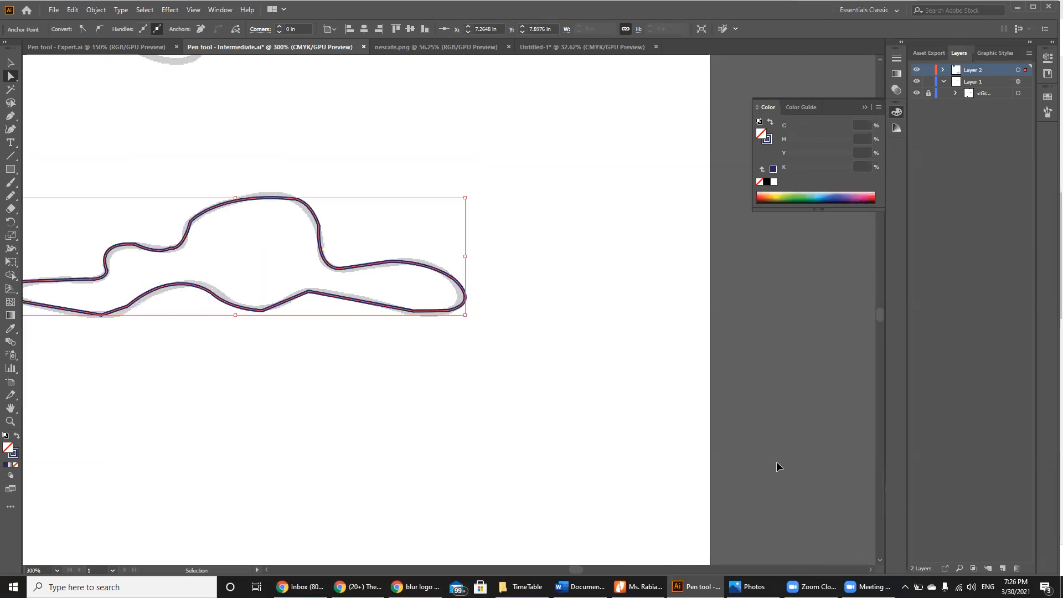
{"action": "left_click", "coordinate": [10, 62]}
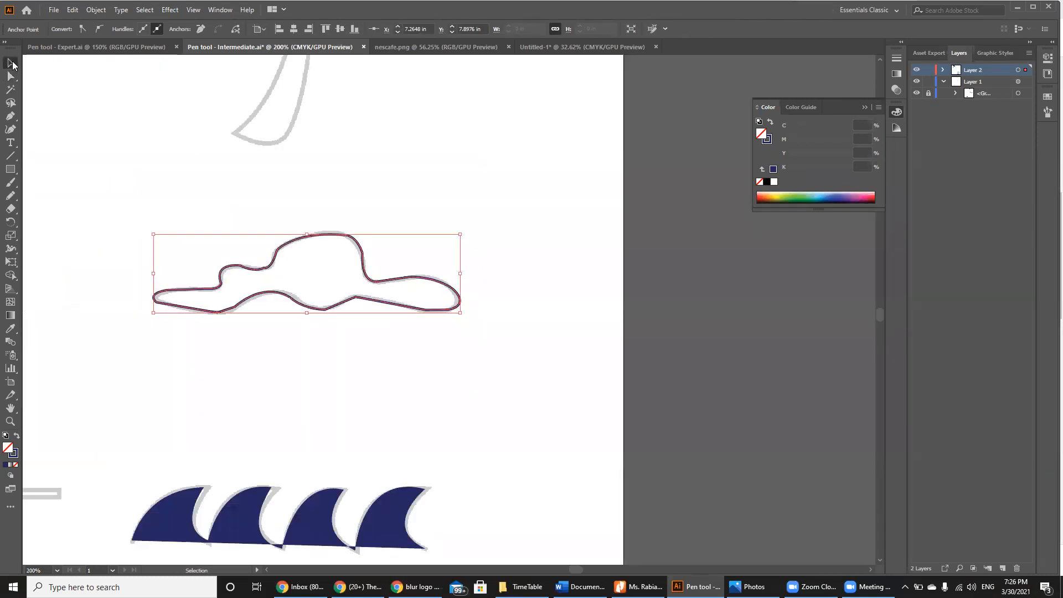
{"action": "left_click", "coordinate": [57, 48]}
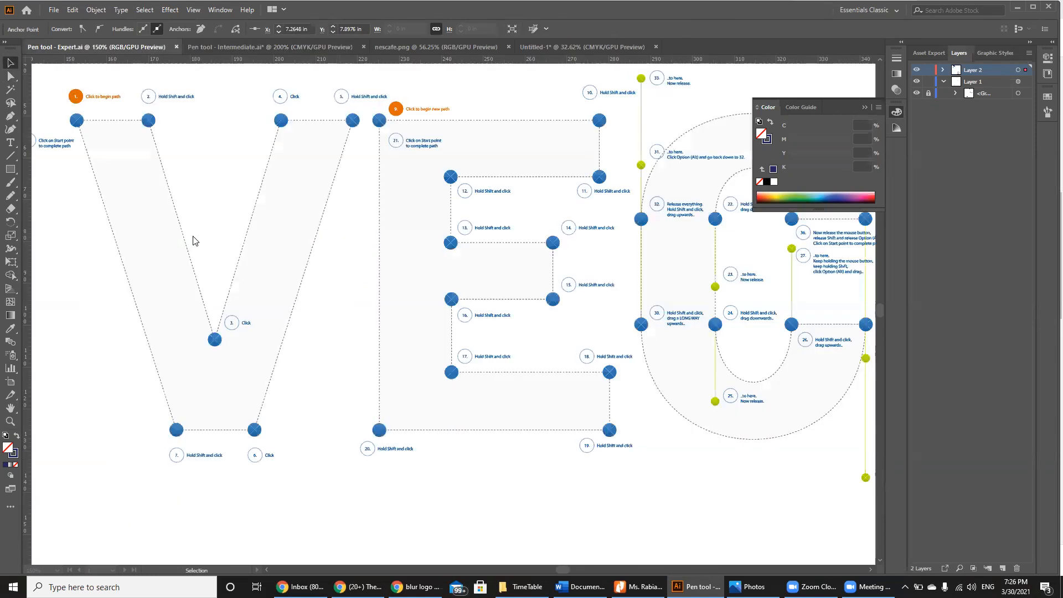
{"action": "left_click_drag", "start_coordinate": [569, 570], "coordinate": [562, 571]}
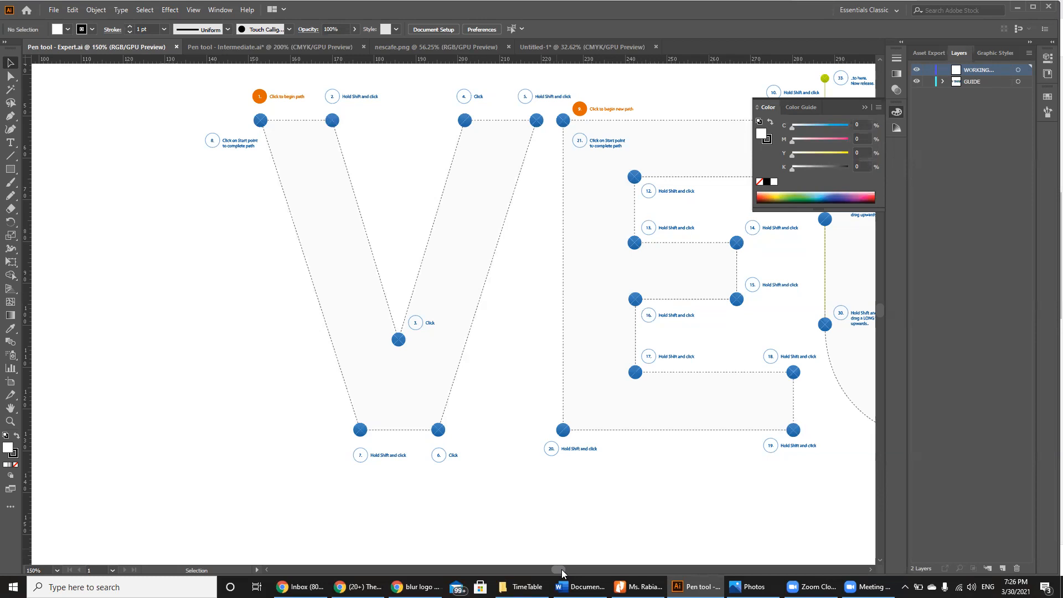
Step: Look over the whole VECTOR lettering guide and toggle the GUIDE layer's visibility to check what it contains
{"action": "key", "text": "ctrl+minus"}
{"action": "key", "text": "ctrl+minus"}
{"action": "key", "text": "ctrl+minus"}
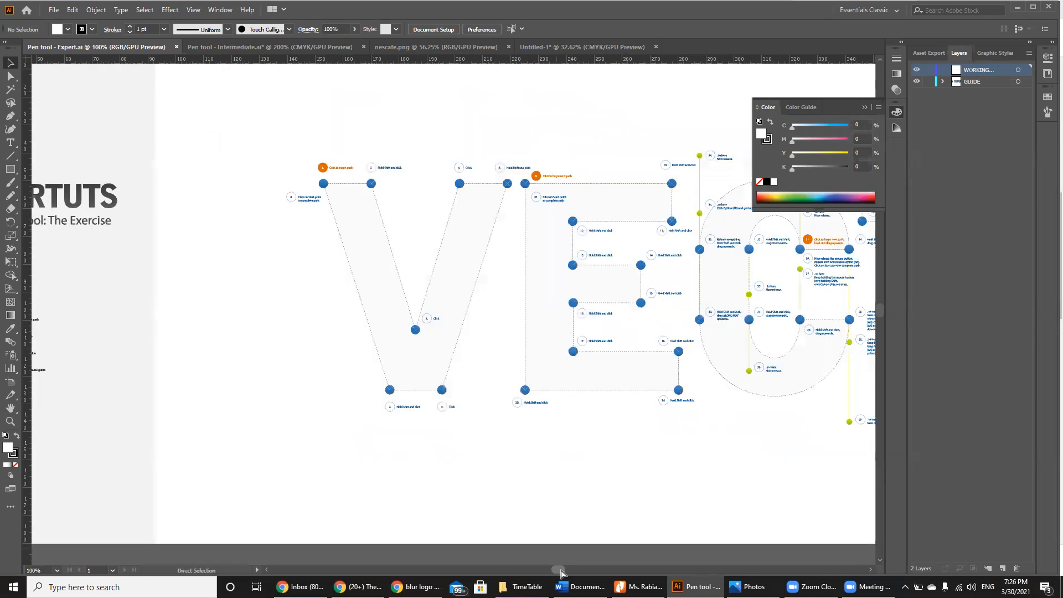
{"action": "left_click_drag", "start_coordinate": [560, 570], "coordinate": [590, 571]}
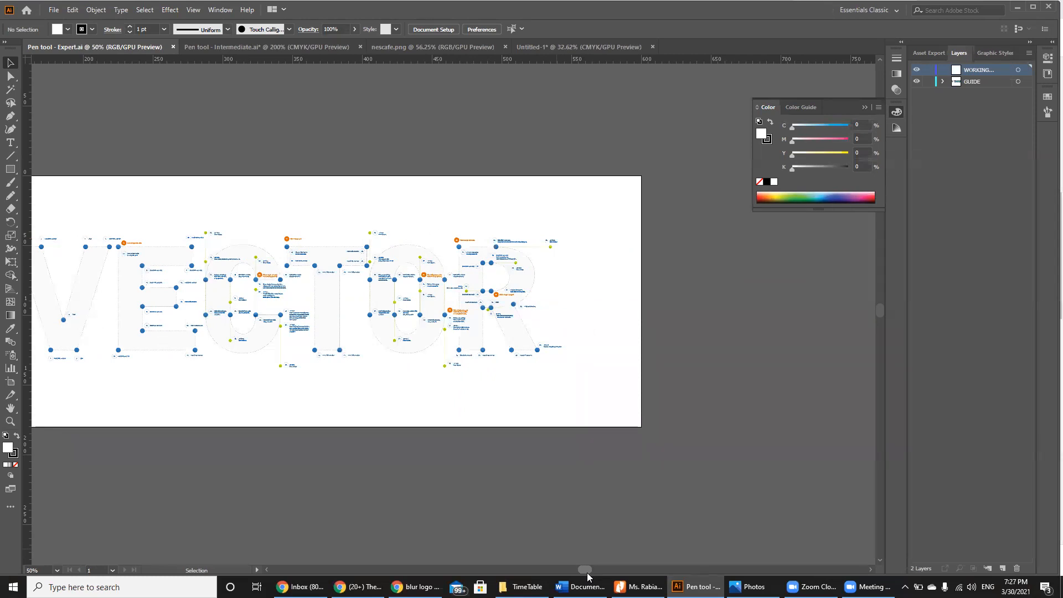
{"action": "key", "text": "ctrl+1"}
{"action": "key", "text": "ctrl+equal"}
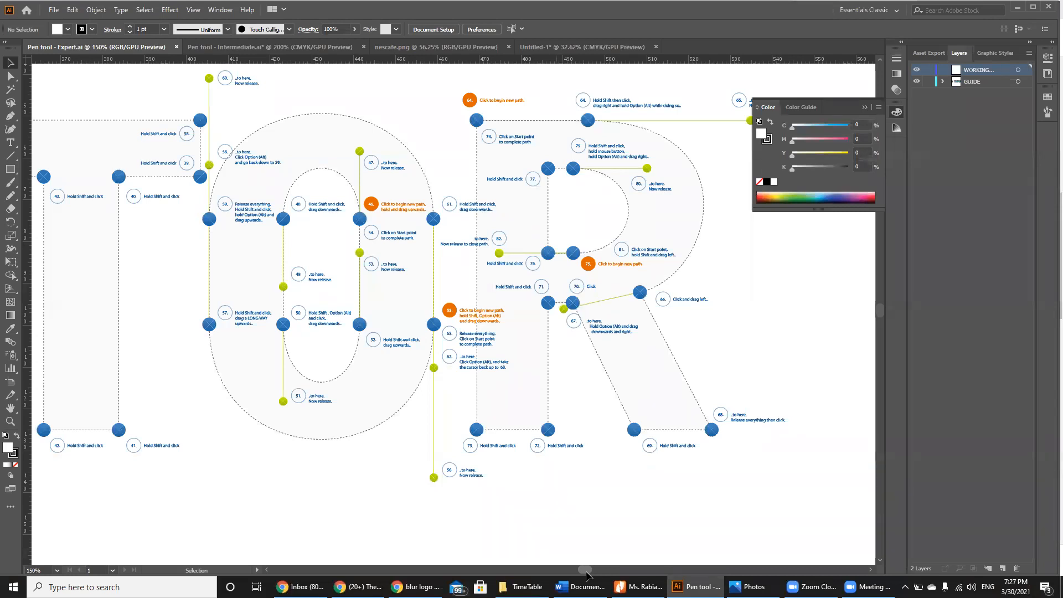
{"action": "left_click", "coordinate": [916, 81]}
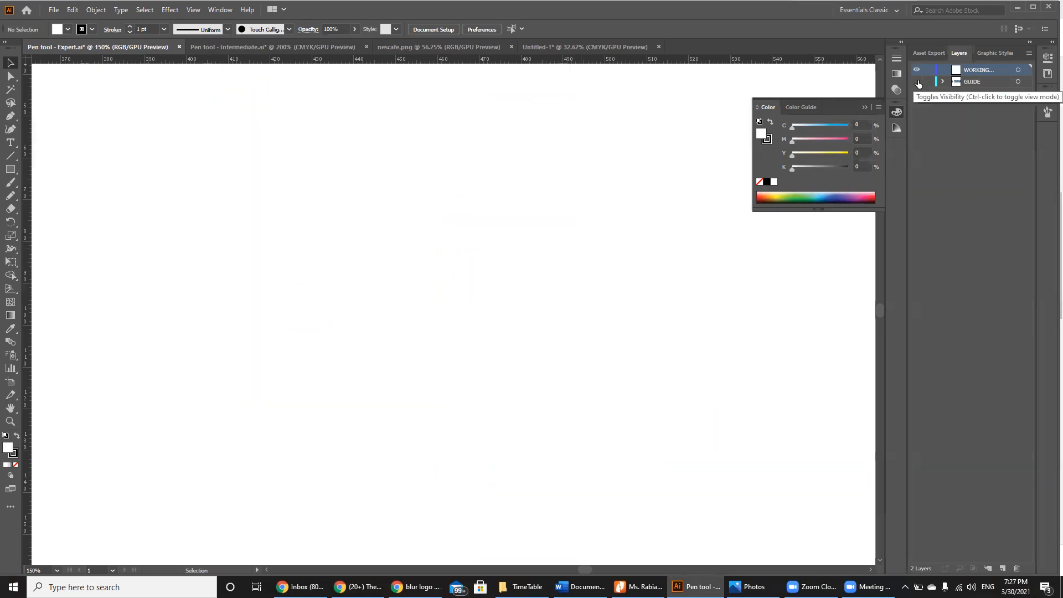
{"action": "left_click", "coordinate": [916, 82]}
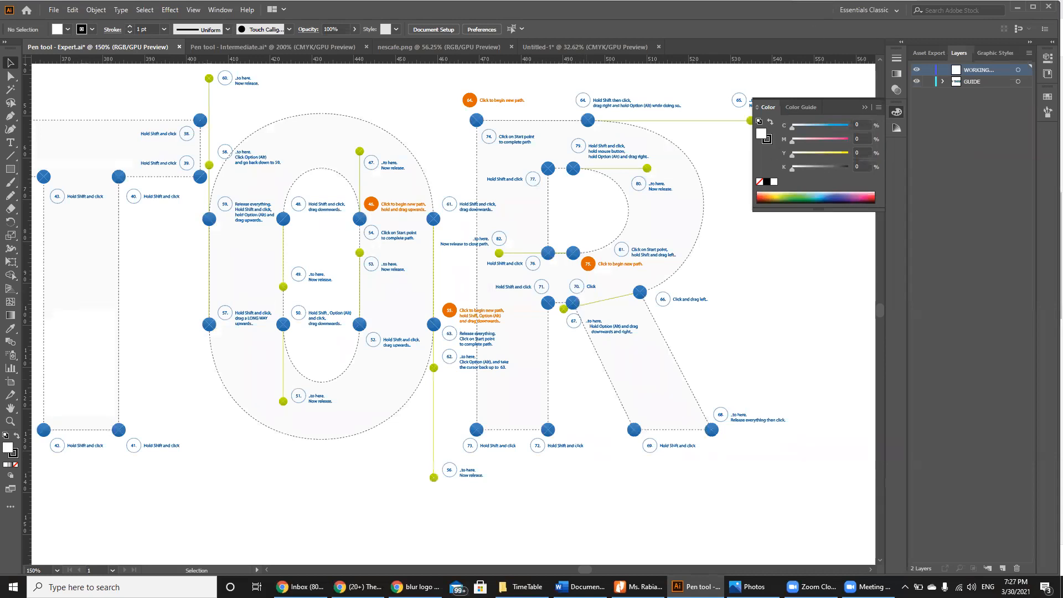
Step: Examine the legend explaining the step numbers, click locations and Bezier handle symbols of the exercise
{"action": "scroll", "coordinate": [577, 569], "scroll_direction": "left", "scroll_amount": 1}
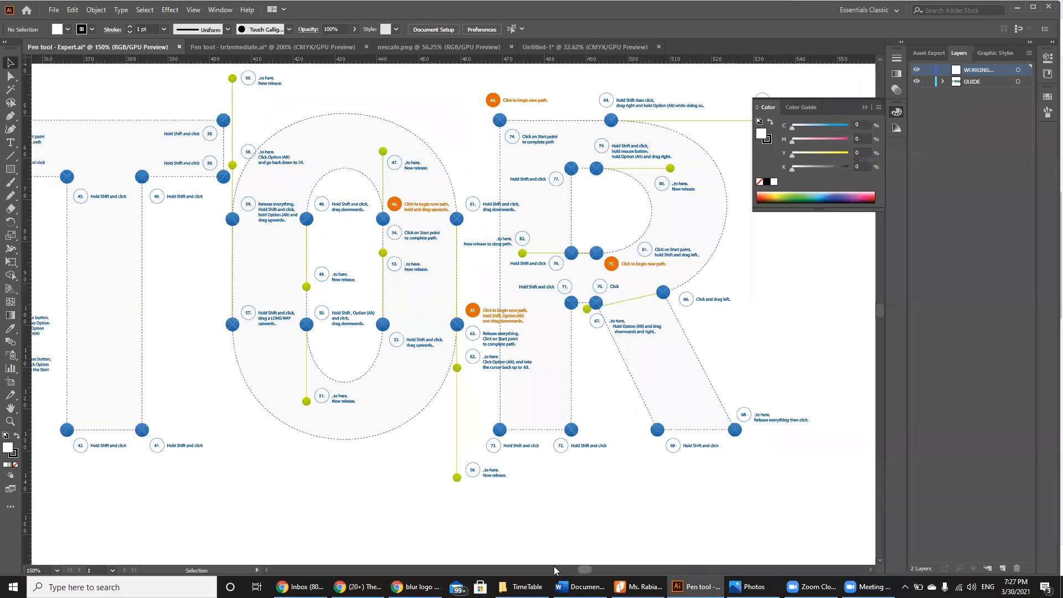
{"action": "left_click", "coordinate": [552, 569]}
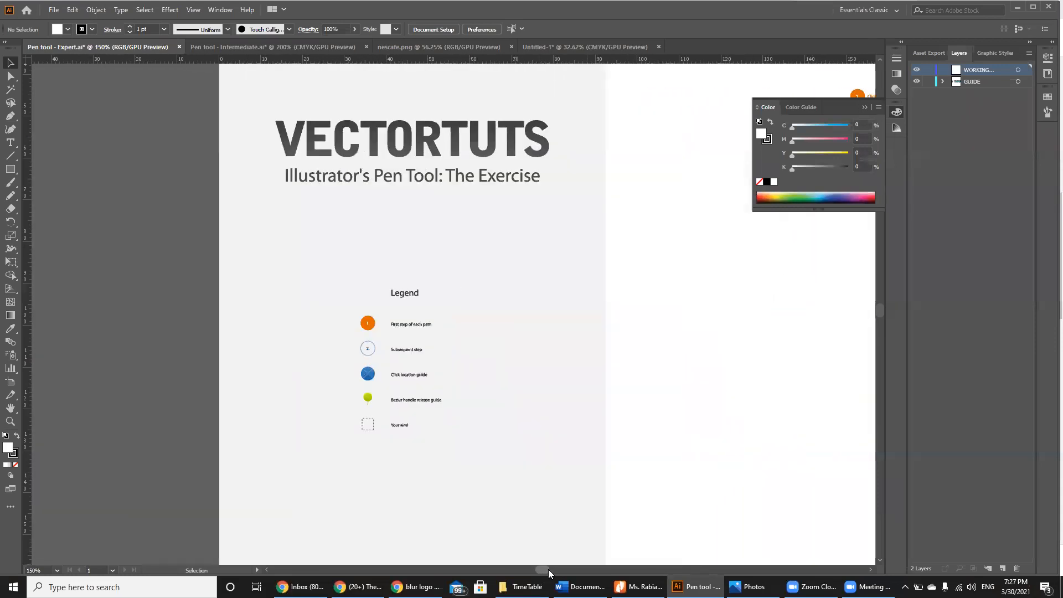
{"action": "key", "text": "ctrl+equal"}
{"action": "key", "text": "ctrl+equal"}
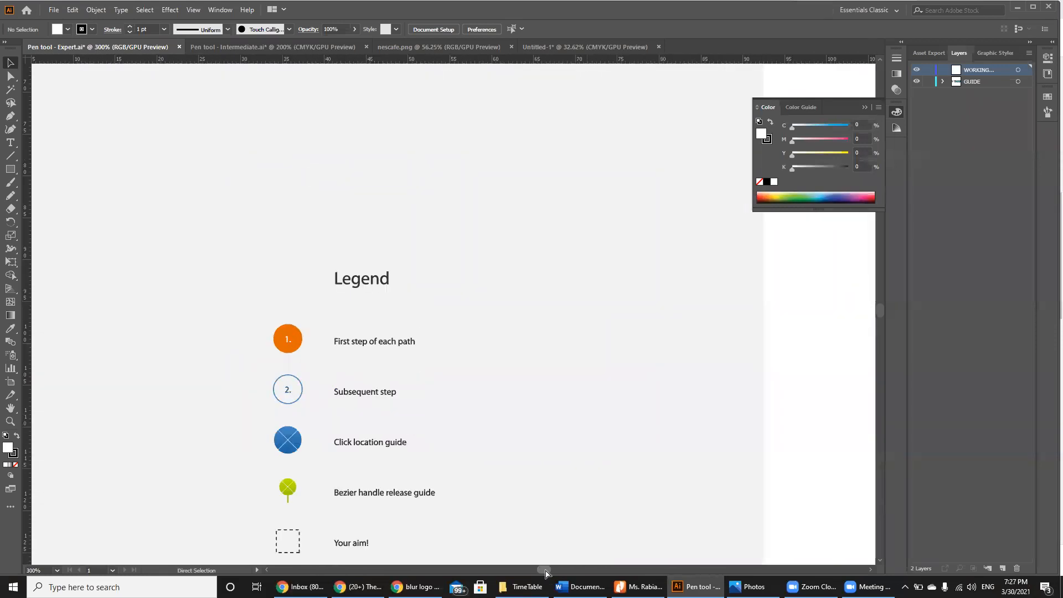
{"action": "left_click_drag", "start_coordinate": [545, 570], "coordinate": [547, 570]}
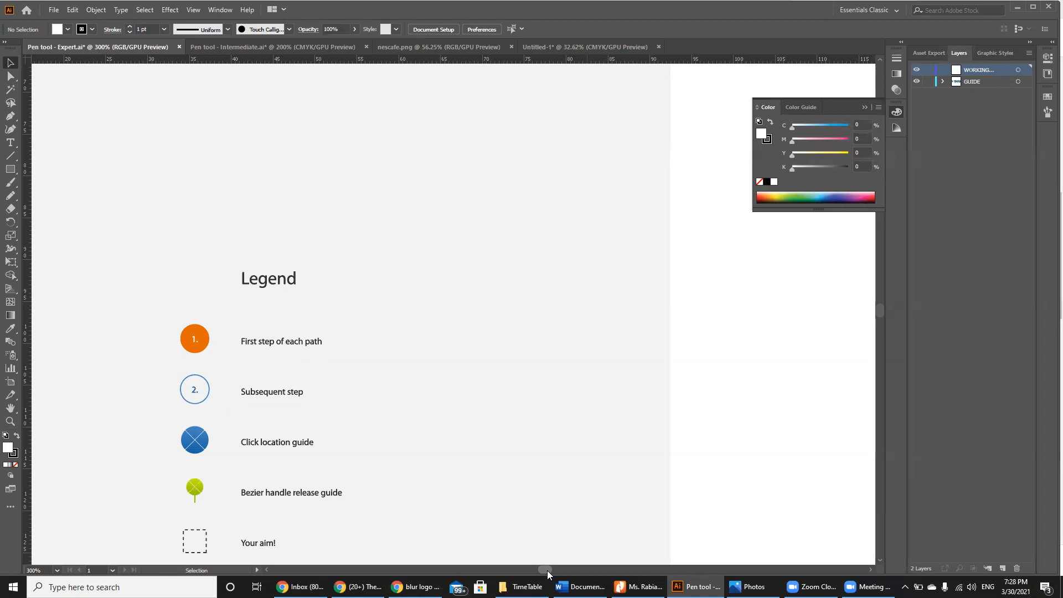
Step: Start the letter V path with the Pen tool at guide point 1 and draw a straight horizontal segment to point 2
{"action": "left_click_drag", "start_coordinate": [547, 570], "coordinate": [558, 571]}
{"action": "left_click_drag", "start_coordinate": [878, 310], "coordinate": [876, 305]}
{"action": "left_click", "coordinate": [10, 115]}
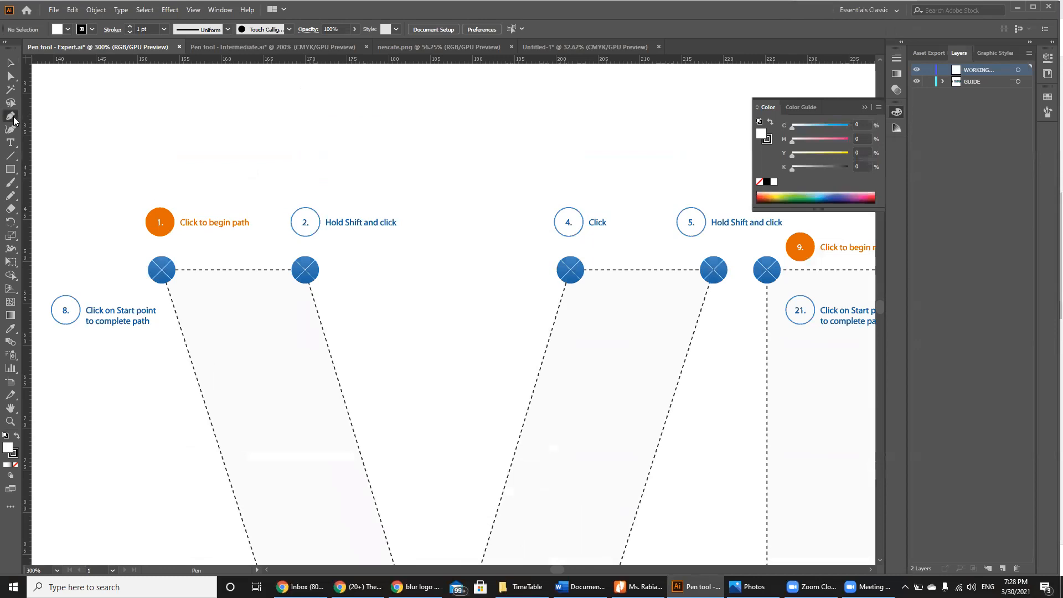
{"action": "left_click", "coordinate": [161, 268]}
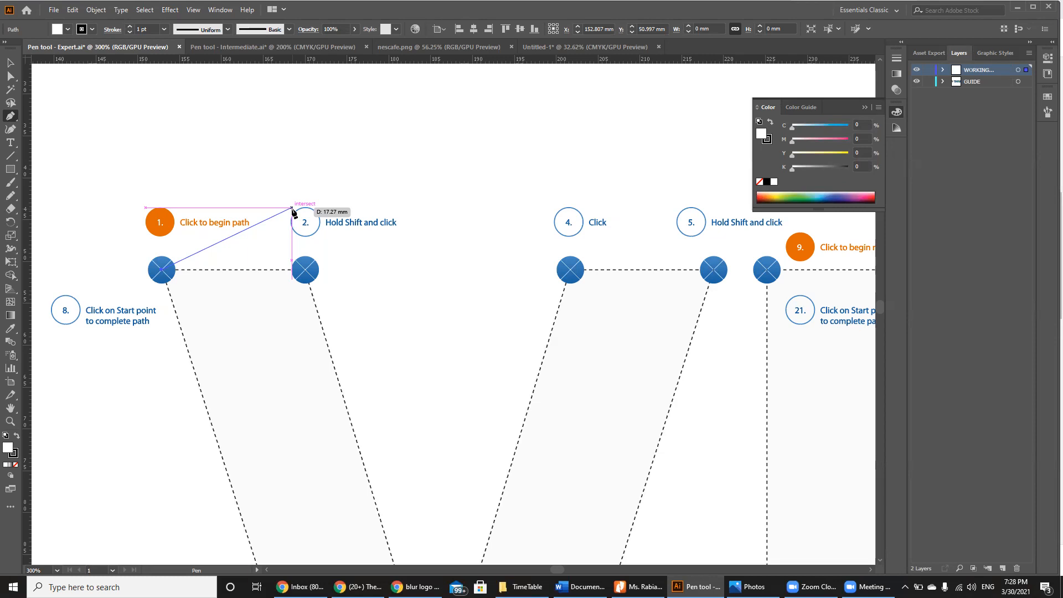
{"action": "left_click", "coordinate": [305, 269], "text": "shift"}
{"action": "key", "text": "ctrl+z"}
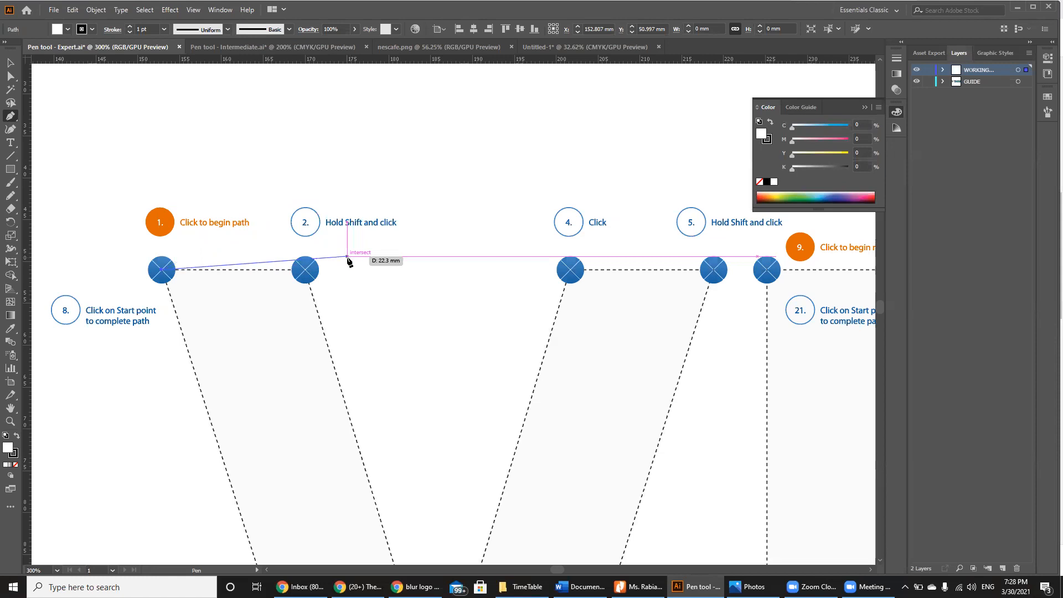
{"action": "key", "text": "shift"}
{"action": "key", "text": "shift"}
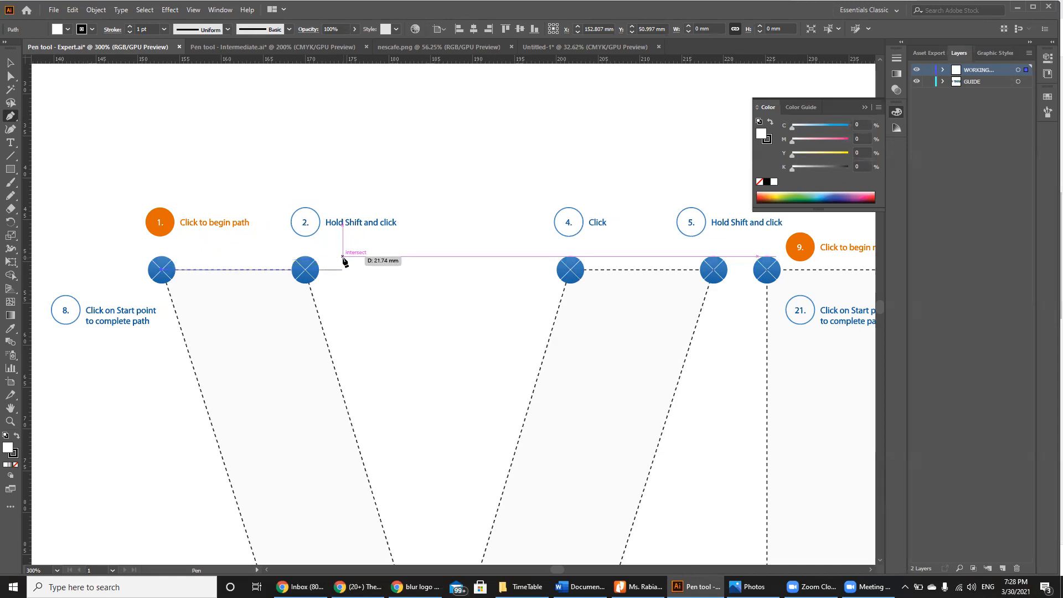
{"action": "key", "text": "shift"}
{"action": "left_click", "coordinate": [305, 270], "text": "shift"}
Step: Continue the V path to the inner vertex, placing the anchor exactly on the centre of guide point 3
{"action": "key", "text": "ctrl"}
{"action": "key", "text": "ctrl+minus"}
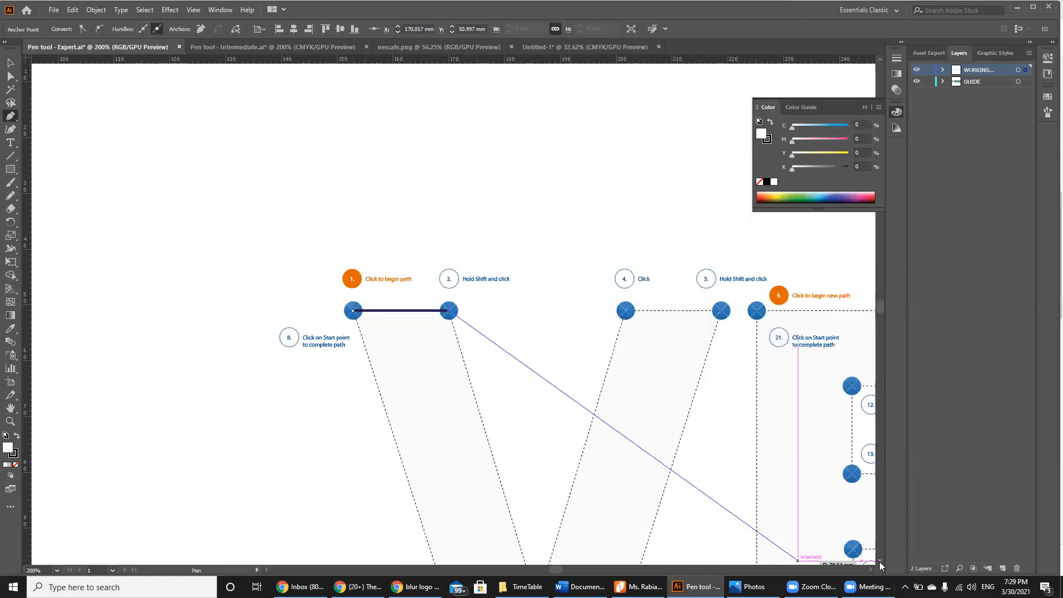
{"action": "scroll", "coordinate": [531, 498], "scroll_direction": "down", "scroll_amount": 3}
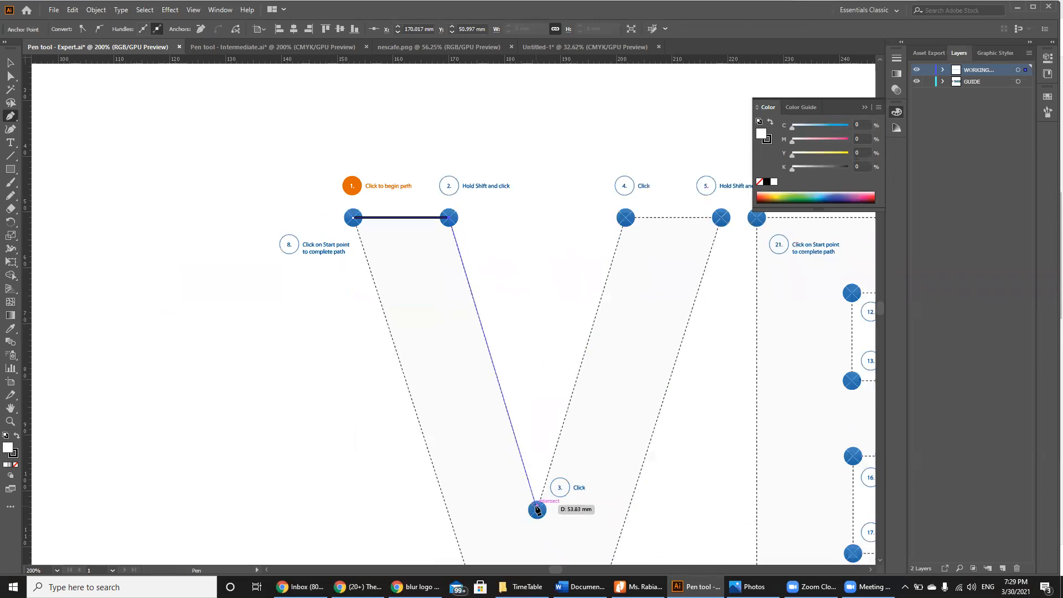
{"action": "left_click", "coordinate": [536, 508]}
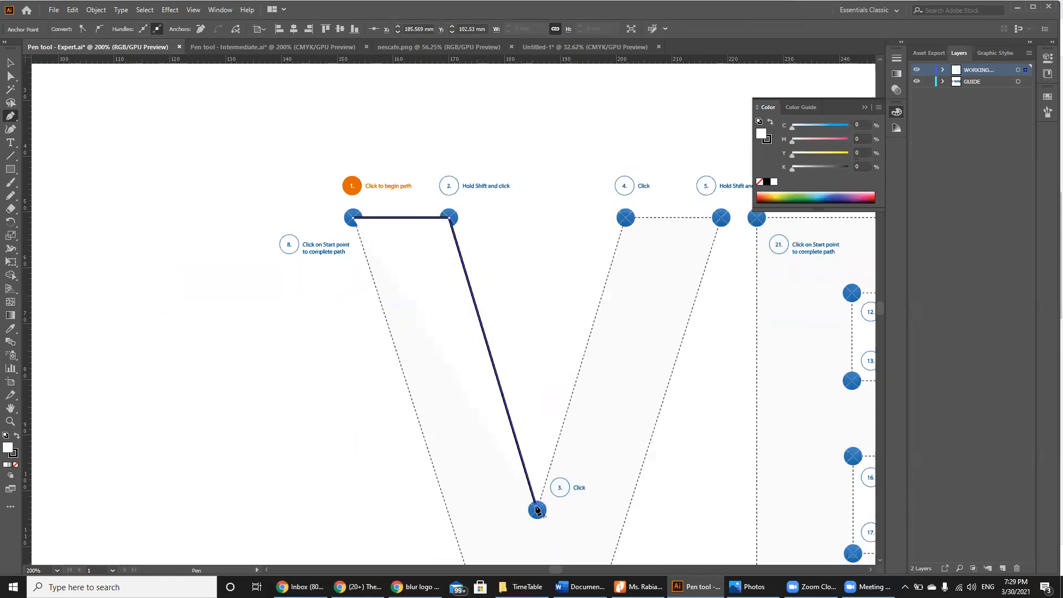
{"action": "left_click", "coordinate": [625, 219]}
{"action": "key", "text": "ctrl+plus"}
{"action": "key", "text": "ctrl+plus"}
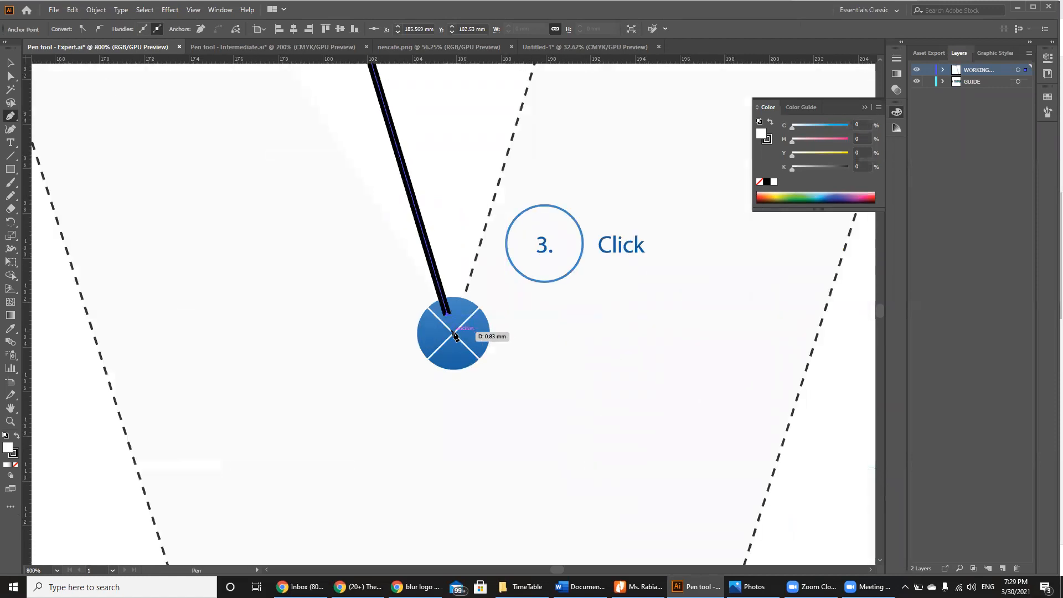
{"action": "left_click", "coordinate": [454, 335]}
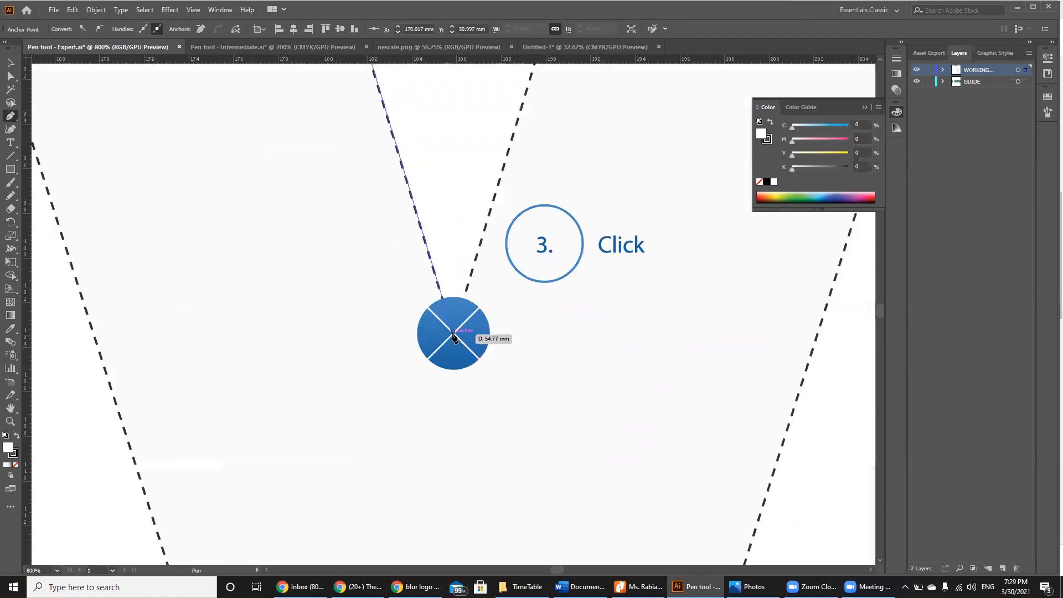
{"action": "left_click", "coordinate": [453, 335]}
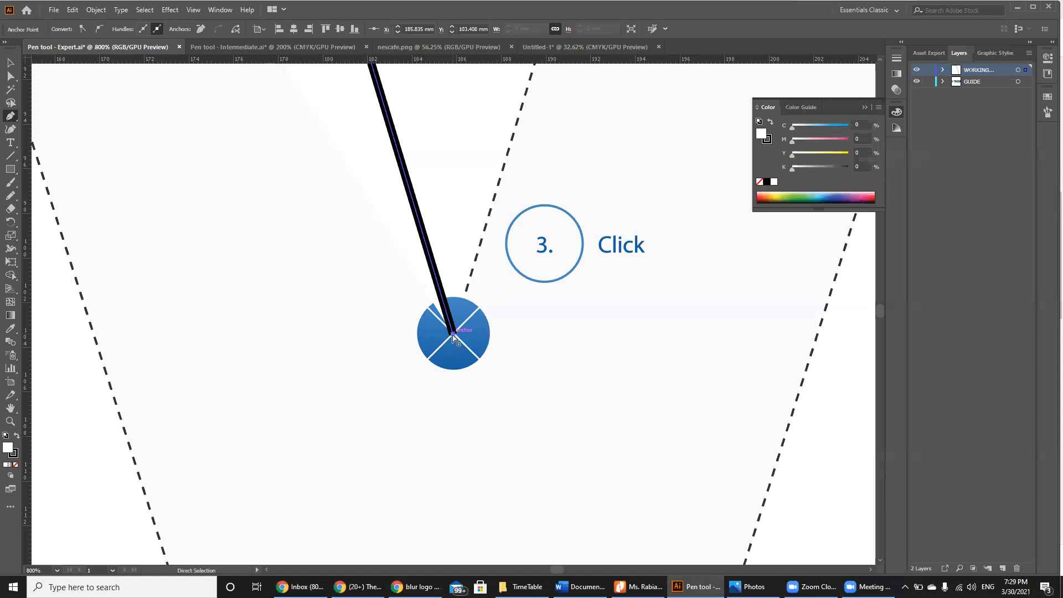
Step: Trace the rest of the V through guide points 4 to 7 and close the path at its starting anchor
{"action": "key", "text": "ctrl+minus"}
{"action": "key", "text": "ctrl+minus"}
{"action": "key", "text": "ctrl+minus"}
{"action": "key", "text": "ctrl+minus"}
{"action": "key", "text": "ctrl+minus"}
{"action": "key", "text": "ctrl+minus"}
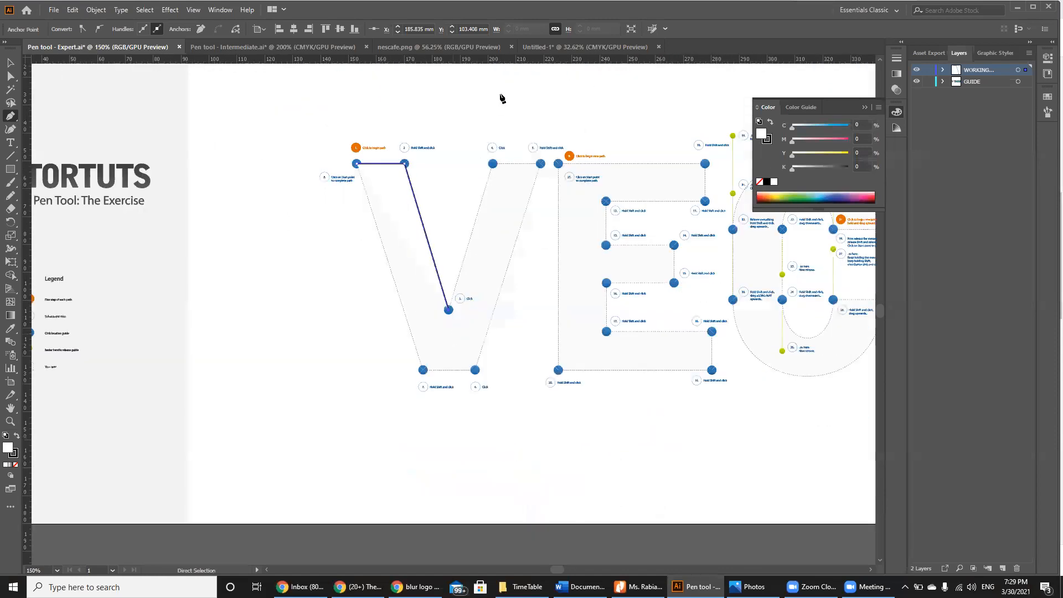
{"action": "left_click", "coordinate": [493, 164]}
{"action": "left_click", "coordinate": [541, 163], "text": "shift"}
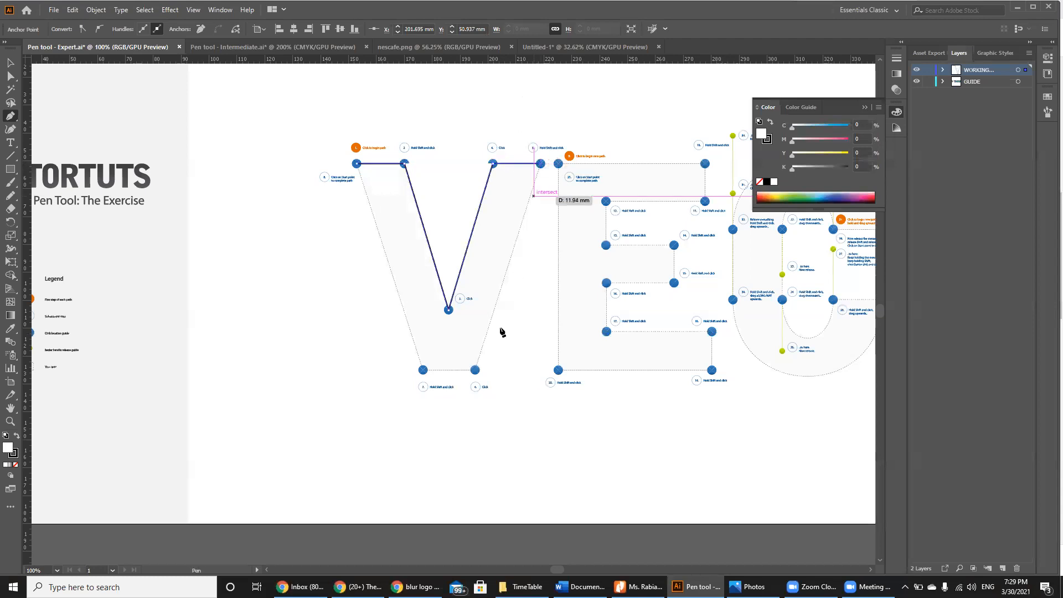
{"action": "left_click", "coordinate": [475, 369]}
{"action": "left_click", "coordinate": [422, 370], "text": "shift"}
{"action": "left_click", "coordinate": [356, 164]}
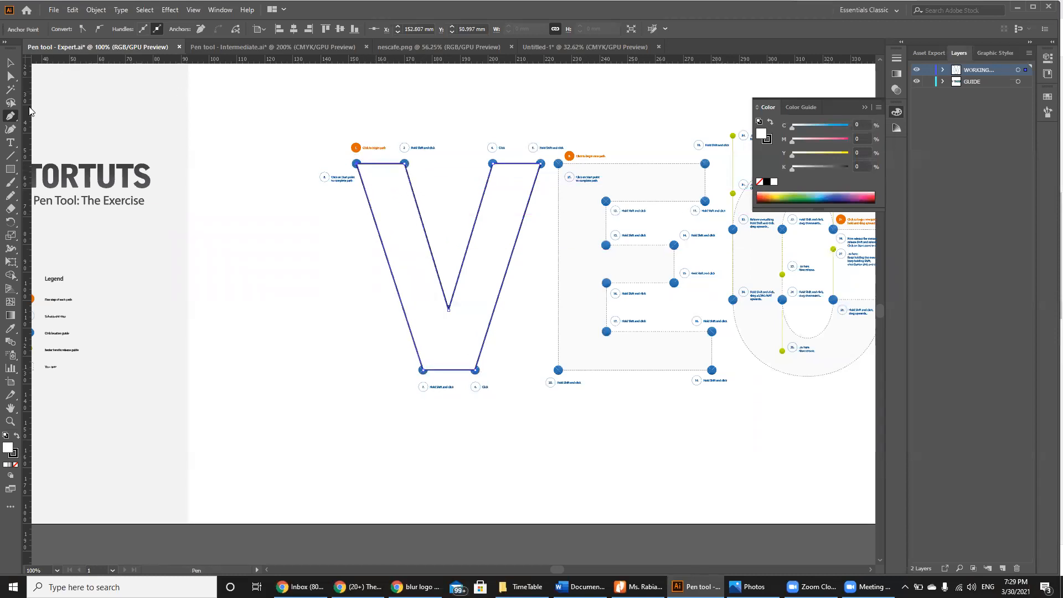
Step: Fill the letter V with a light periwinkle blue, C 23.69, M 18.2, Y 0, K 0
{"action": "double_click", "coordinate": [7, 448]}
{"action": "left_click", "coordinate": [502, 256]}
{"action": "key", "text": "Return"}
{"action": "key", "text": "ctrl"}
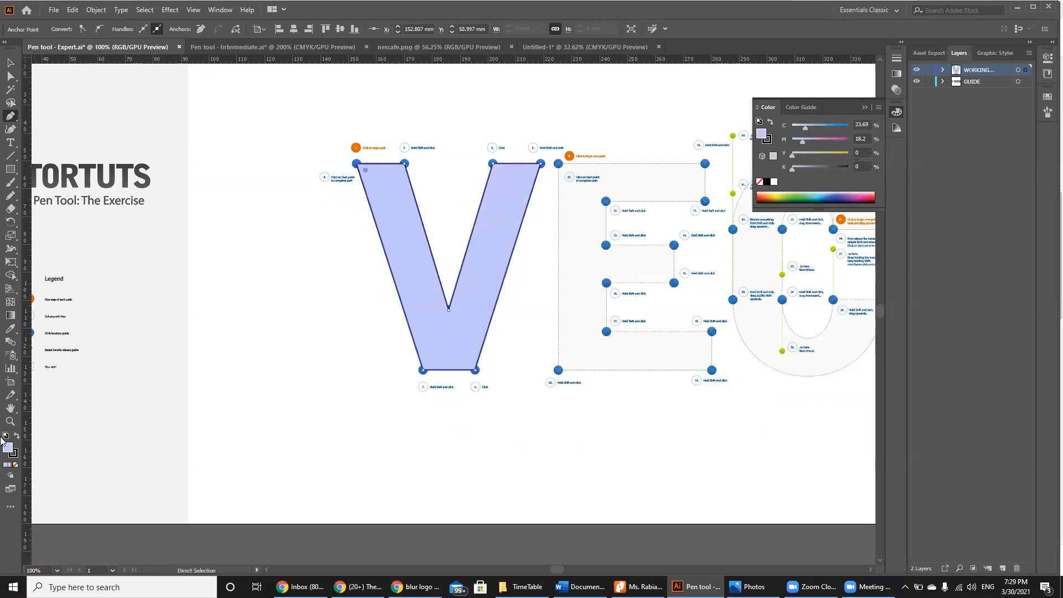
Step: Remove the letter V's stroke and deselect the shape
{"action": "left_click", "coordinate": [15, 457]}
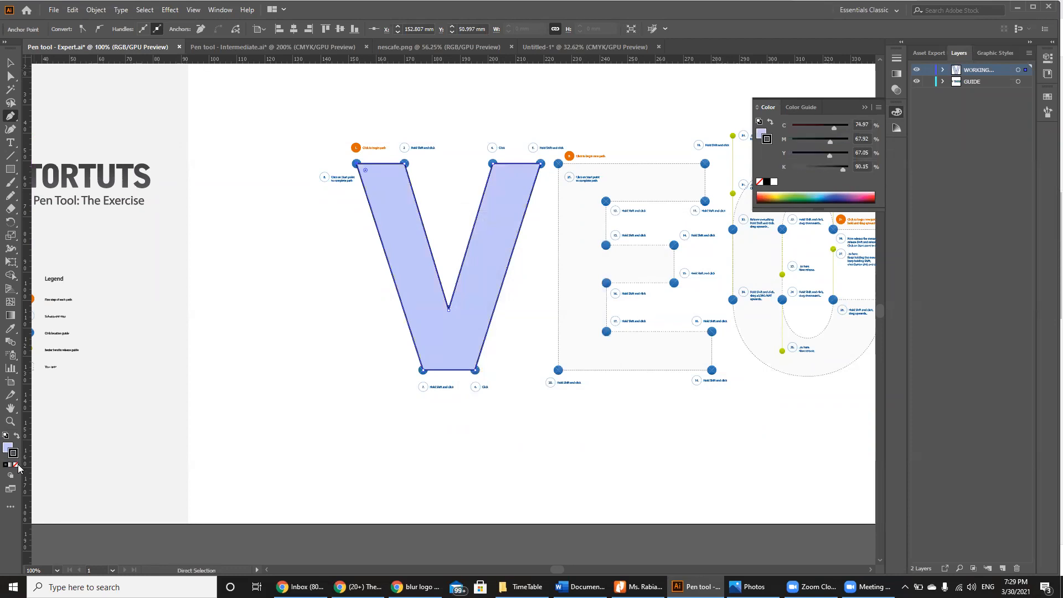
{"action": "left_click", "coordinate": [16, 464]}
{"action": "left_click", "coordinate": [10, 63]}
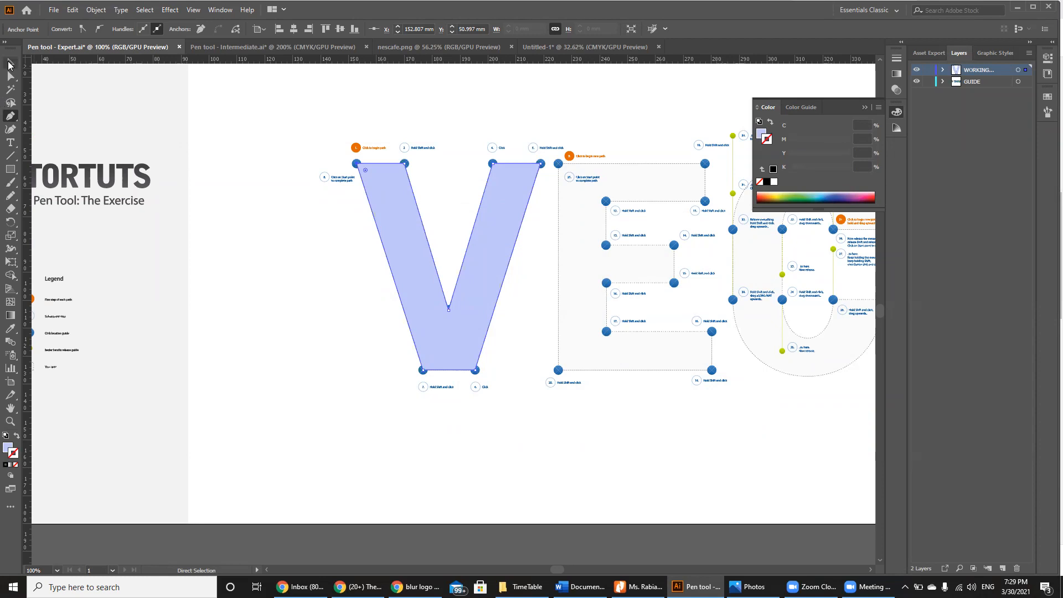
{"action": "left_click", "coordinate": [310, 400]}
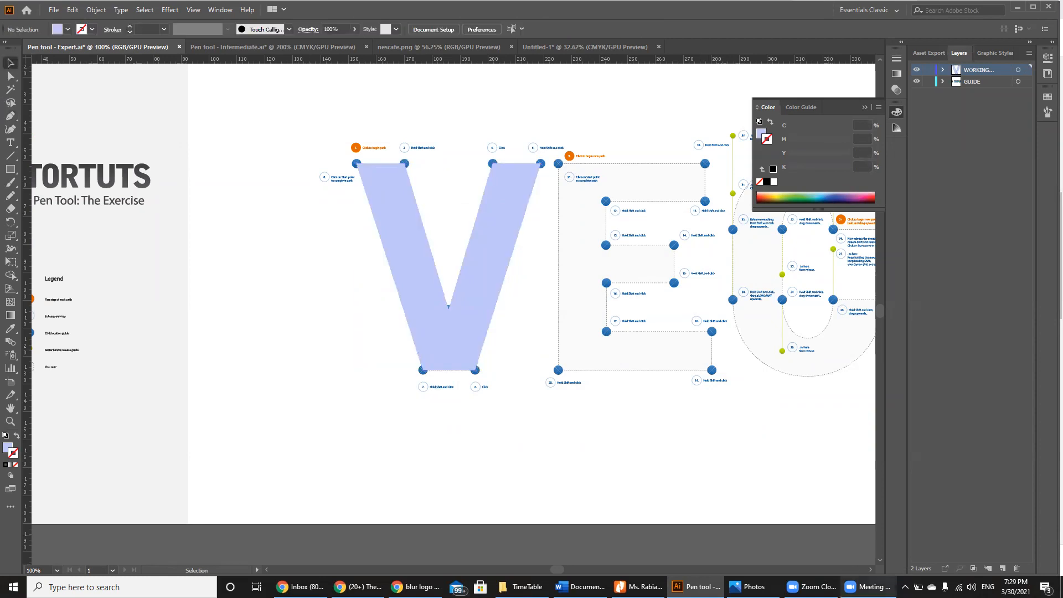
Step: Examine the numbered instructions for the remaining letters, especially the curve handles on the letter C
{"action": "left_click", "coordinate": [870, 570]}
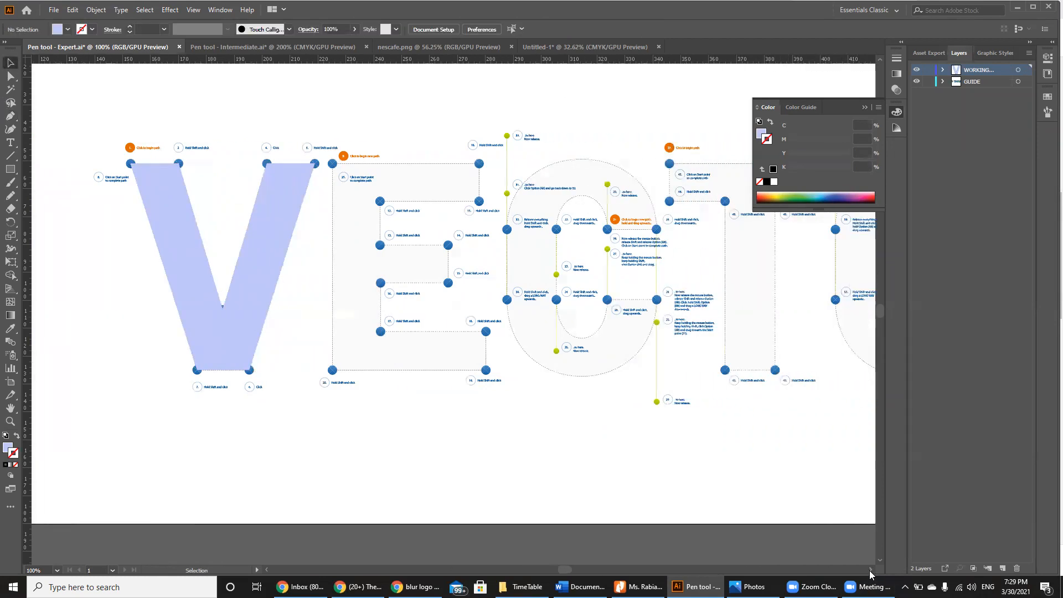
{"action": "left_click", "coordinate": [869, 570]}
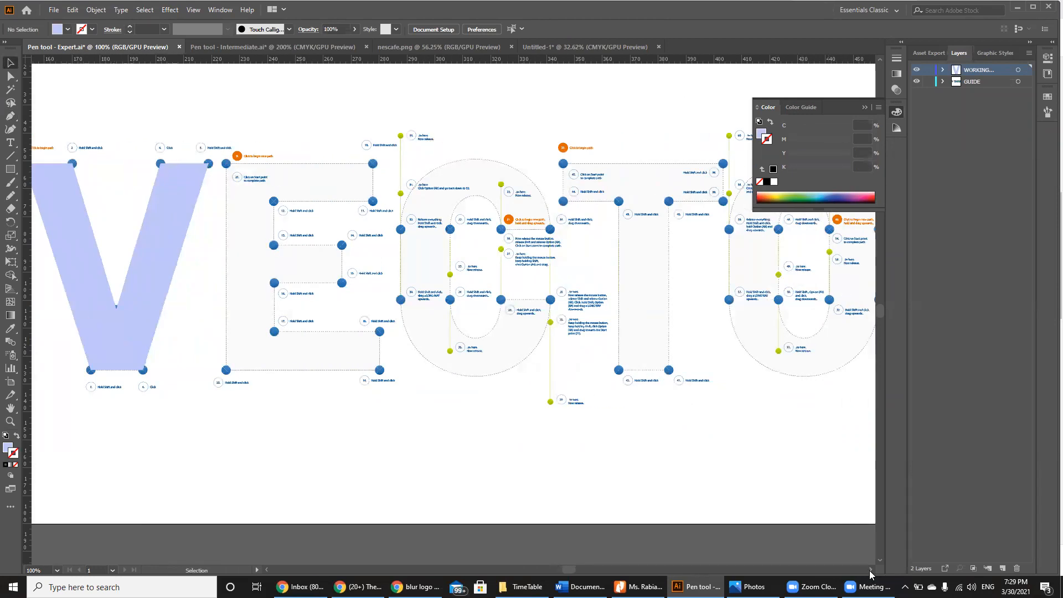
{"action": "key", "text": "ctrl+plus"}
{"action": "key", "text": "ctrl+plus"}
{"action": "key", "text": "ctrl+plus"}
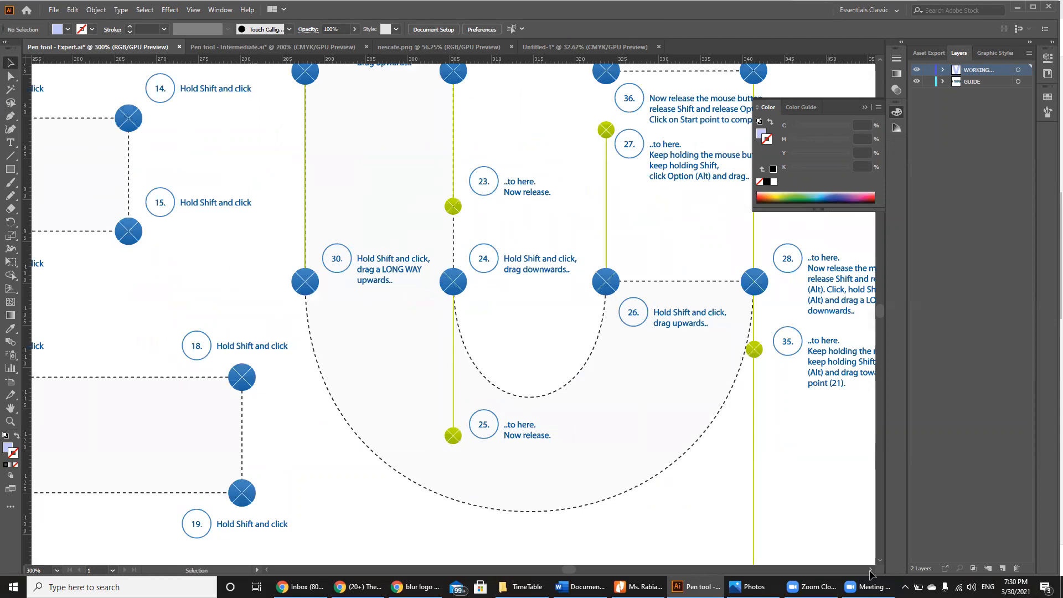
{"action": "key", "text": "ctrl+minus"}
{"action": "key", "text": "ctrl+minus"}
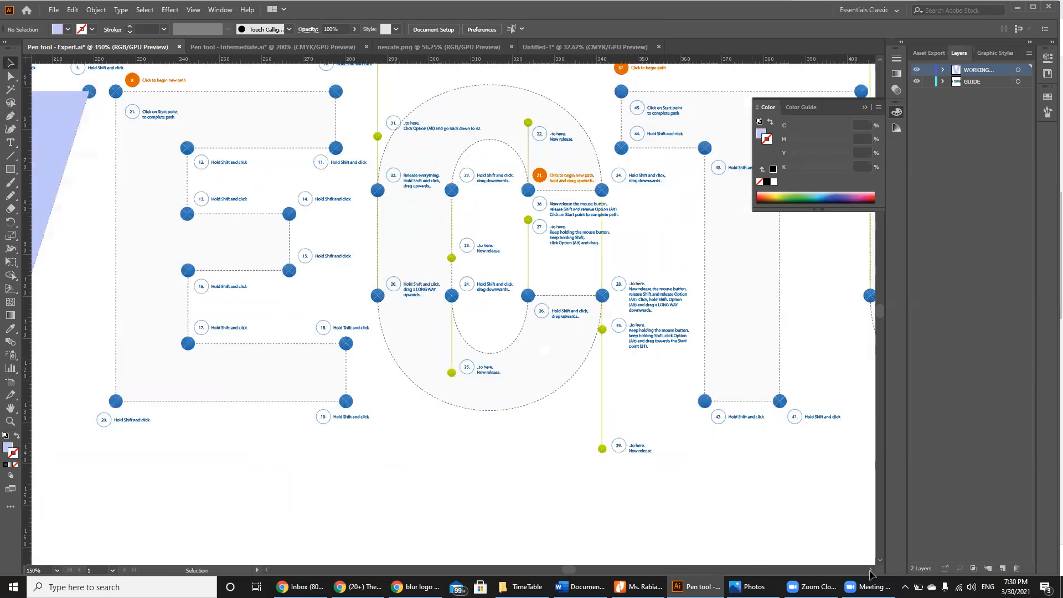
{"action": "left_click_drag", "start_coordinate": [571, 573], "coordinate": [564, 573]}
{"action": "key", "text": "ctrl+minus"}
{"action": "key", "text": "ctrl+minus"}
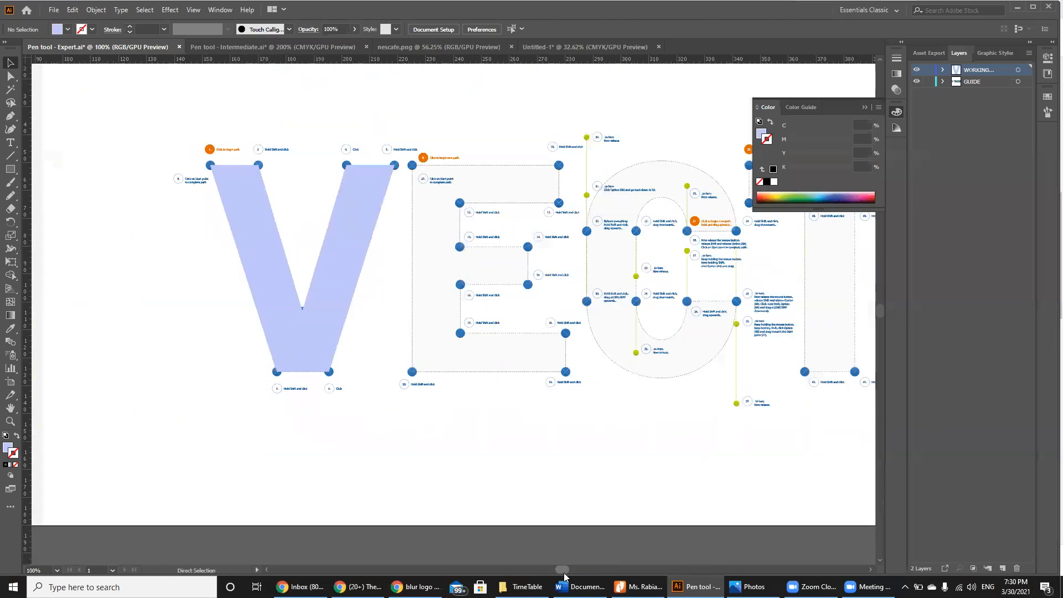
Step: Switch to the Pen tool - Intermediate.ai document and add the title text "Monochromatic Color Scheme" above the umbrella and shell
{"action": "left_click", "coordinate": [267, 51]}
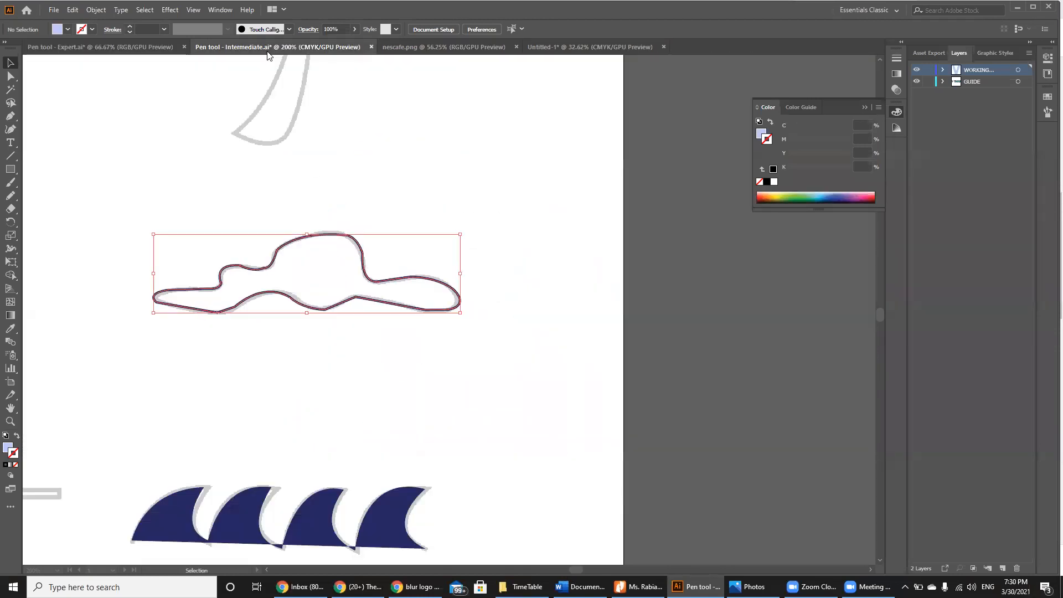
{"action": "key", "text": "ctrl+0"}
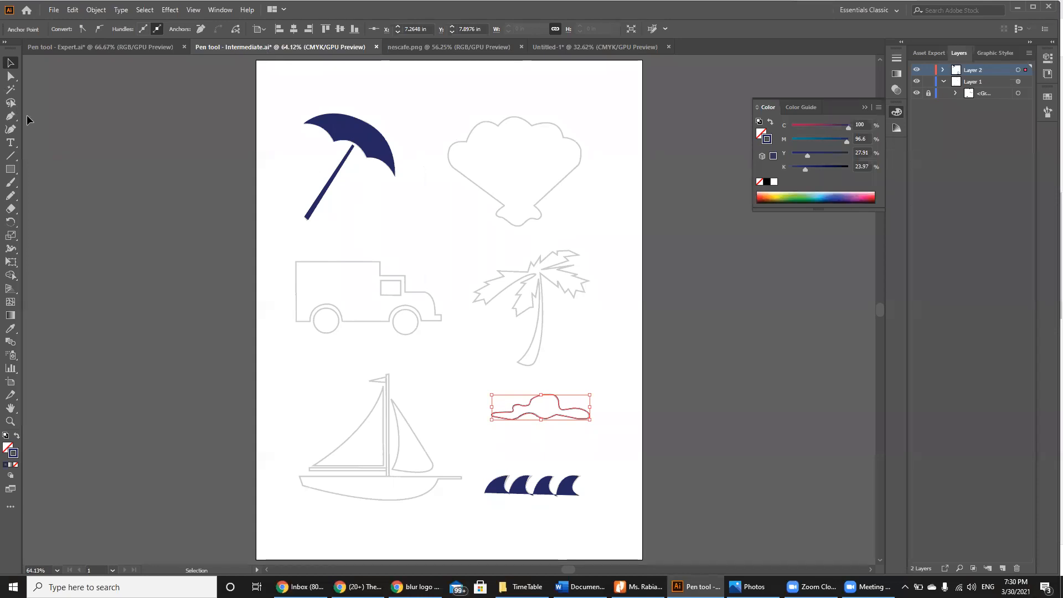
{"action": "left_click", "coordinate": [11, 143]}
{"action": "left_click", "coordinate": [409, 100]}
{"action": "type", "text": "Monoch"}
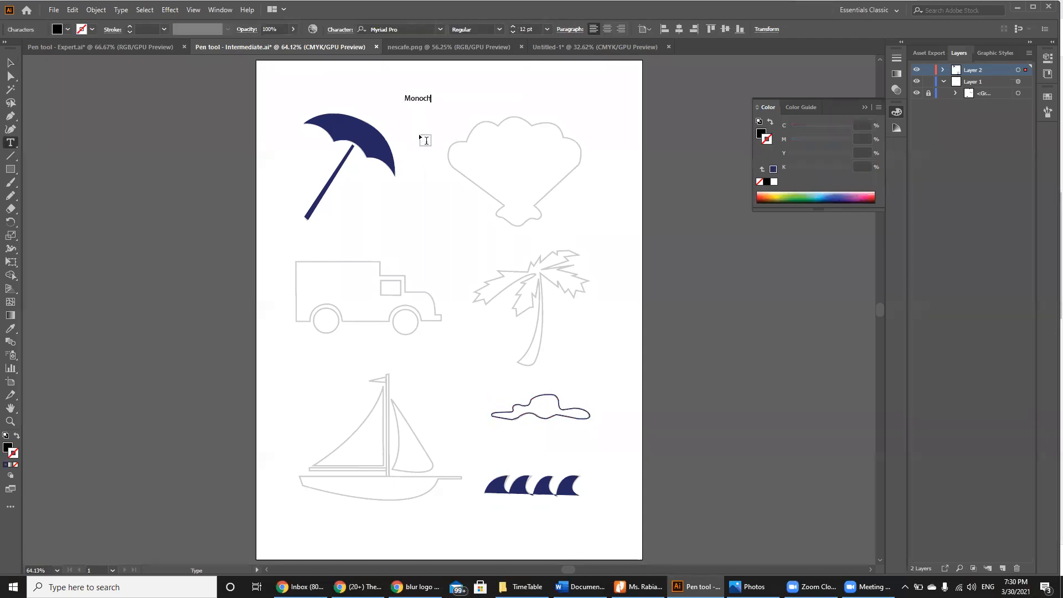
{"action": "type", "text": "romatic Color Scheme"}
Step: Set the whole "Monochromatic Color Scheme" title in Gotham Bold with All Caps
{"action": "key", "text": "ctrl+a"}
{"action": "left_click", "coordinate": [415, 29]}
{"action": "type", "text": "g"}
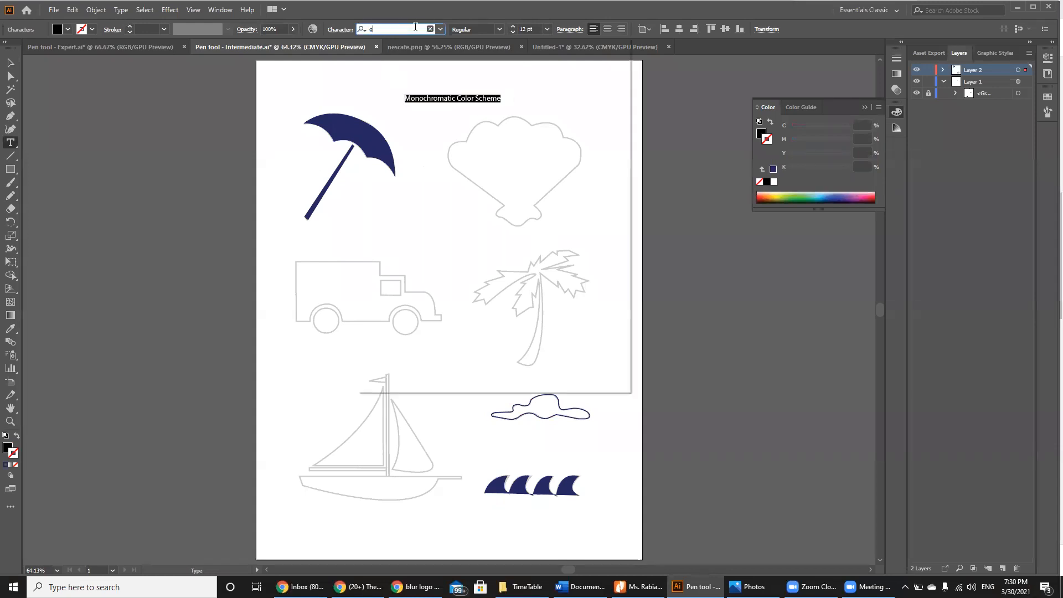
{"action": "scroll", "coordinate": [446, 118], "scroll_direction": "down", "scroll_amount": 5}
{"action": "left_click", "coordinate": [454, 169]}
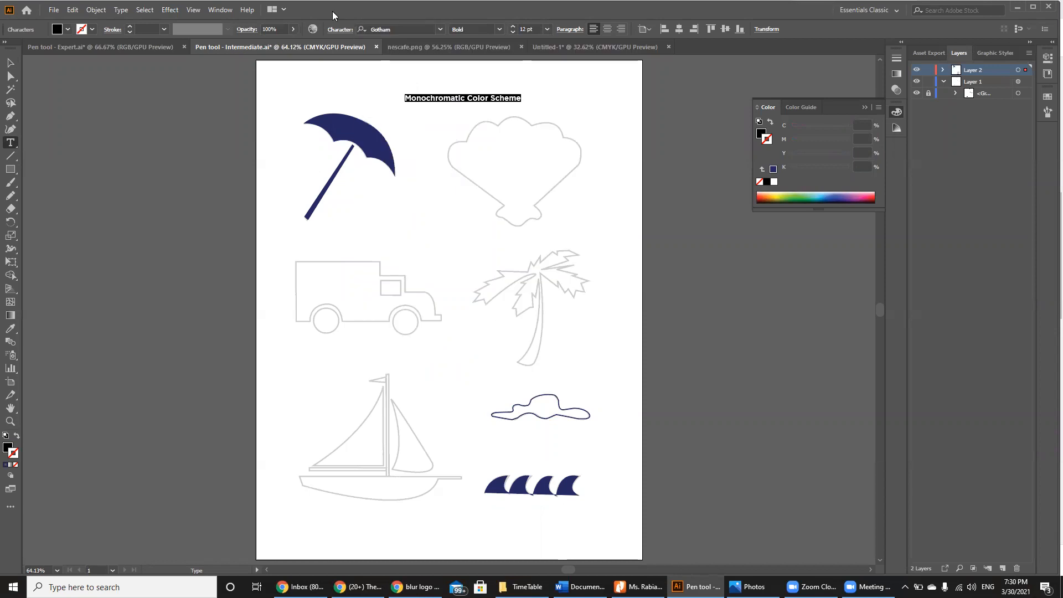
{"action": "left_click", "coordinate": [337, 34]}
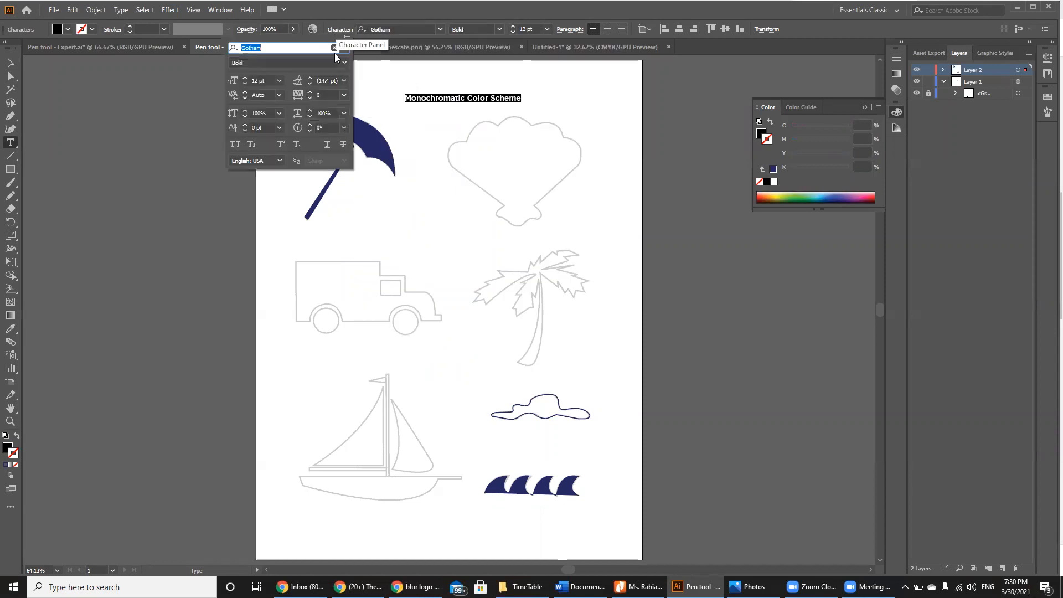
{"action": "left_click", "coordinate": [236, 144]}
Step: Scale the title up to about 28 pt so it spans most of the artboard's width
{"action": "left_click", "coordinate": [9, 65]}
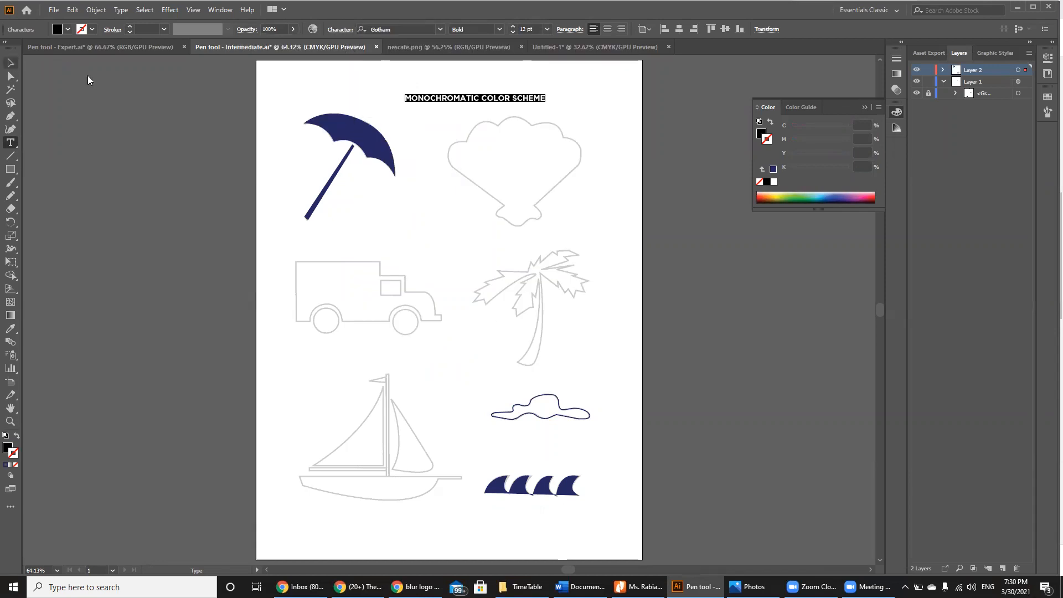
{"action": "left_click", "coordinate": [8, 64]}
{"action": "key", "text": "ctrl+minus"}
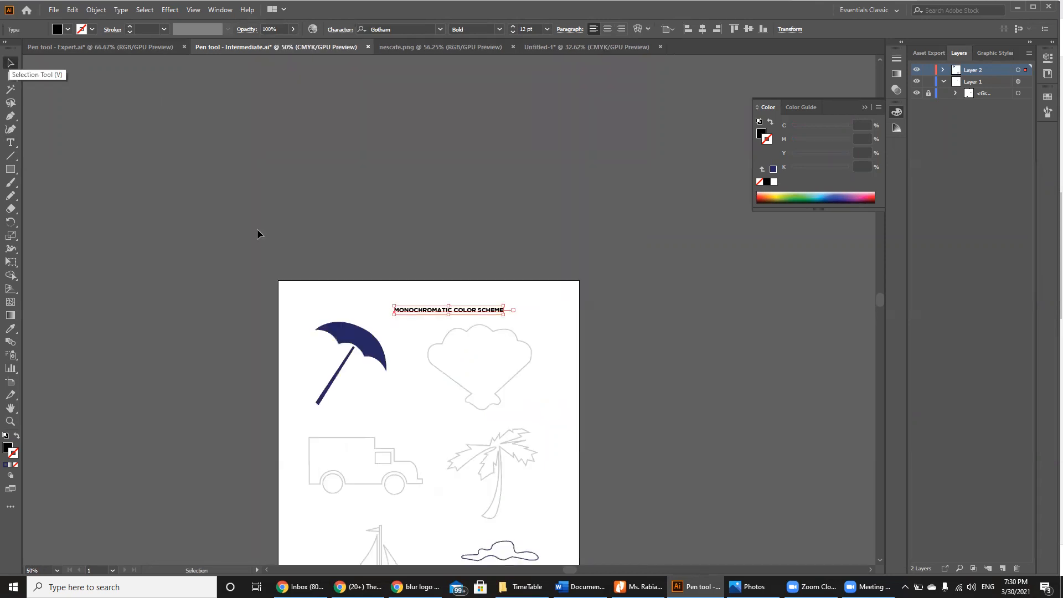
{"action": "left_click_drag", "start_coordinate": [394, 306], "coordinate": [305, 279]}
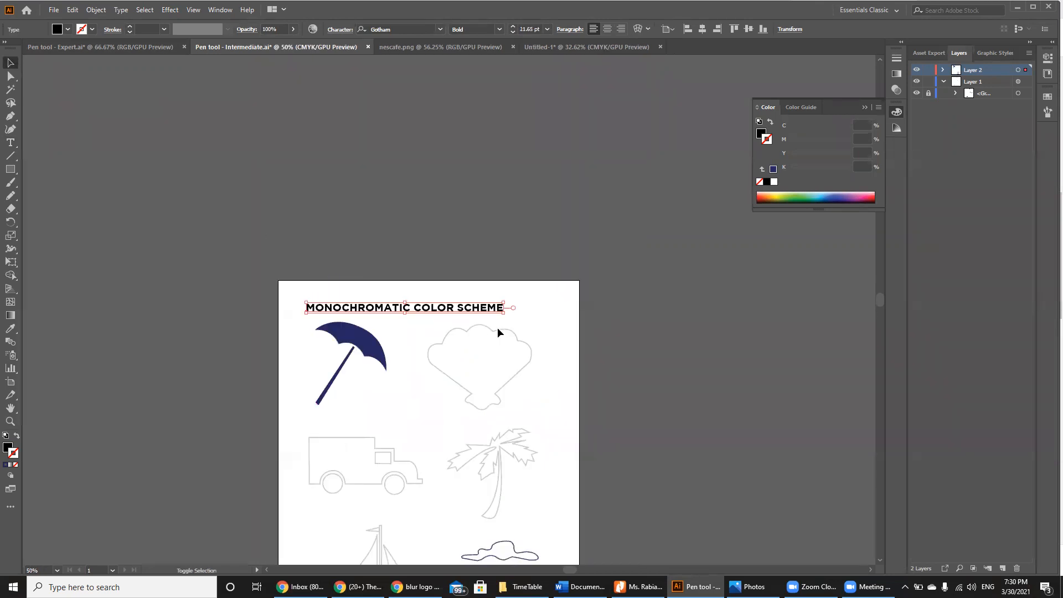
{"action": "left_click_drag", "start_coordinate": [503, 302], "coordinate": [562, 288]}
{"action": "key", "text": "ctrl+minus"}
{"action": "key", "text": "ctrl+minus"}
{"action": "key", "text": "ctrl+plus"}
{"action": "key", "text": "ctrl+plus"}
{"action": "key", "text": "ctrl+plus"}
{"action": "key", "text": "ctrl+plus"}
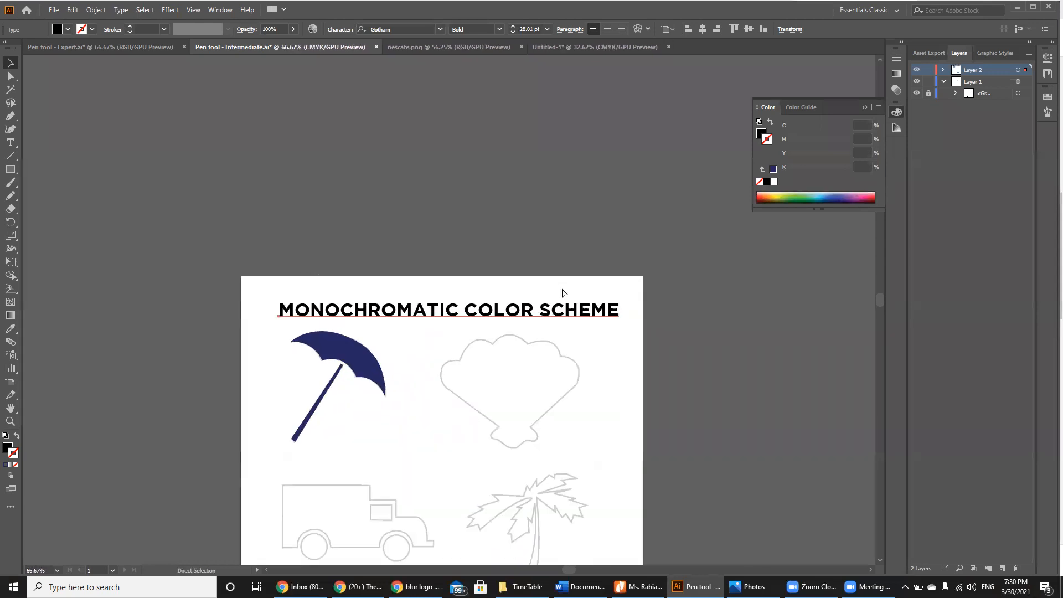
Step: Nudge the title slightly upward above the umbrella and shell, and deselect it
{"action": "left_click_drag", "start_coordinate": [493, 314], "coordinate": [531, 310]}
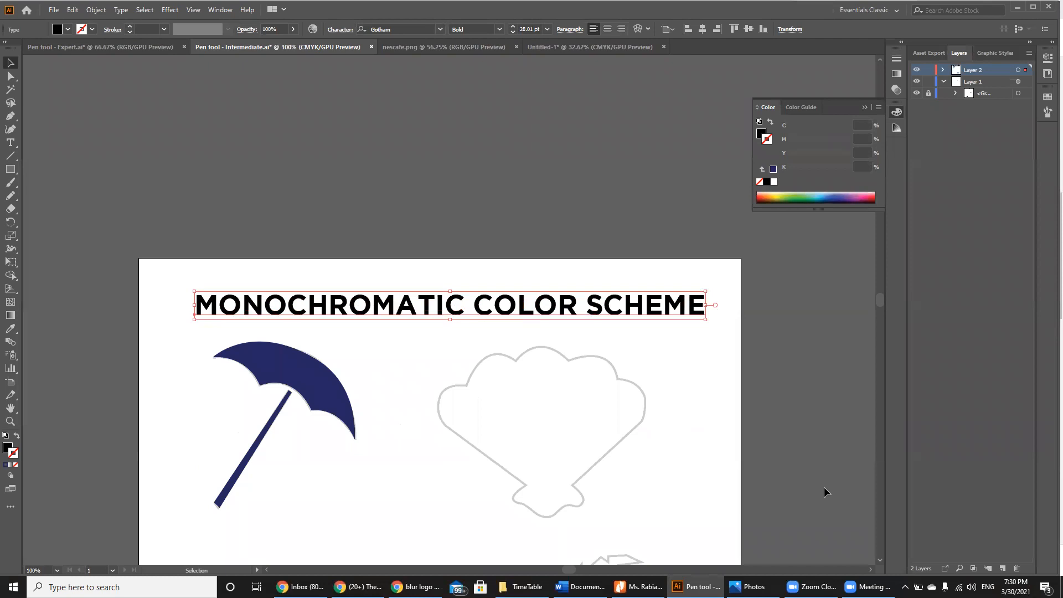
{"action": "scroll", "coordinate": [823, 486], "scroll_direction": "down", "scroll_amount": 3}
{"action": "key", "text": "ctrl+minus"}
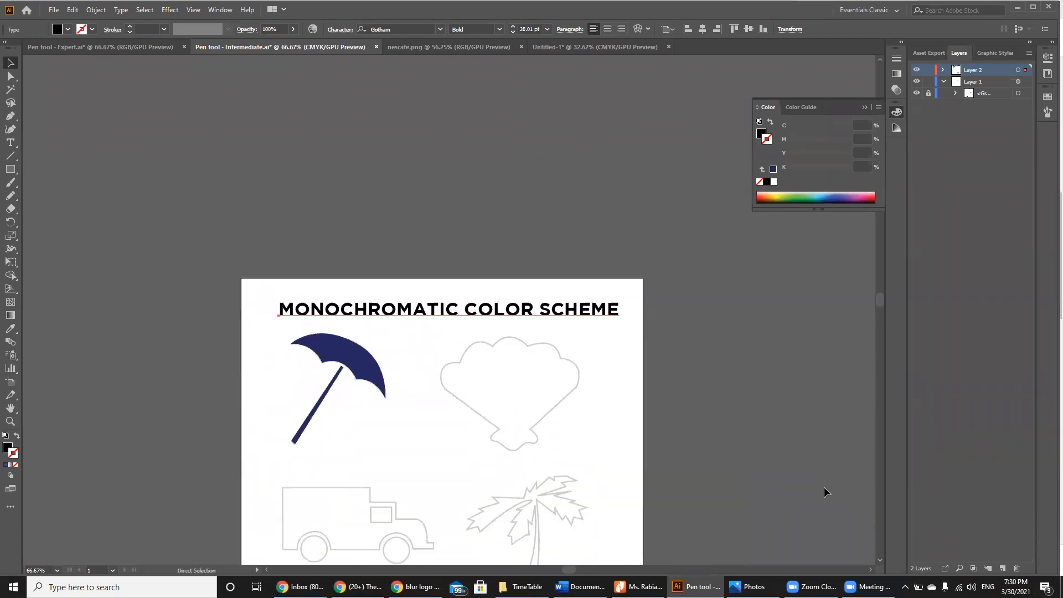
{"action": "scroll", "coordinate": [824, 487], "scroll_direction": "down", "scroll_amount": 4}
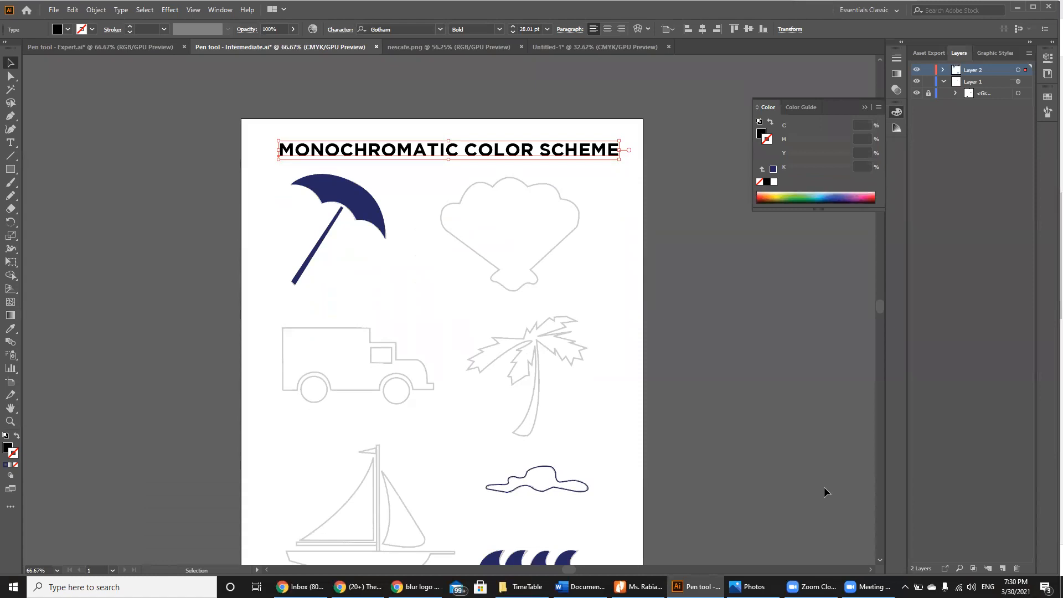
{"action": "scroll", "coordinate": [824, 486], "scroll_direction": "down", "scroll_amount": 2}
{"action": "left_click", "coordinate": [725, 476]}
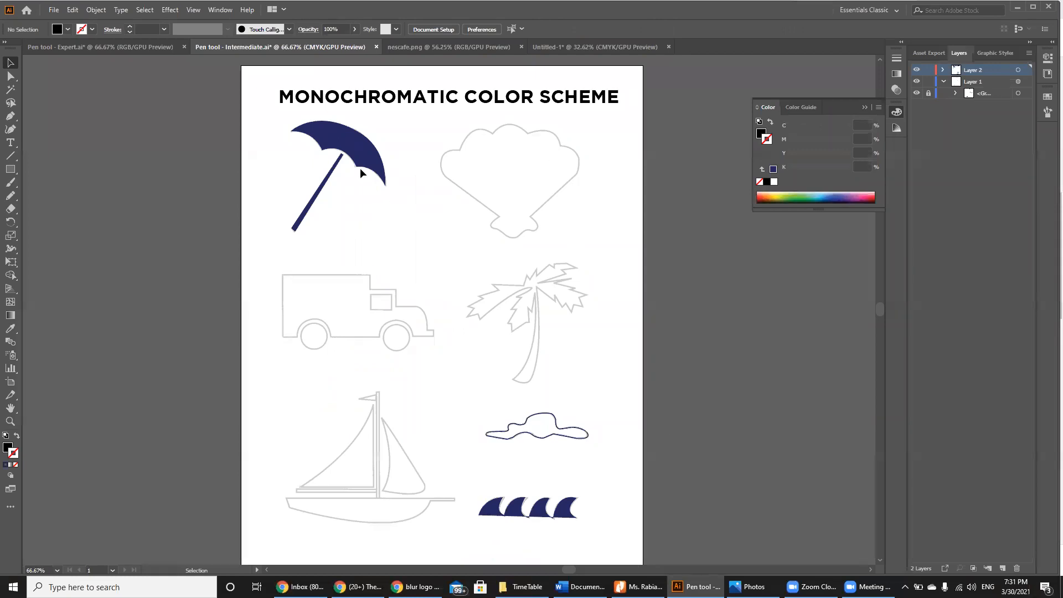
Step: Delete the navy umbrella canopy shape, keeping its handle
{"action": "key", "text": "ctrl+plus"}
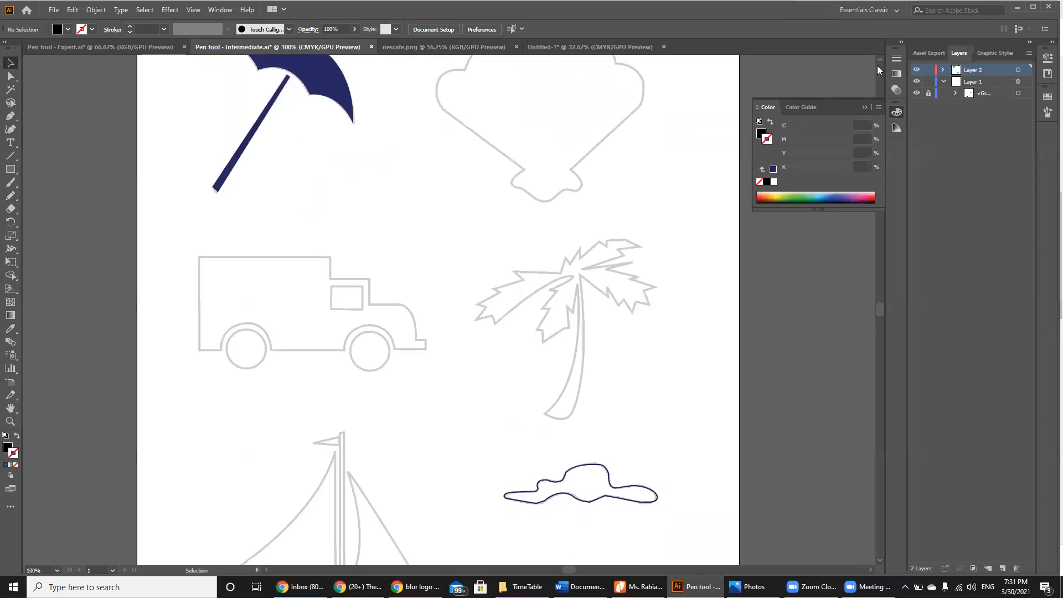
{"action": "scroll", "coordinate": [877, 60], "scroll_direction": "up", "scroll_amount": 3}
{"action": "left_click", "coordinate": [296, 184]}
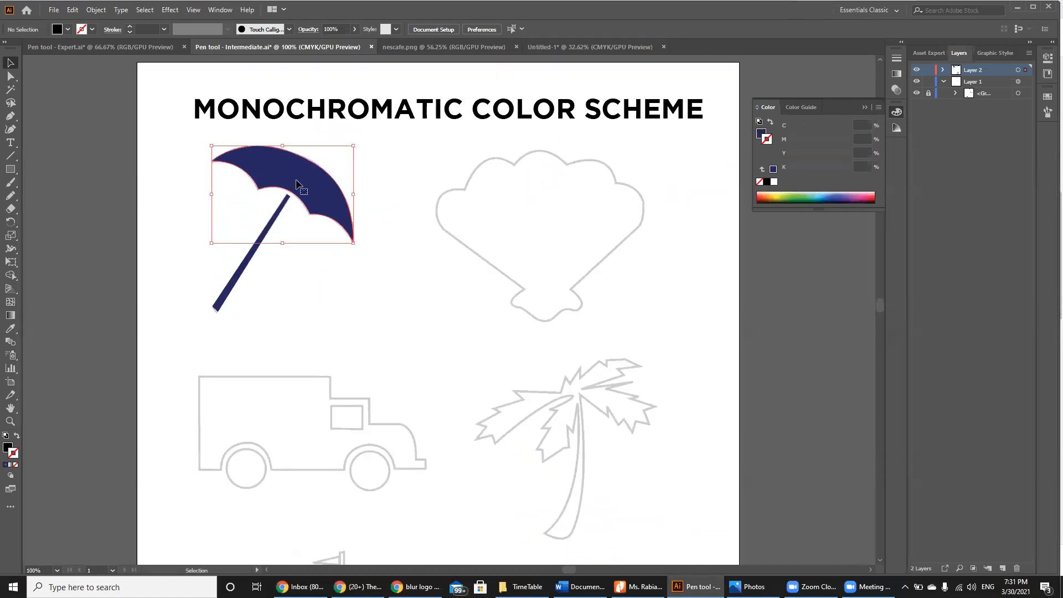
{"action": "key", "text": "Delete"}
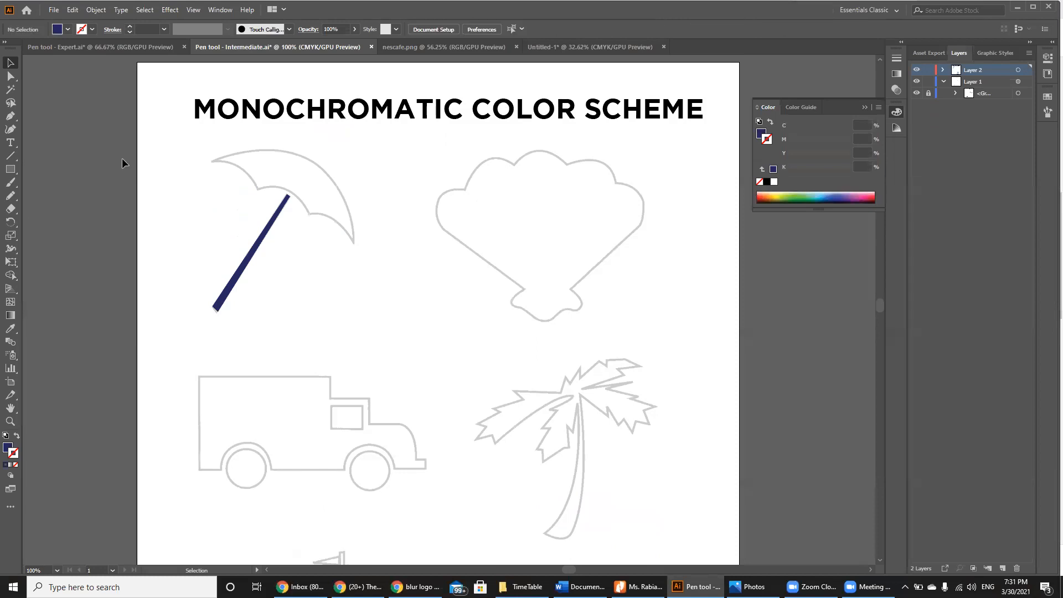
Step: Trace the umbrella canopy's left panel with the Pen tool as a closed shape with curved outer edges
{"action": "left_click", "coordinate": [10, 115]}
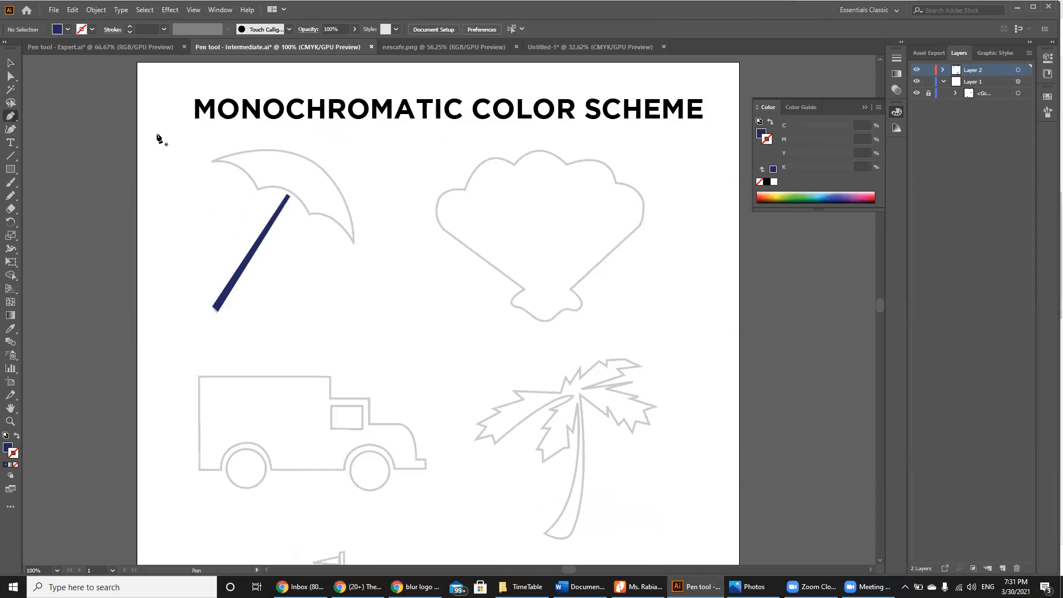
{"action": "left_click", "coordinate": [213, 161]}
{"action": "left_click_drag", "start_coordinate": [280, 151], "coordinate": [317, 157]}
{"action": "left_click", "coordinate": [281, 151]}
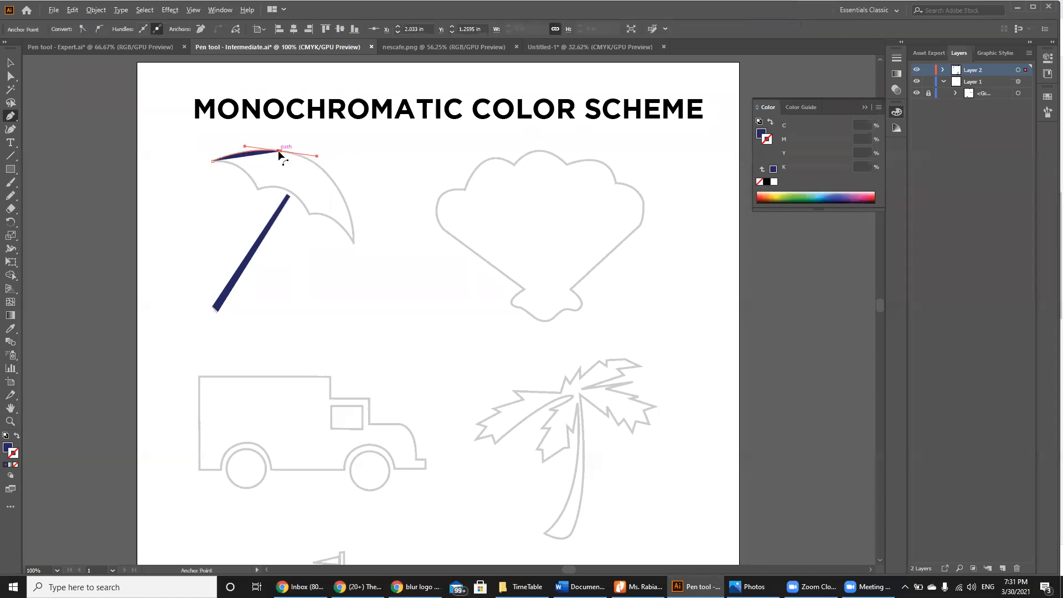
{"action": "left_click", "coordinate": [258, 189]}
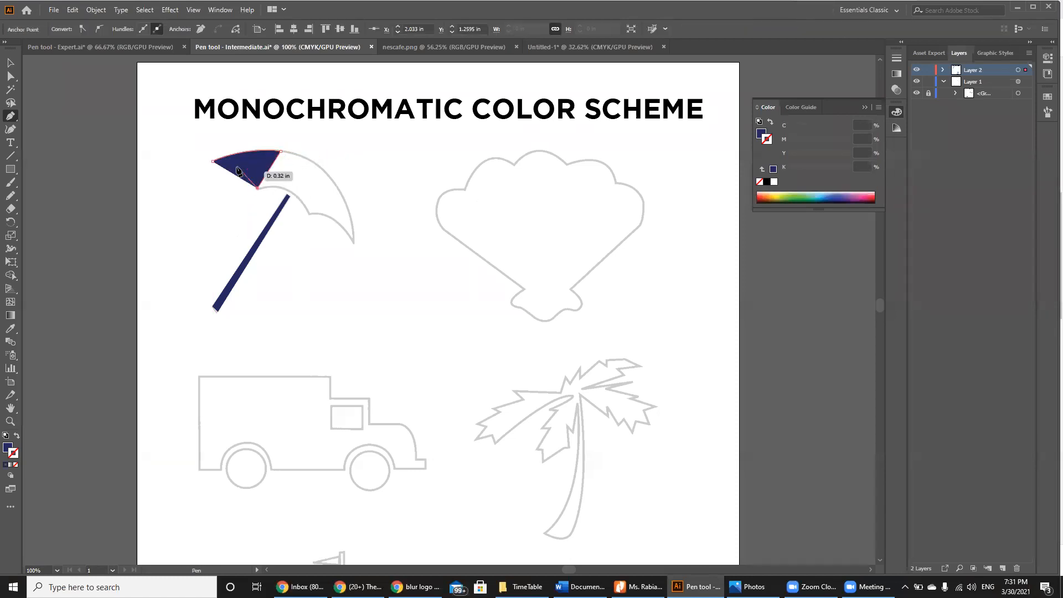
{"action": "left_click_drag", "start_coordinate": [213, 161], "coordinate": [191, 161]}
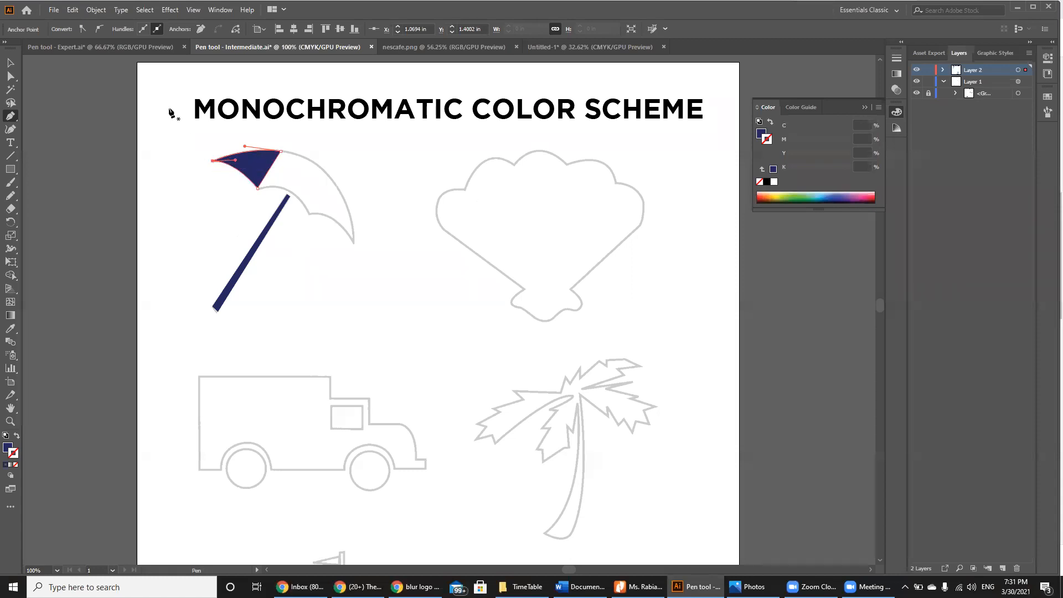
{"action": "key", "text": "v"}
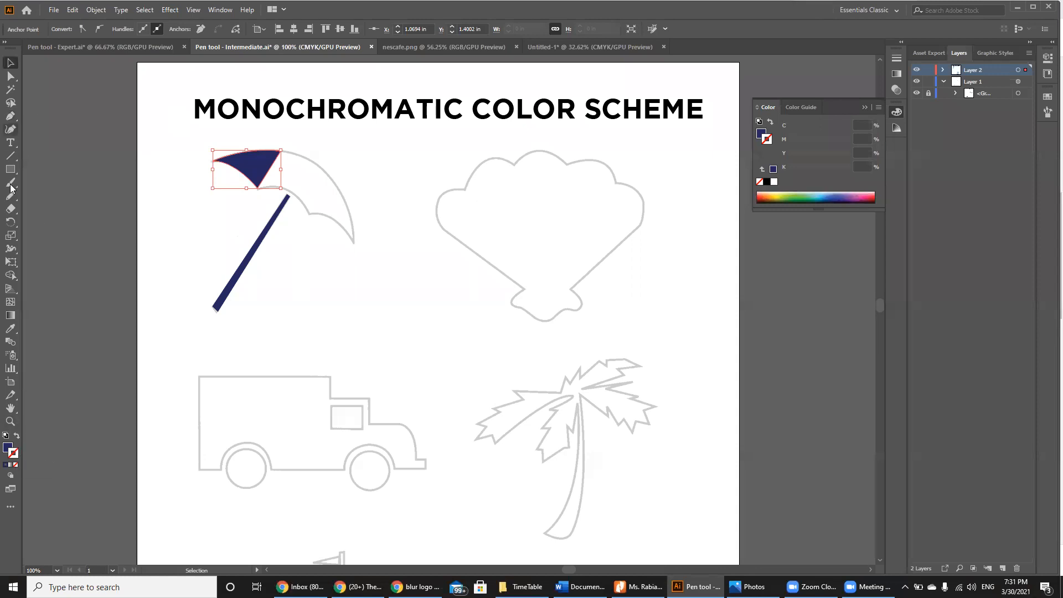
Step: Trace the canopy's middle panel with the Pen tool, sharing its straight edge with the left panel
{"action": "left_click", "coordinate": [10, 115]}
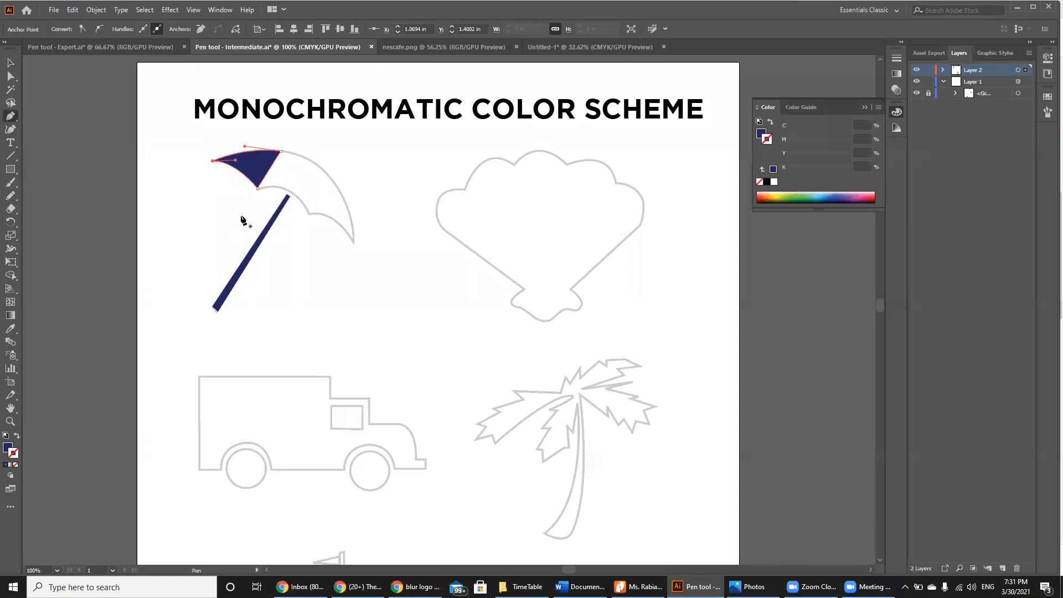
{"action": "left_click", "coordinate": [308, 213]}
{"action": "left_click_drag", "start_coordinate": [258, 189], "coordinate": [221, 197]}
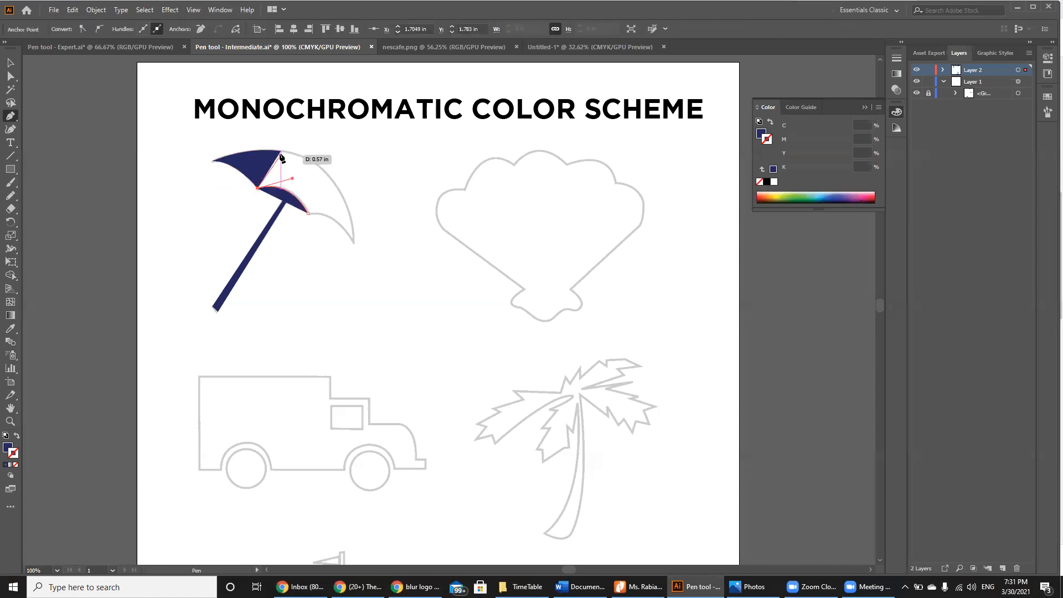
{"action": "left_click", "coordinate": [281, 151]}
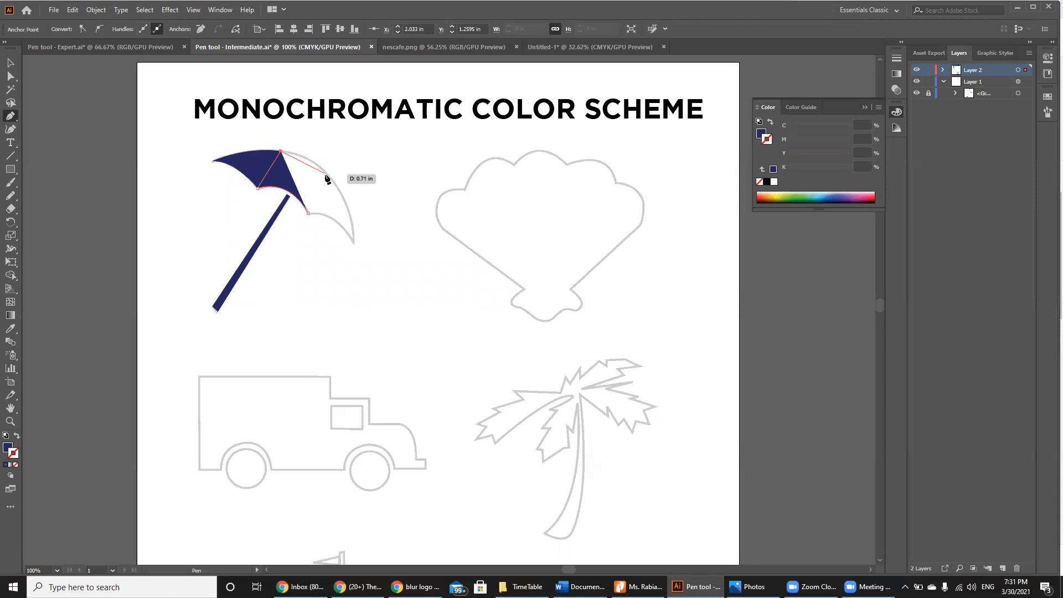
{"action": "left_click_drag", "start_coordinate": [328, 176], "coordinate": [344, 197]}
{"action": "left_click", "coordinate": [327, 177], "text": "alt"}
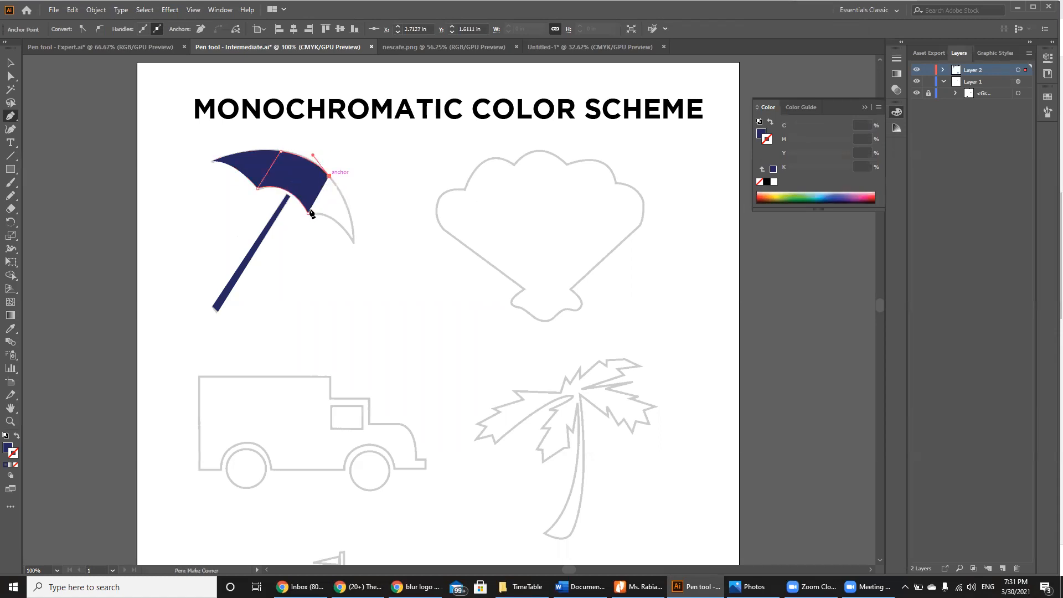
{"action": "left_click", "coordinate": [308, 213]}
Step: Fill the canopy's middle panel with a medium blue, C 70.9, M 63.95, Y 0, K 0
{"action": "double_click", "coordinate": [8, 447]}
{"action": "left_click", "coordinate": [538, 284]}
{"action": "key", "text": "Return"}
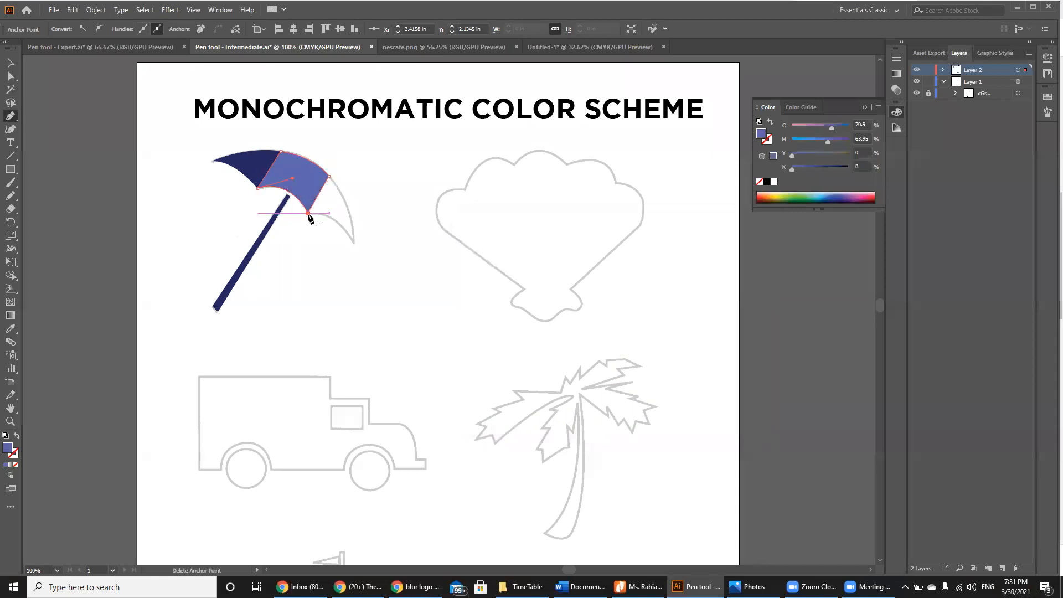
Step: Trace the canopy's right panel with the Pen tool as a closed shape ending at the canopy's lower tip
{"action": "left_click", "coordinate": [353, 241]}
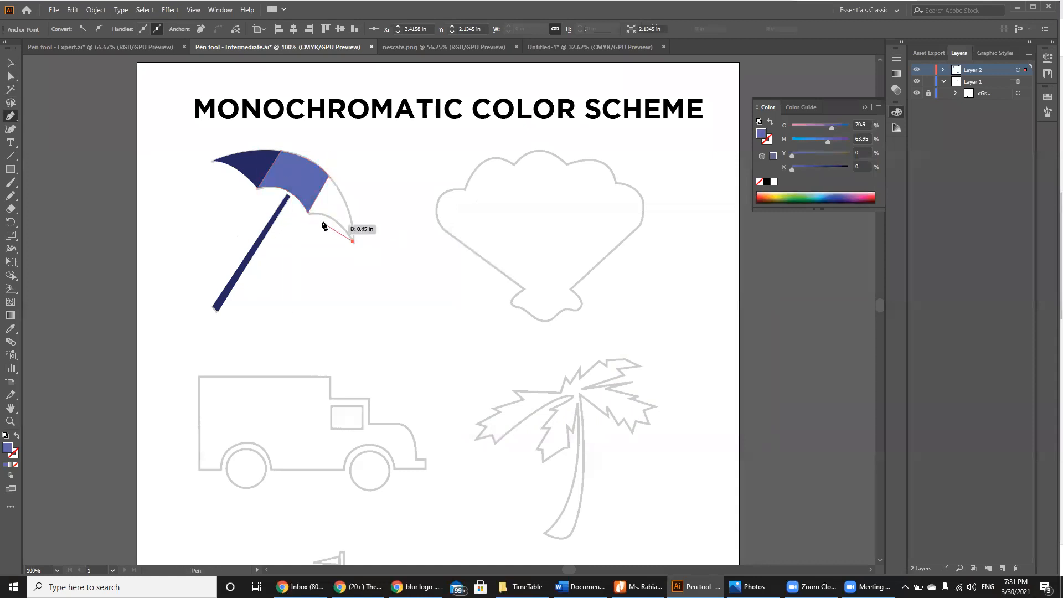
{"action": "left_click", "coordinate": [308, 213]}
{"action": "left_click_drag", "start_coordinate": [301, 220], "coordinate": [277, 218]}
{"action": "left_click", "coordinate": [308, 213], "text": "alt"}
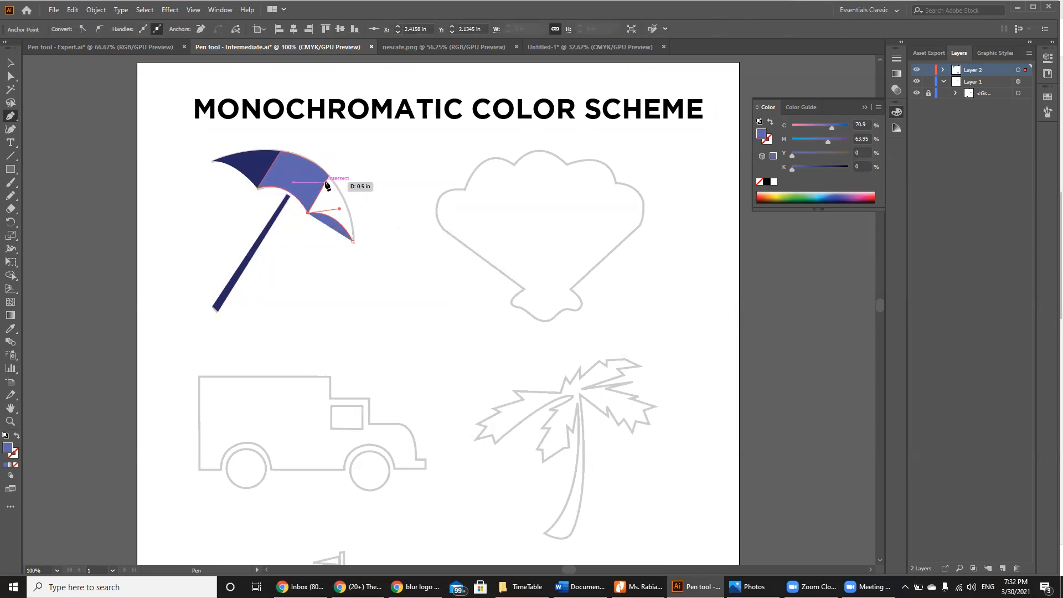
{"action": "left_click", "coordinate": [329, 176]}
{"action": "left_click_drag", "start_coordinate": [353, 242], "coordinate": [352, 283]}
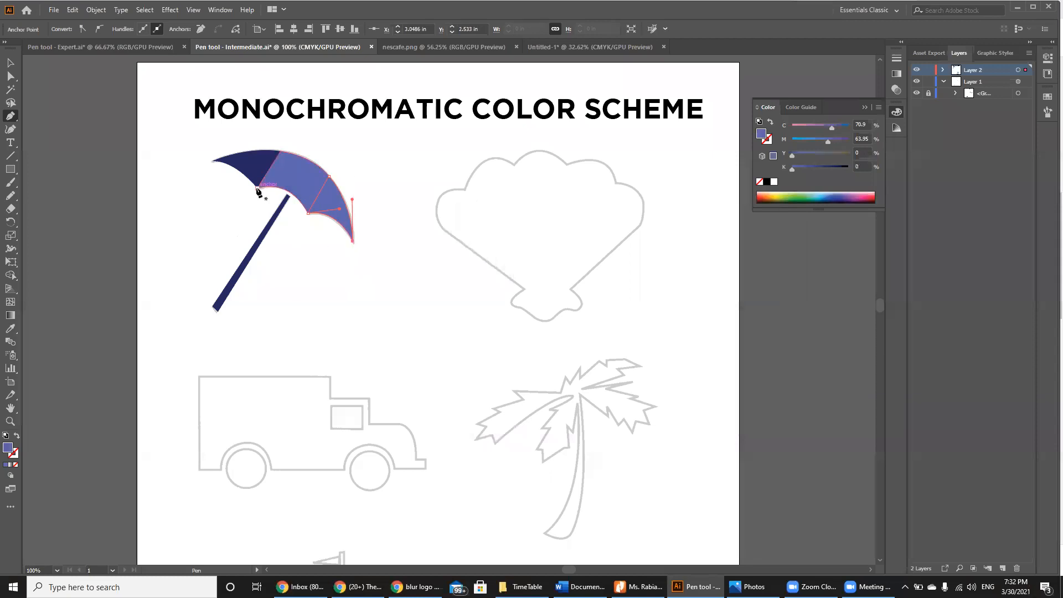
Step: Fill the canopy's right panel with a light blue, C 44.35, M 36.79, Y 0, K 0, and deselect it
{"action": "left_click", "coordinate": [10, 63]}
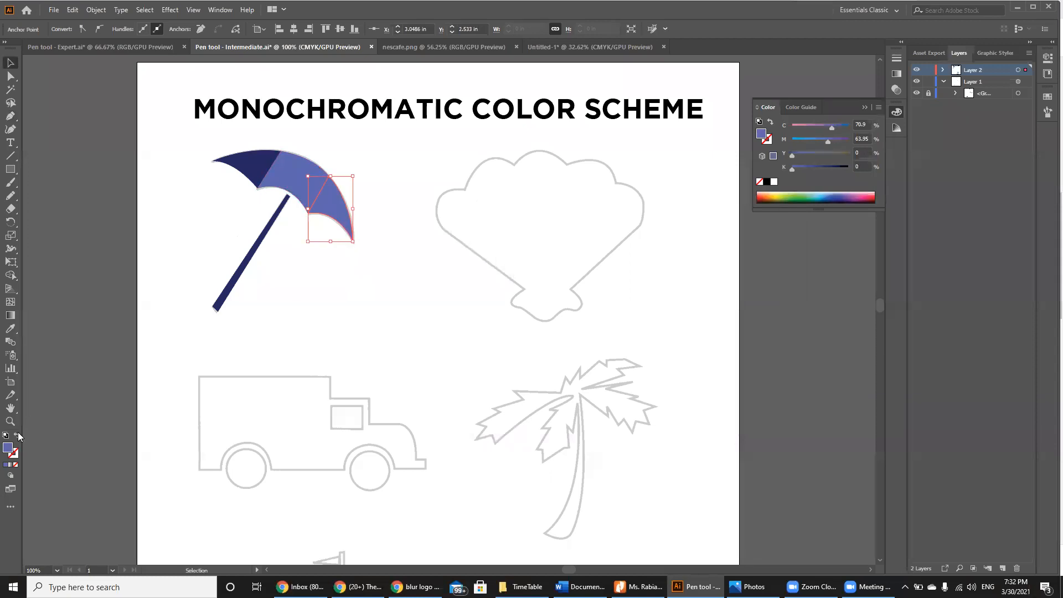
{"action": "double_click", "coordinate": [10, 450]}
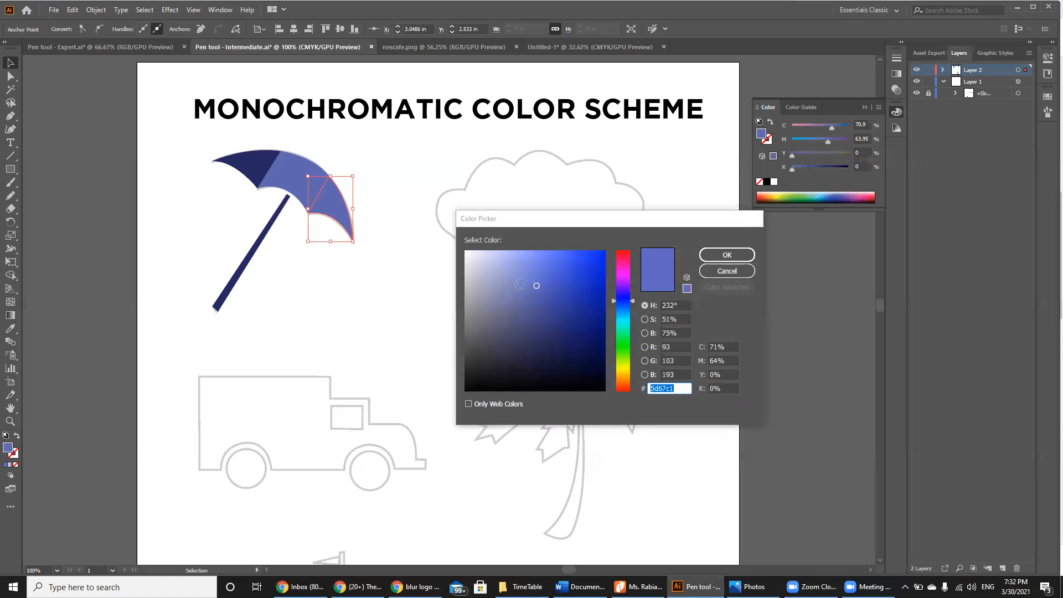
{"action": "key", "text": "Return"}
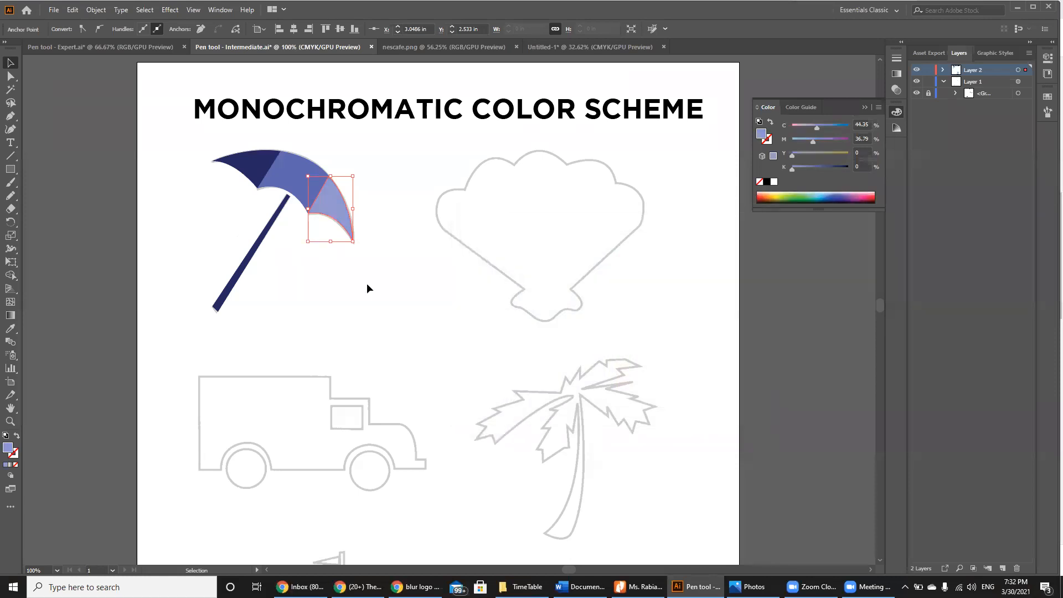
{"action": "left_click", "coordinate": [366, 283]}
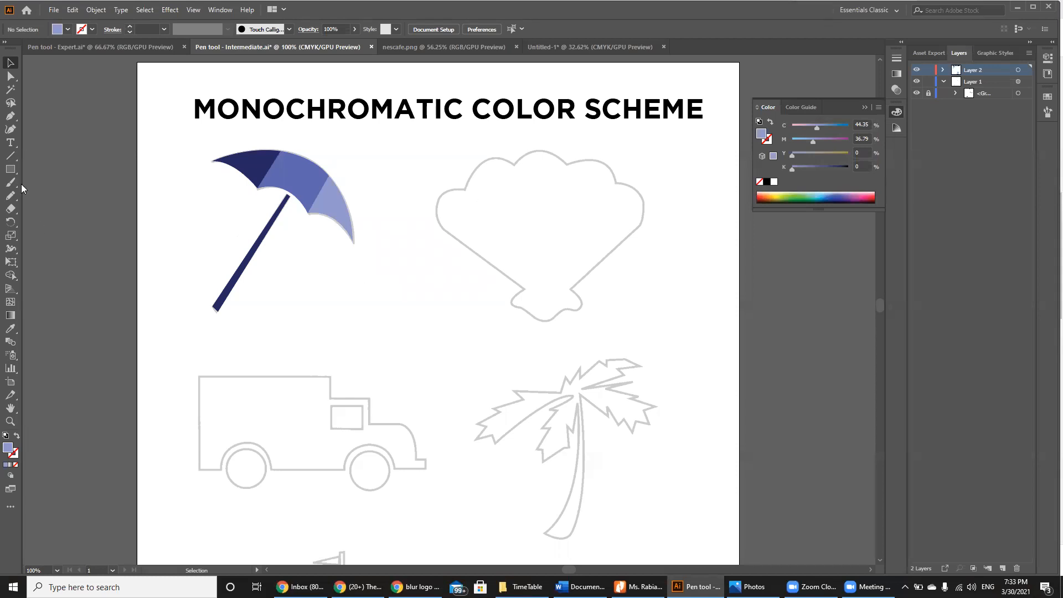
Step: Move the three canopy panels slightly apart to leave narrow gaps between them, and deselect
{"action": "key", "text": "a"}
{"action": "left_click_drag", "start_coordinate": [341, 204], "coordinate": [346, 208]}
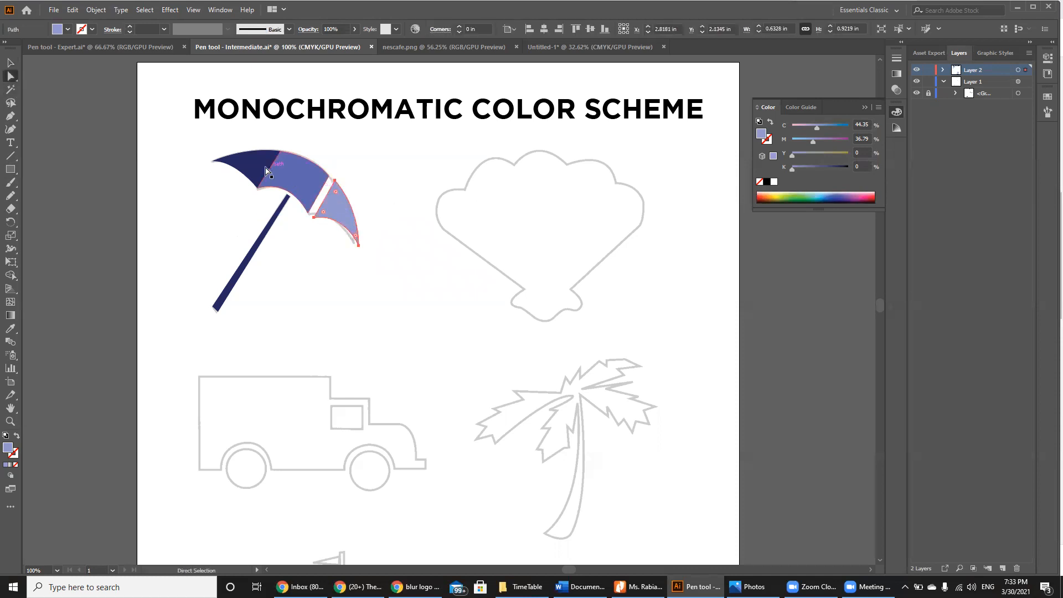
{"action": "left_click_drag", "start_coordinate": [249, 161], "coordinate": [296, 167]}
{"action": "left_click", "coordinate": [286, 271]}
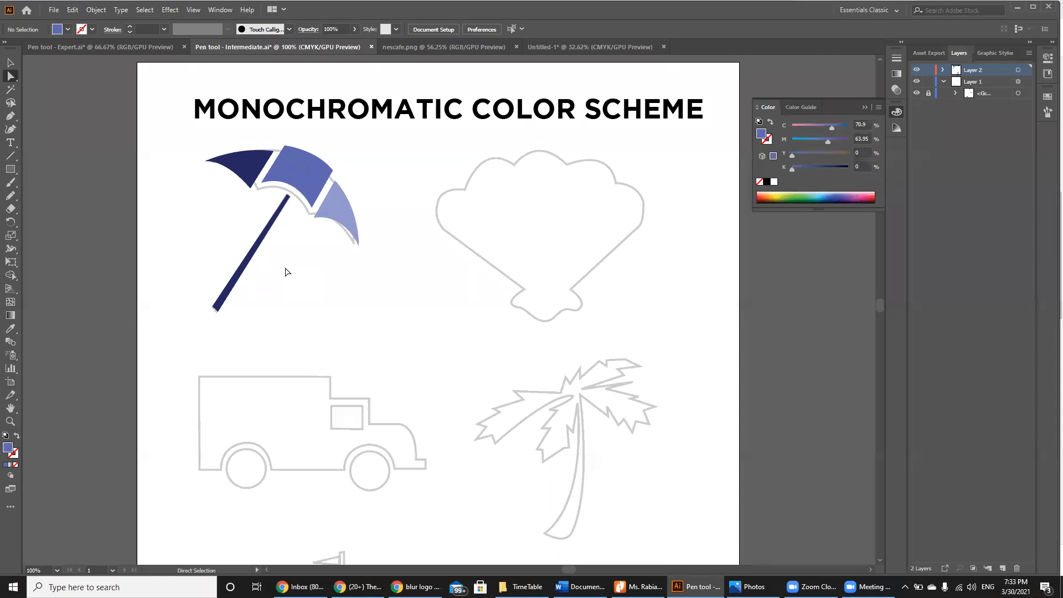
Step: Open the fill color of the canopy's left panel for editing and pick a vivid blue, #1726af
{"action": "left_click", "coordinate": [241, 169]}
{"action": "double_click", "coordinate": [8, 448]}
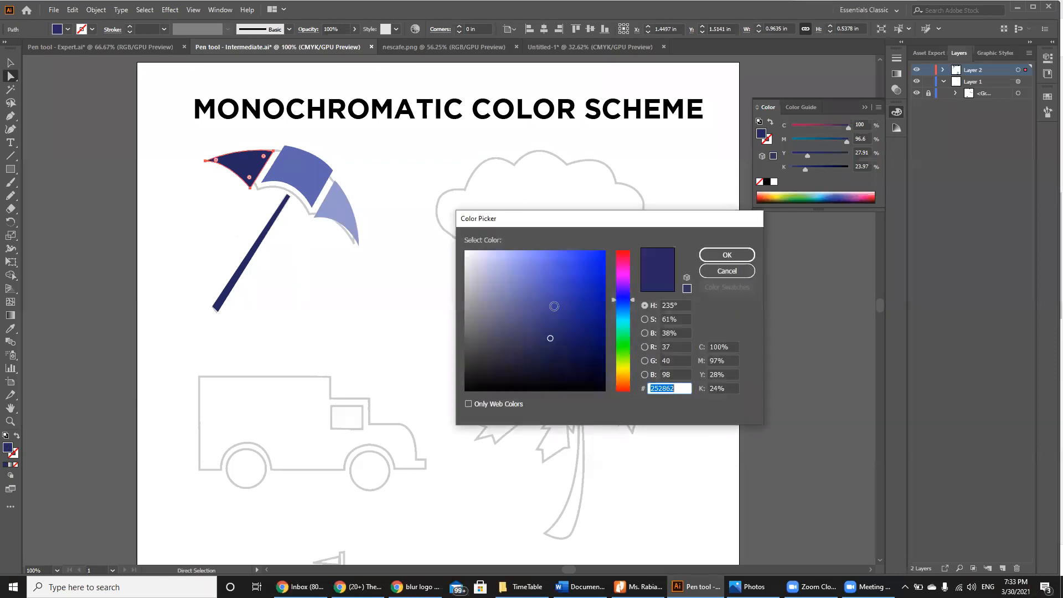
{"action": "left_click_drag", "start_coordinate": [650, 223], "coordinate": [558, 175]}
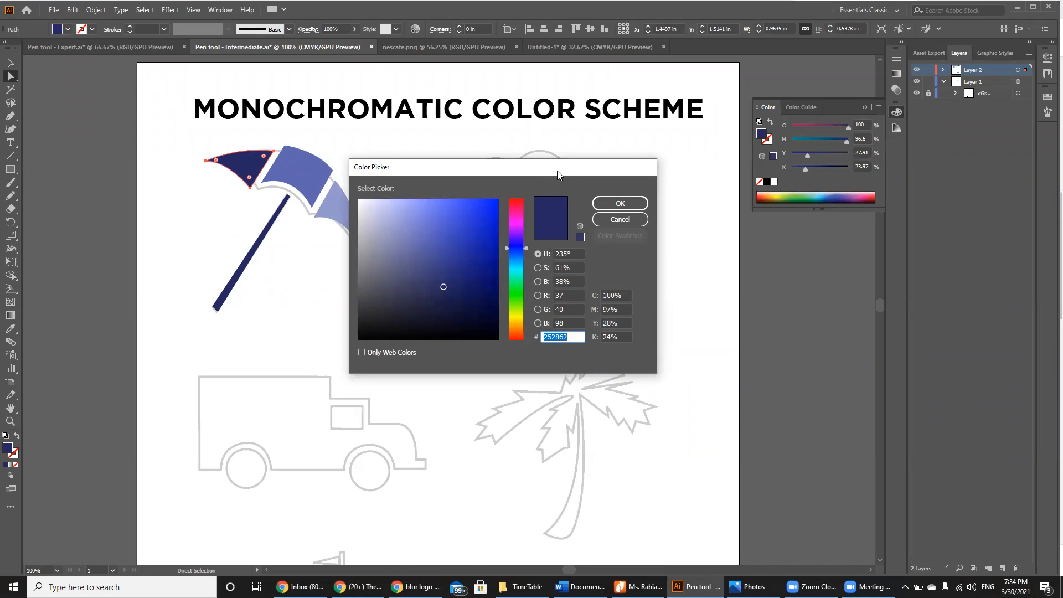
{"action": "left_click", "coordinate": [475, 227]}
{"action": "left_click", "coordinate": [480, 242]}
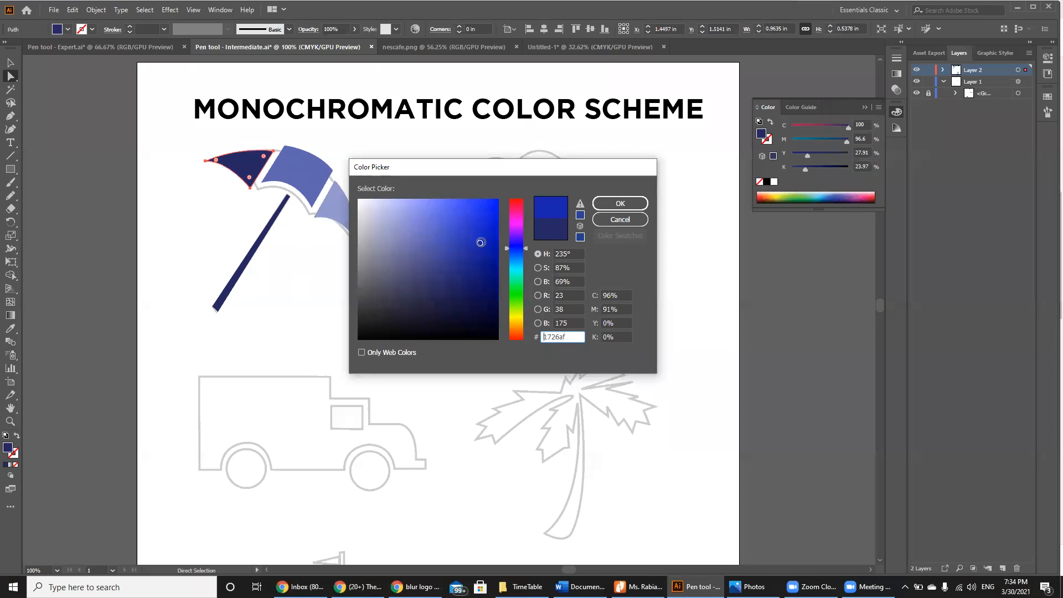
Step: Examine the RGB, HSB and CMYK values of the picked blue in the Color Picker
{"action": "left_click", "coordinate": [565, 294]}
{"action": "double_click", "coordinate": [566, 306]}
{"action": "double_click", "coordinate": [571, 322]}
{"action": "double_click", "coordinate": [566, 293]}
{"action": "double_click", "coordinate": [567, 308]}
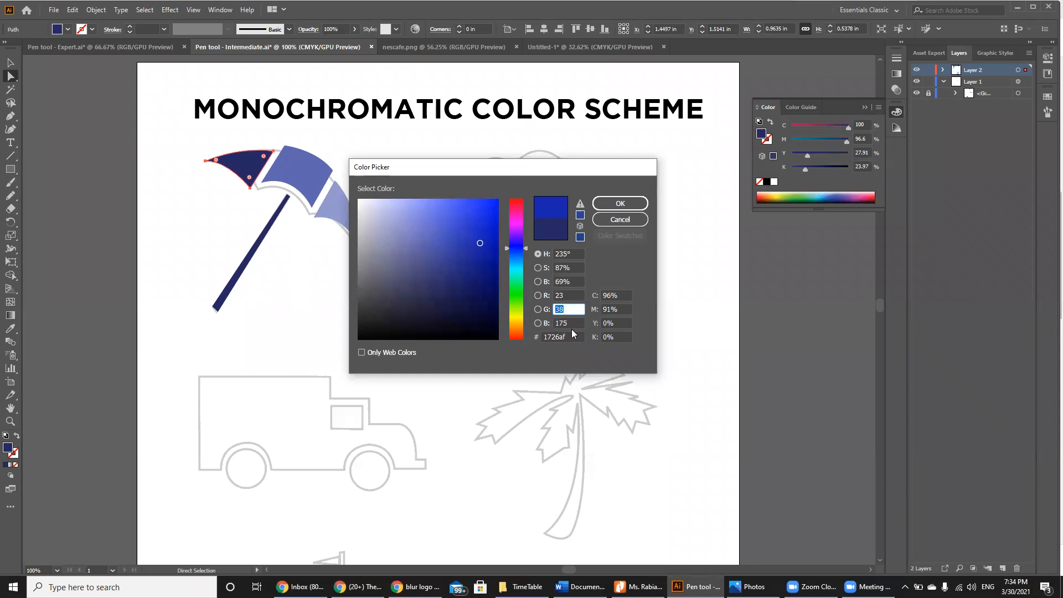
{"action": "double_click", "coordinate": [571, 324]}
{"action": "left_click", "coordinate": [560, 282]}
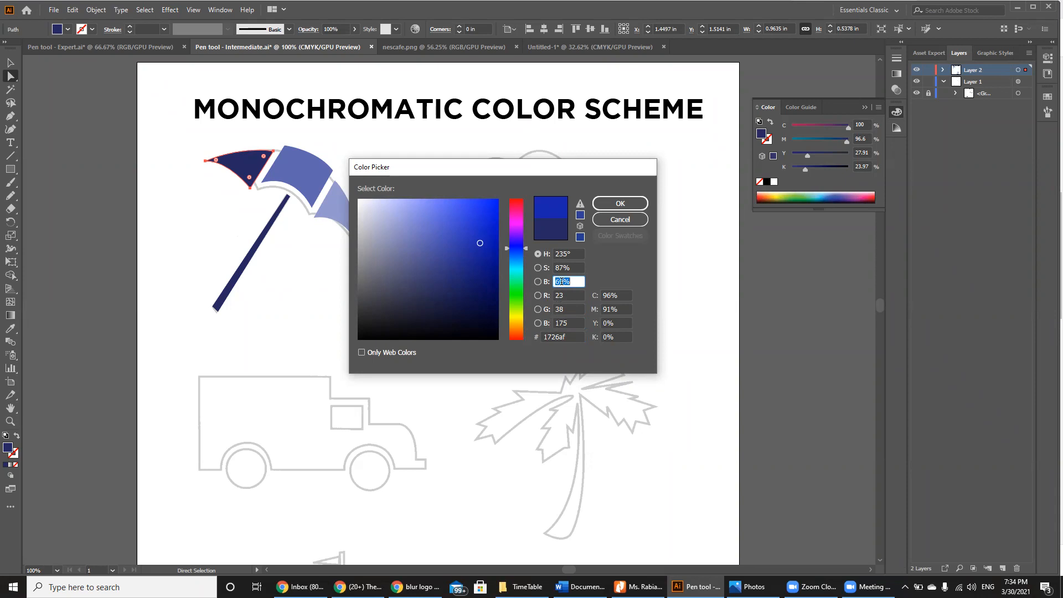
{"action": "left_click", "coordinate": [561, 253]}
{"action": "left_click", "coordinate": [561, 267]}
{"action": "left_click", "coordinate": [569, 281]}
{"action": "left_click", "coordinate": [609, 295]}
{"action": "double_click", "coordinate": [609, 295]}
{"action": "left_click", "coordinate": [612, 308]}
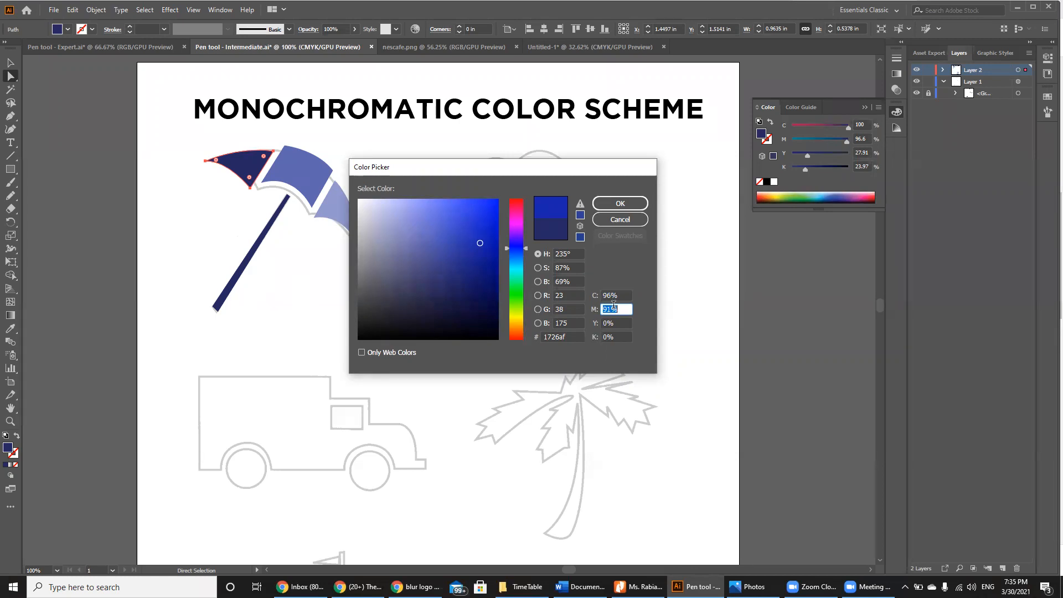
{"action": "left_click", "coordinate": [610, 323]}
{"action": "left_click", "coordinate": [610, 334]}
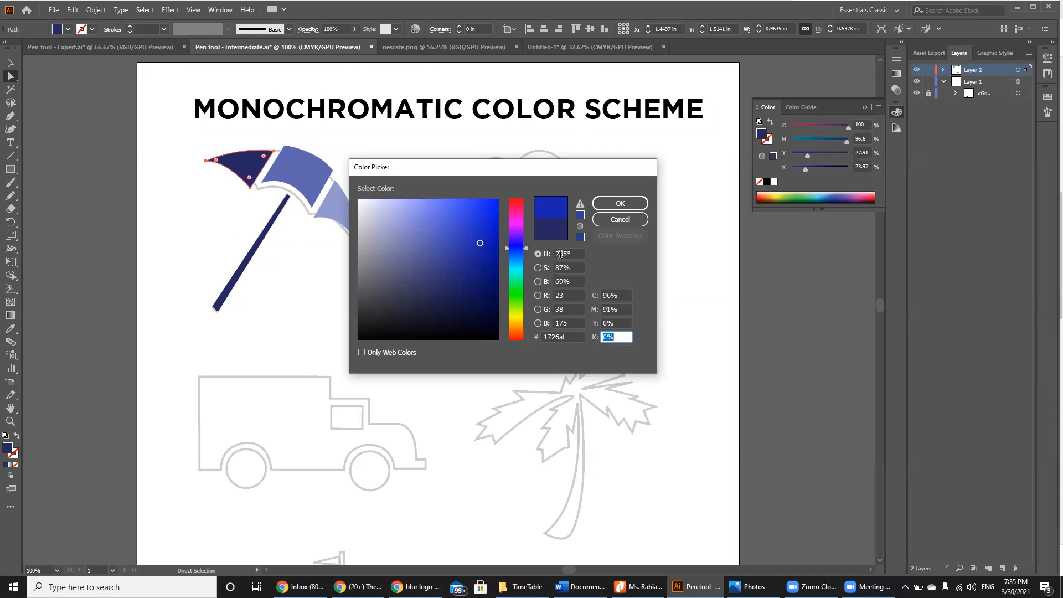
Step: Set the left panel's fill brightness to 60% and apply the color
{"action": "left_click", "coordinate": [563, 281]}
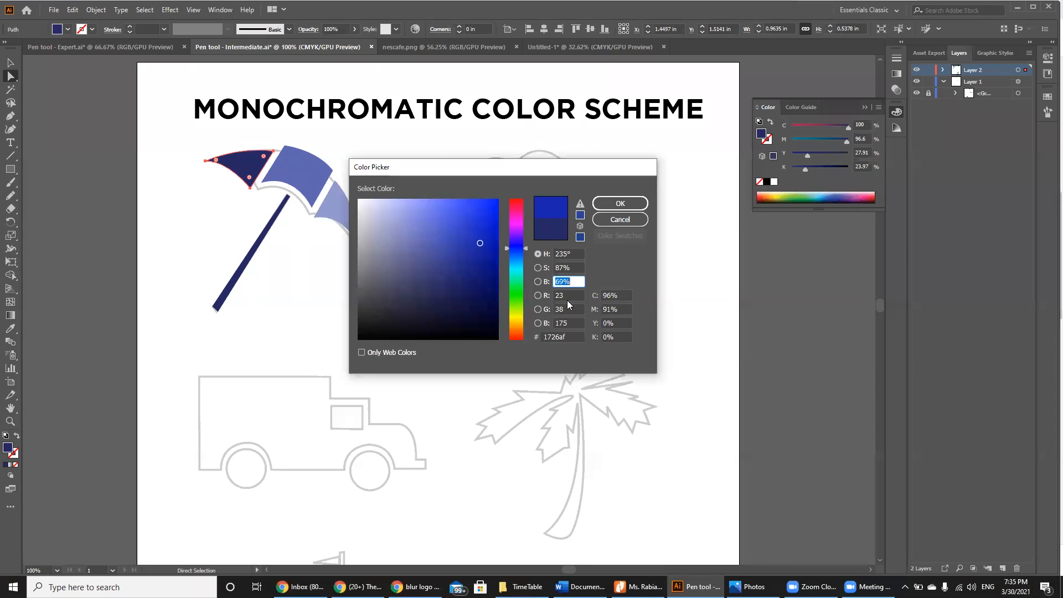
{"action": "type", "text": "60"}
{"action": "key", "text": "Return"}
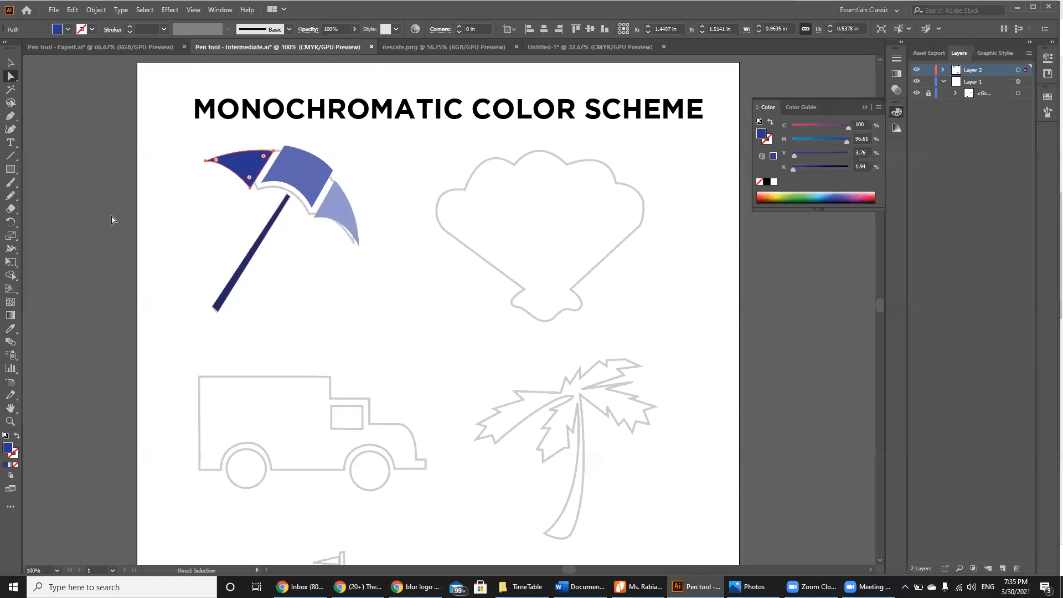
Step: Copy the left panel's fill onto the canopy's middle panel with the Eyedropper
{"action": "left_click", "coordinate": [293, 178]}
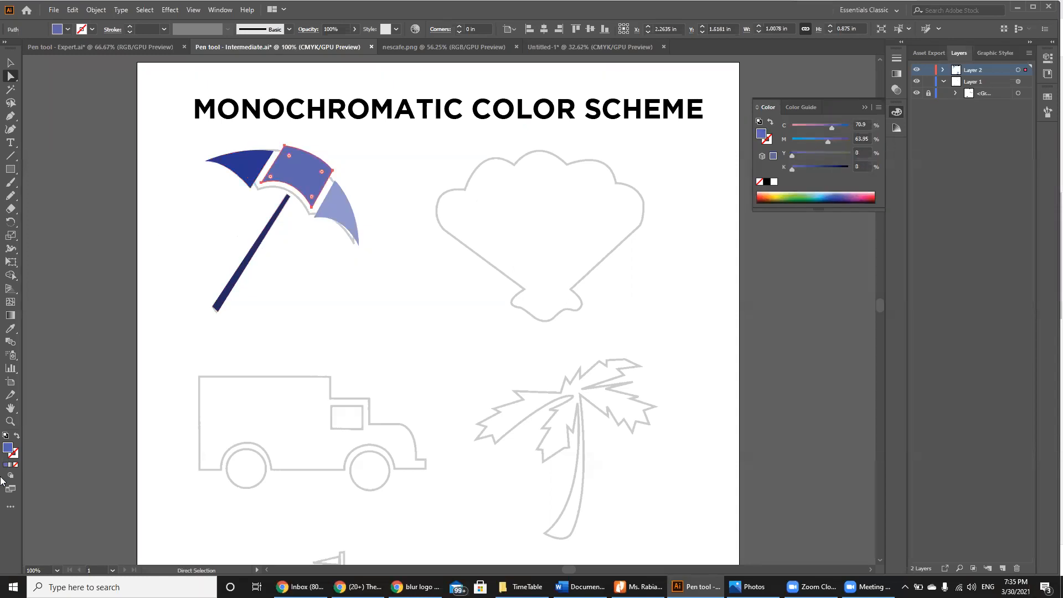
{"action": "double_click", "coordinate": [8, 448]}
{"action": "left_click", "coordinate": [620, 221]}
{"action": "left_click", "coordinate": [10, 328]}
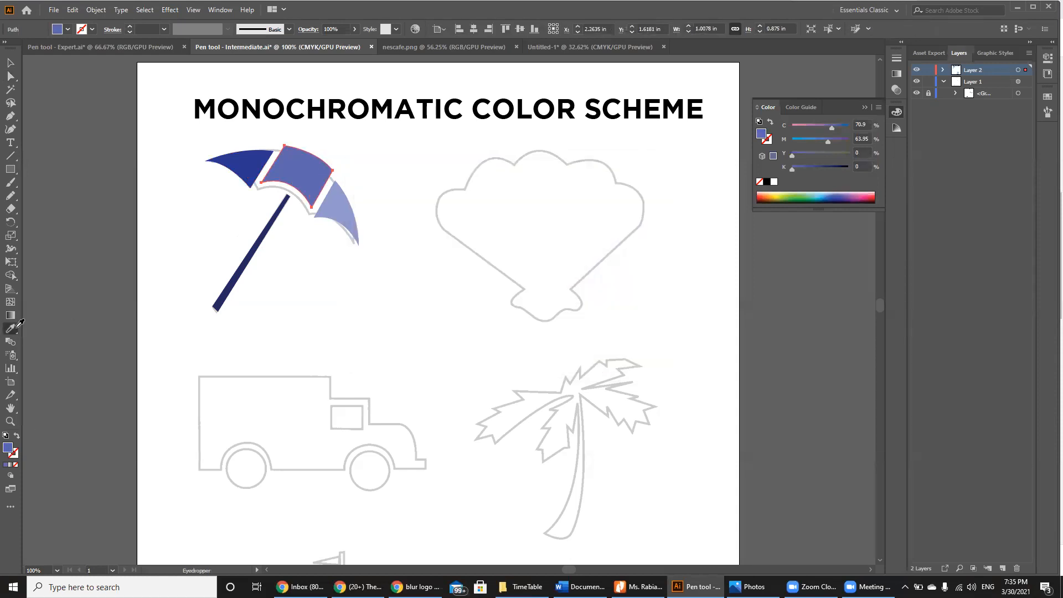
{"action": "left_click", "coordinate": [239, 160]}
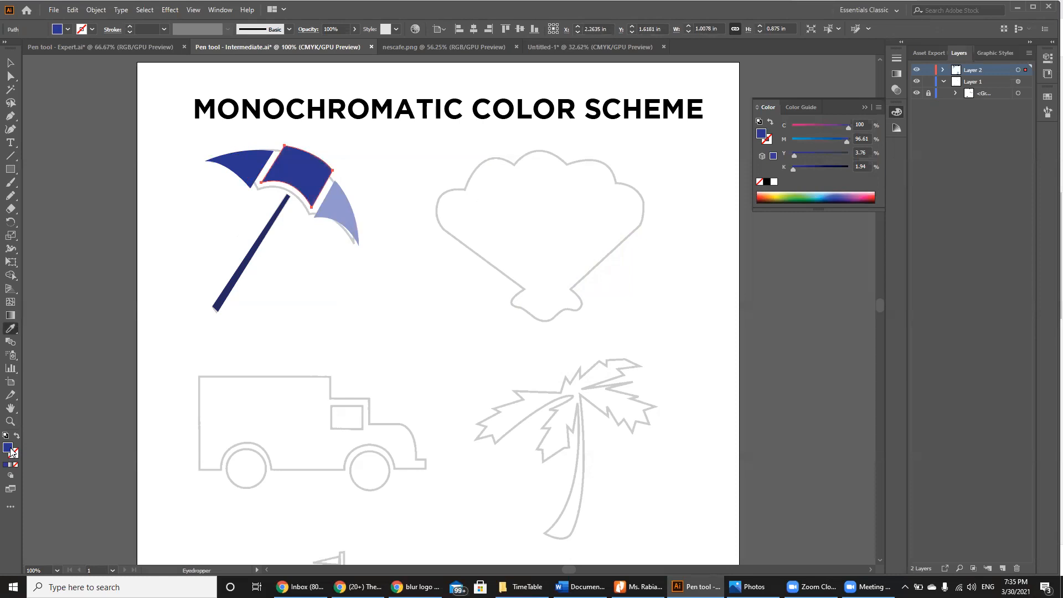
Step: Set the middle panel's fill brightness to 60%
{"action": "double_click", "coordinate": [8, 448]}
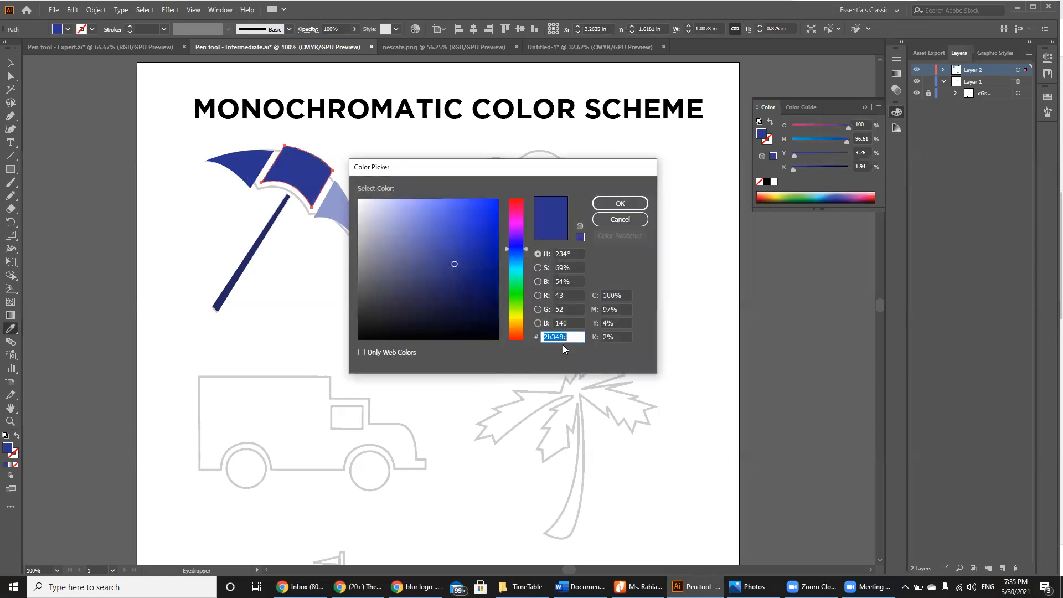
{"action": "left_click", "coordinate": [570, 280]}
{"action": "type", "text": "60"}
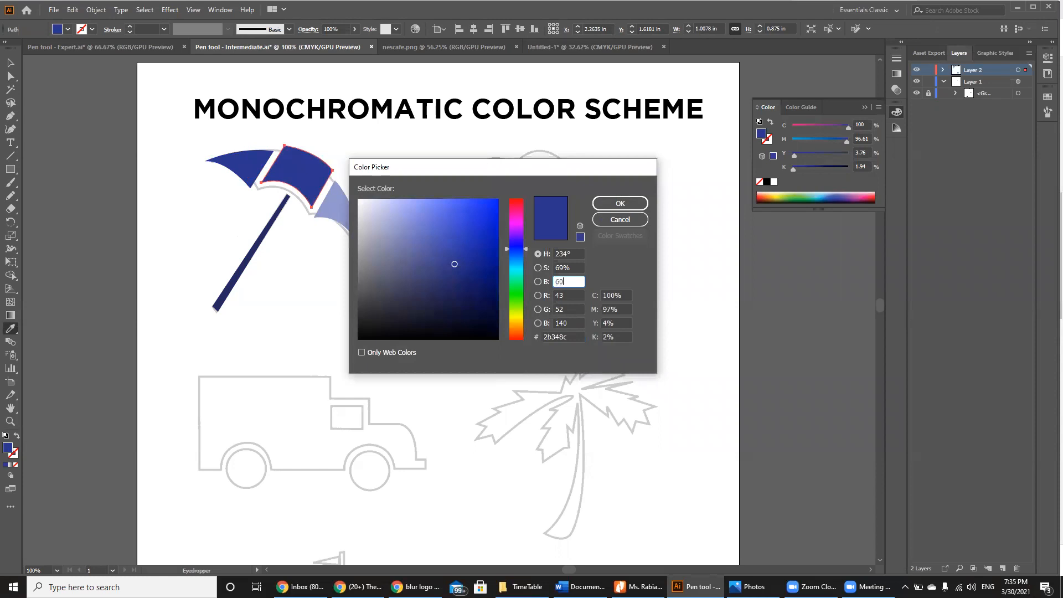
{"action": "key", "text": "Tab"}
{"action": "key", "text": "Return"}
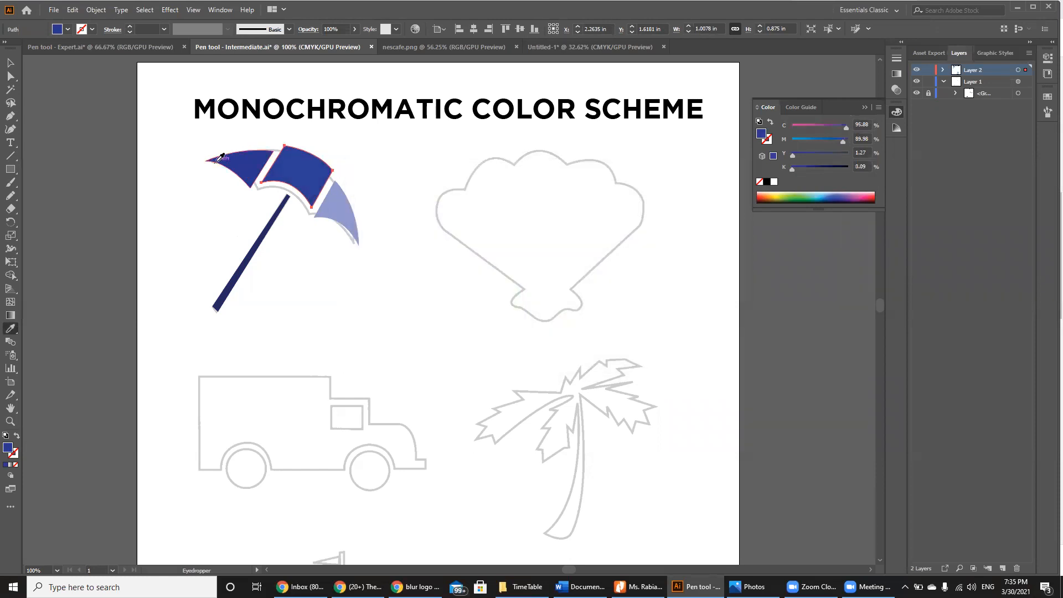
Step: Match the left panel's fill to the middle panel's blue with the Eyedropper
{"action": "left_click", "coordinate": [16, 75]}
{"action": "left_click", "coordinate": [235, 160]}
{"action": "left_click", "coordinate": [10, 328]}
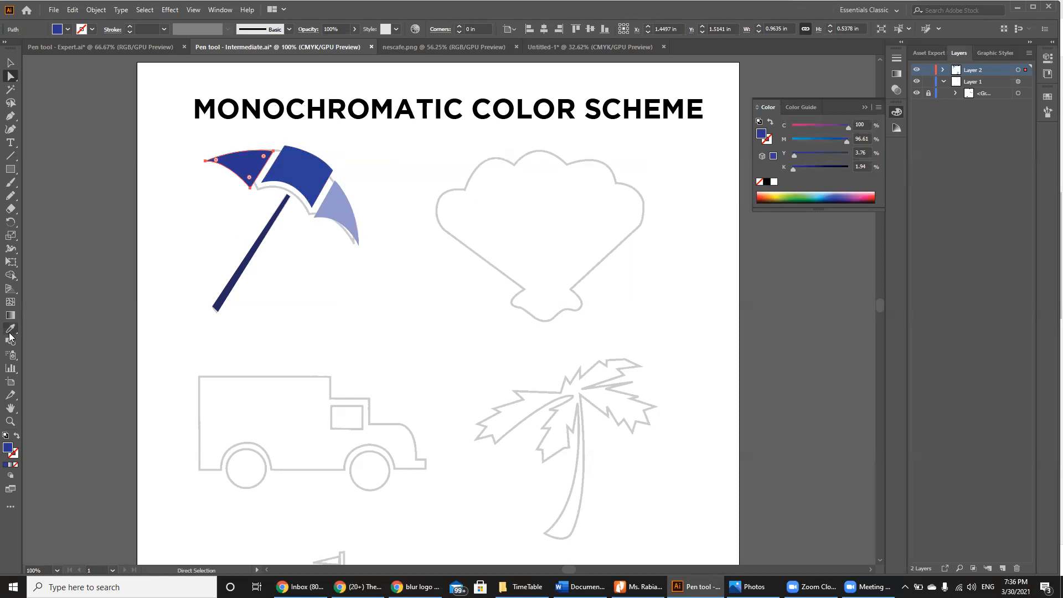
{"action": "left_click", "coordinate": [308, 173]}
Step: Darken the middle panel's fill to 20% brightness and deselect it
{"action": "left_click", "coordinate": [10, 76]}
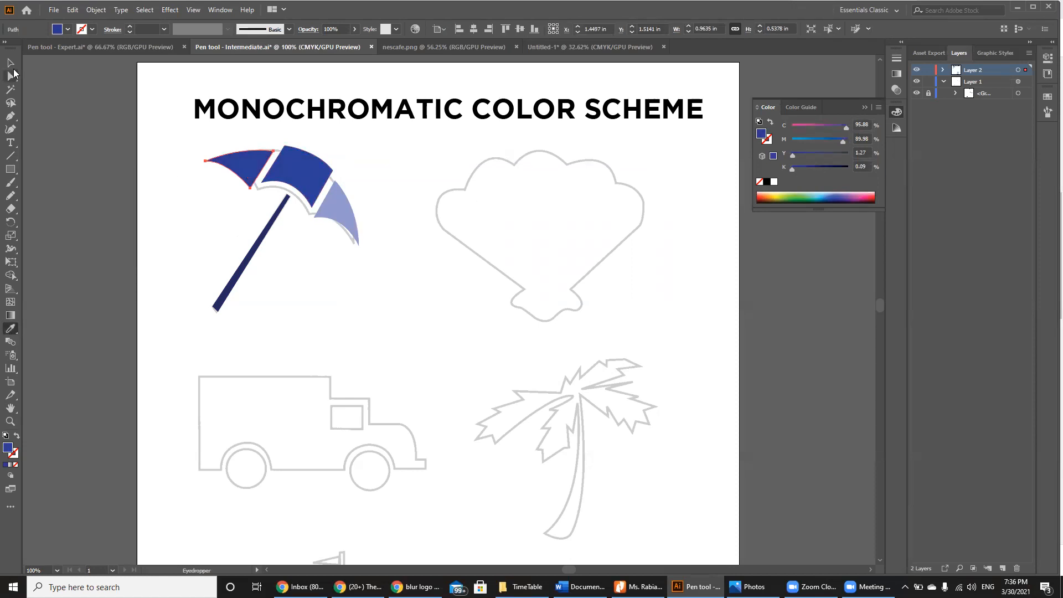
{"action": "left_click", "coordinate": [303, 192]}
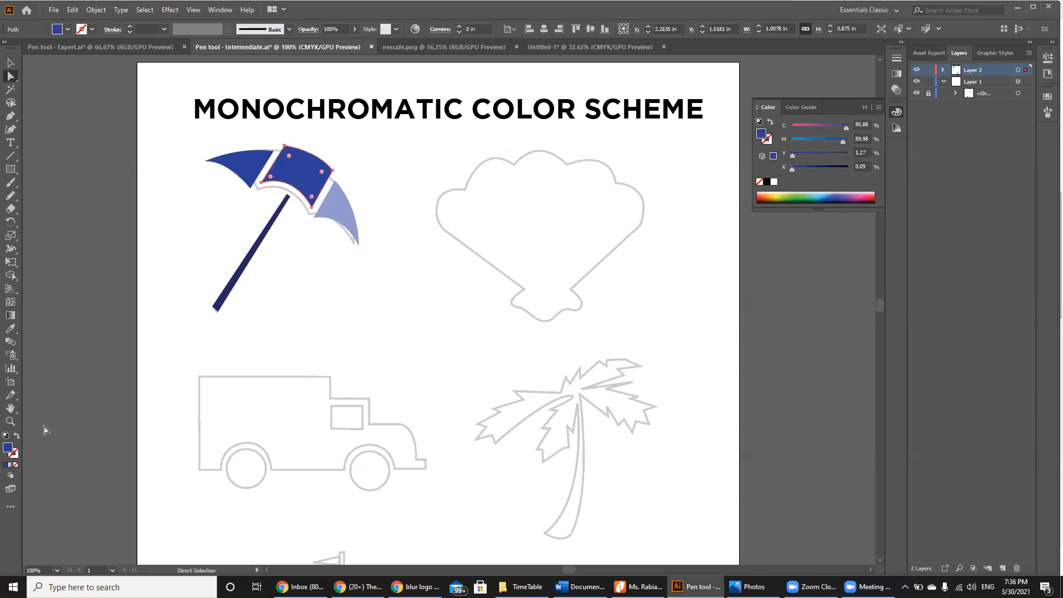
{"action": "double_click", "coordinate": [7, 447]}
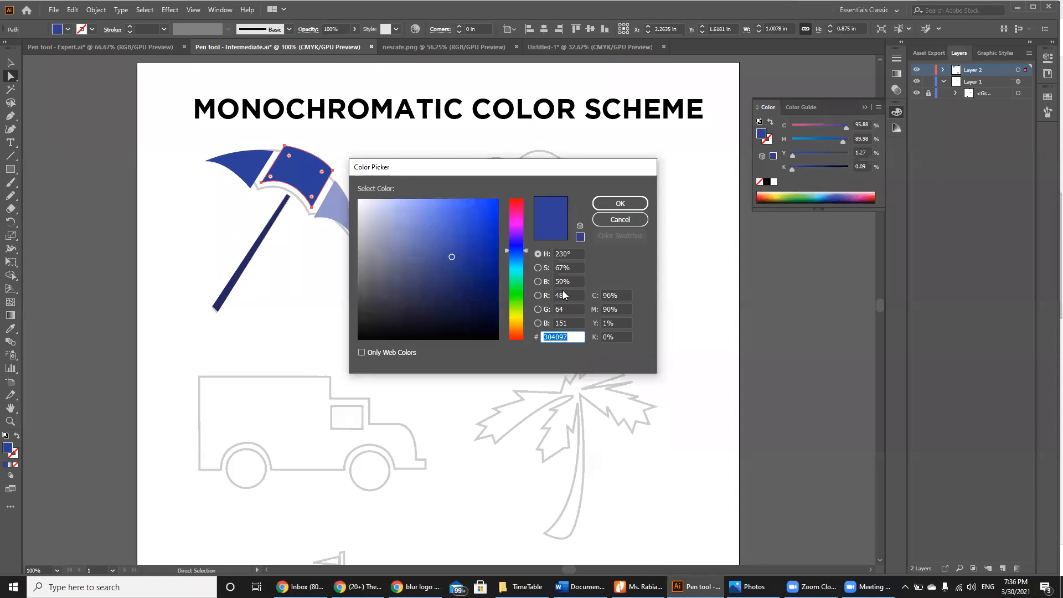
{"action": "double_click", "coordinate": [563, 282]}
{"action": "type", "text": "60"}
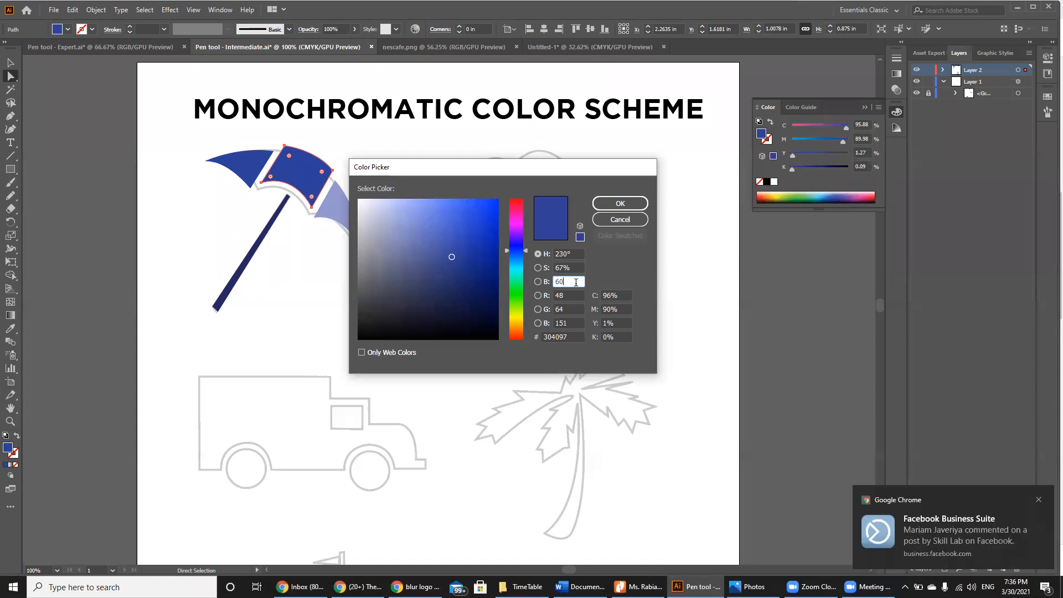
{"action": "key", "text": "BackSpace"}
{"action": "key", "text": "BackSpace"}
{"action": "type", "text": "20"}
{"action": "key", "text": "Return"}
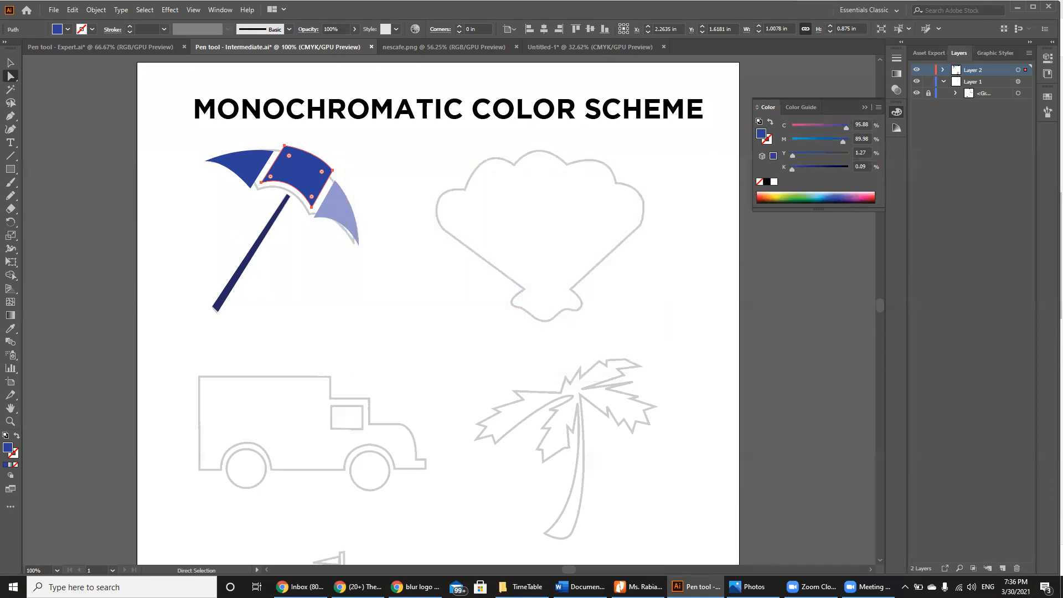
{"action": "left_click", "coordinate": [198, 205]}
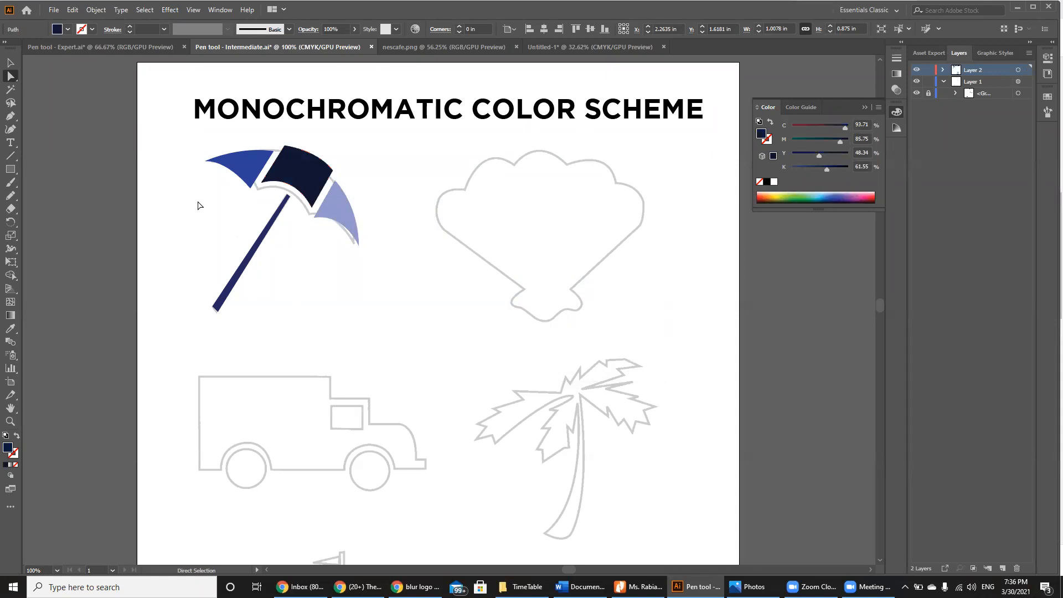
Step: Copy the left panel's fill onto the right panel with the Eyedropper and set its brightness to 80%
{"action": "left_click", "coordinate": [335, 209]}
{"action": "key", "text": "i"}
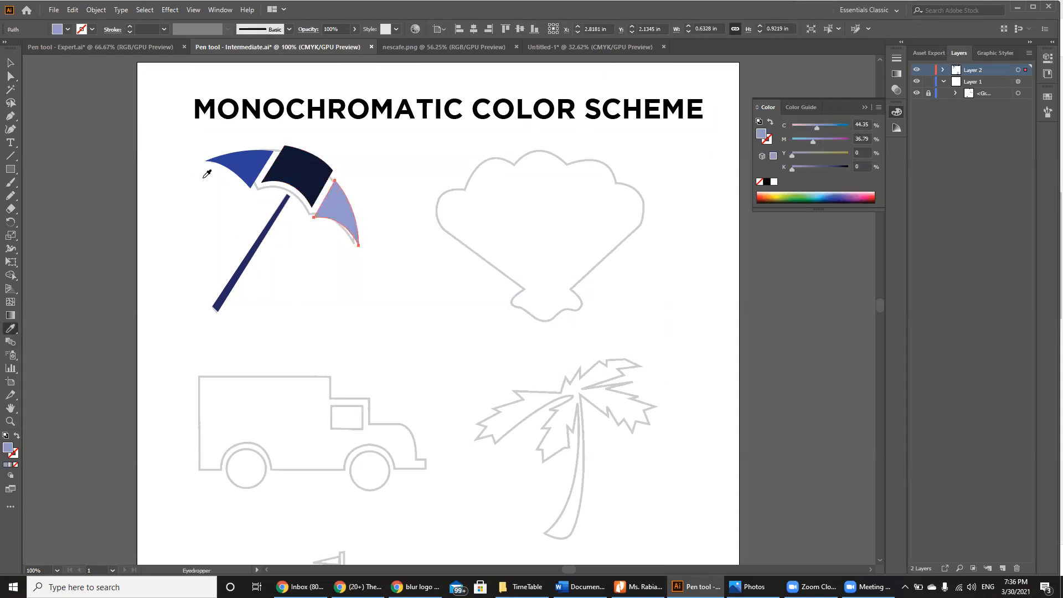
{"action": "left_click", "coordinate": [252, 155]}
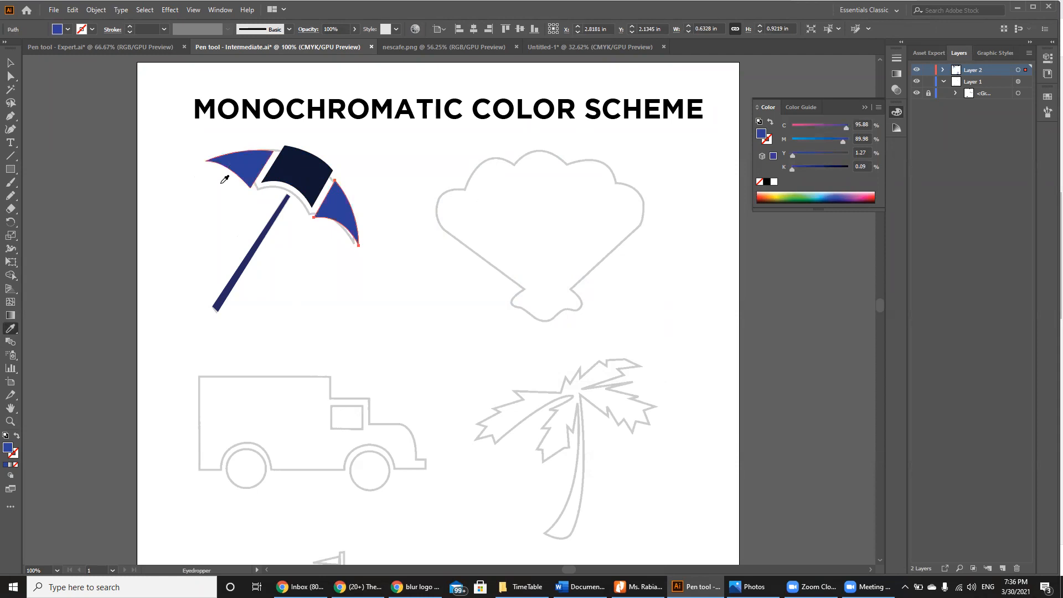
{"action": "double_click", "coordinate": [8, 448]}
{"action": "left_click", "coordinate": [569, 281]}
{"action": "type", "text": "60"}
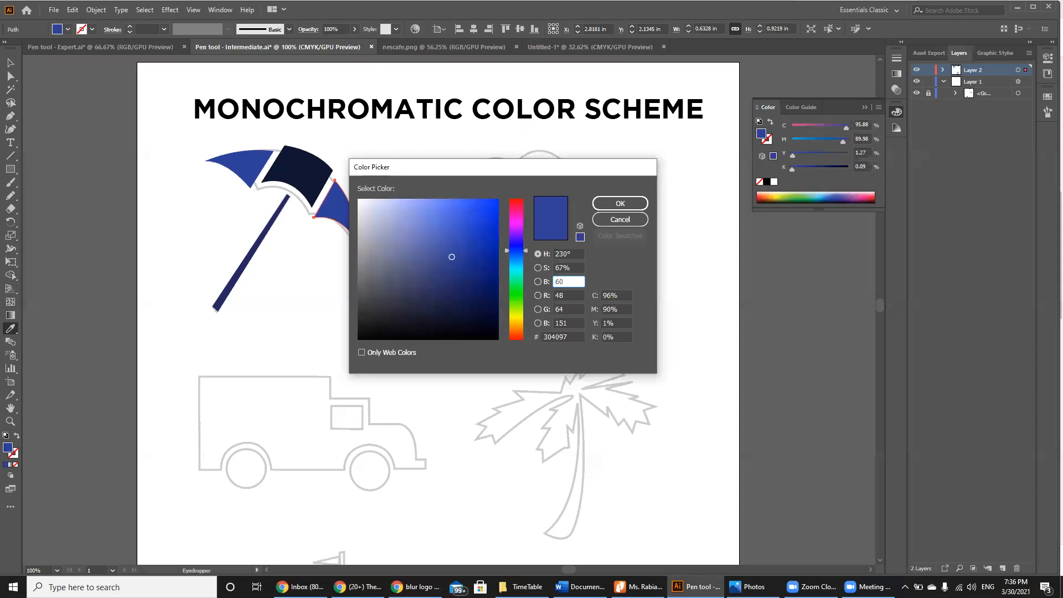
{"action": "key", "text": "BackSpace"}
{"action": "key", "text": "BackSpace"}
{"action": "type", "text": "80"}
{"action": "key", "text": "Return"}
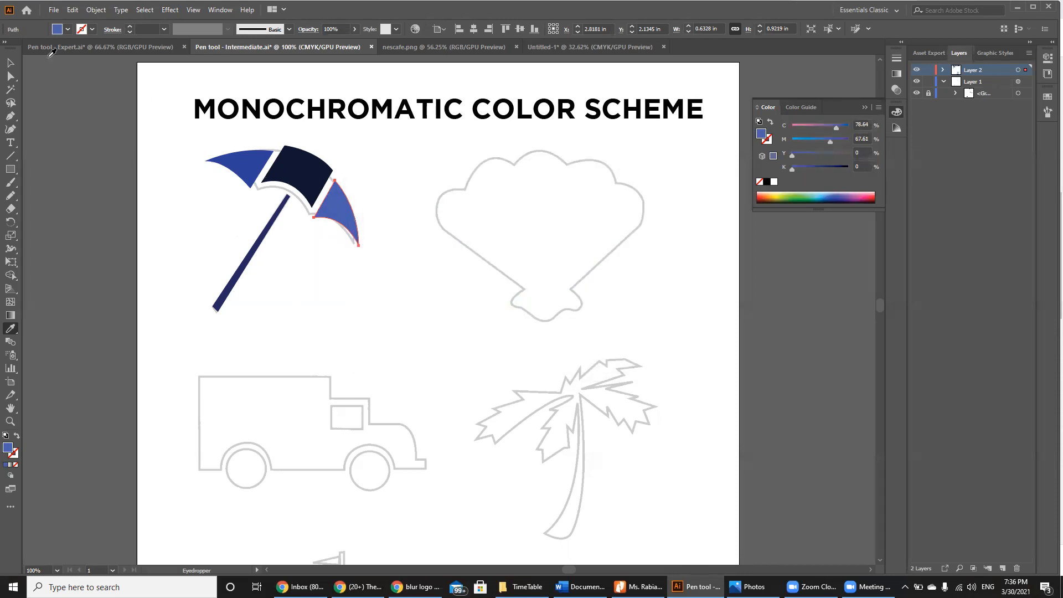
Step: Set the middle panel's fill brightness to 45%
{"action": "left_click", "coordinate": [10, 76]}
{"action": "left_click", "coordinate": [293, 169]}
{"action": "double_click", "coordinate": [7, 446]}
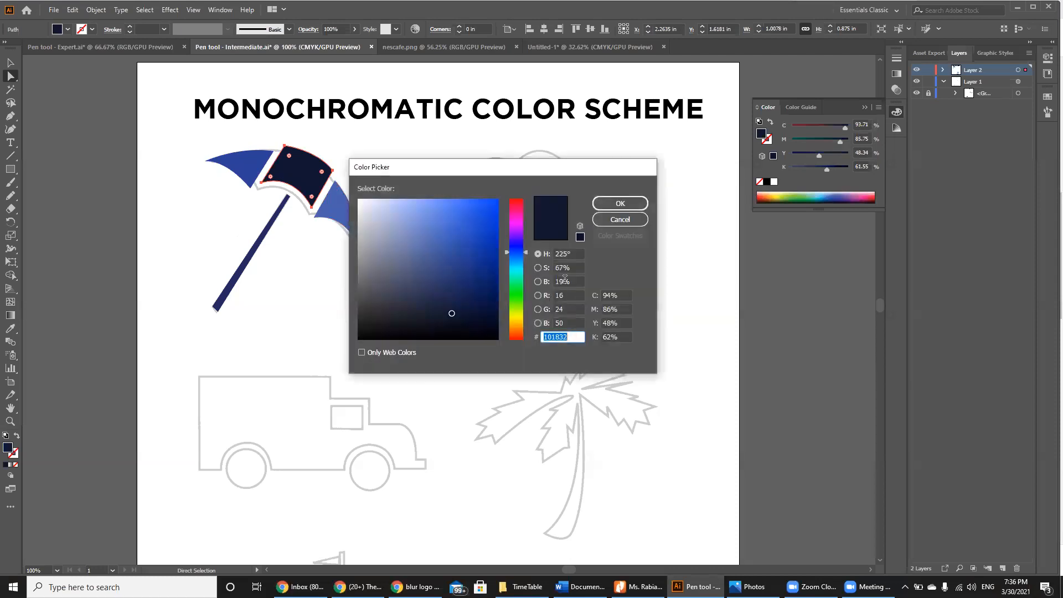
{"action": "left_click", "coordinate": [564, 281]}
{"action": "type", "text": "45"}
{"action": "key", "text": "Return"}
Step: Nudge the middle panel down and to the left so it sits back on the umbrella outline
{"action": "key", "text": "v"}
{"action": "left_click", "coordinate": [263, 170]}
{"action": "left_click", "coordinate": [315, 176]}
{"action": "key", "text": "Down"}
{"action": "key", "text": "Down"}
{"action": "key", "text": "Left"}
{"action": "key", "text": "Left"}
{"action": "key", "text": "Left"}
{"action": "key", "text": "Left"}
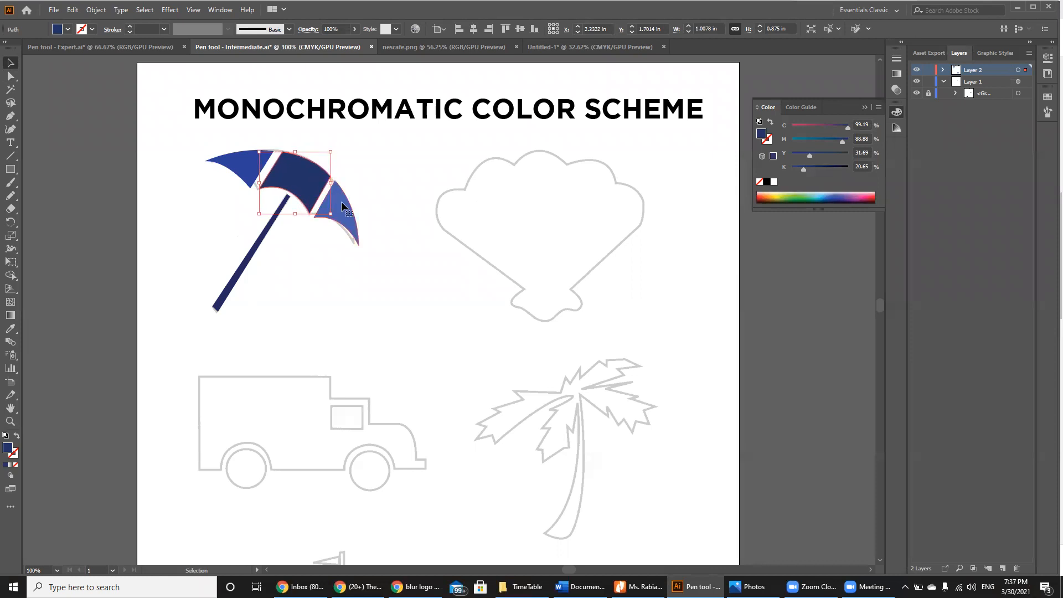
Step: Nudge the right panel up and to the left until it meets the middle panel along the umbrella outline
{"action": "double_click", "coordinate": [340, 200]}
{"action": "left_click", "coordinate": [343, 202]}
{"action": "double_click", "coordinate": [463, 271]}
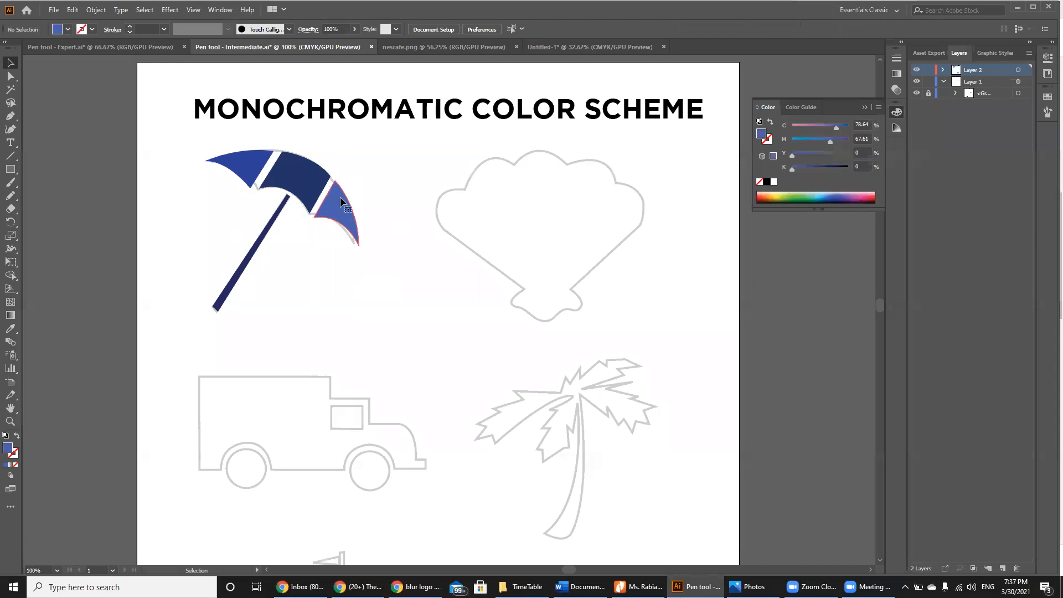
{"action": "left_click", "coordinate": [340, 197]}
{"action": "key", "text": "Up"}
{"action": "key", "text": "Up"}
{"action": "key", "text": "Up"}
{"action": "key", "text": "Up"}
{"action": "key", "text": "Up"}
{"action": "key", "text": "Up"}
{"action": "key", "text": "Up"}
{"action": "key", "text": "Left"}
{"action": "key", "text": "Left"}
{"action": "key", "text": "Left"}
{"action": "key", "text": "Down"}
{"action": "key", "text": "Down"}
{"action": "key", "text": "Down"}
{"action": "key", "text": "Down"}
Step: Move the left panel to the right to close its gap with the middle panel, and deselect it
{"action": "left_click", "coordinate": [244, 158]}
{"action": "left_click_drag", "start_coordinate": [244, 157], "coordinate": [252, 158]}
{"action": "key", "text": "Right"}
{"action": "left_click", "coordinate": [339, 289]}
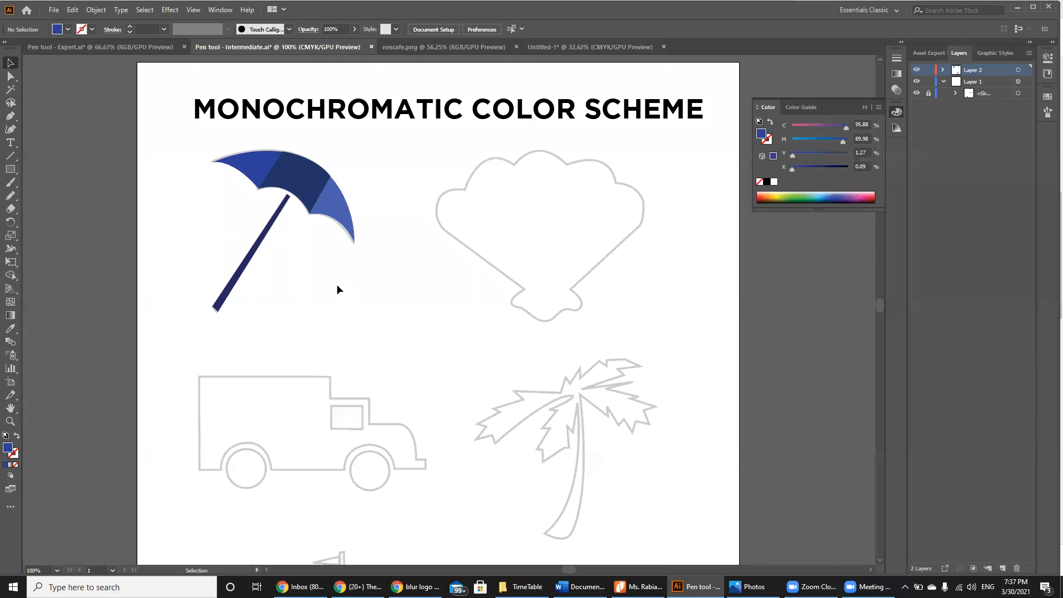
{"action": "left_click_drag", "start_coordinate": [431, 156], "coordinate": [669, 337]}
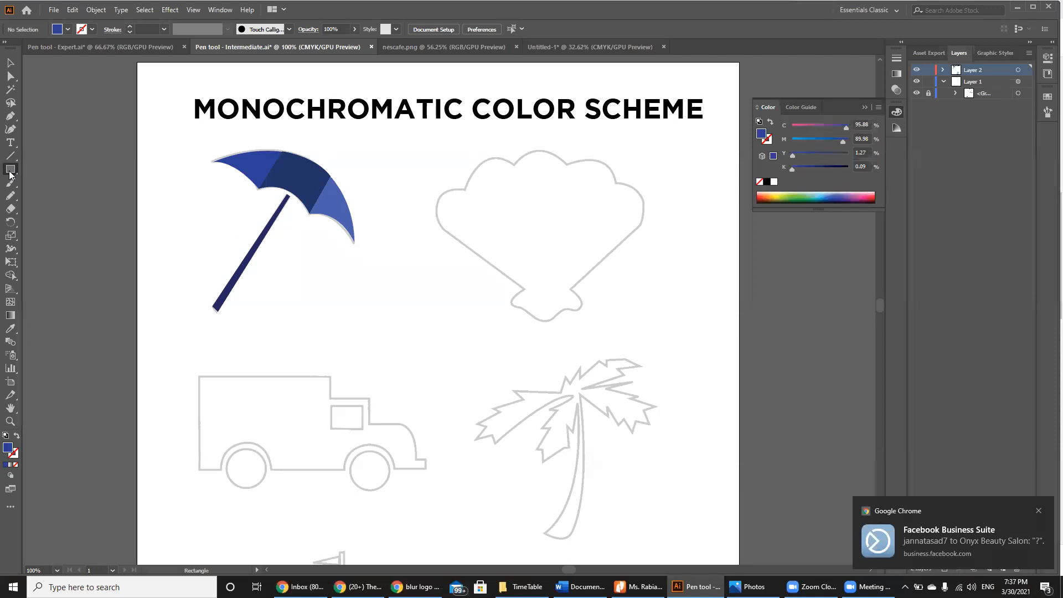
{"action": "left_click_drag", "start_coordinate": [253, 272], "coordinate": [268, 287]}
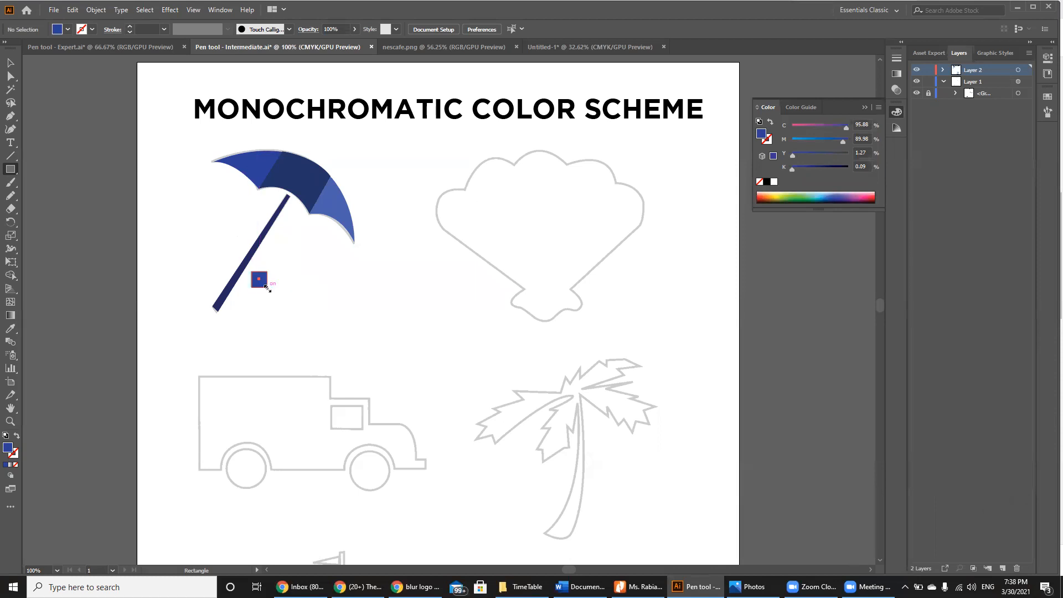
{"action": "left_click", "coordinate": [11, 169]}
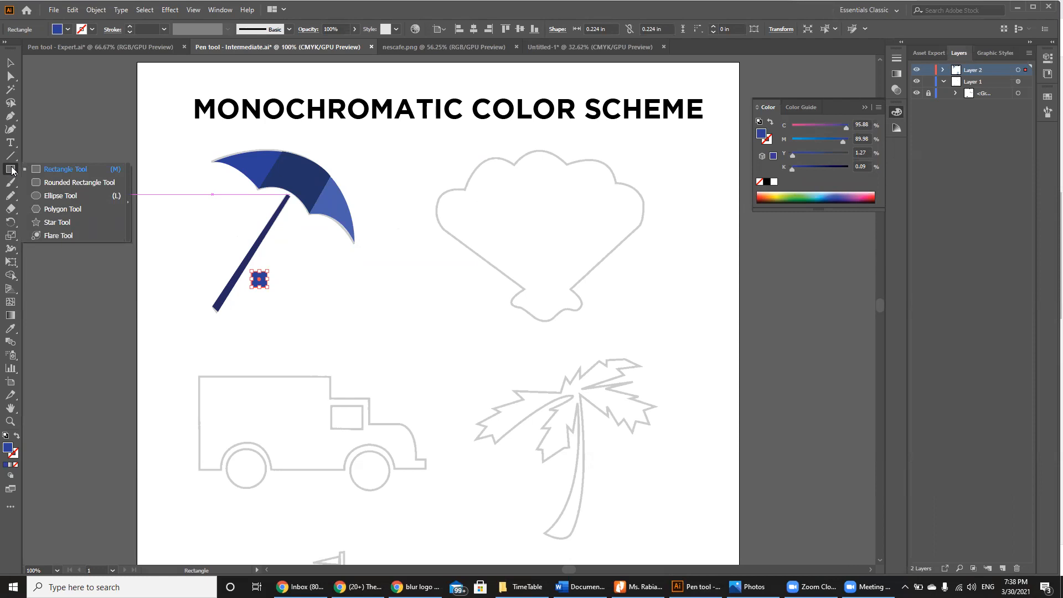
{"action": "left_click", "coordinate": [50, 168]}
{"action": "key", "text": "Delete"}
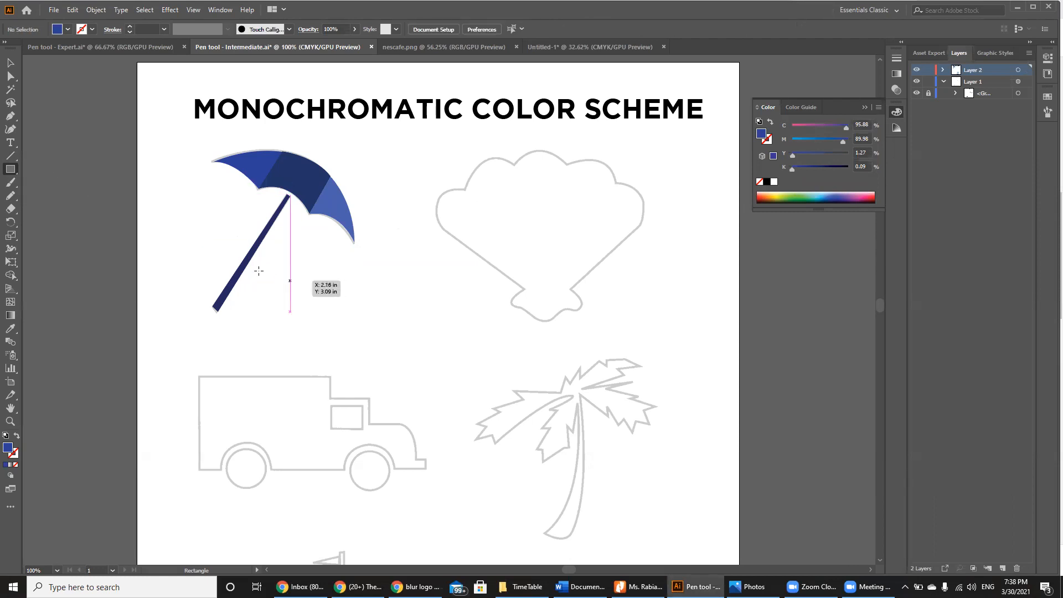
Step: Draw a blue square about 0.23 in wide below the canopy, just right of the umbrella's handle
{"action": "left_click_drag", "start_coordinate": [247, 276], "coordinate": [265, 294]}
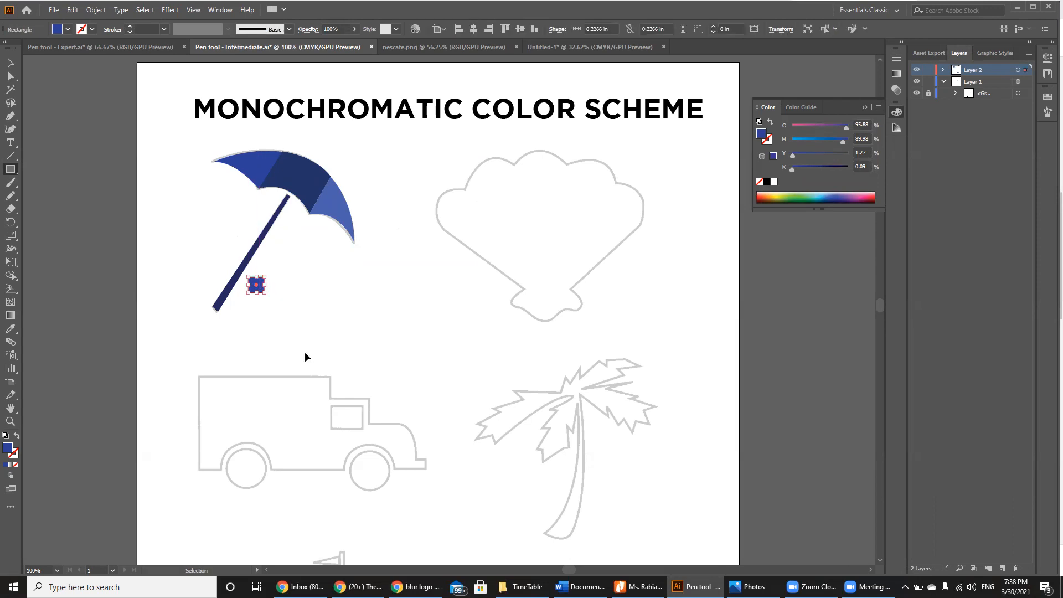
Step: Shrink the blue square beside the umbrella's handle to about 0.2 in wide and set its fill brightness to 60%
{"action": "key", "text": "ctrl+plus"}
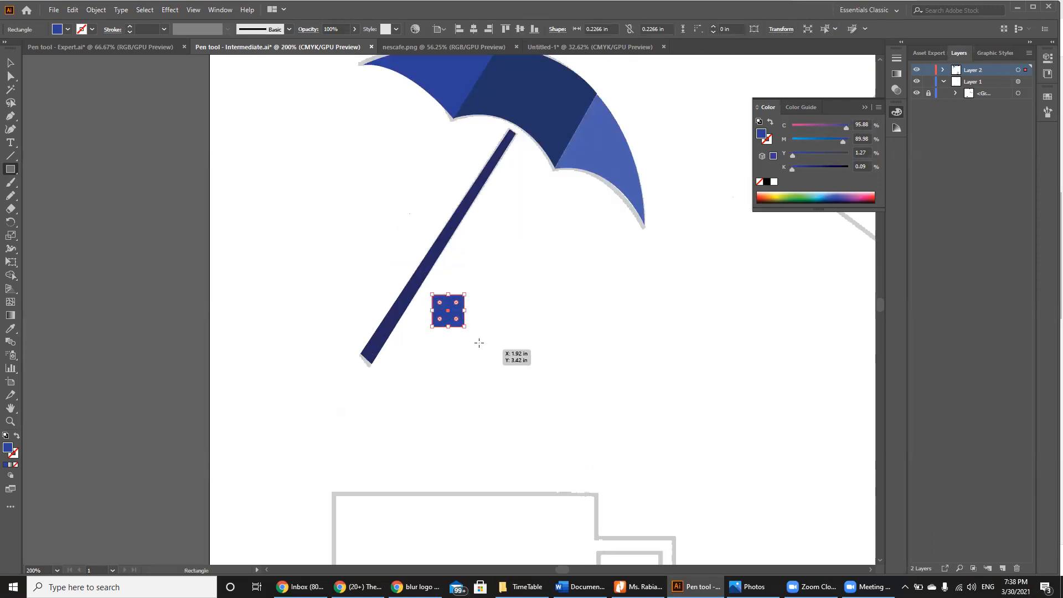
{"action": "left_click_drag", "start_coordinate": [465, 327], "coordinate": [460, 323]}
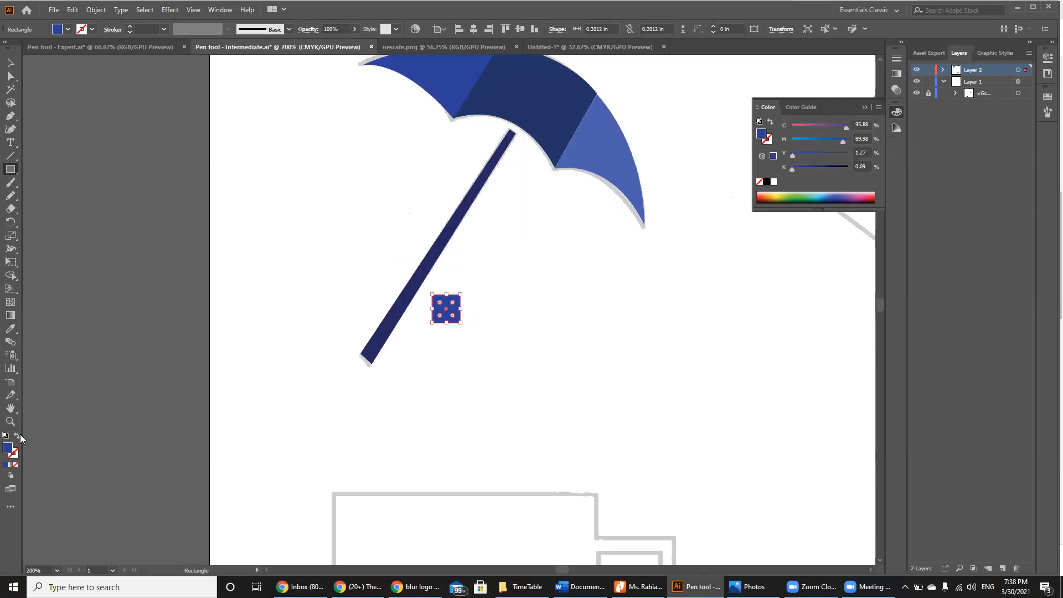
{"action": "double_click", "coordinate": [7, 446]}
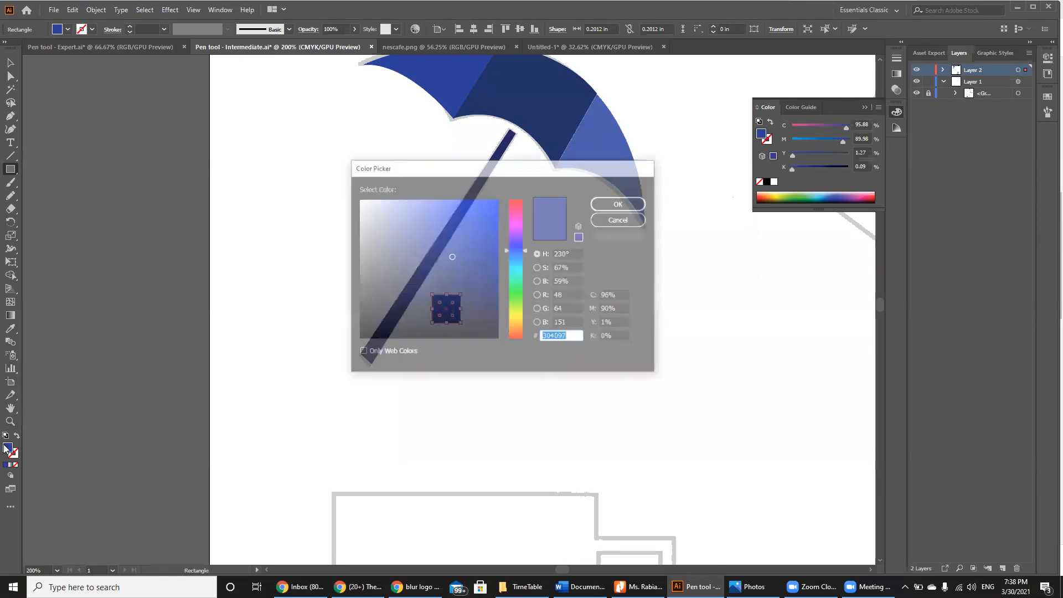
{"action": "double_click", "coordinate": [563, 281]}
{"action": "type", "text": "60"}
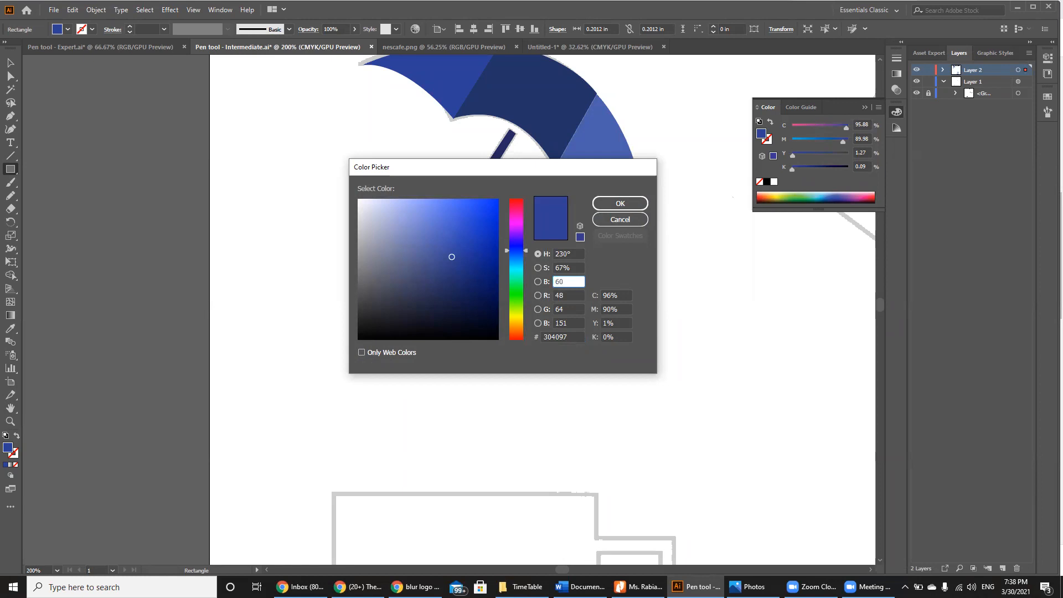
{"action": "key", "text": "Return"}
Step: Add the text label BASE COLOR to the right of the blue square and align it vertically with the square
{"action": "left_click", "coordinate": [10, 142]}
{"action": "left_click", "coordinate": [471, 306]}
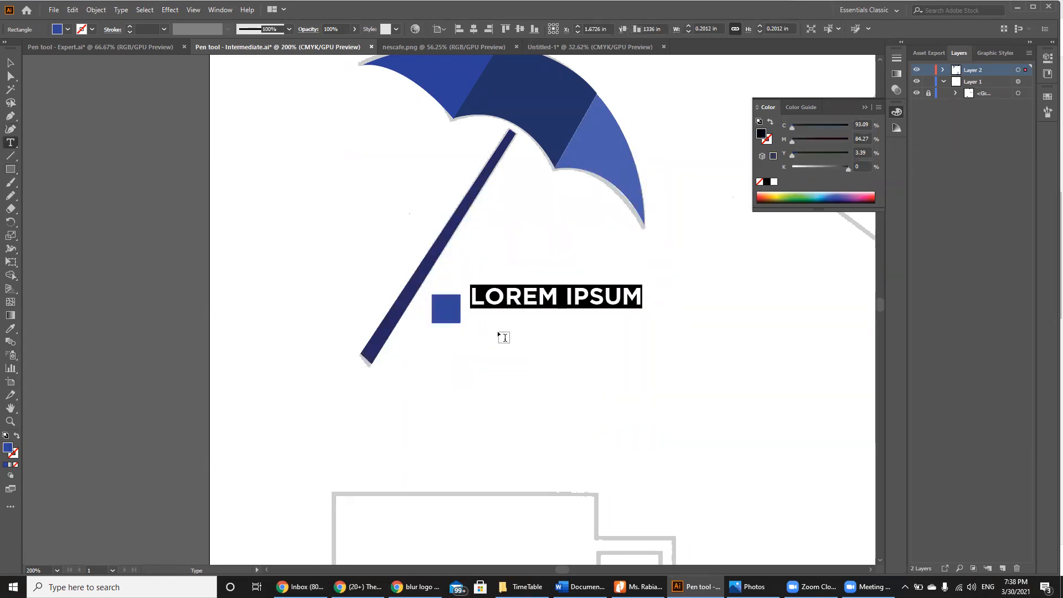
{"action": "type", "text": "BASE CO"}
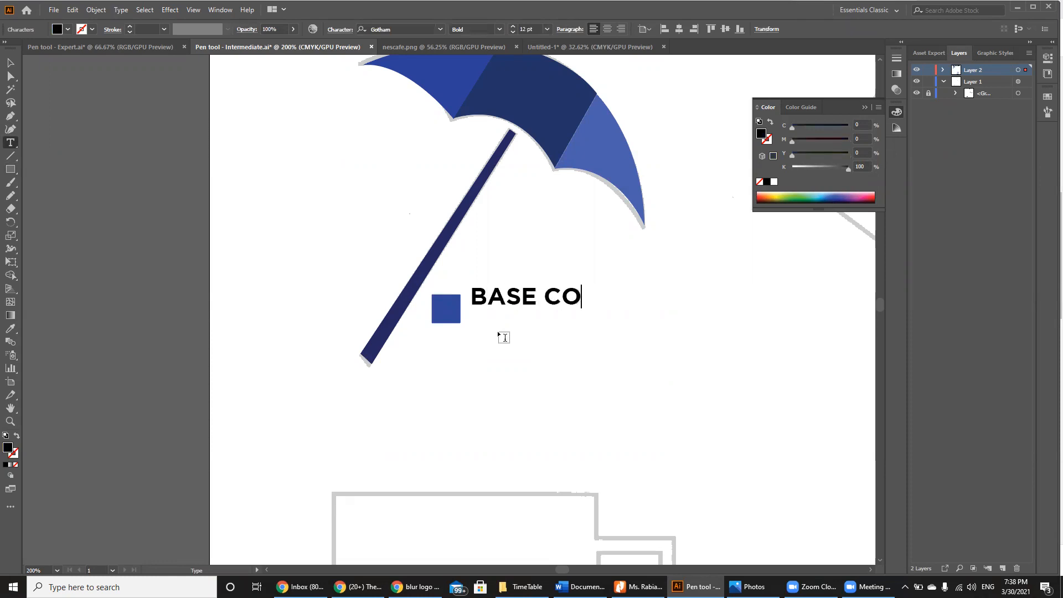
{"action": "type", "text": "LOR"}
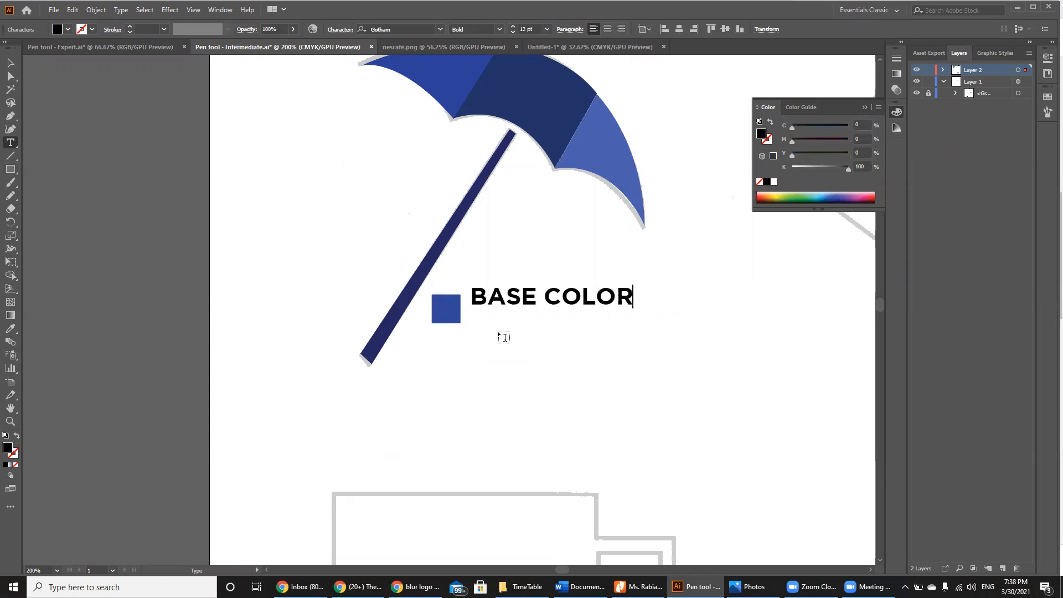
{"action": "left_click", "coordinate": [10, 62]}
{"action": "left_click_drag", "start_coordinate": [550, 303], "coordinate": [551, 313]}
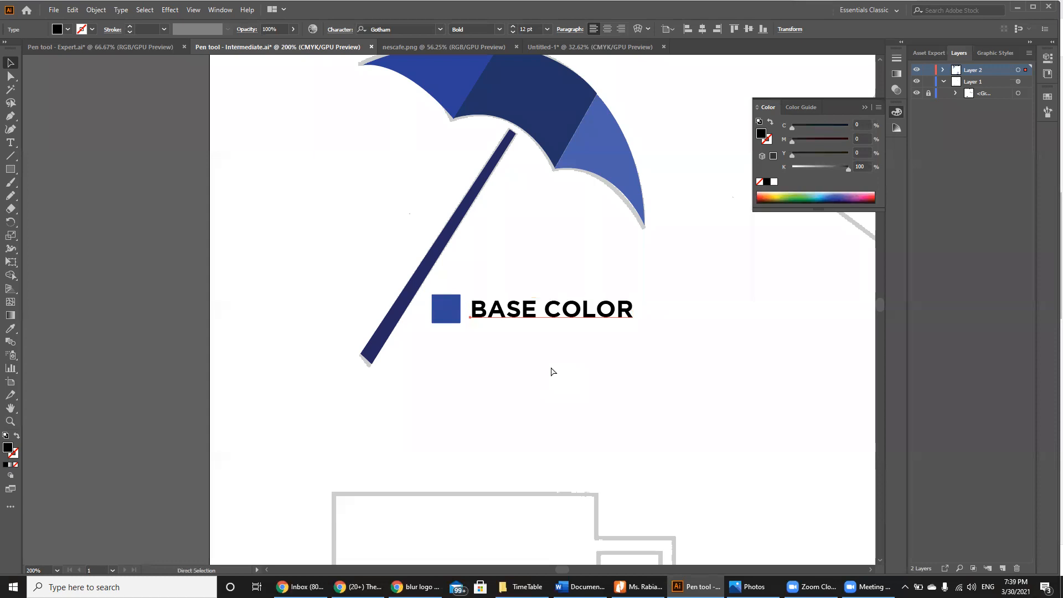
Step: Try to duplicate the blue base color square by pasting a copy, and delete the pasted copy
{"action": "key", "text": "ctrl+1"}
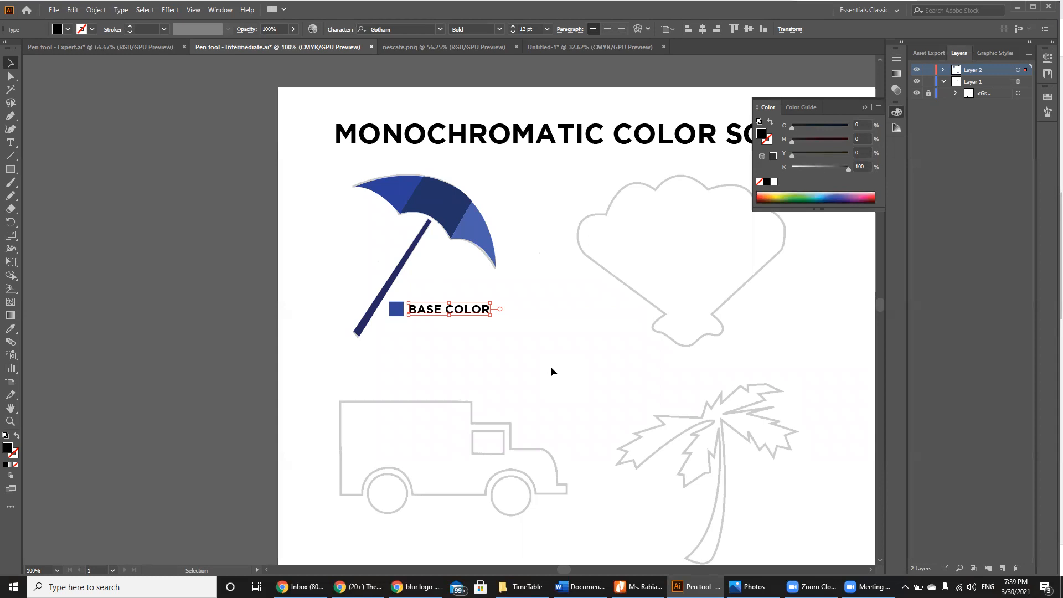
{"action": "key", "text": "ctrl+equal"}
{"action": "key", "text": "ctrl+equal"}
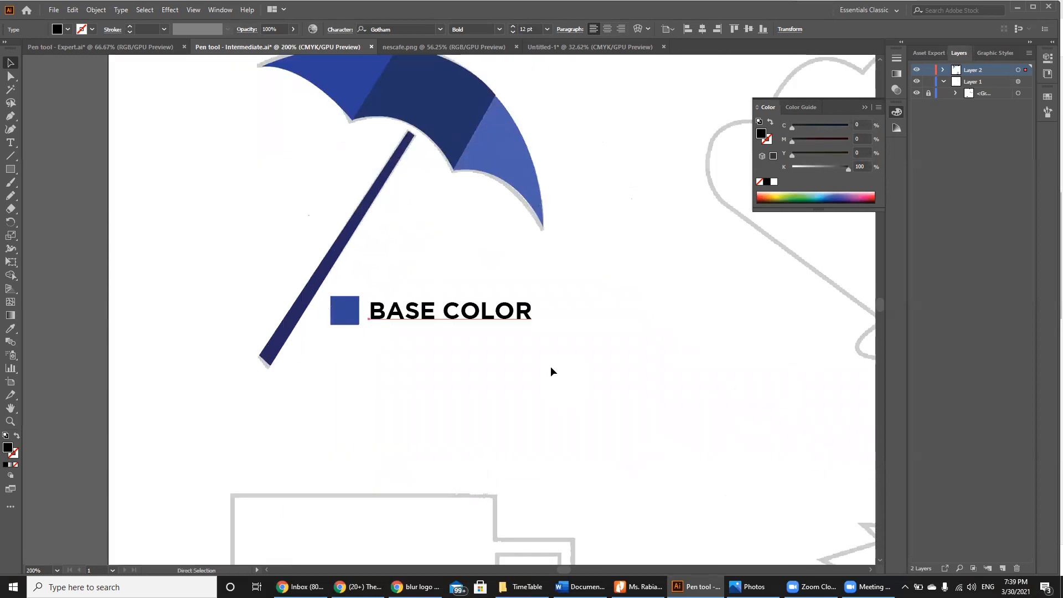
{"action": "left_click", "coordinate": [334, 313]}
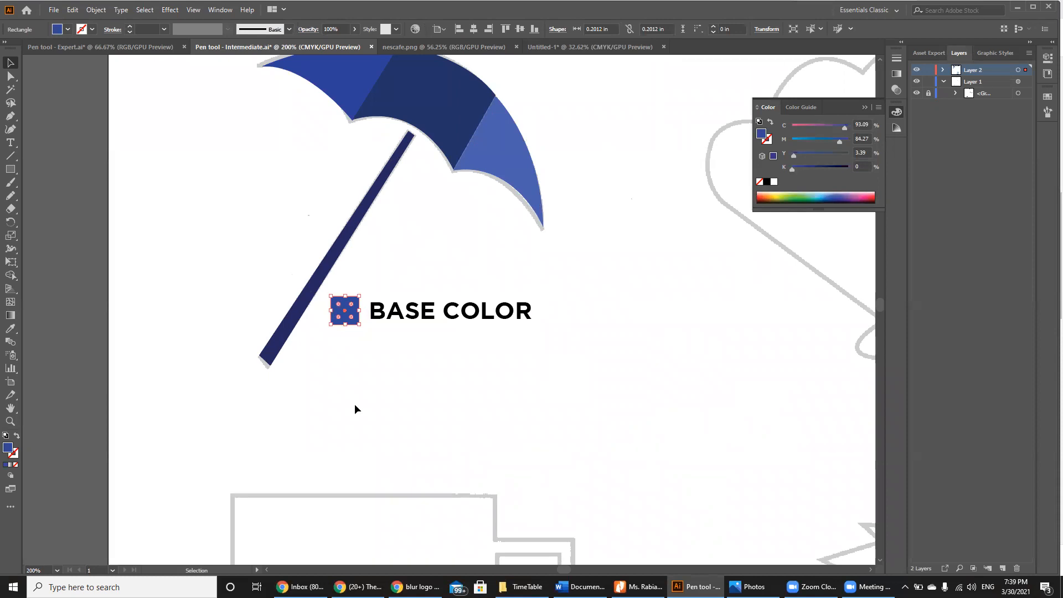
{"action": "key", "text": "a"}
{"action": "key", "text": "v"}
{"action": "key", "text": "a"}
{"action": "key", "text": "ctrl+v"}
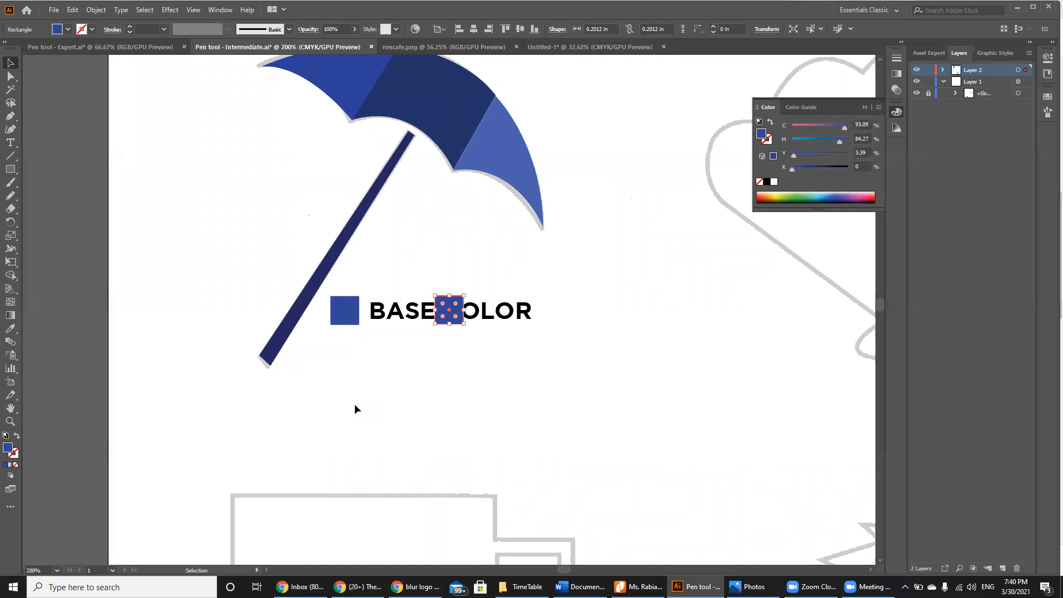
{"action": "key", "text": "Delete"}
{"action": "key", "text": "ctrl+minus"}
{"action": "key", "text": "ctrl+minus"}
{"action": "key", "text": "ctrl+minus"}
{"action": "key", "text": "ctrl+minus"}
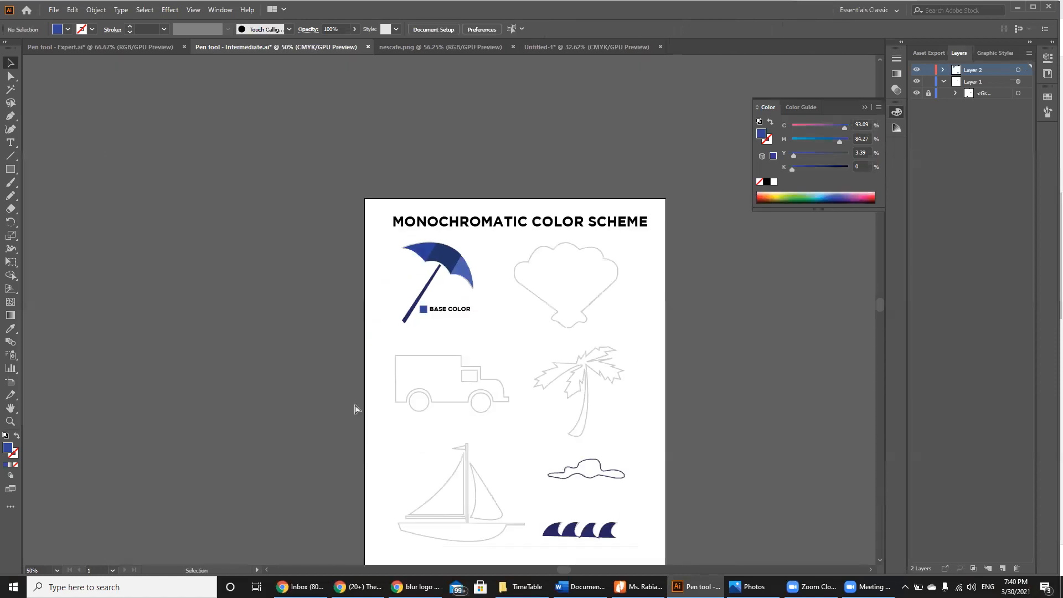
Step: Restore the deleted copy, try pasting another one below the artboard, and delete both stray squares
{"action": "key", "text": "ctrl+z"}
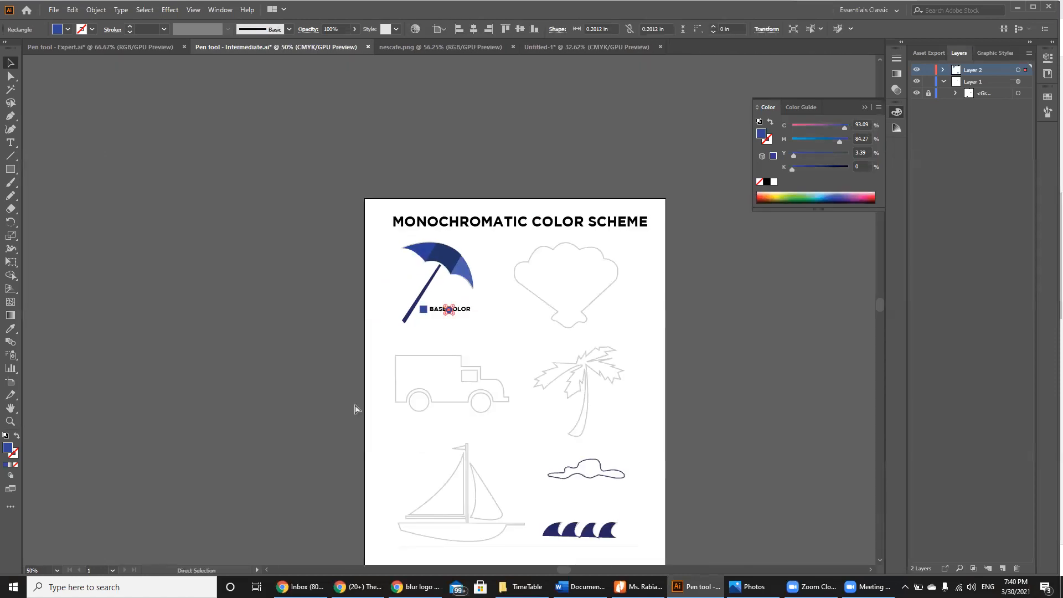
{"action": "key", "text": "ctrl+plus"}
{"action": "key", "text": "ctrl+plus"}
{"action": "key", "text": "ctrl+plus"}
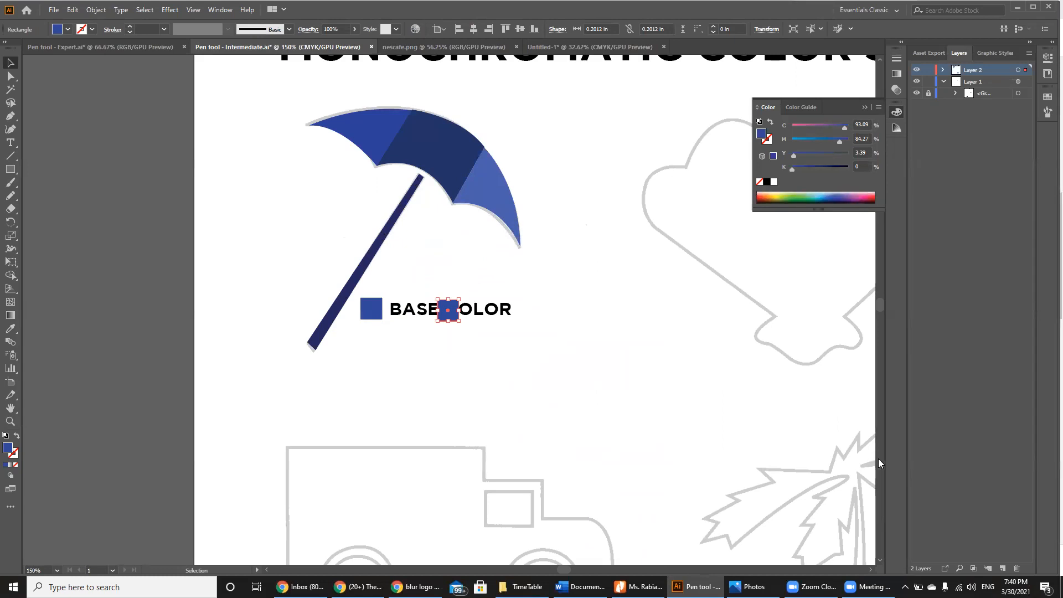
{"action": "scroll", "coordinate": [879, 459], "scroll_direction": "down", "scroll_amount": 10}
{"action": "key", "text": "ctrl+v"}
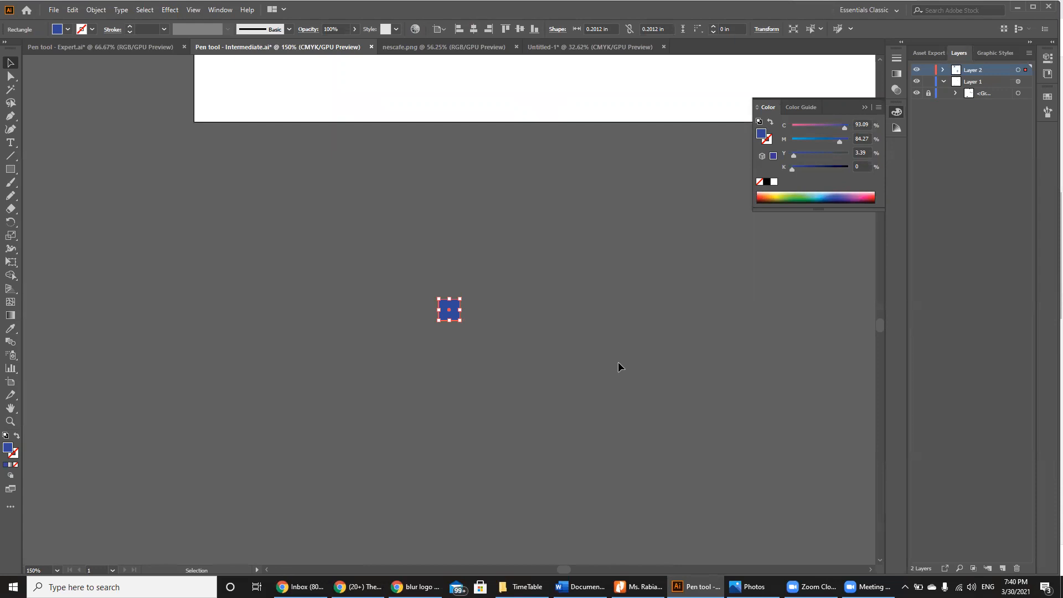
{"action": "key", "text": "Delete"}
{"action": "scroll", "coordinate": [618, 362], "scroll_direction": "up", "scroll_amount": 10}
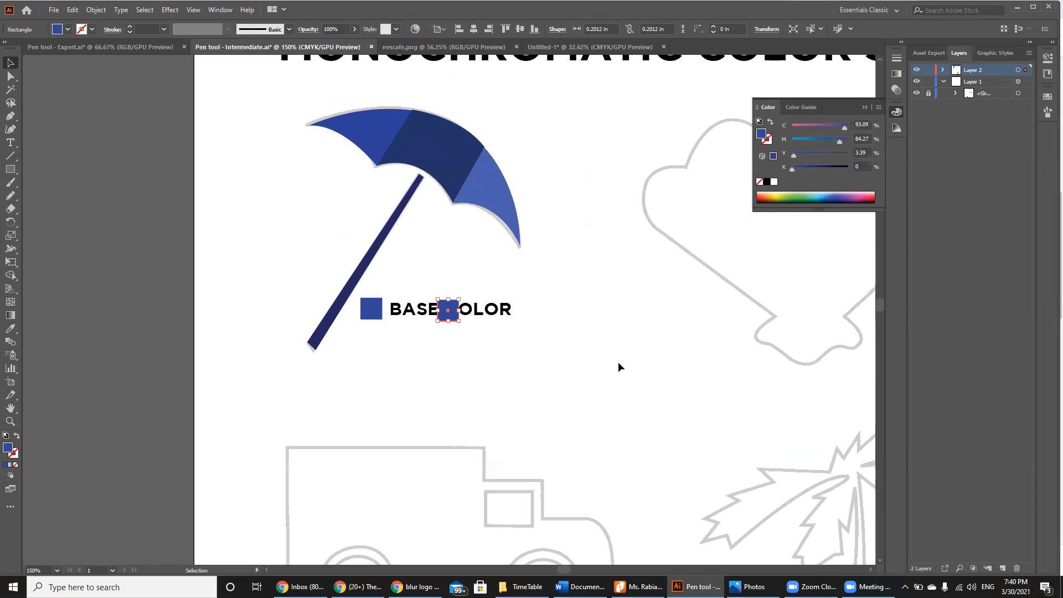
{"action": "key", "text": "Delete"}
{"action": "key", "text": "ctrl+="}
{"action": "key", "text": "ctrl+="}
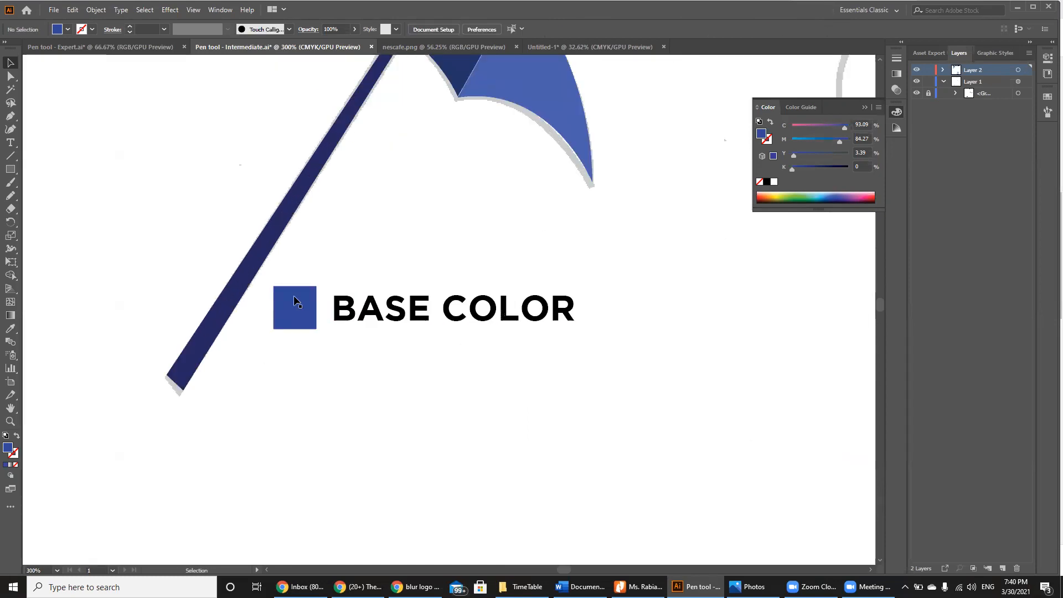
Step: Duplicate the base color square in place and move the copy straight down, leaving a small gap beneath the original
{"action": "left_click", "coordinate": [294, 300]}
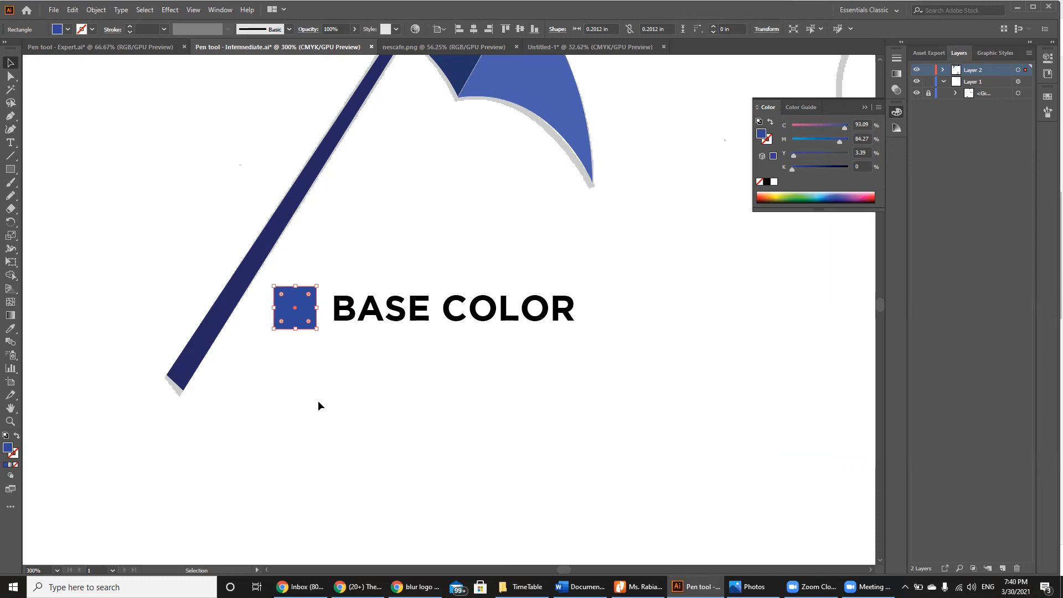
{"action": "key", "text": "a"}
{"action": "key", "text": "v"}
{"action": "key", "text": "ctrl"}
{"action": "key", "text": "alt+Down"}
{"action": "key", "text": "alt+Down"}
{"action": "key", "text": "alt+Down"}
{"action": "key", "text": "alt+Down"}
{"action": "key", "text": "alt+Down"}
{"action": "key", "text": "alt+Down"}
{"action": "key", "text": "alt+Down"}
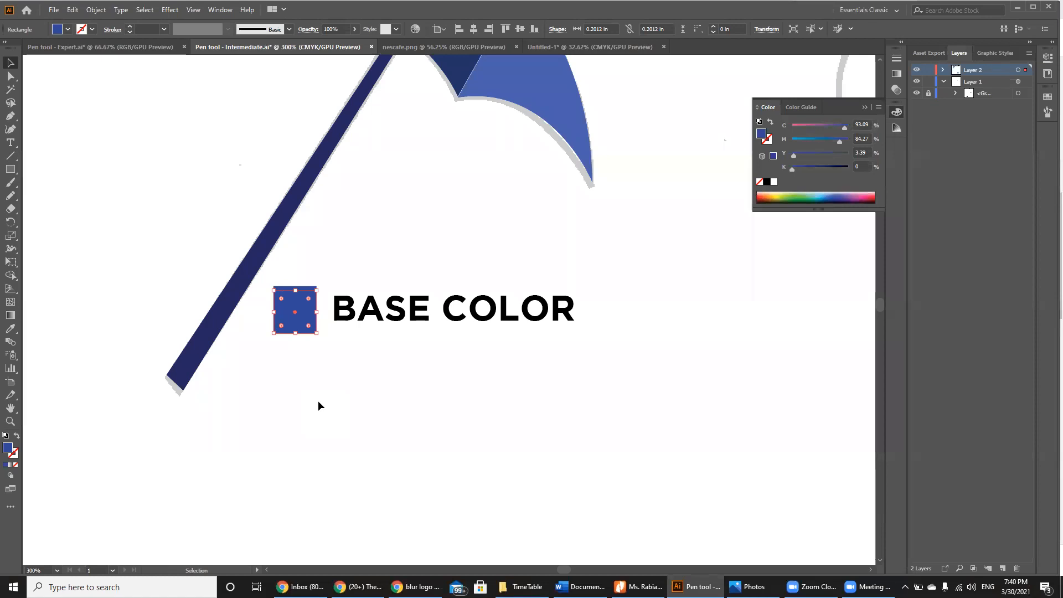
{"action": "key", "text": "alt+Down"}
{"action": "key", "text": "alt+Down"}
{"action": "key", "text": "alt+Down"}
{"action": "key", "text": "alt+Down"}
{"action": "key", "text": "alt+Down"}
{"action": "key", "text": "alt+Down"}
{"action": "key", "text": "alt+Down"}
{"action": "key", "text": "alt+Down"}
{"action": "key", "text": "alt+Down"}
{"action": "key", "text": "alt+Down"}
{"action": "key", "text": "alt+Down"}
{"action": "key", "text": "alt+Down"}
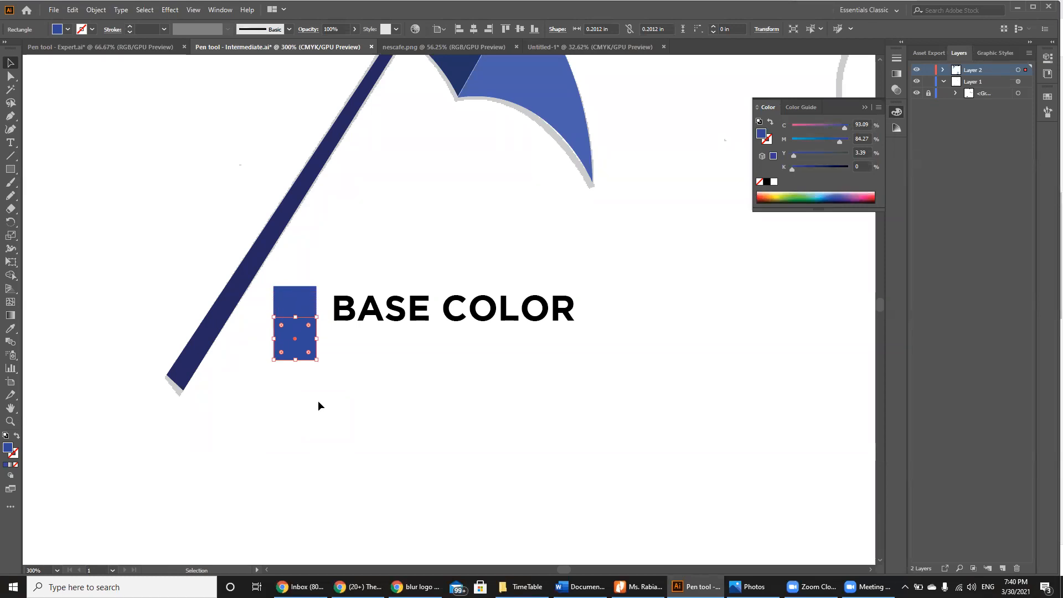
{"action": "key", "text": "alt+Down"}
{"action": "key", "text": "alt+Down"}
{"action": "key", "text": "alt+Down"}
{"action": "key", "text": "alt+Down"}
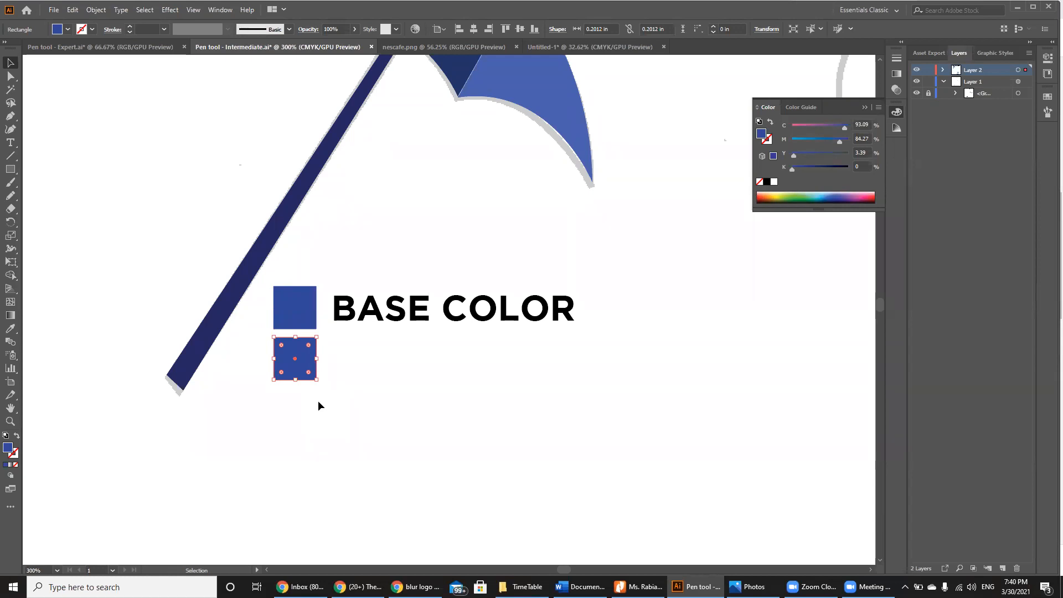
Step: Duplicate the BASE COLOR label in place and move the copy straight down beside the second square
{"action": "left_click", "coordinate": [416, 323]}
{"action": "key", "text": "ctrl"}
{"action": "key", "text": "ctrl+c"}
{"action": "key", "text": "ctrl+f"}
{"action": "key", "text": "Down"}
{"action": "key", "text": "Down"}
{"action": "key", "text": "Down"}
{"action": "key", "text": "Down"}
{"action": "key", "text": "Down"}
{"action": "key", "text": "Down"}
{"action": "key", "text": "Down"}
{"action": "key", "text": "Down"}
{"action": "key", "text": "Down"}
{"action": "key", "text": "Down"}
{"action": "key", "text": "Down"}
{"action": "key", "text": "Down"}
{"action": "key", "text": "Down"}
{"action": "key", "text": "Down"}
{"action": "key", "text": "Down"}
{"action": "key", "text": "Down"}
{"action": "key", "text": "Down"}
{"action": "key", "text": "Down"}
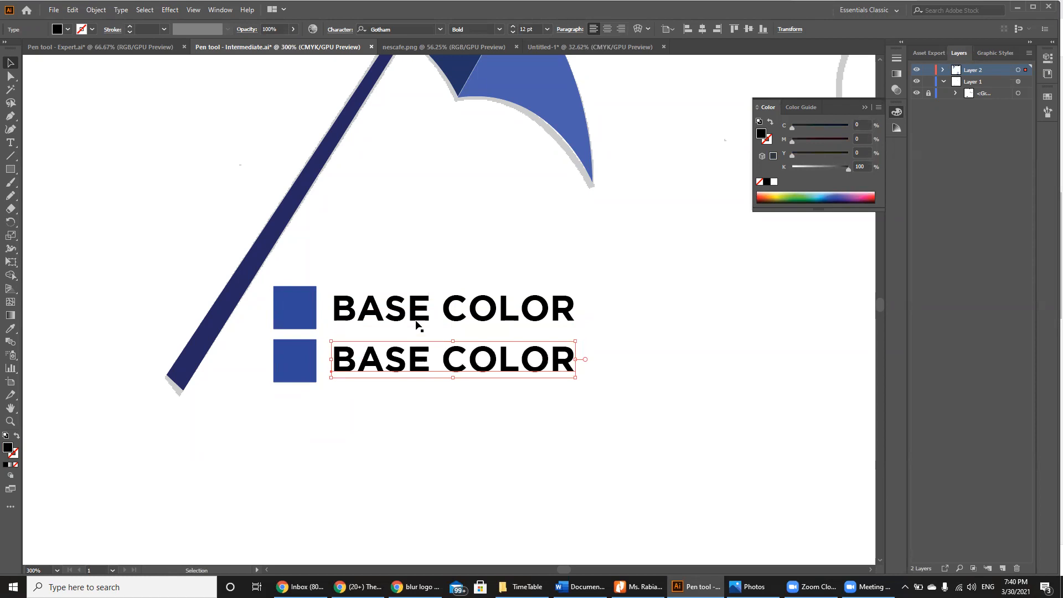
Step: Change the second square's label to SECONDARY COLOR and deselect it
{"action": "key", "text": "t"}
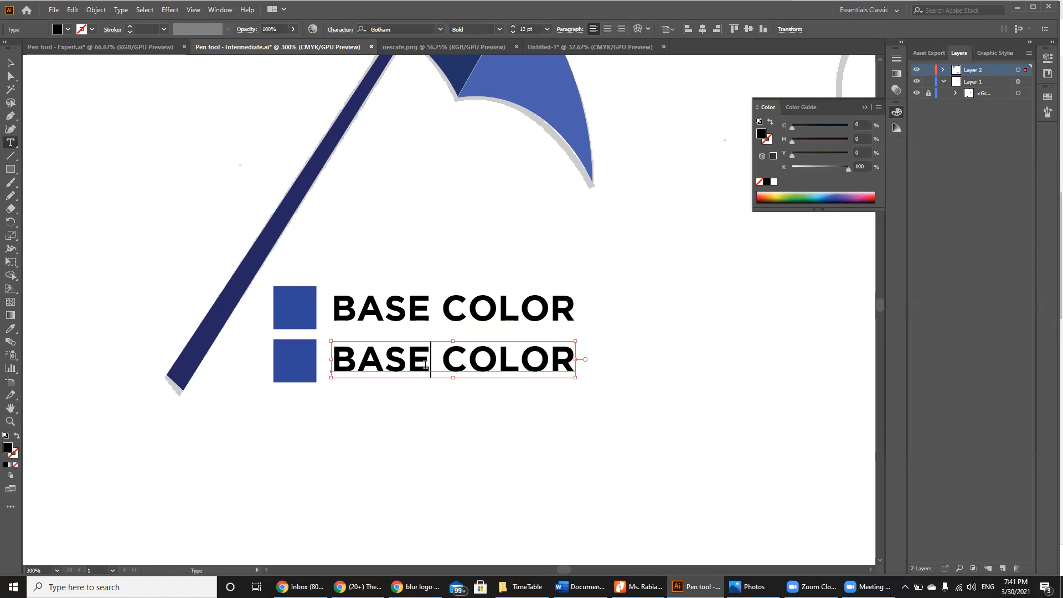
{"action": "left_click", "coordinate": [425, 364]}
{"action": "key", "text": "shift+Left"}
{"action": "key", "text": "shift+Left"}
{"action": "key", "text": "shift+Left"}
{"action": "key", "text": "shift+Left"}
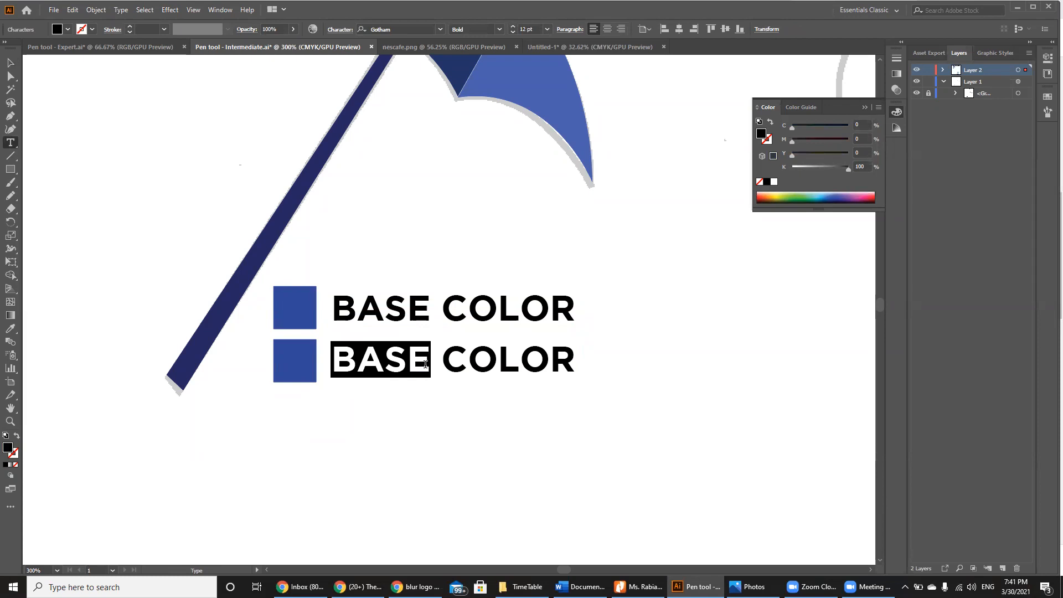
{"action": "type", "text": "SECONDARY"}
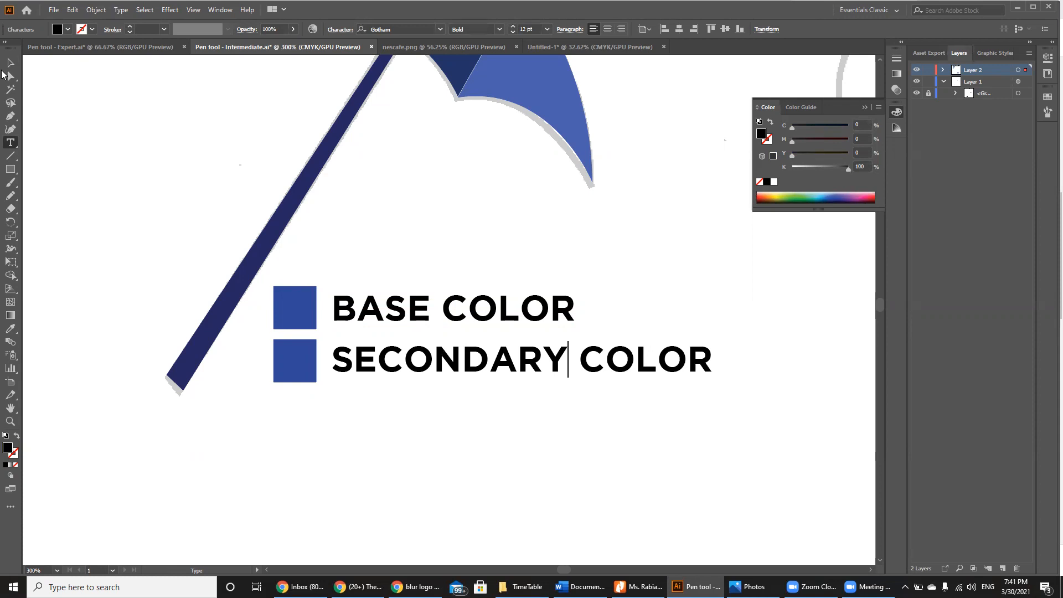
{"action": "left_click", "coordinate": [11, 75]}
{"action": "left_click", "coordinate": [329, 430]}
Step: Duplicate the second square together with its SECONDARY COLOR label and move the copies straight down to form a third row
{"action": "key", "text": "v"}
{"action": "left_click", "coordinate": [365, 370]}
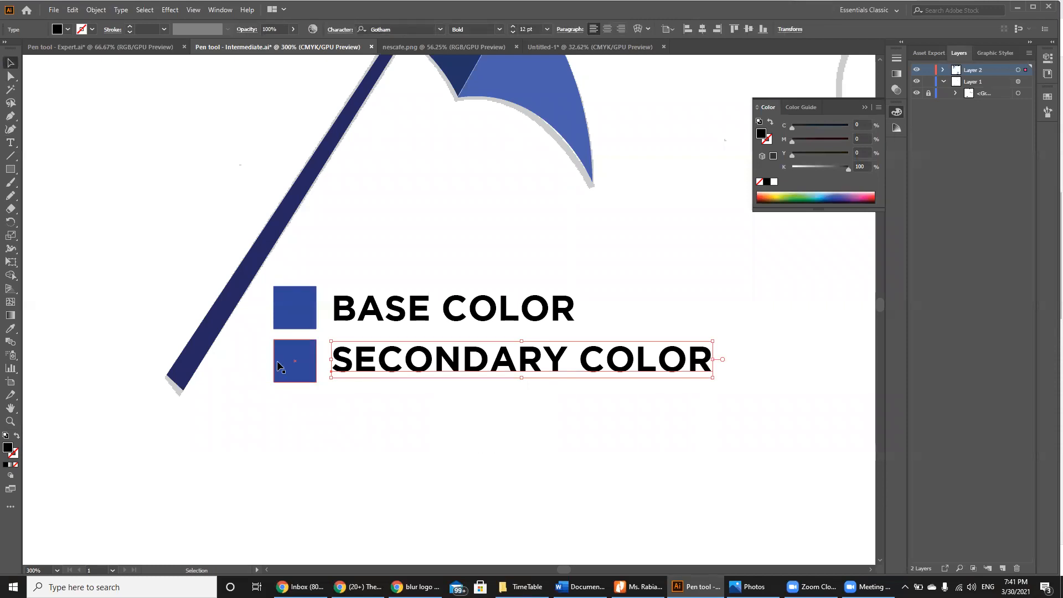
{"action": "left_click", "coordinate": [331, 394]}
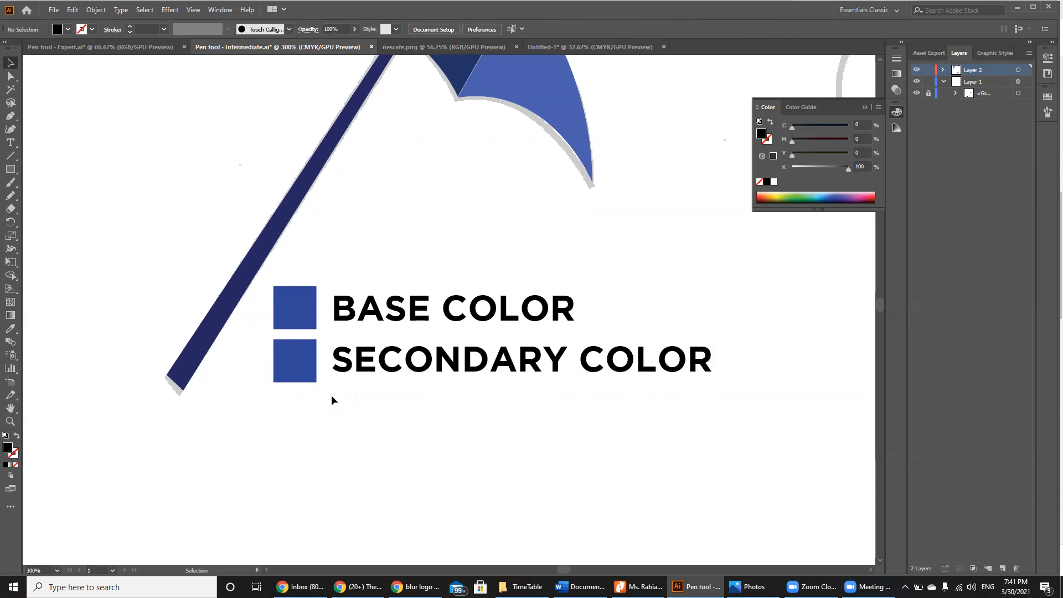
{"action": "left_click", "coordinate": [301, 350]}
{"action": "left_click", "coordinate": [387, 366]}
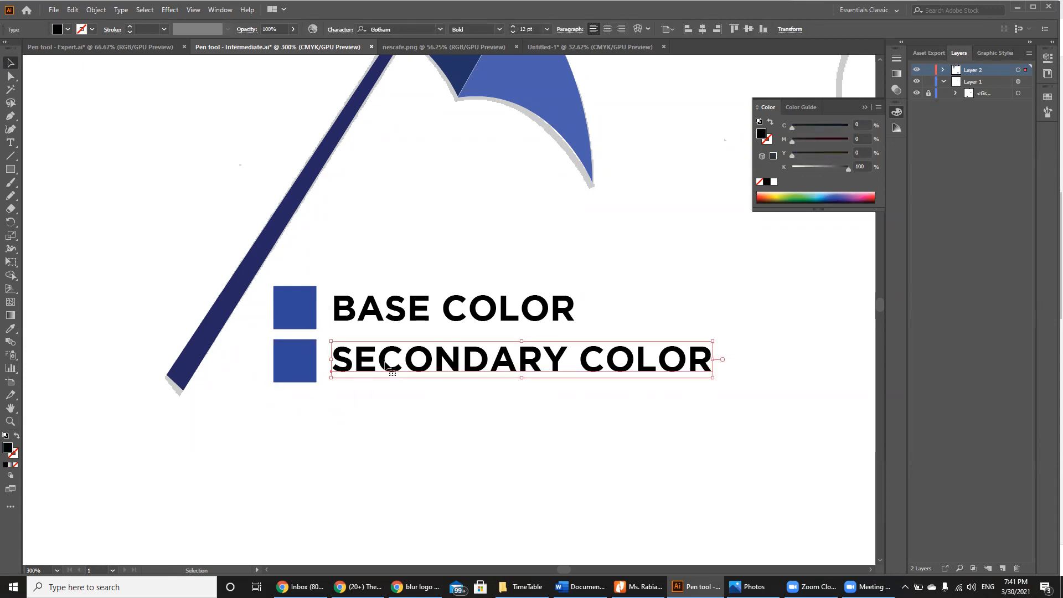
{"action": "left_click", "coordinate": [297, 367]}
{"action": "left_click", "coordinate": [362, 375], "text": "shift"}
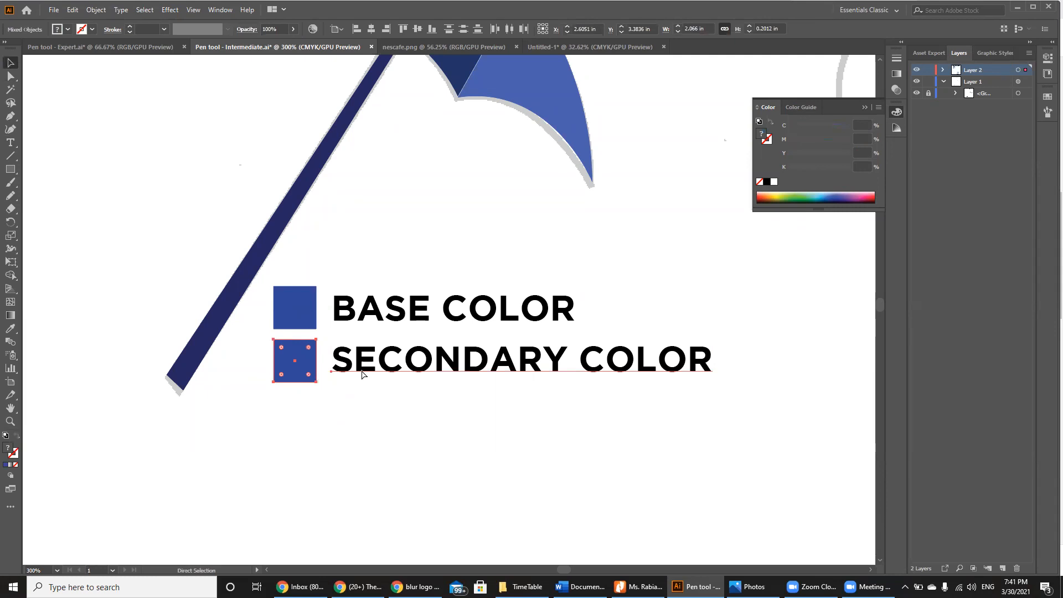
{"action": "key", "text": "ctrl+c"}
{"action": "key", "text": "ctrl+f"}
{"action": "key", "text": "Down"}
{"action": "key", "text": "Down"}
{"action": "key", "text": "Down"}
{"action": "key", "text": "Down"}
{"action": "key", "text": "Down"}
{"action": "key", "text": "Down"}
{"action": "key", "text": "Down"}
{"action": "key", "text": "Down"}
{"action": "key", "text": "Down"}
{"action": "key", "text": "Down"}
{"action": "key", "text": "Down"}
{"action": "key", "text": "Down"}
{"action": "key", "text": "Down"}
{"action": "key", "text": "Down"}
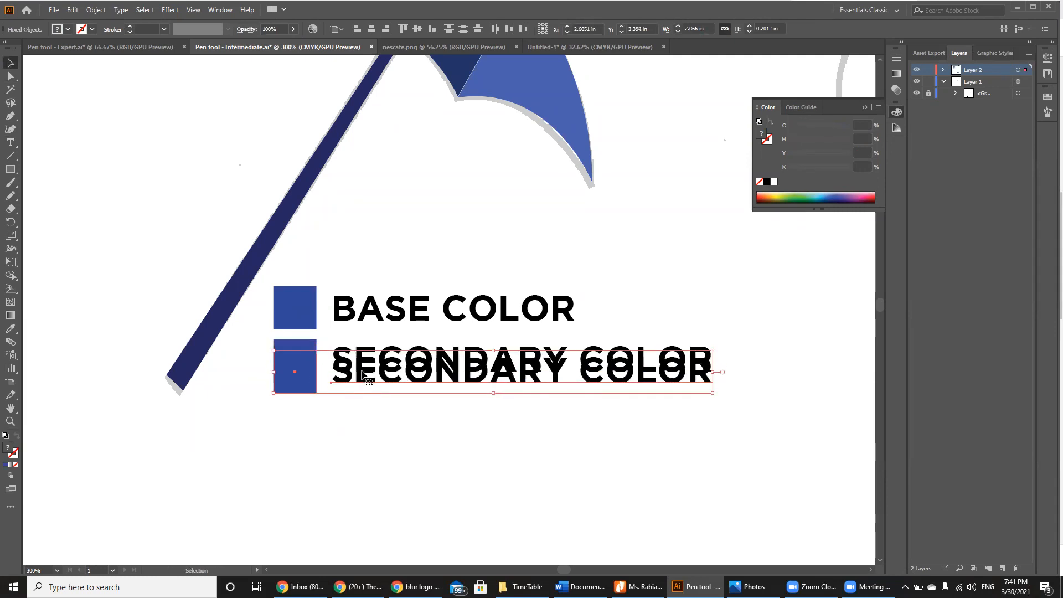
{"action": "key", "text": "Down"}
{"action": "key", "text": "Down"}
{"action": "key", "text": "Down"}
{"action": "key", "text": "Down"}
{"action": "key", "text": "Down"}
{"action": "key", "text": "Down"}
{"action": "key", "text": "Down"}
{"action": "key", "text": "Down"}
{"action": "key", "text": "Down"}
{"action": "key", "text": "Down"}
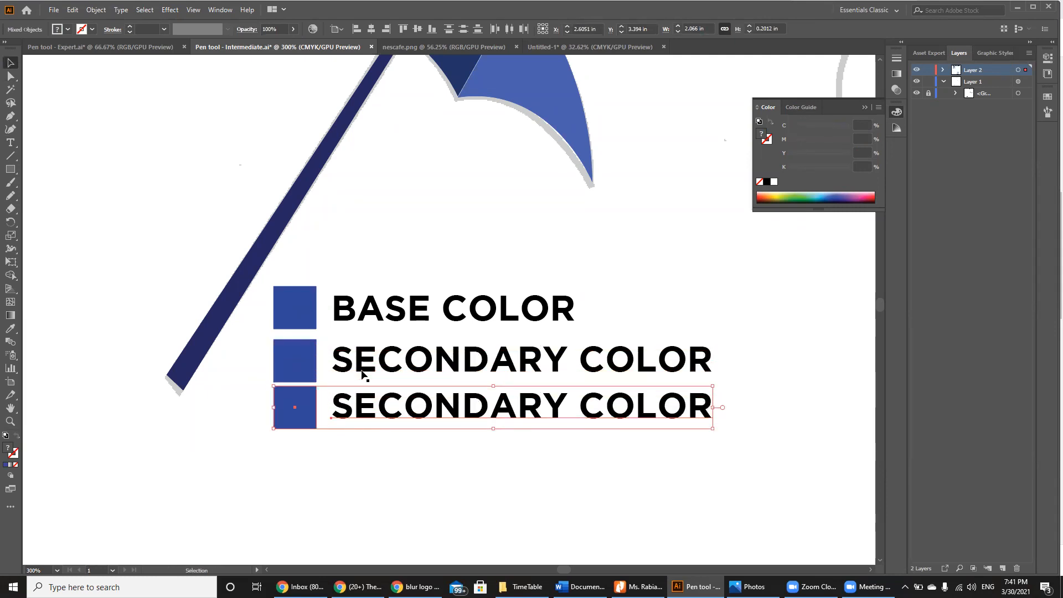
Step: Change the third square's label to ACCENT COLOR
{"action": "double_click", "coordinate": [559, 416]}
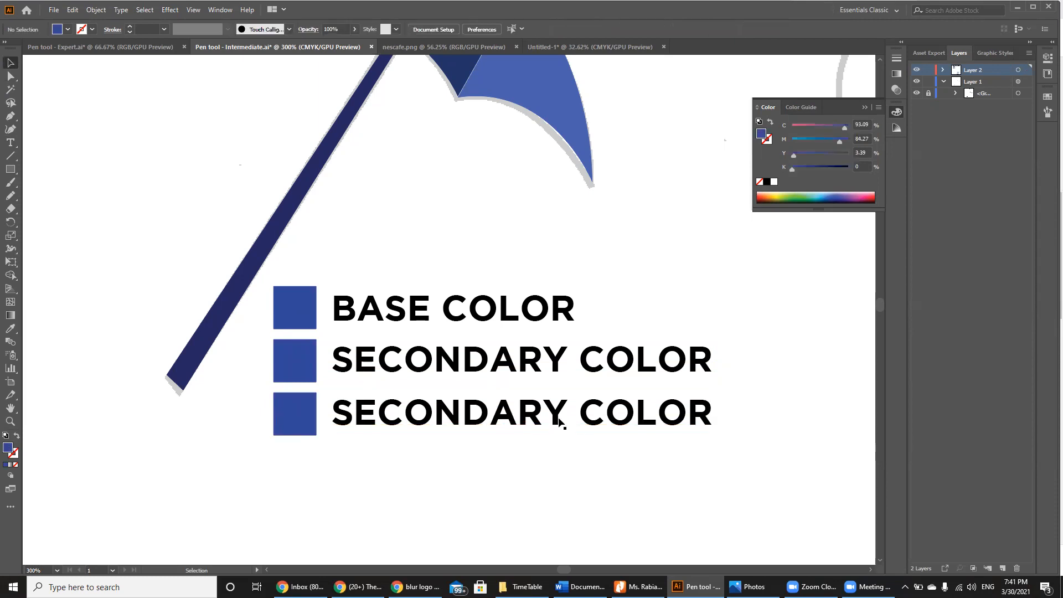
{"action": "key", "text": "shift+Left"}
{"action": "key", "text": "shift+Left"}
{"action": "key", "text": "shift+Left"}
{"action": "key", "text": "shift+Left"}
{"action": "key", "text": "shift+Left"}
{"action": "key", "text": "shift+Left"}
{"action": "key", "text": "shift+Left"}
{"action": "key", "text": "shift+Left"}
{"action": "key", "text": "shift+Left"}
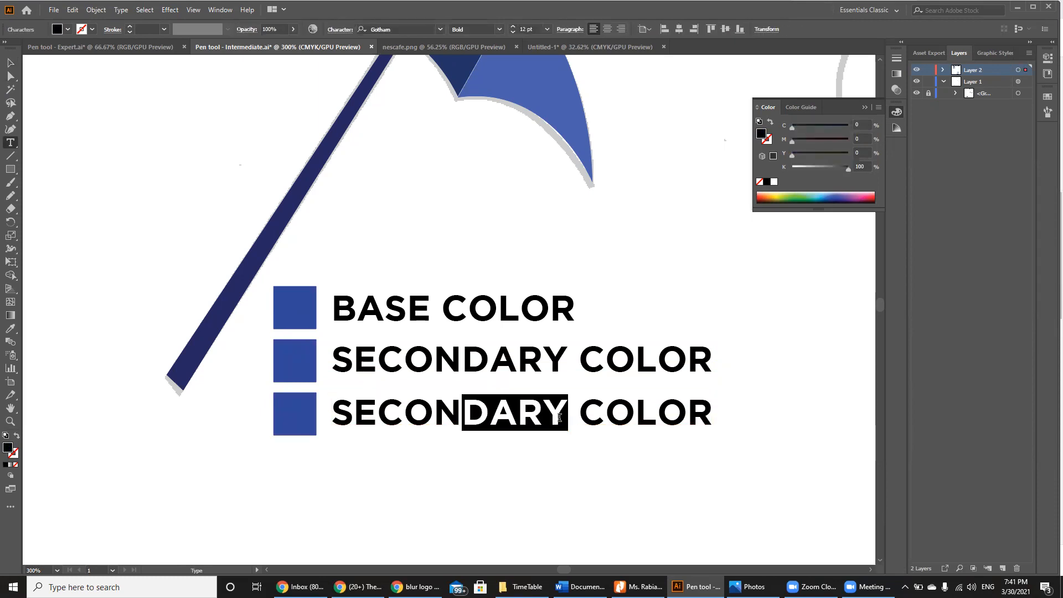
{"action": "type", "text": "ACCW"}
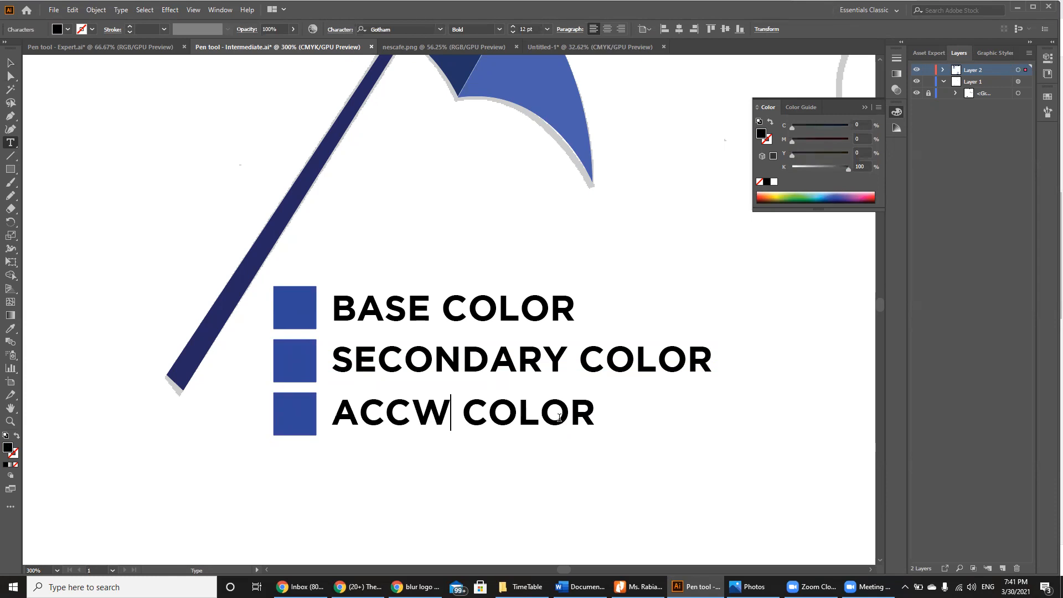
{"action": "key", "text": "BackSpace"}
{"action": "key", "text": "BackSpace"}
{"action": "type", "text": "CENT"}
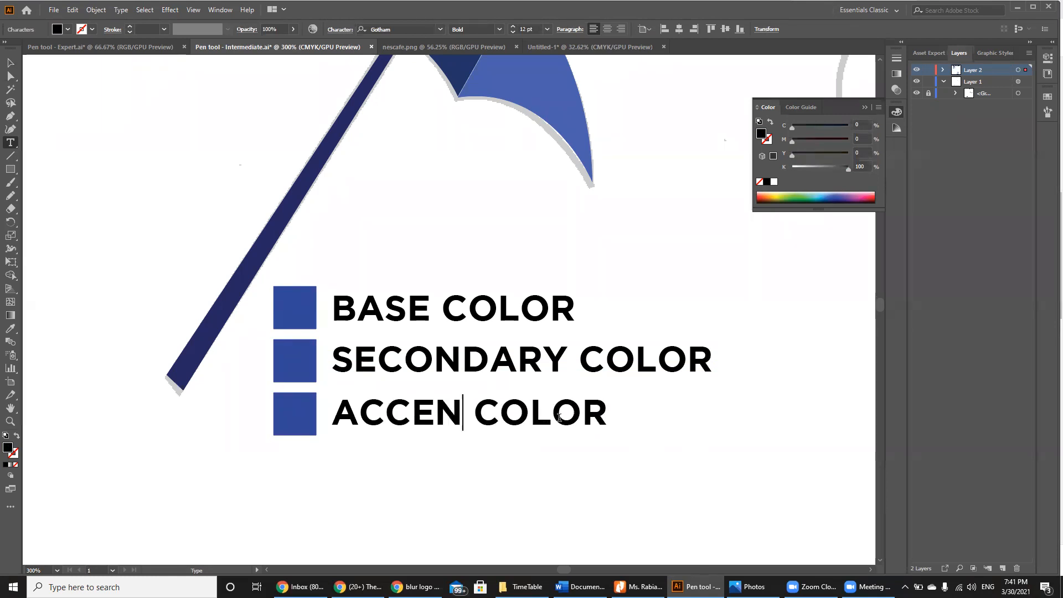
{"action": "left_click", "coordinate": [11, 76]}
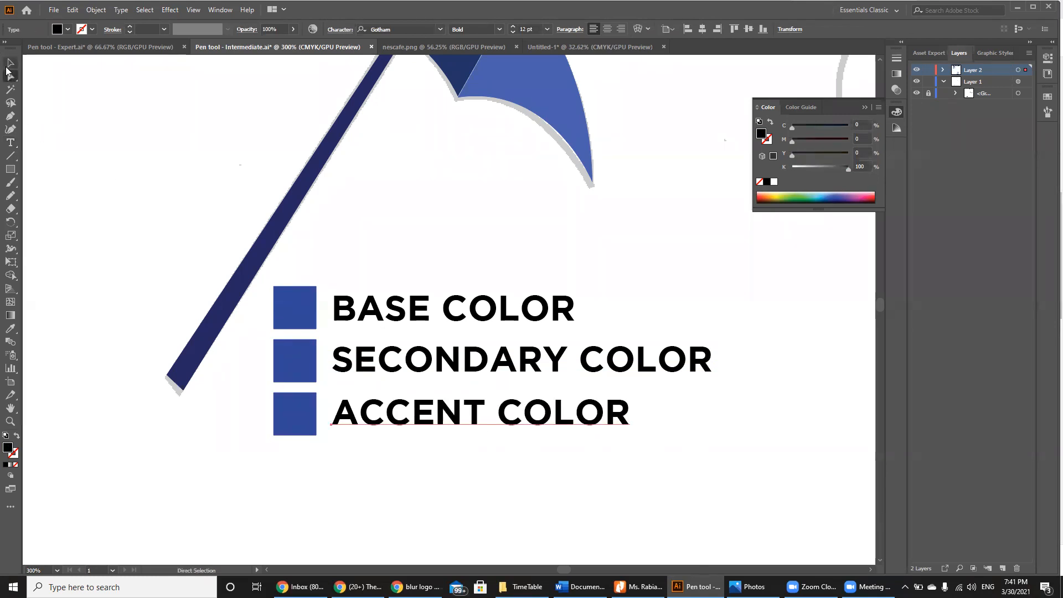
Step: Darken the SECONDARY COLOR square's fill, trying 40% brightness before settling on 30%
{"action": "left_click", "coordinate": [281, 304]}
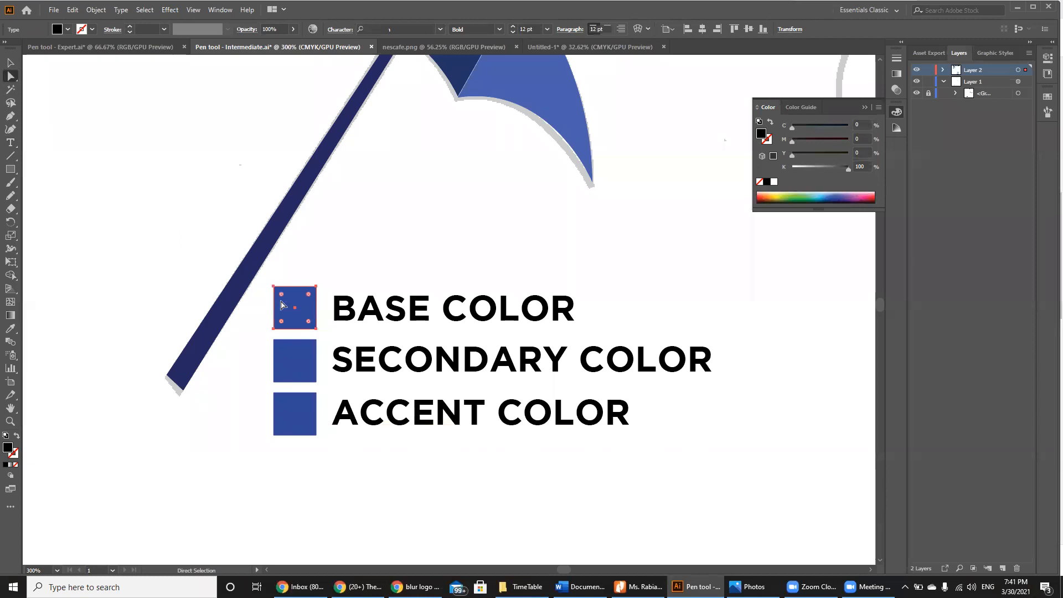
{"action": "left_click", "coordinate": [292, 360]}
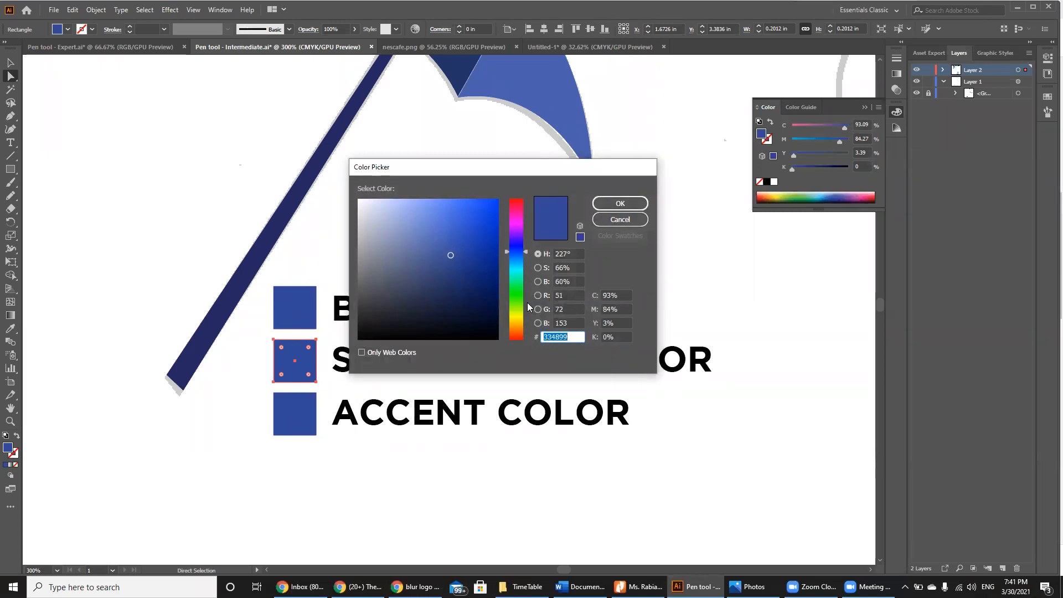
{"action": "left_click", "coordinate": [562, 281]}
{"action": "type", "text": "40"}
{"action": "key", "text": "Return"}
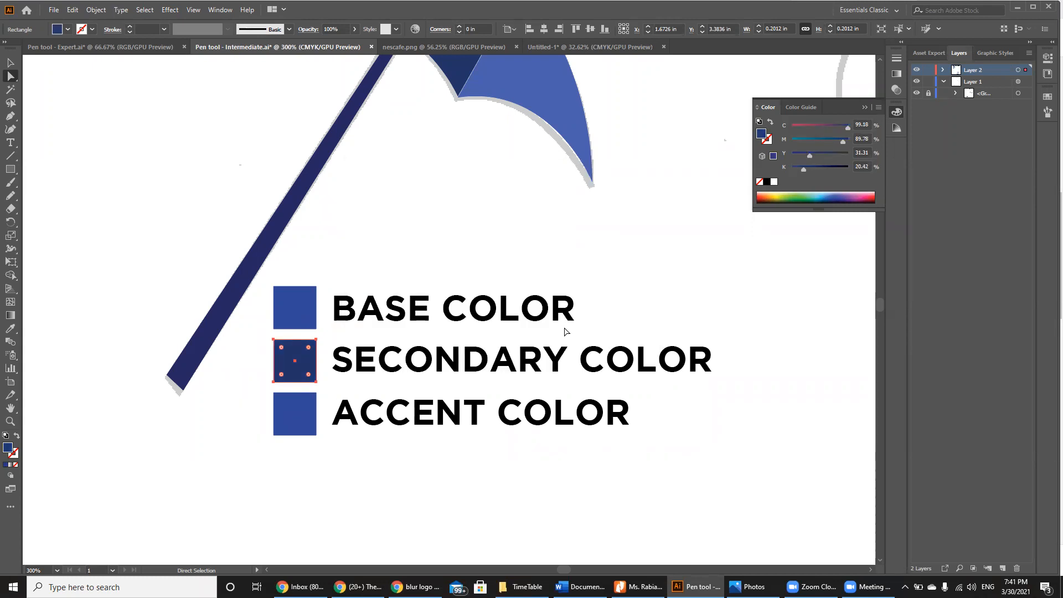
{"action": "double_click", "coordinate": [5, 449]}
{"action": "double_click", "coordinate": [563, 281]}
{"action": "type", "text": "30"}
{"action": "key", "text": "Return"}
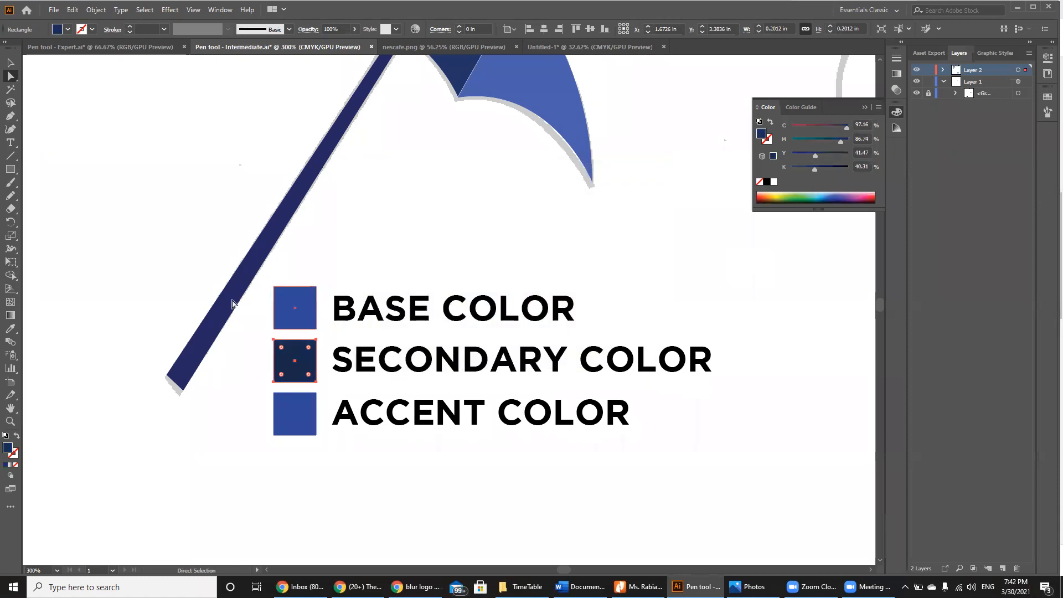
Step: Lighten the ACCENT COLOR square's fill to 90% brightness and deselect it
{"action": "left_click", "coordinate": [293, 414]}
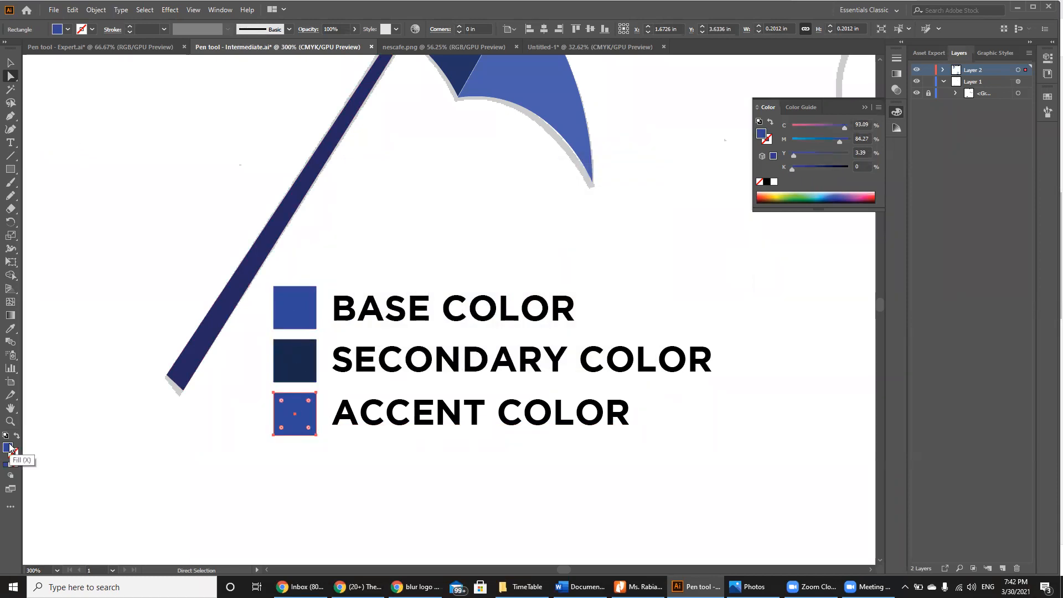
{"action": "double_click", "coordinate": [9, 447]}
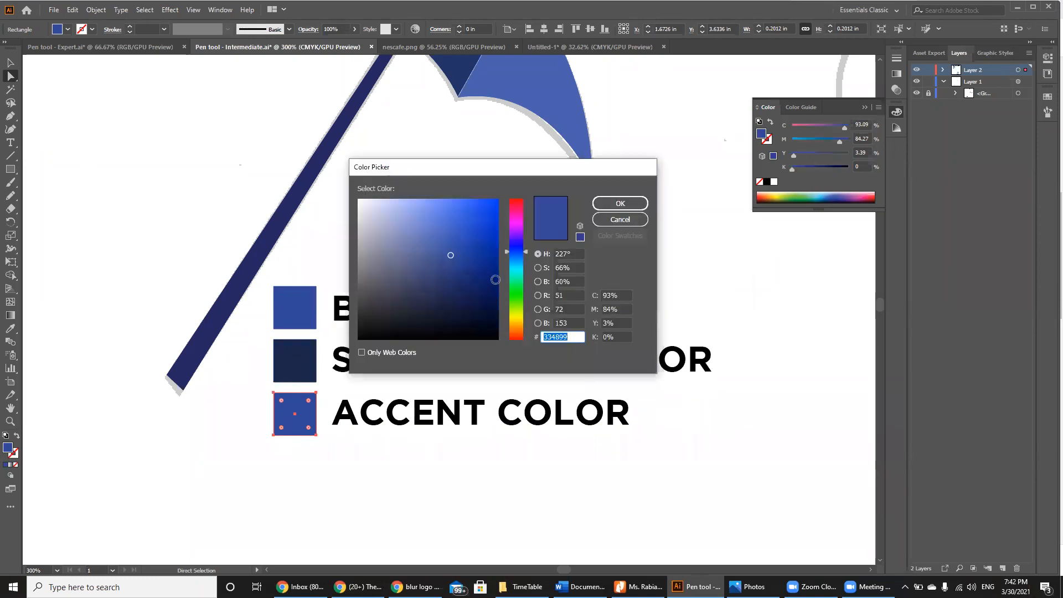
{"action": "double_click", "coordinate": [563, 281]}
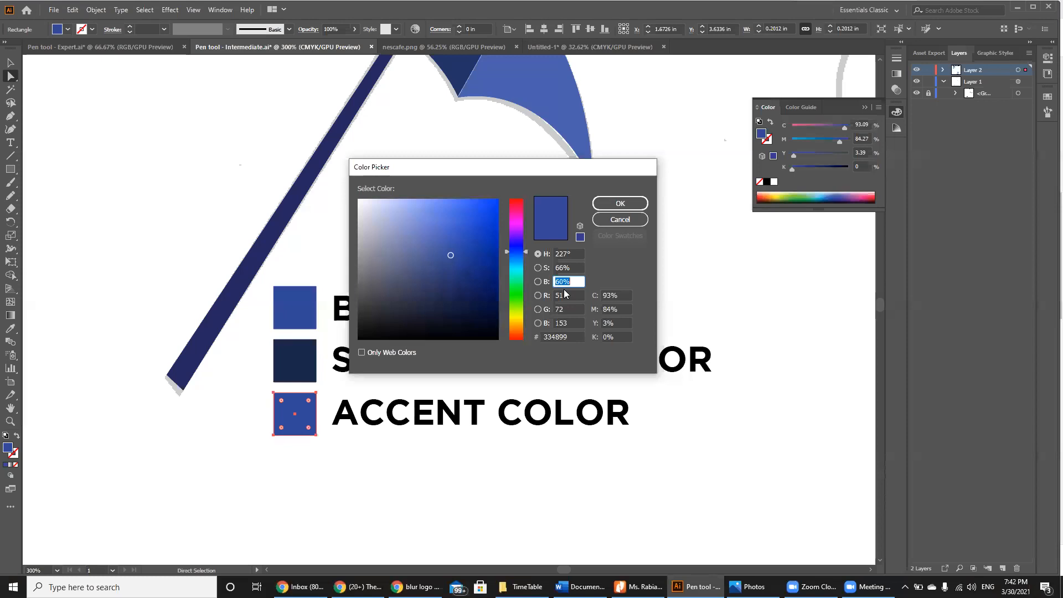
{"action": "type", "text": "90"}
{"action": "key", "text": "Return"}
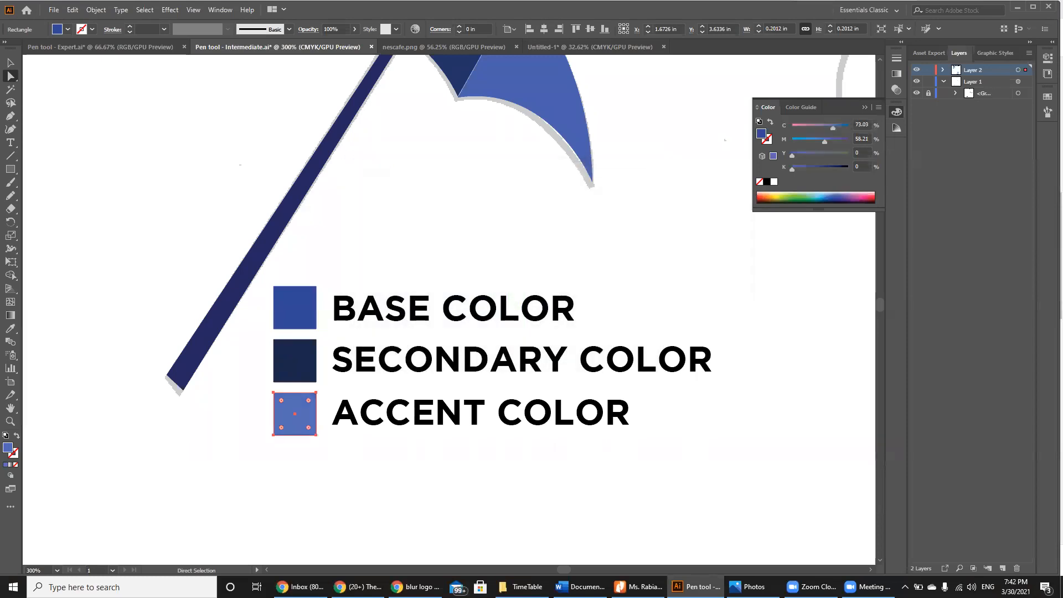
{"action": "left_click", "coordinate": [354, 443]}
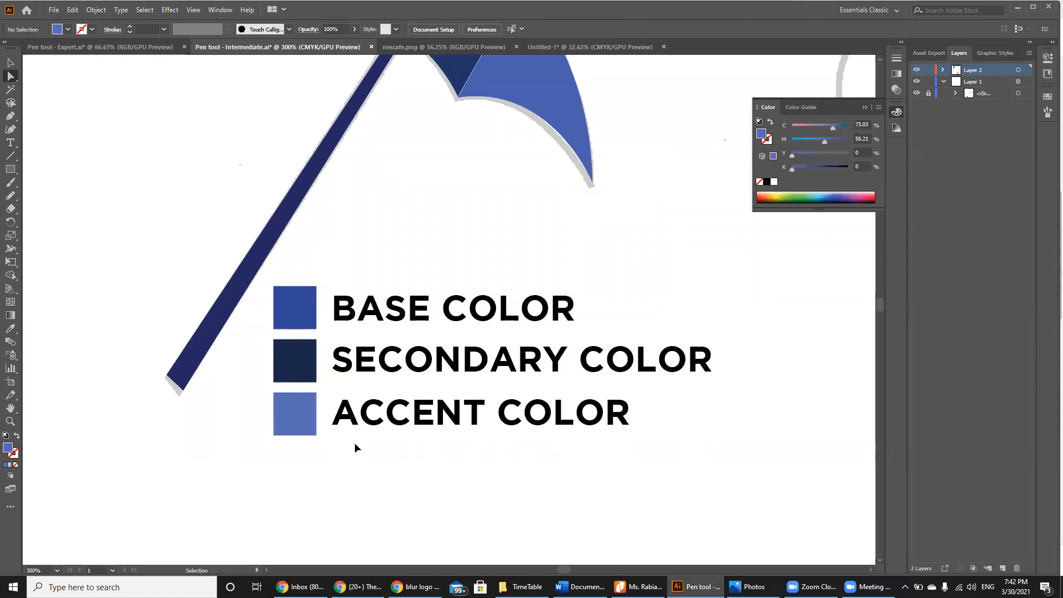
Step: Duplicate the whole three-color key and place the copy beside the shell's base, level with the umbrella's key
{"action": "key", "text": "ctrl+minus"}
{"action": "key", "text": "ctrl+minus"}
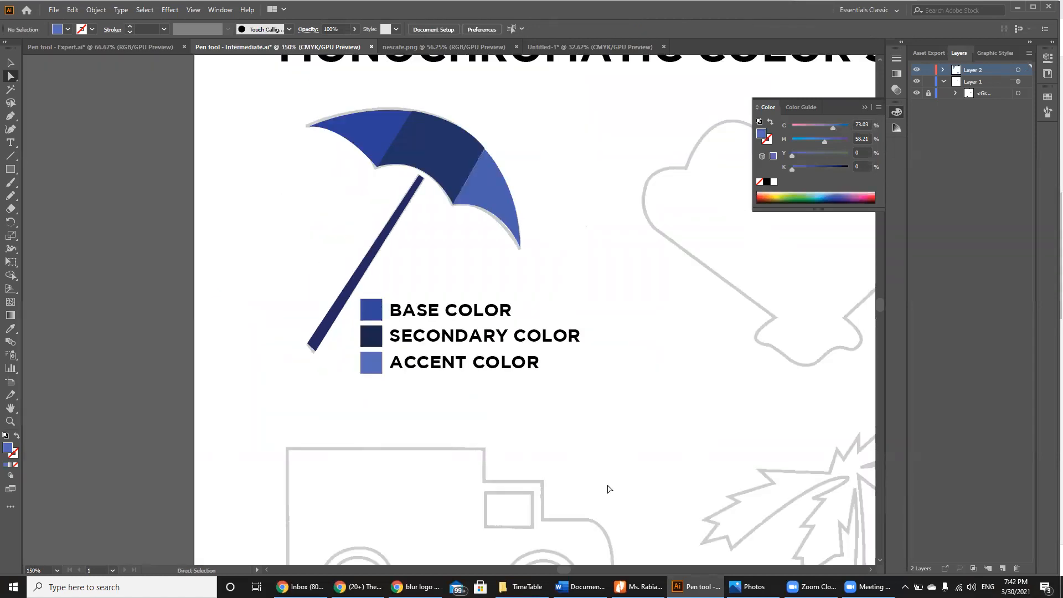
{"action": "left_click", "coordinate": [870, 570]}
{"action": "left_click", "coordinate": [870, 570]}
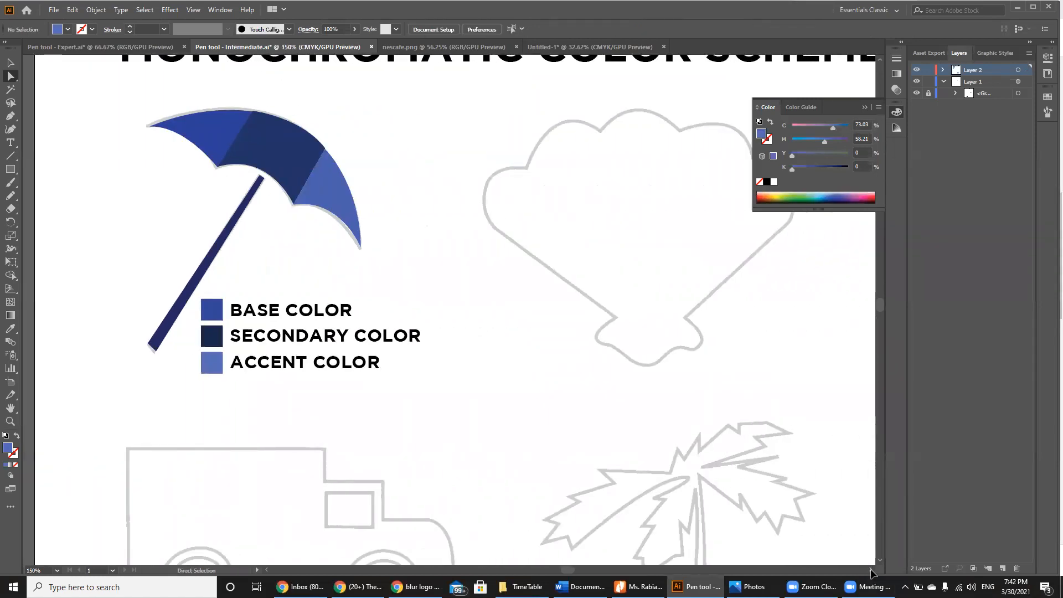
{"action": "key", "text": "ctrl+plus"}
{"action": "key", "text": "ctrl+minus"}
{"action": "key", "text": "ctrl+minus"}
{"action": "key", "text": "ctrl+minus"}
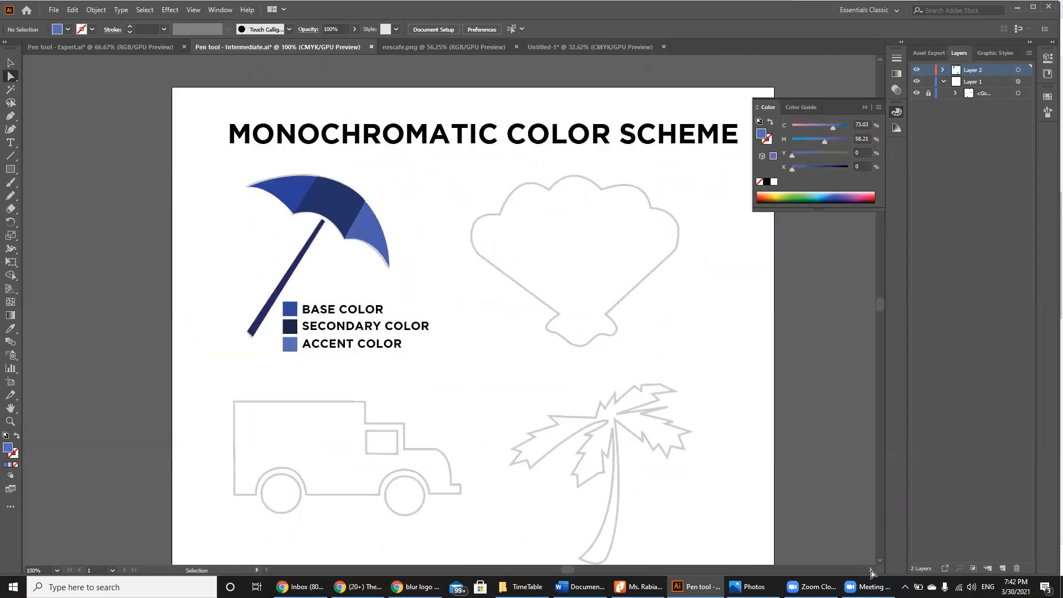
{"action": "left_click", "coordinate": [10, 63]}
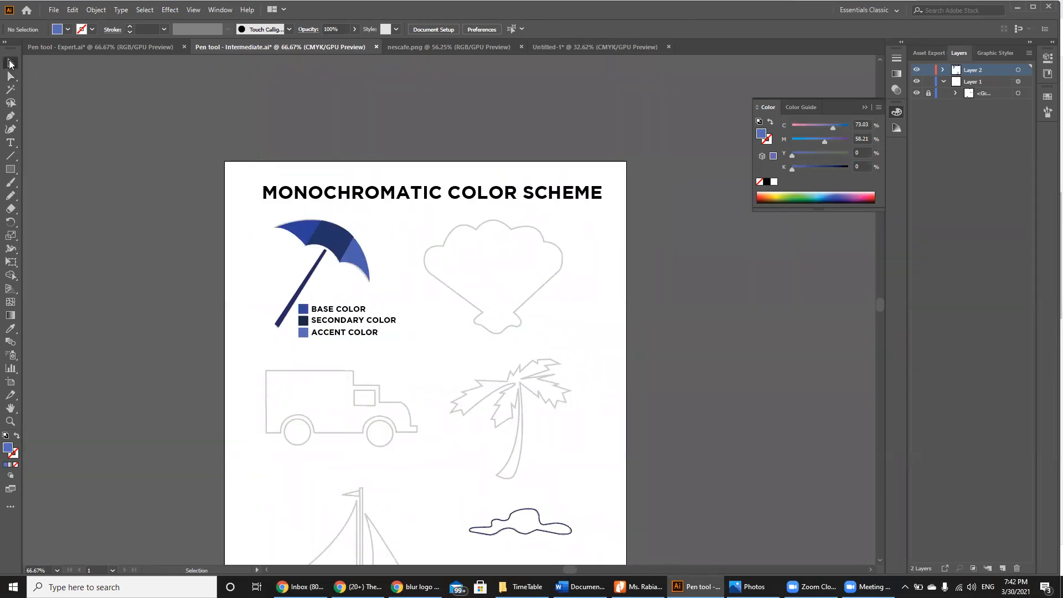
{"action": "left_click_drag", "start_coordinate": [372, 356], "coordinate": [302, 306]}
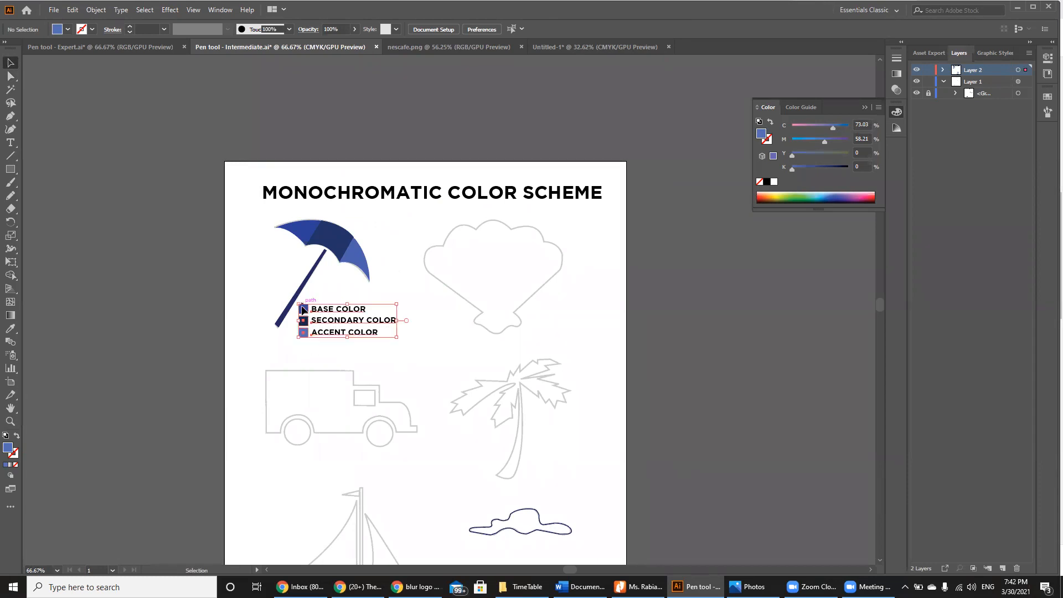
{"action": "key", "text": "ctrl+v"}
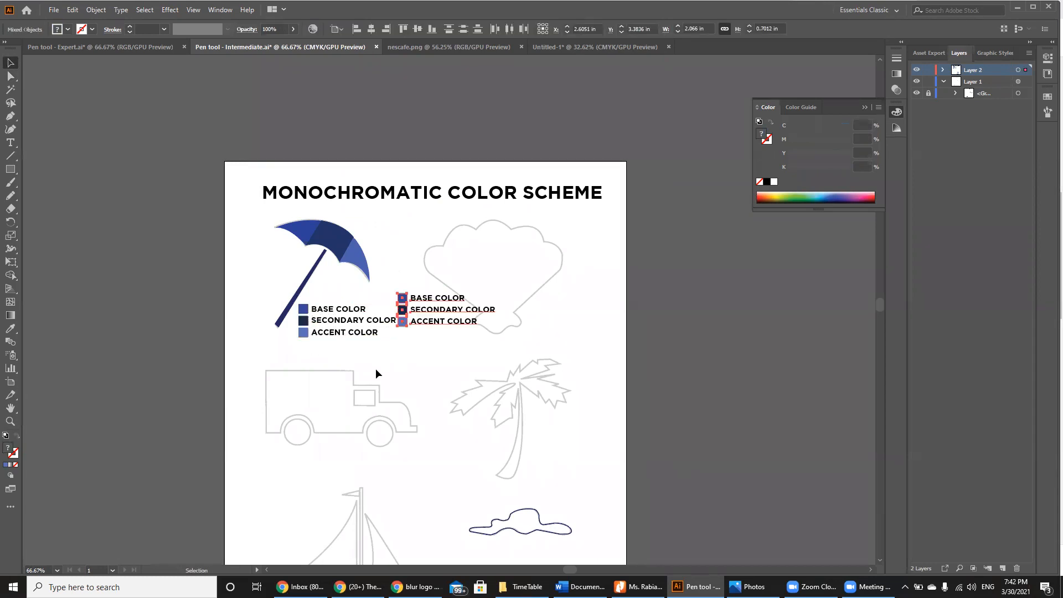
{"action": "left_click_drag", "start_coordinate": [400, 319], "coordinate": [532, 333]}
{"action": "left_click", "coordinate": [680, 370]}
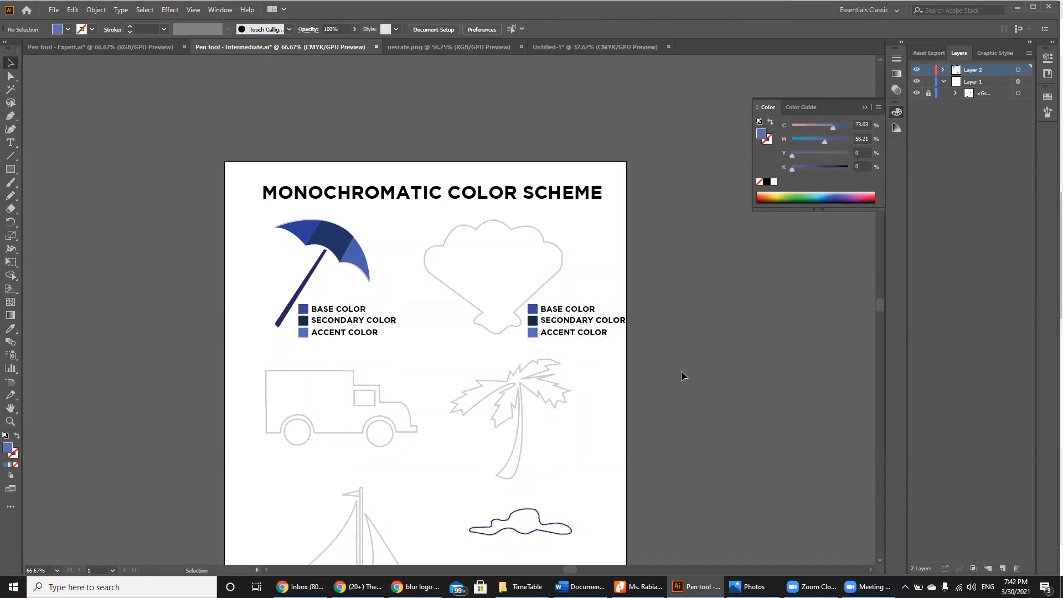
Step: Show the rulers and place a horizontal guide along the lower edge of both color keys
{"action": "key", "text": "ctrl+equal"}
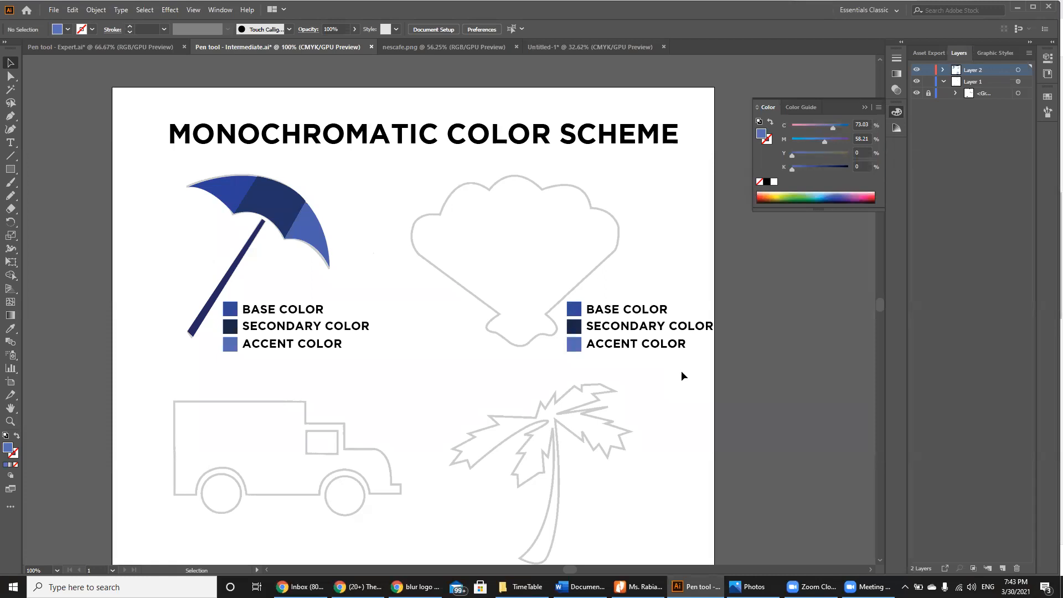
{"action": "key", "text": "ctrl+r"}
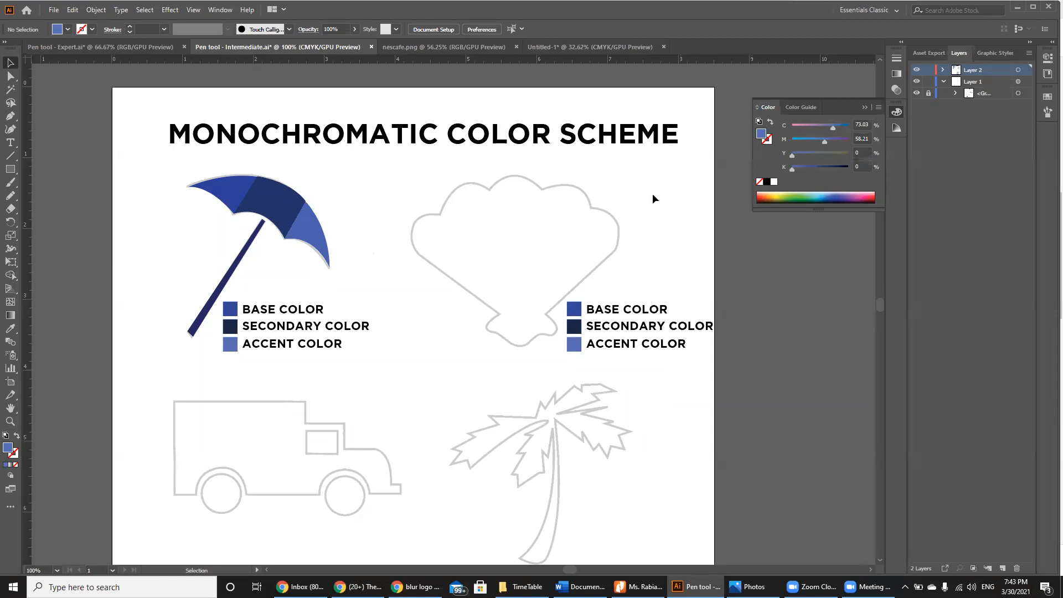
{"action": "key", "text": "a"}
{"action": "key", "text": "ctrl+r"}
{"action": "key", "text": "v"}
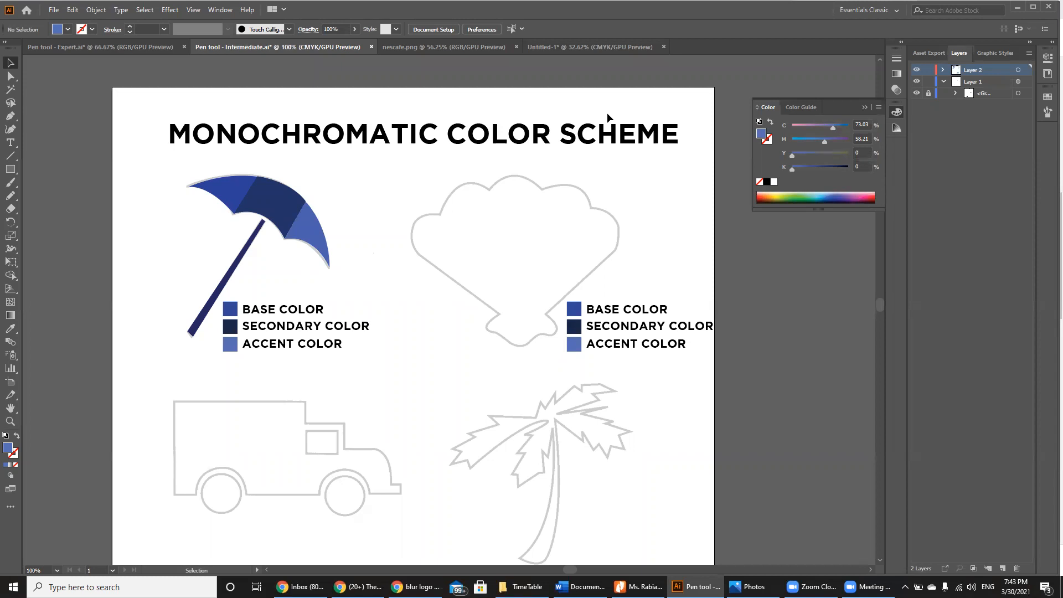
{"action": "key", "text": "ctrl+r"}
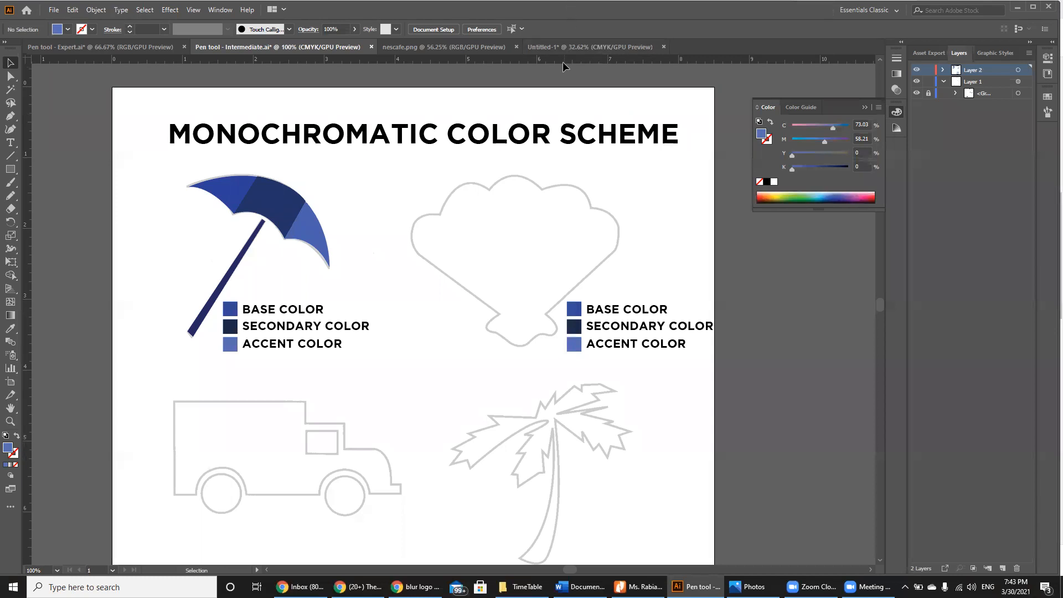
{"action": "left_click_drag", "start_coordinate": [560, 59], "coordinate": [478, 351]}
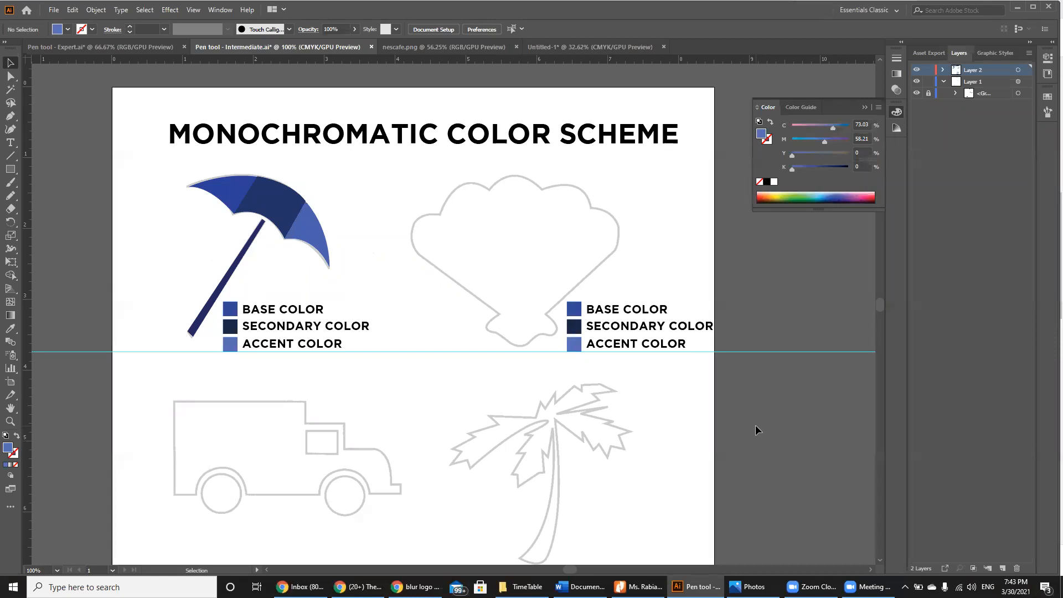
Step: Hide the guides on the sheet
{"action": "key", "text": "ctrl+minus"}
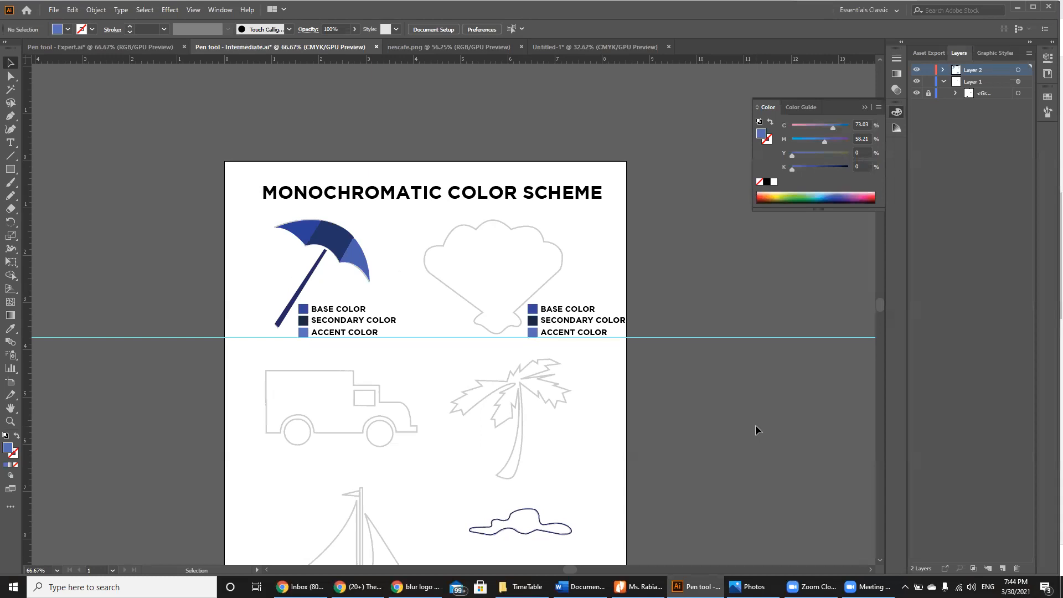
{"action": "key", "text": "a"}
{"action": "key", "text": "ctrl+;"}
{"action": "key", "text": "v"}
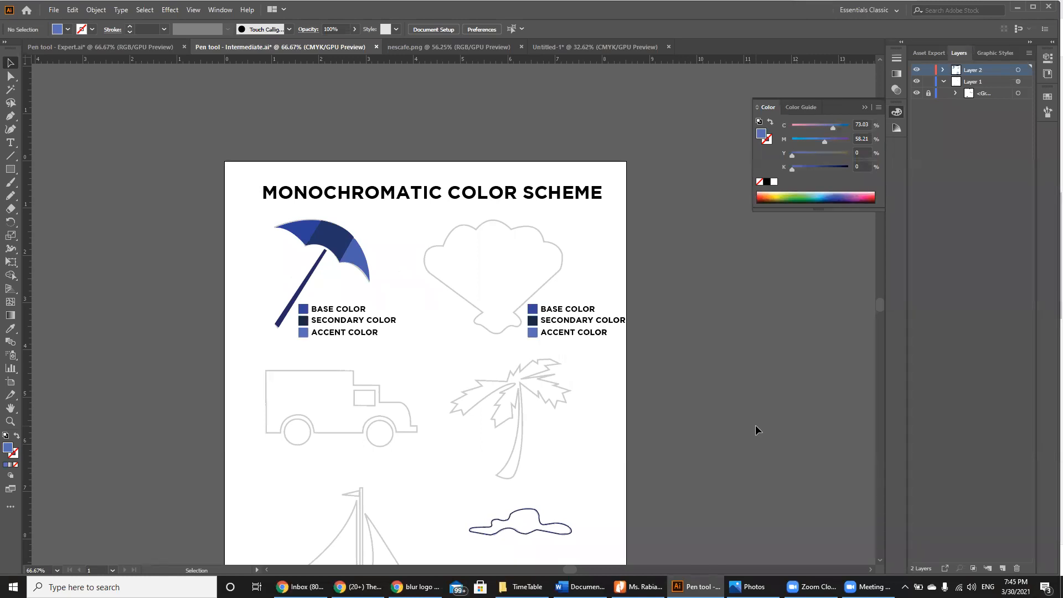
Step: Widen the artboard by extending its right edge to leave a margin beyond the shell's color key
{"action": "left_click", "coordinate": [9, 384]}
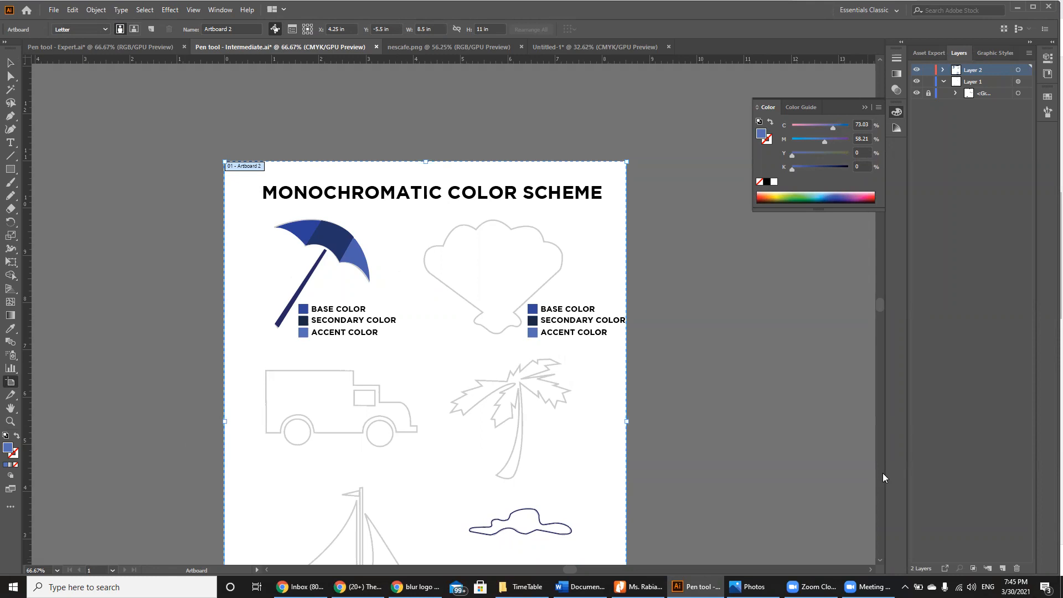
{"action": "left_click", "coordinate": [877, 561]}
{"action": "key", "text": "ctrl+minus"}
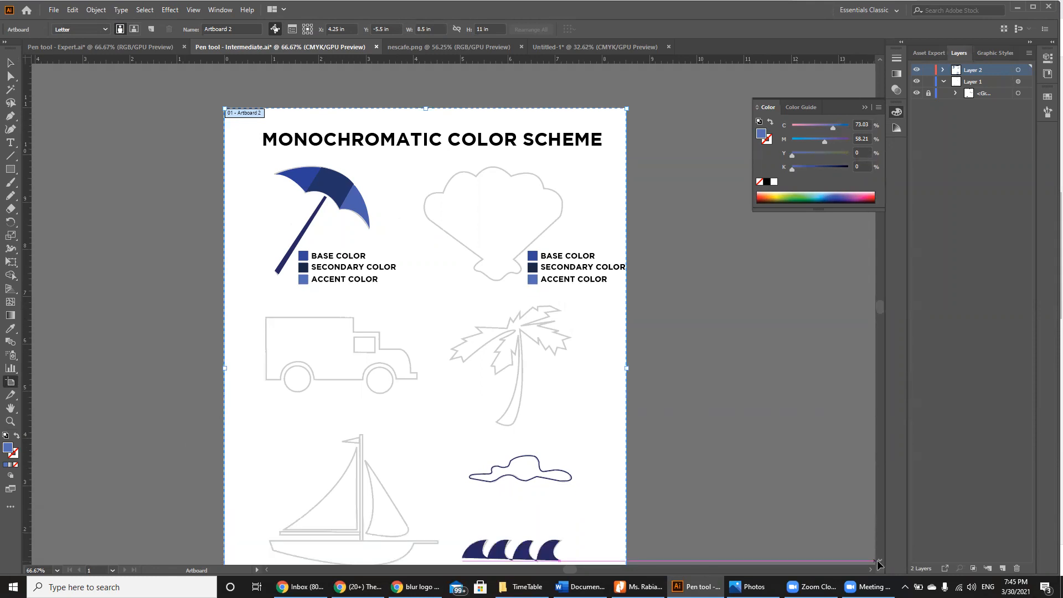
{"action": "left_click_drag", "start_coordinate": [581, 353], "coordinate": [606, 355]}
{"action": "left_click", "coordinate": [10, 63]}
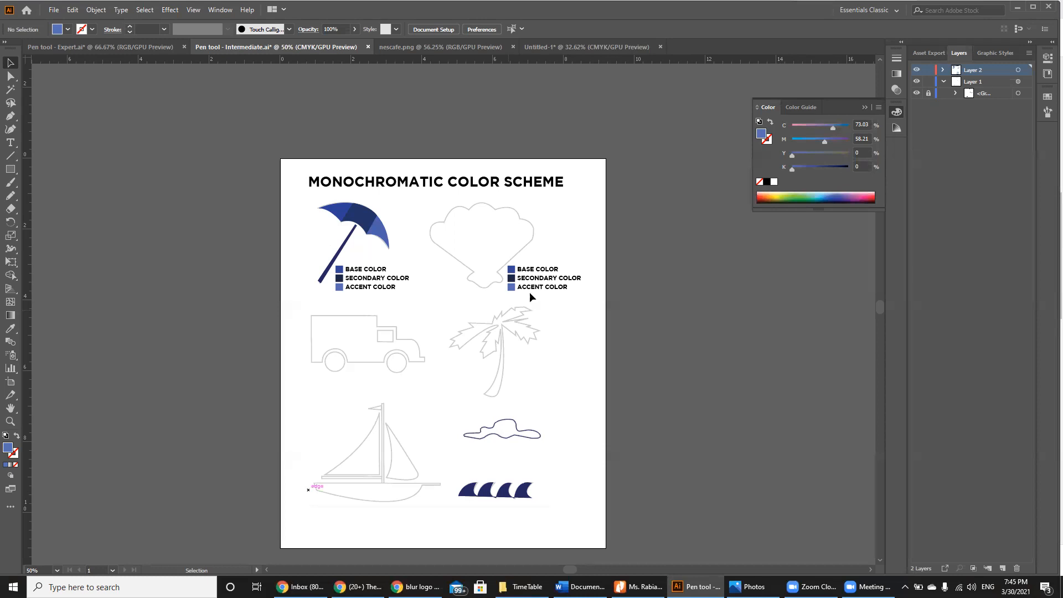
Step: Set the MONOCHROMATIC COLOR SCHEME title to centered text and align it to the artboard's horizontal center
{"action": "left_click", "coordinate": [471, 185]}
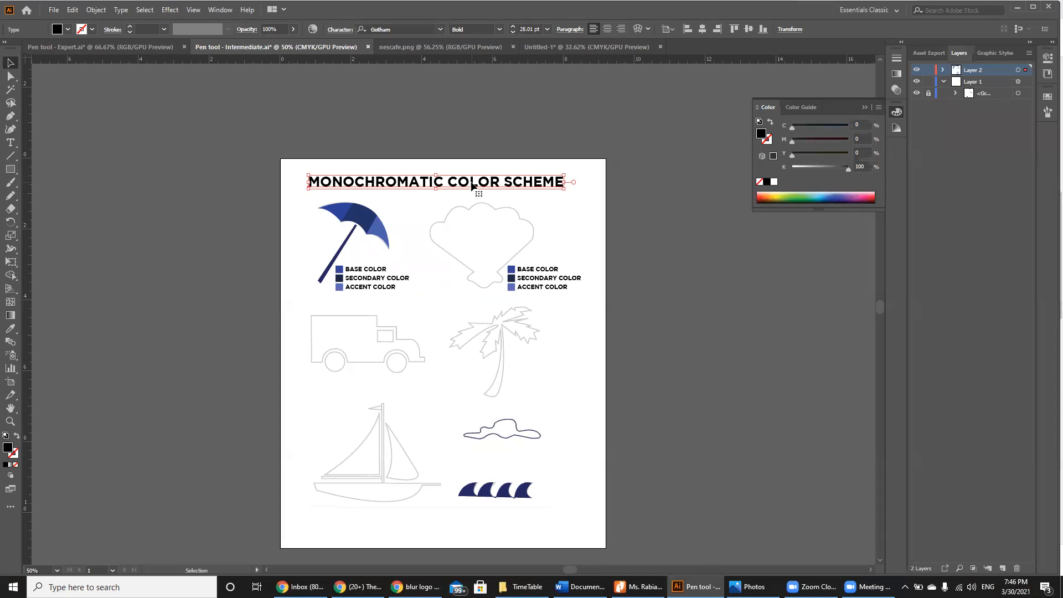
{"action": "left_click", "coordinate": [607, 29]}
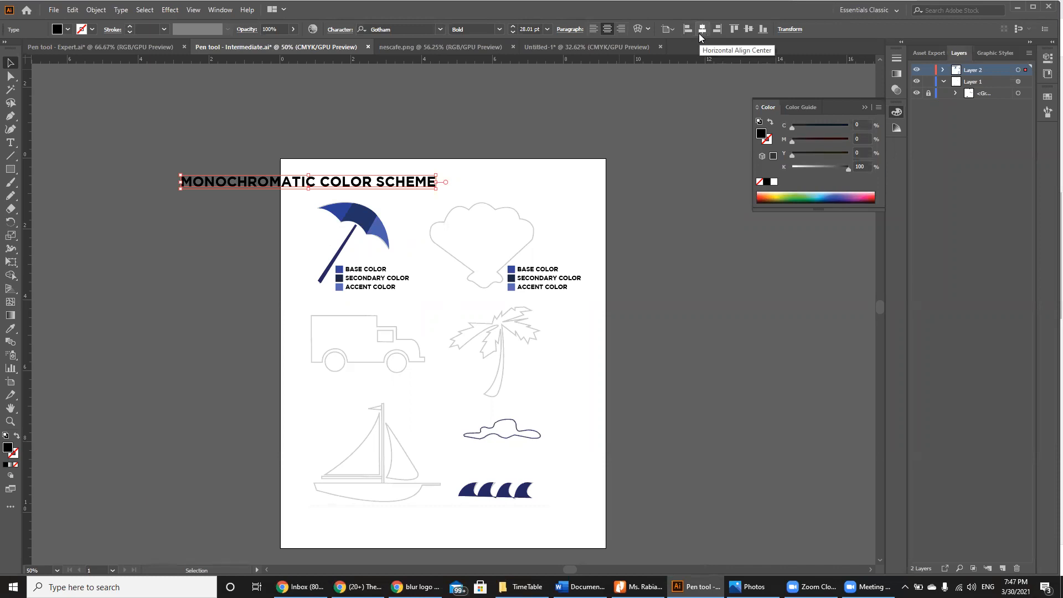
{"action": "left_click", "coordinate": [701, 29]}
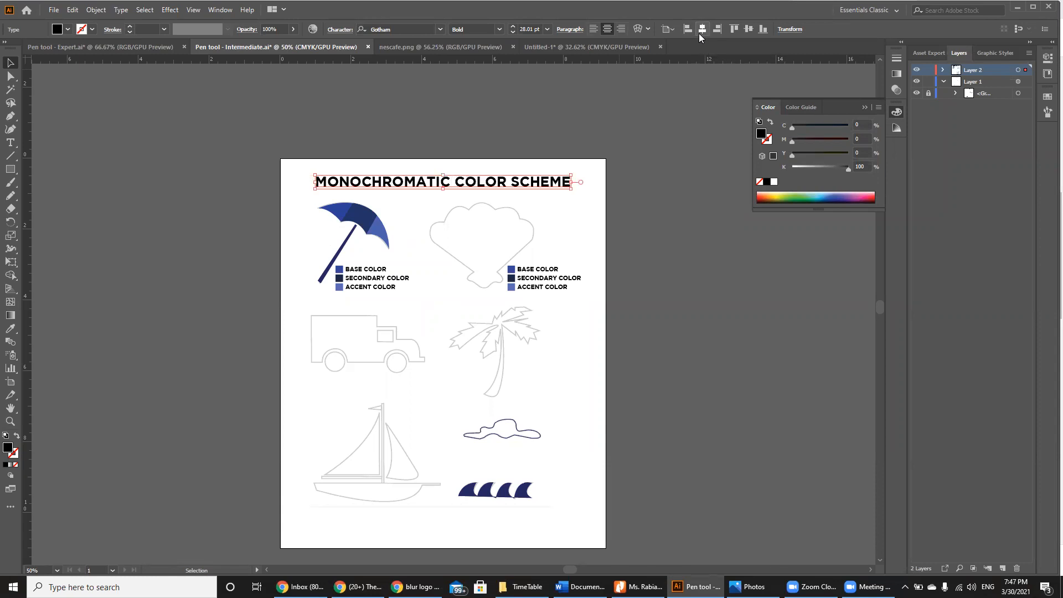
Step: Nudge the MONOCHROMATIC COLOR SCHEME title up slightly, away from the umbrella and shell
{"action": "key", "text": "Up"}
{"action": "key", "text": "Up"}
{"action": "key", "text": "Up"}
{"action": "key", "text": "Up"}
{"action": "key", "text": "Up"}
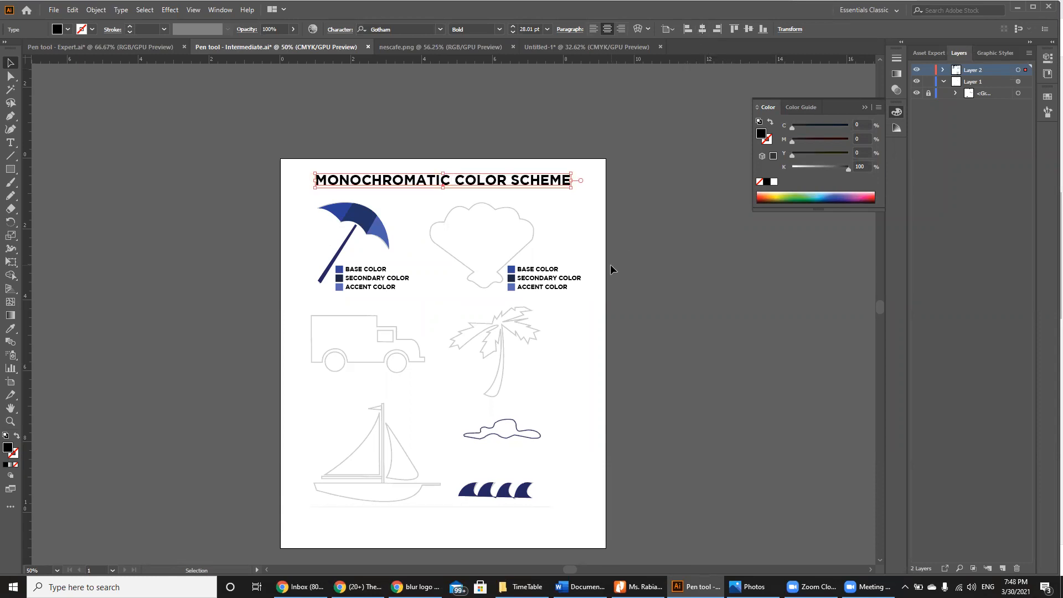
Step: Move the MONOCHROMATIC COLOR SCHEME title closer to the artboard's upper edge and fine-tune its height
{"action": "key", "text": "Up"}
{"action": "key", "text": "Up"}
{"action": "key", "text": "Up"}
{"action": "left_click", "coordinate": [610, 265]}
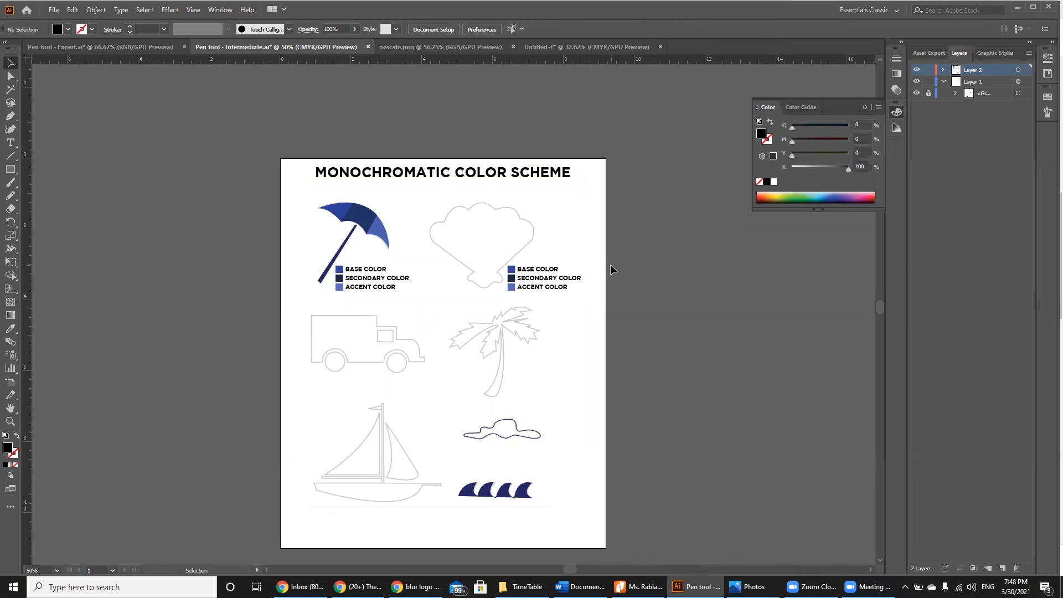
{"action": "left_click", "coordinate": [535, 178]}
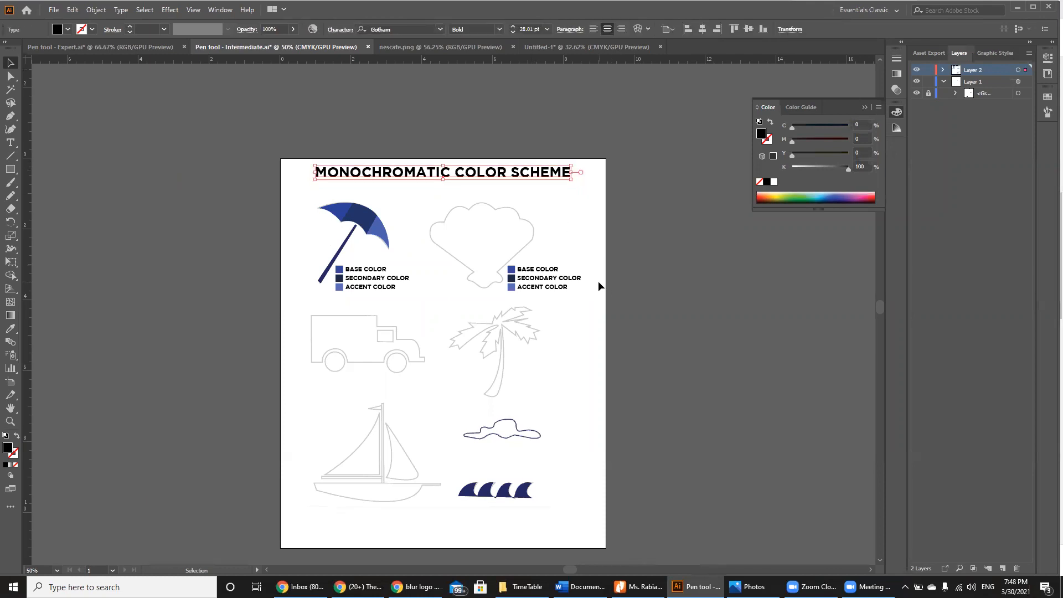
{"action": "key", "text": "Down"}
{"action": "key", "text": "Down"}
{"action": "key", "text": "Down"}
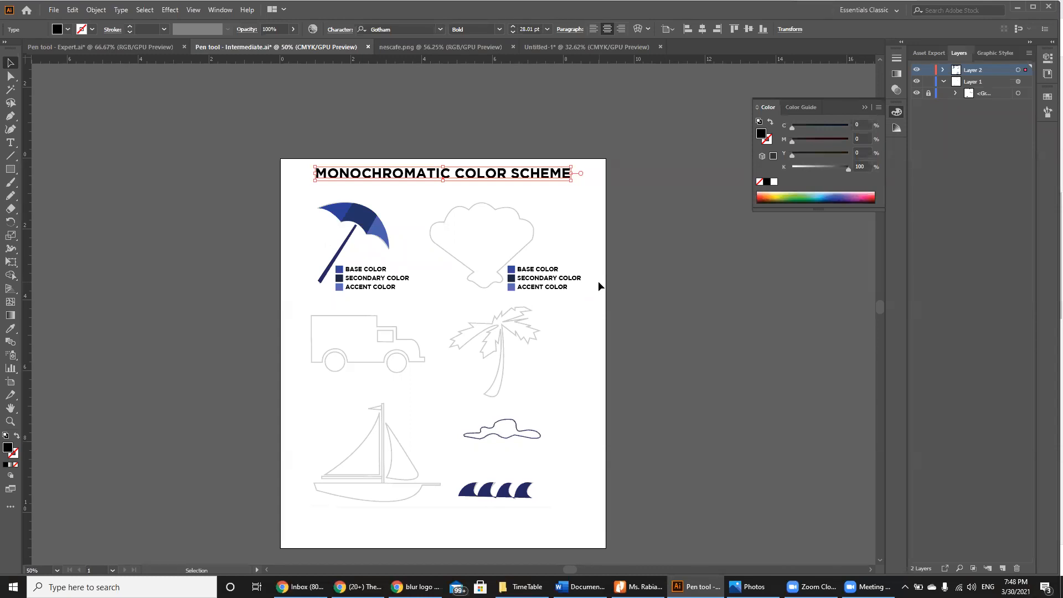
{"action": "left_click", "coordinate": [124, 47]}
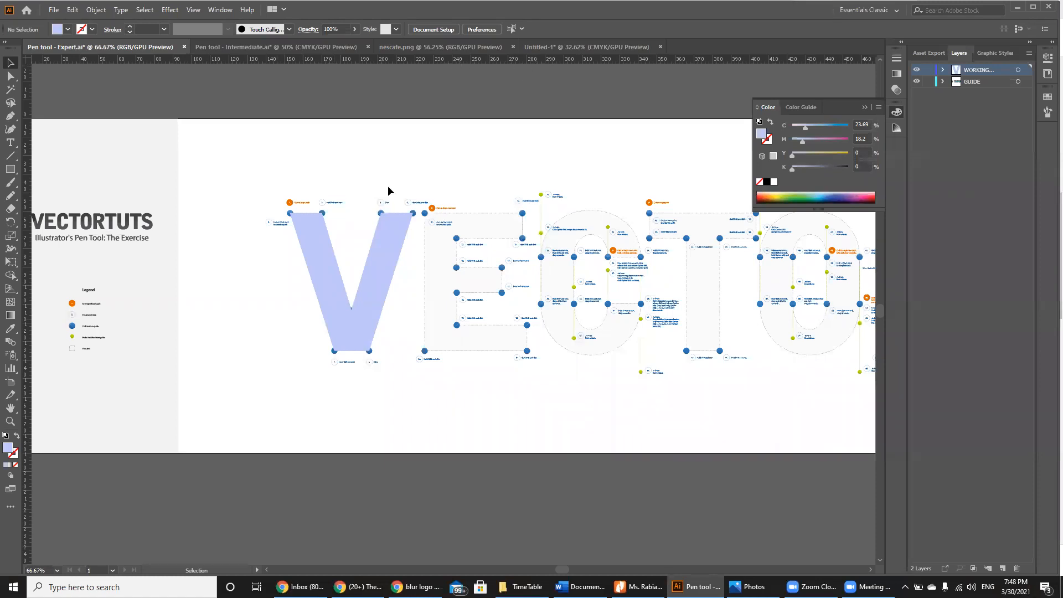
{"action": "left_click", "coordinate": [286, 47]}
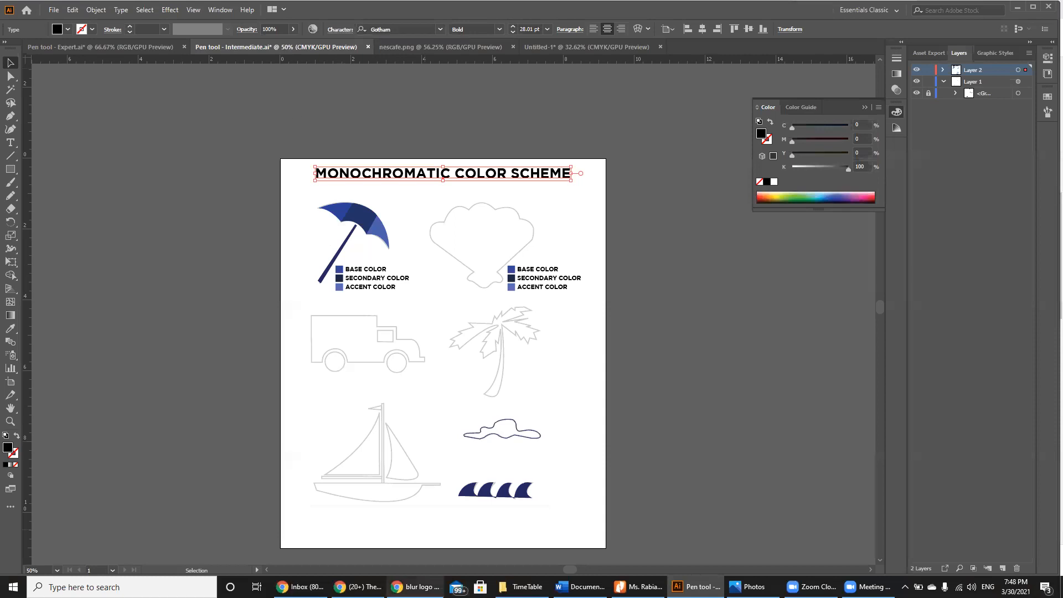
Step: Switch to Chrome and open the list of media albums in the Learn Freelancing Facebook group
{"action": "mouse_move", "coordinate": [415, 586]}
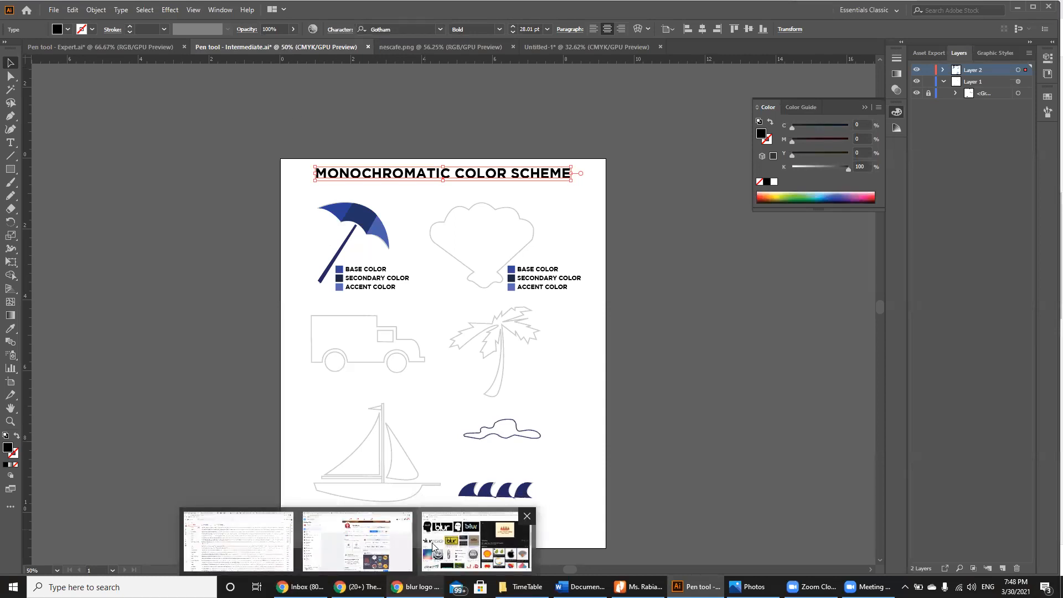
{"action": "left_click", "coordinate": [375, 582]}
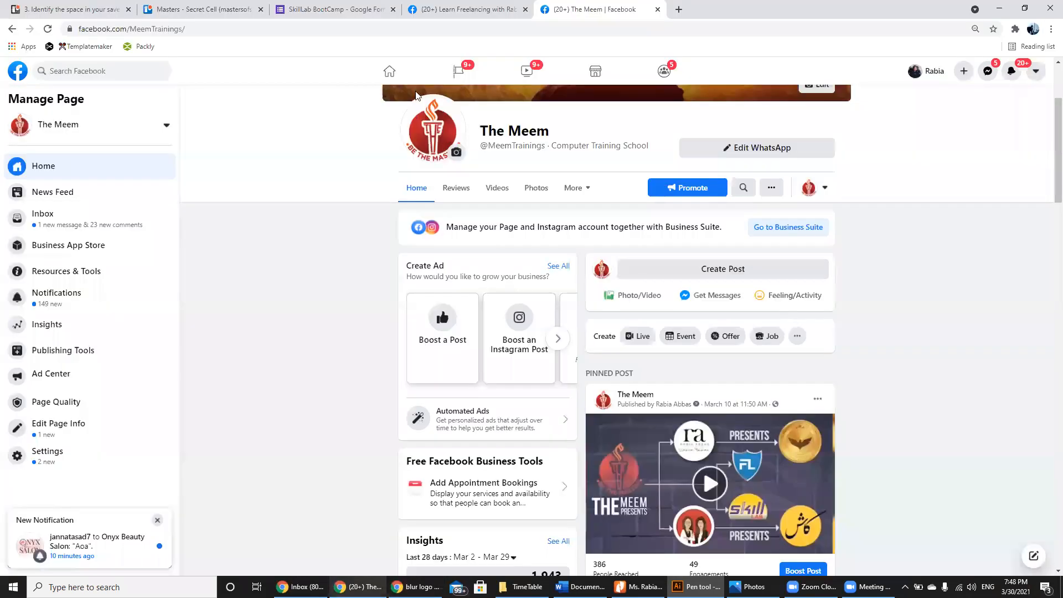
{"action": "left_click", "coordinate": [455, 8]}
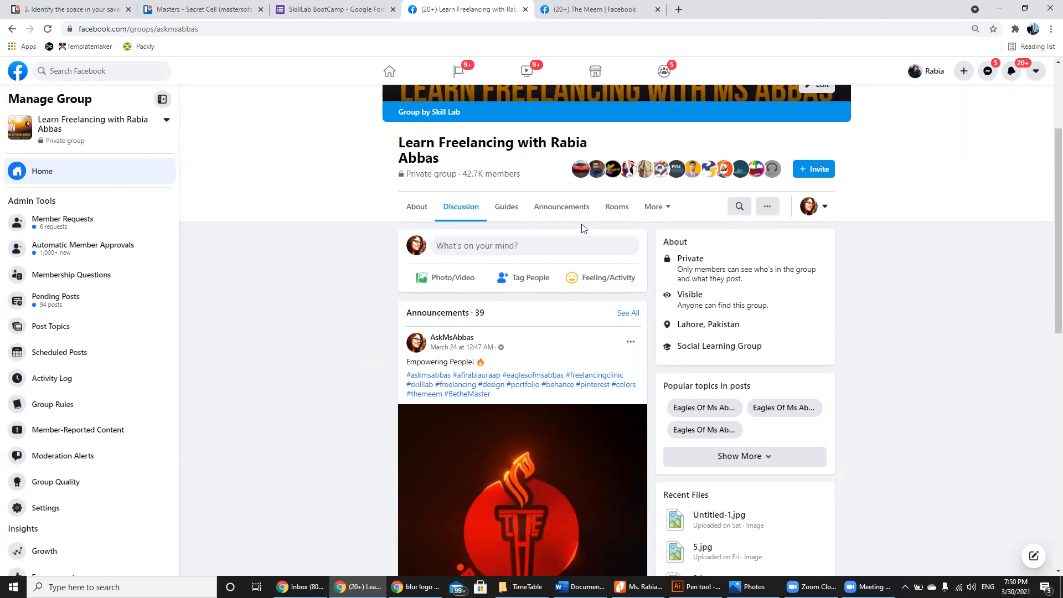
{"action": "left_click", "coordinate": [646, 218]}
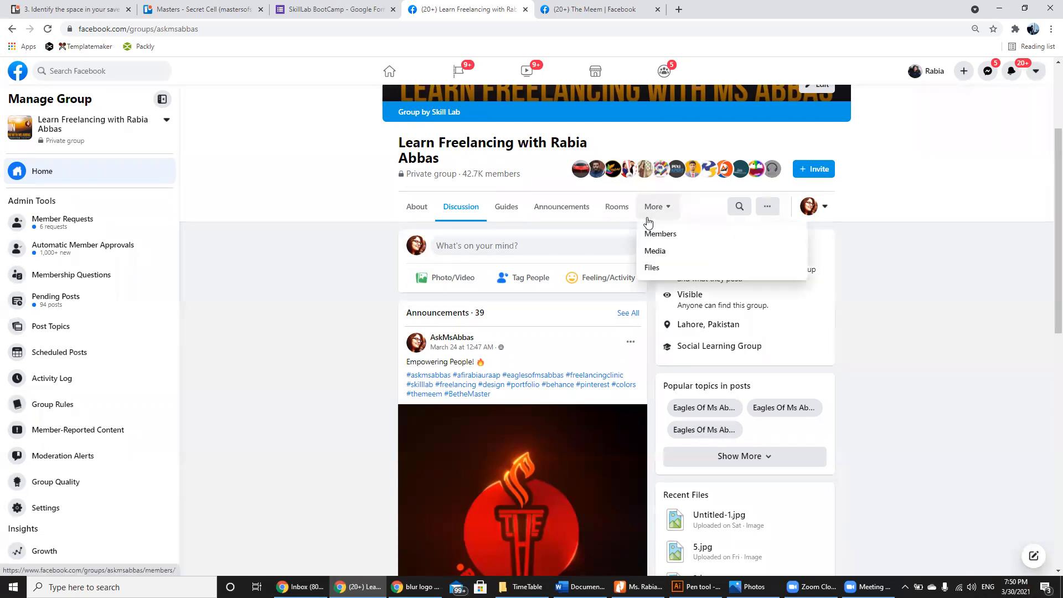
{"action": "left_click", "coordinate": [653, 251]}
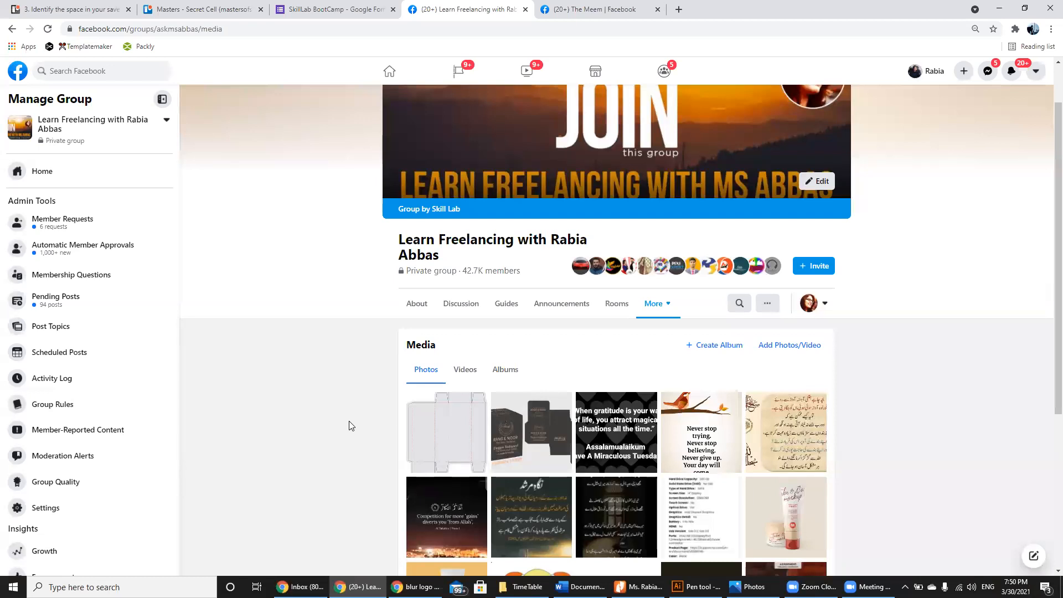
{"action": "scroll", "coordinate": [349, 425], "scroll_direction": "down", "scroll_amount": 1}
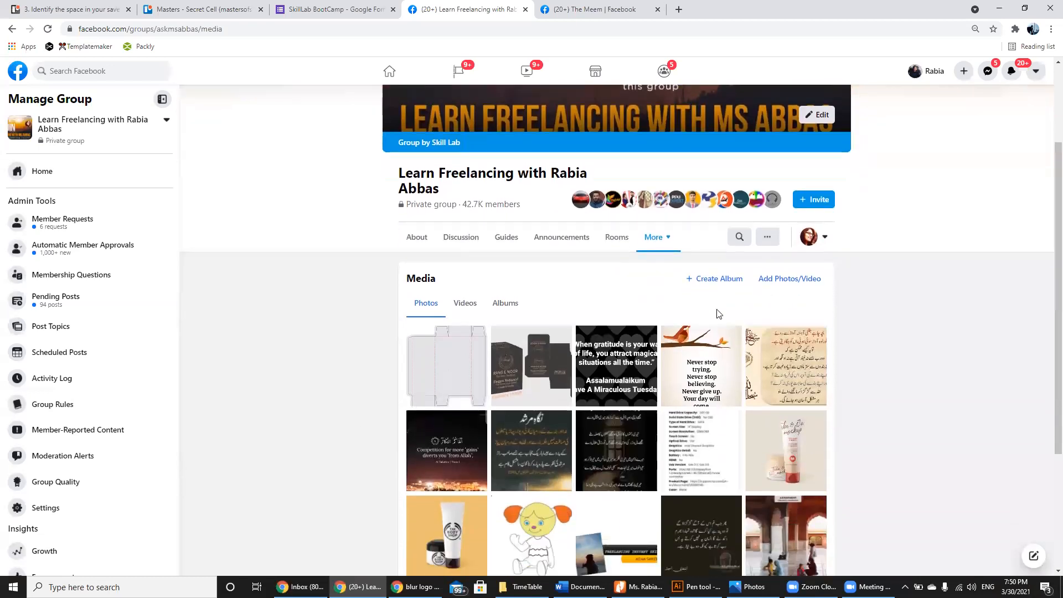
{"action": "left_click", "coordinate": [505, 303]}
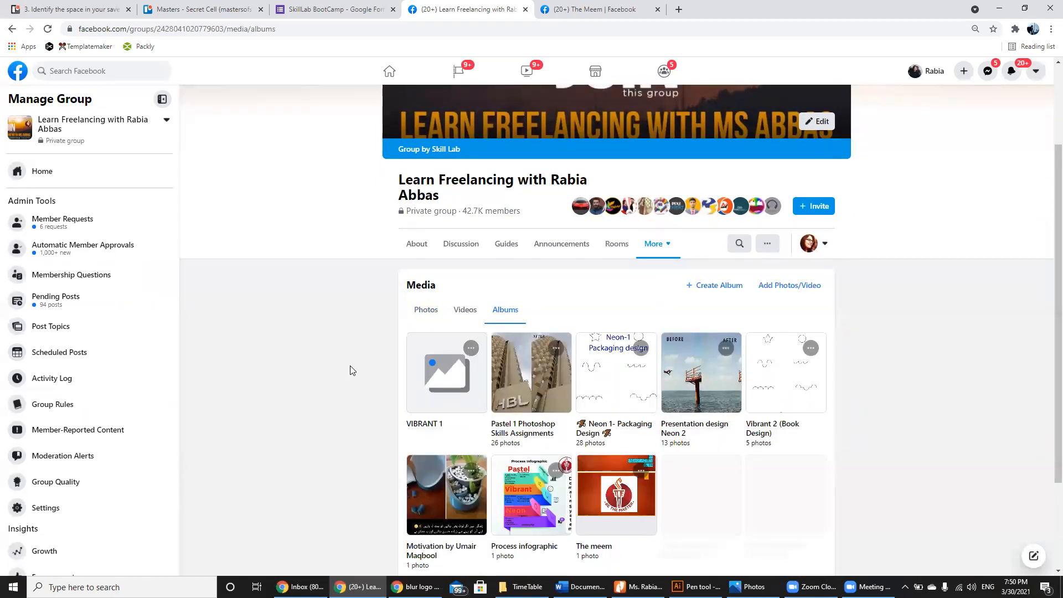
{"action": "scroll", "coordinate": [350, 365], "scroll_direction": "down", "scroll_amount": 1}
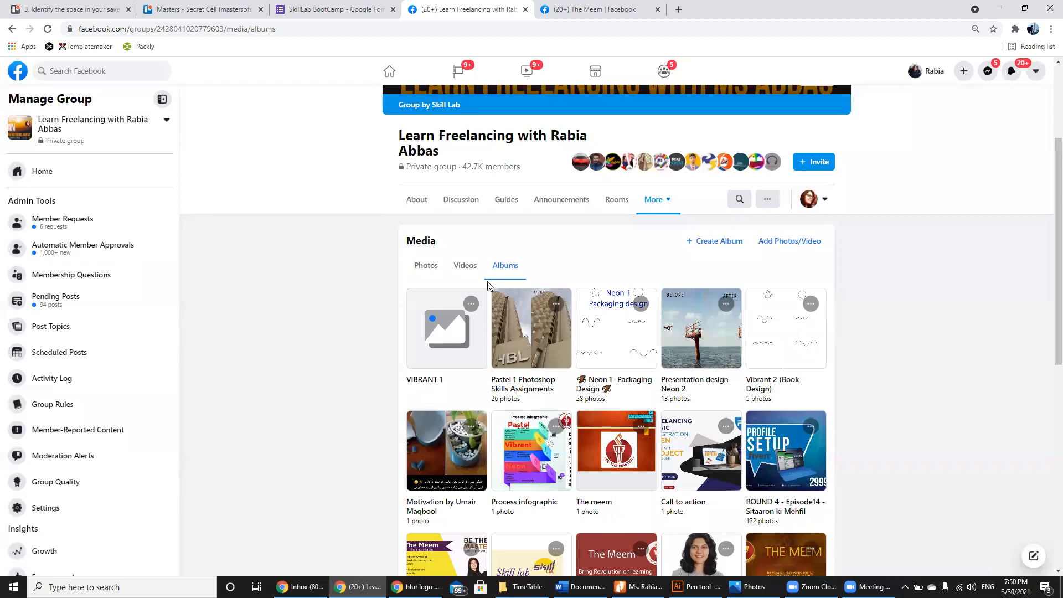
Step: Look through the before-and-after photos in the Pastel 1 Photoshop Skills Assignments album and return to the album list
{"action": "left_click", "coordinate": [516, 329]}
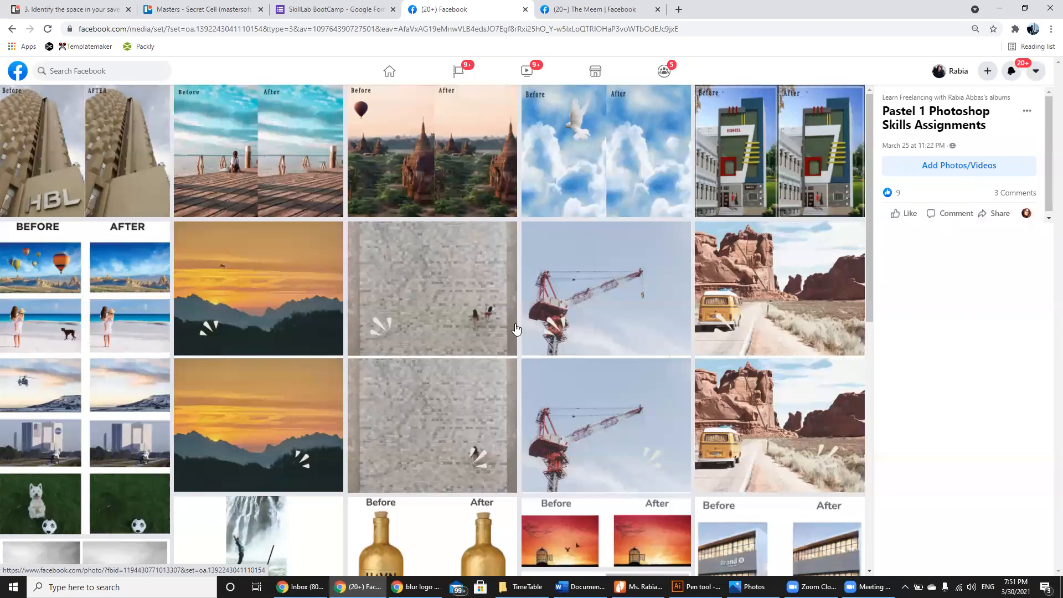
{"action": "left_click", "coordinate": [20, 301]}
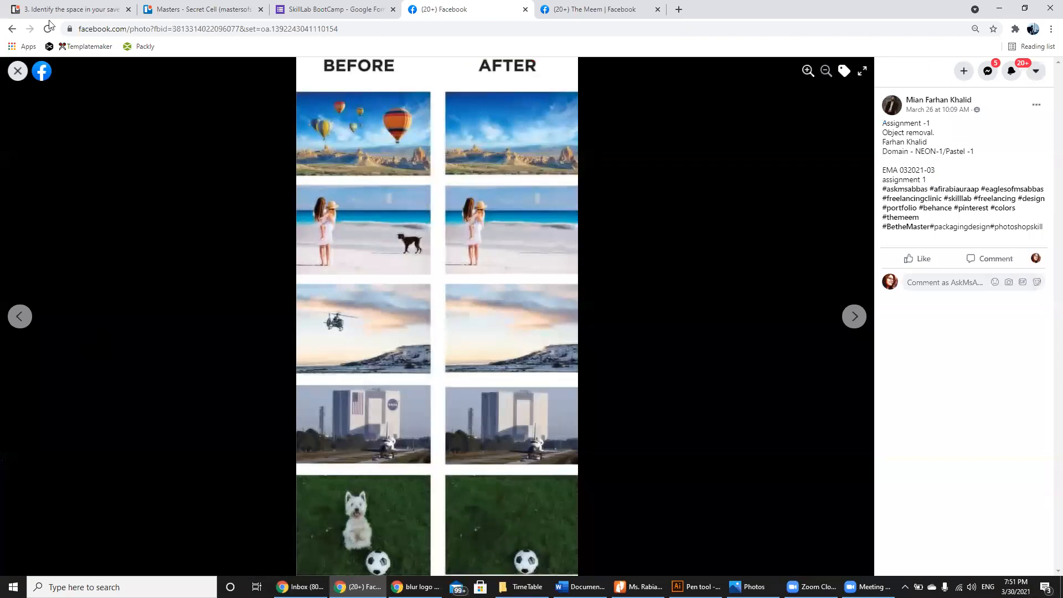
{"action": "left_click", "coordinate": [5, 70]}
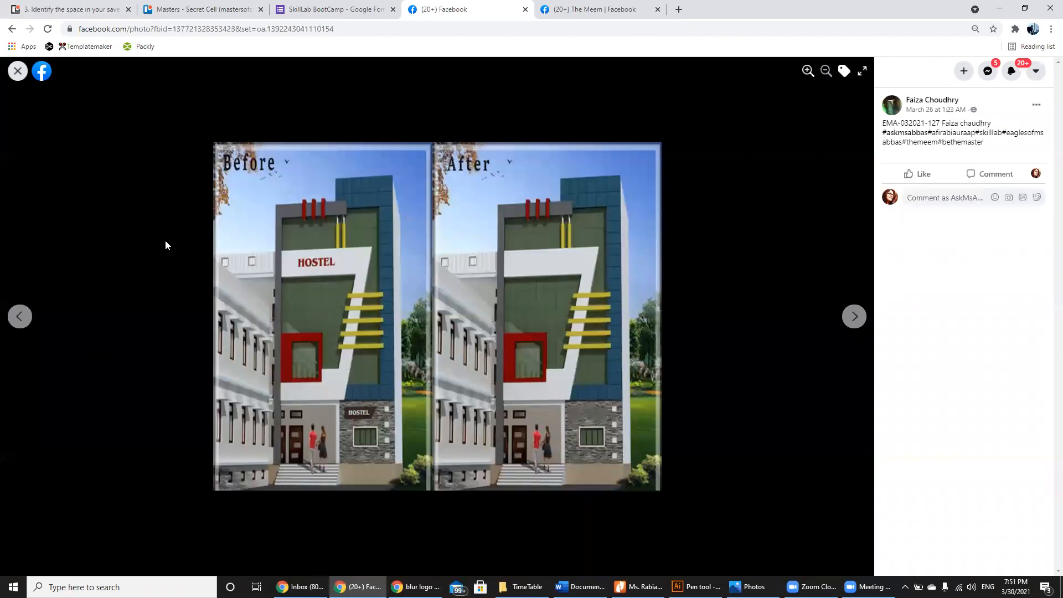
{"action": "left_click", "coordinate": [12, 77]}
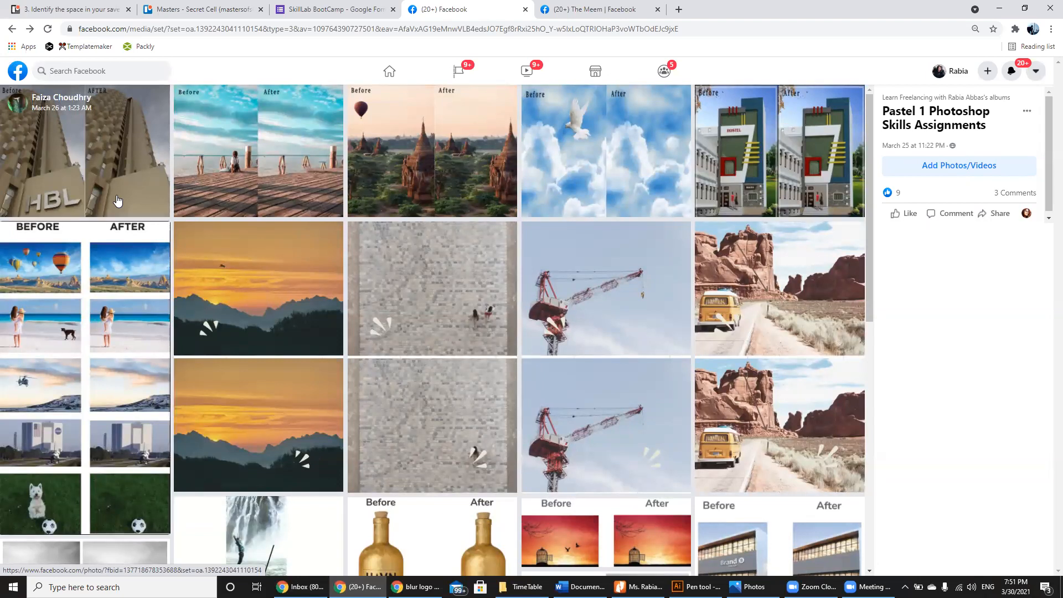
{"action": "left_click", "coordinate": [13, 29]}
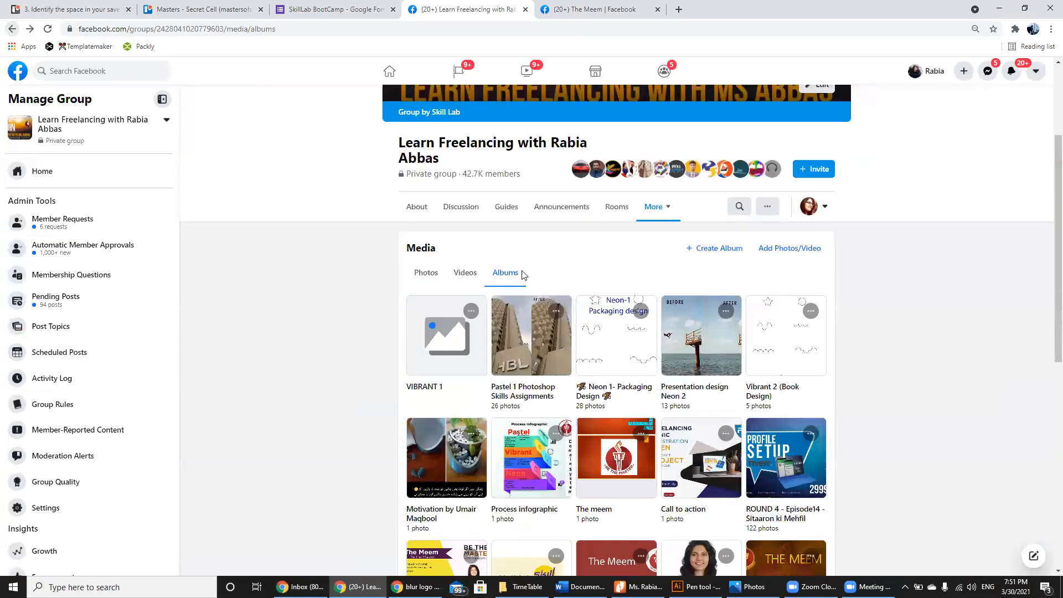
Step: Start a new group album and name it "PenTool - Intermediate and Expert"
{"action": "left_click", "coordinate": [714, 249]}
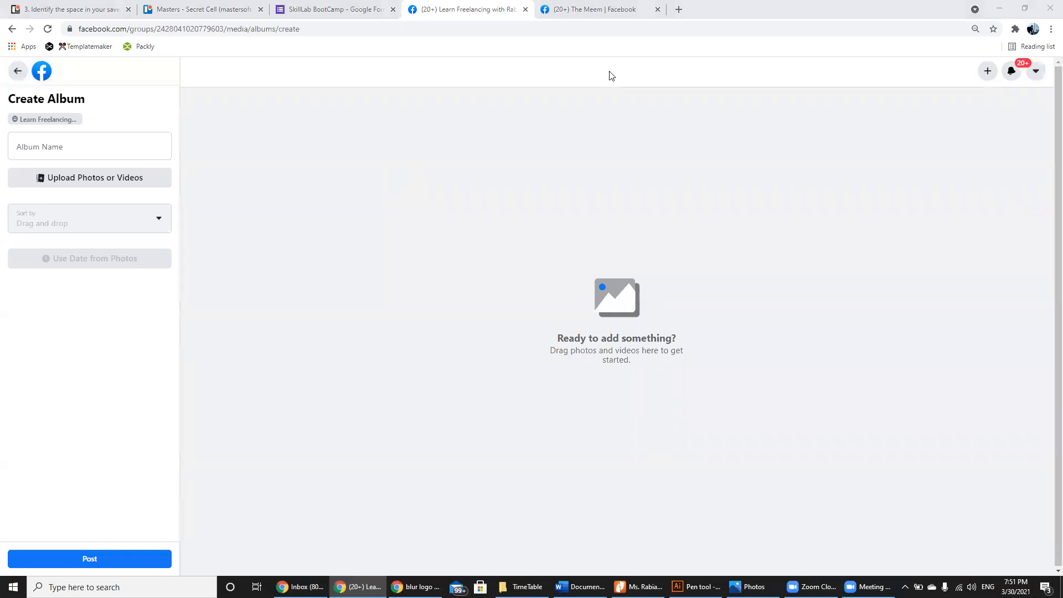
{"action": "left_click", "coordinate": [106, 150]}
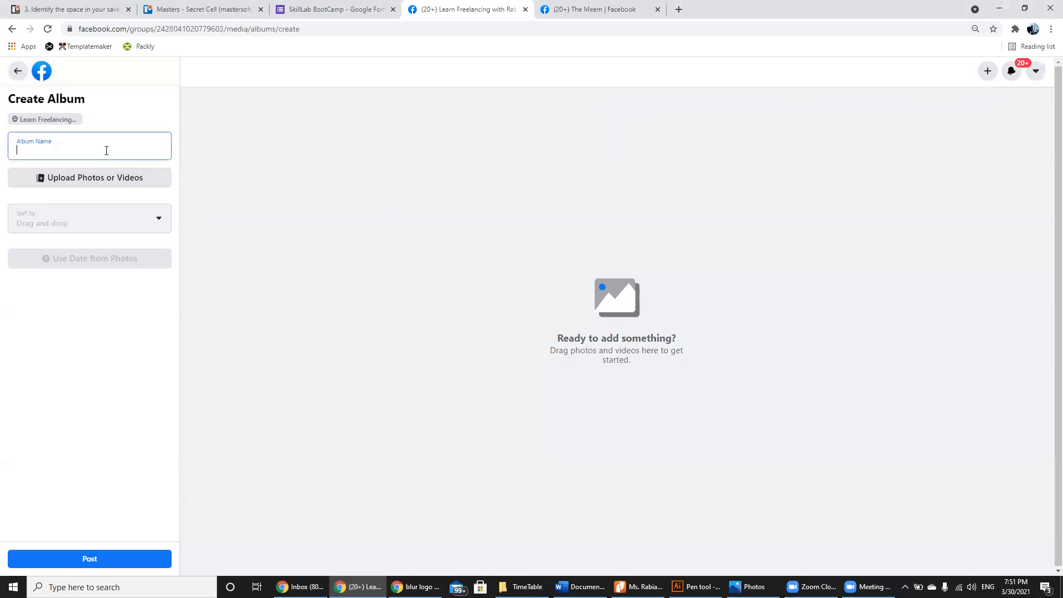
{"action": "type", "text": "Pen"}
{"action": "type", "text": "Tool "}
{"action": "type", "text": "- E"}
{"action": "type", "text": "Intermediat"}
{"action": "type", "text": "e"}
{"action": "type", "text": " and Expert"}
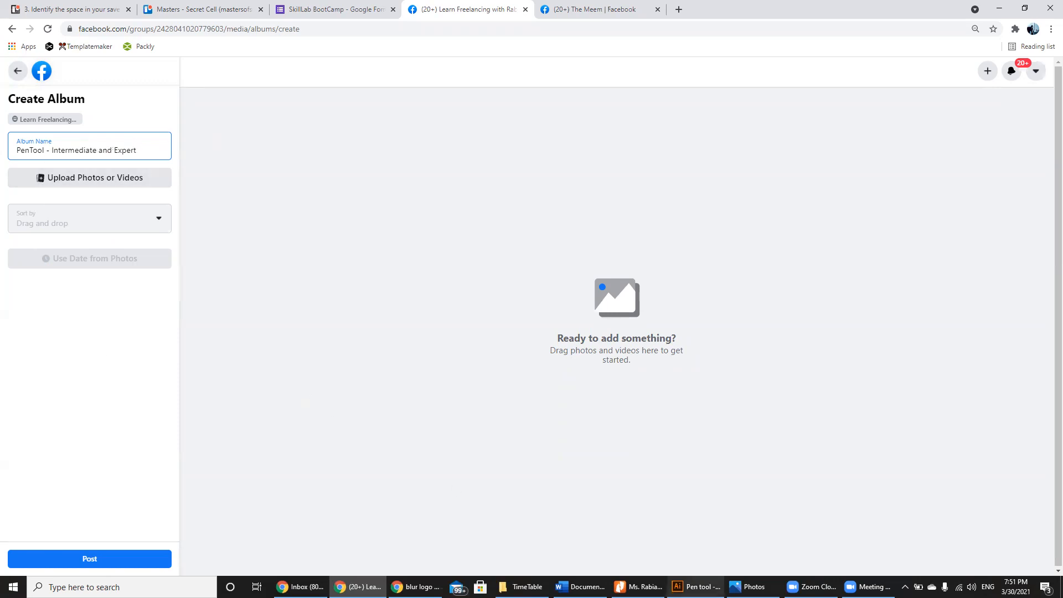
Step: Switch to Illustrator and bring up the Pen tool - Expert document at 50% zoom
{"action": "key", "text": "alt+Tab"}
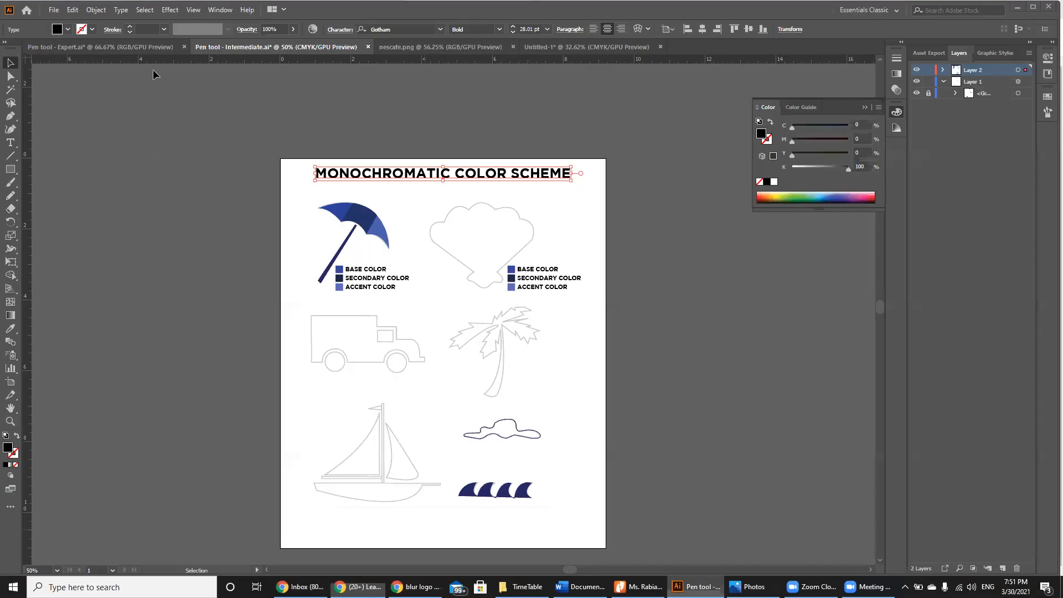
{"action": "left_click", "coordinate": [143, 50]}
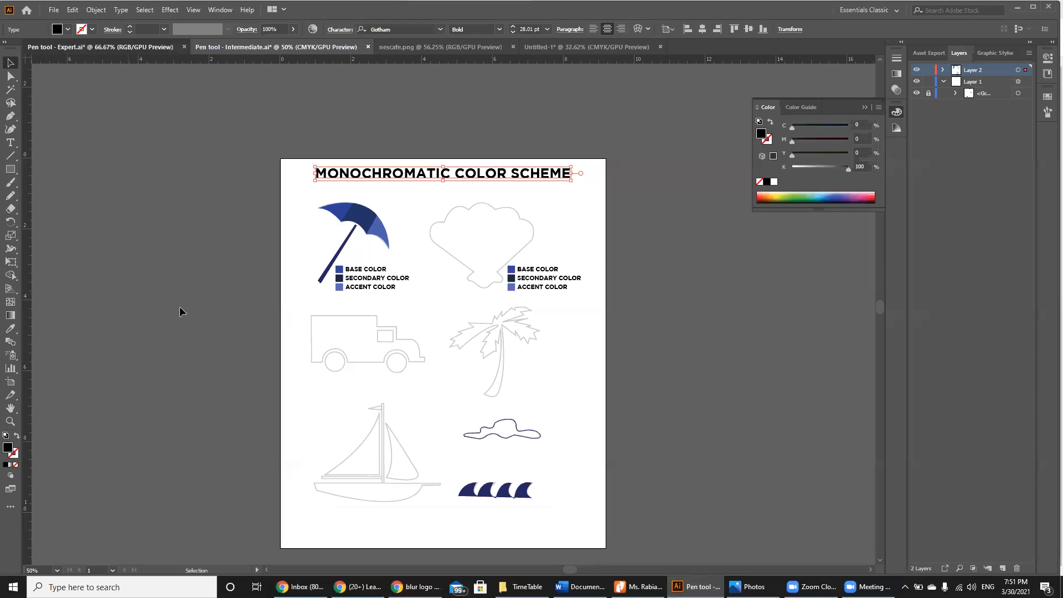
{"action": "key", "text": "ctrl+minus"}
{"action": "key", "text": "ctrl+minus"}
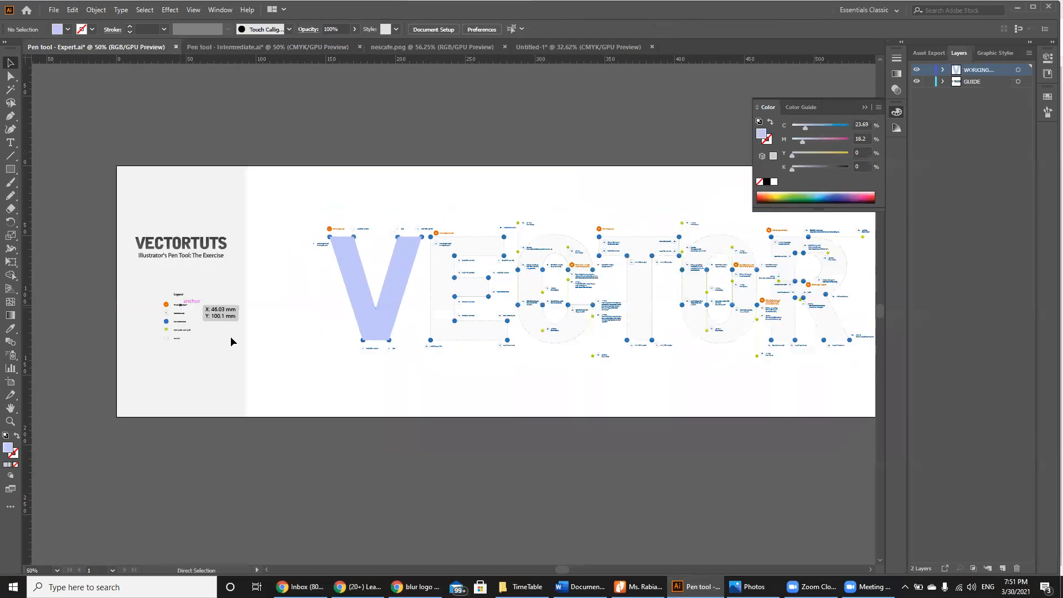
{"action": "key", "text": "ctrl+plus"}
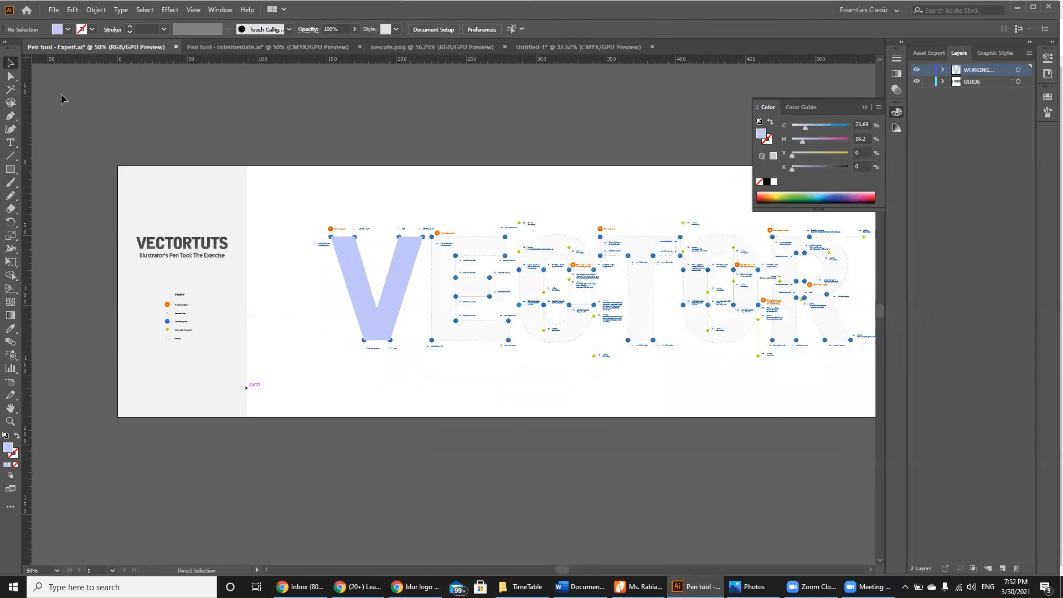
Step: Try to export the Expert sheet as a PNG named Pen tool - Expert in the Adobe-Illustrator assignments folder
{"action": "left_click", "coordinate": [53, 10]}
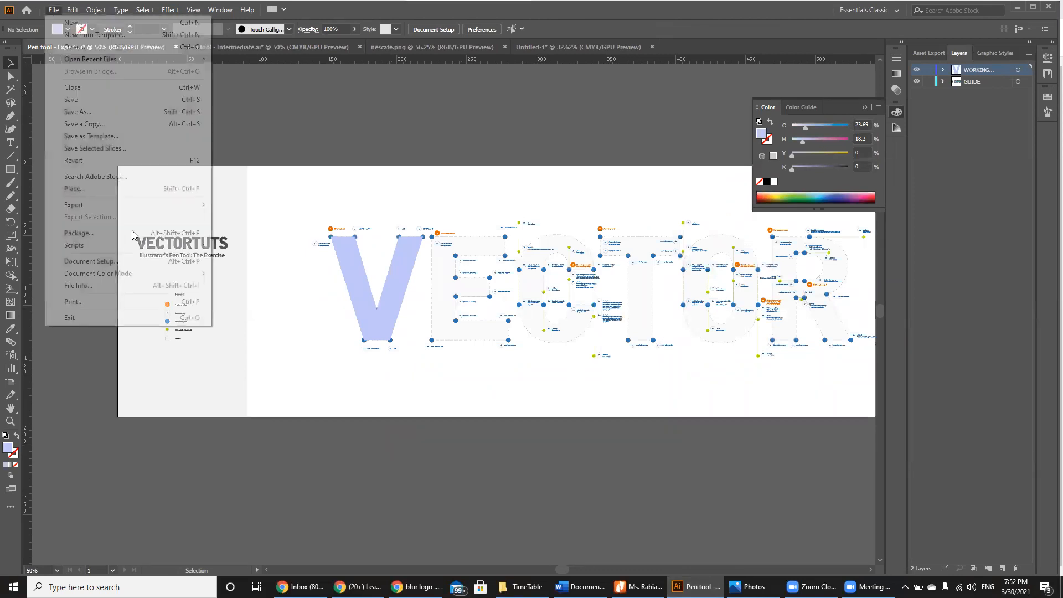
{"action": "mouse_move", "coordinate": [117, 205]}
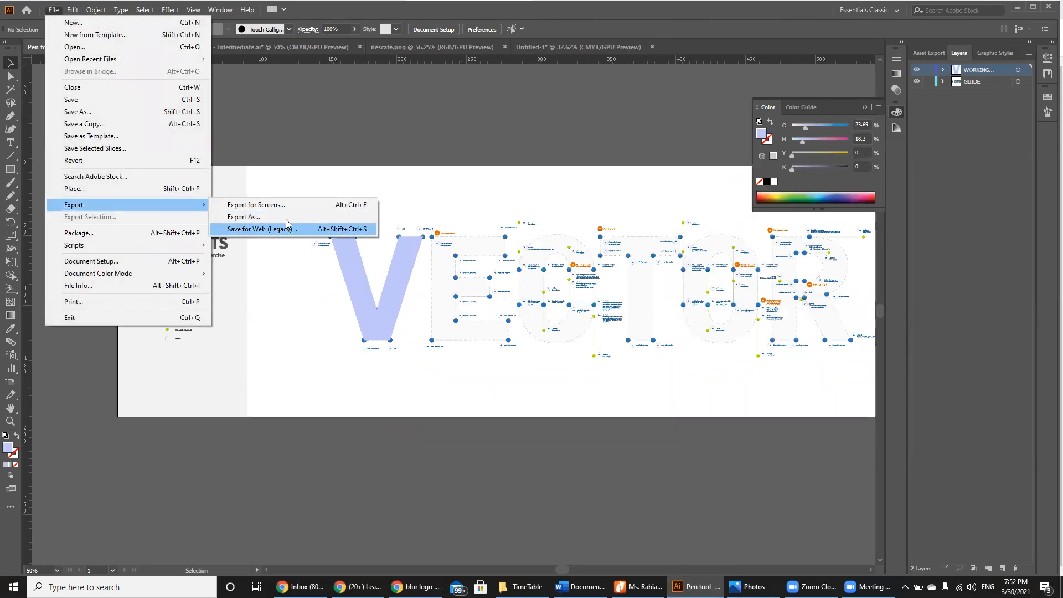
{"action": "left_click", "coordinate": [244, 217]}
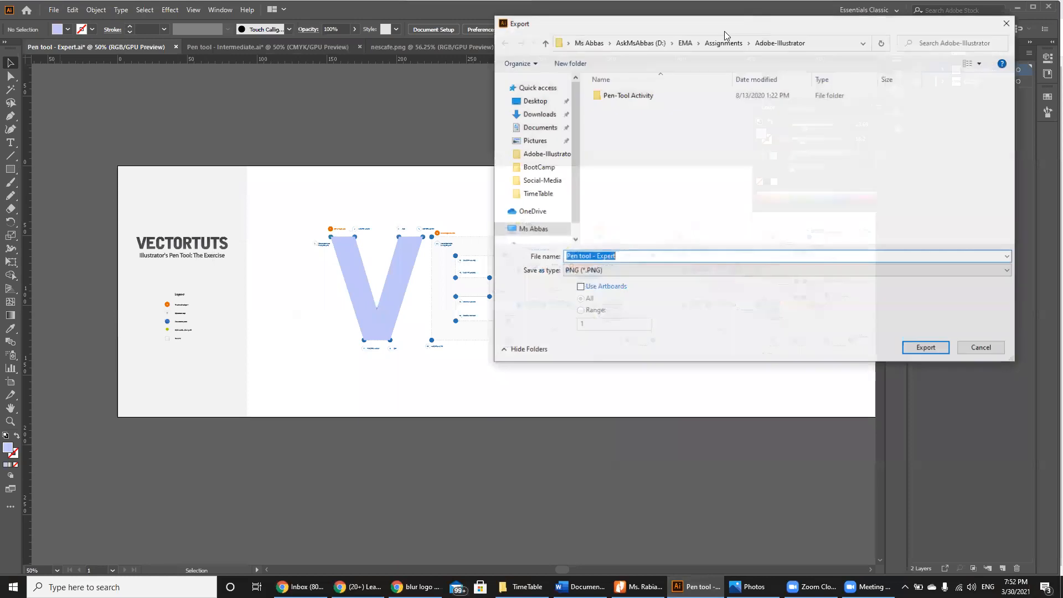
{"action": "left_click_drag", "start_coordinate": [715, 23], "coordinate": [271, 27]}
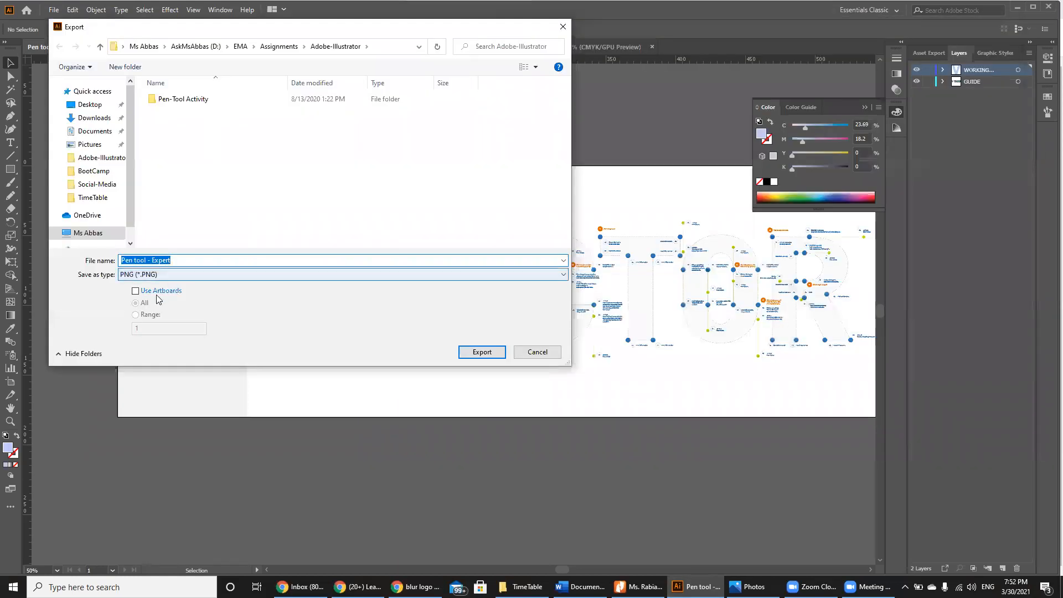
{"action": "left_click", "coordinate": [154, 296]}
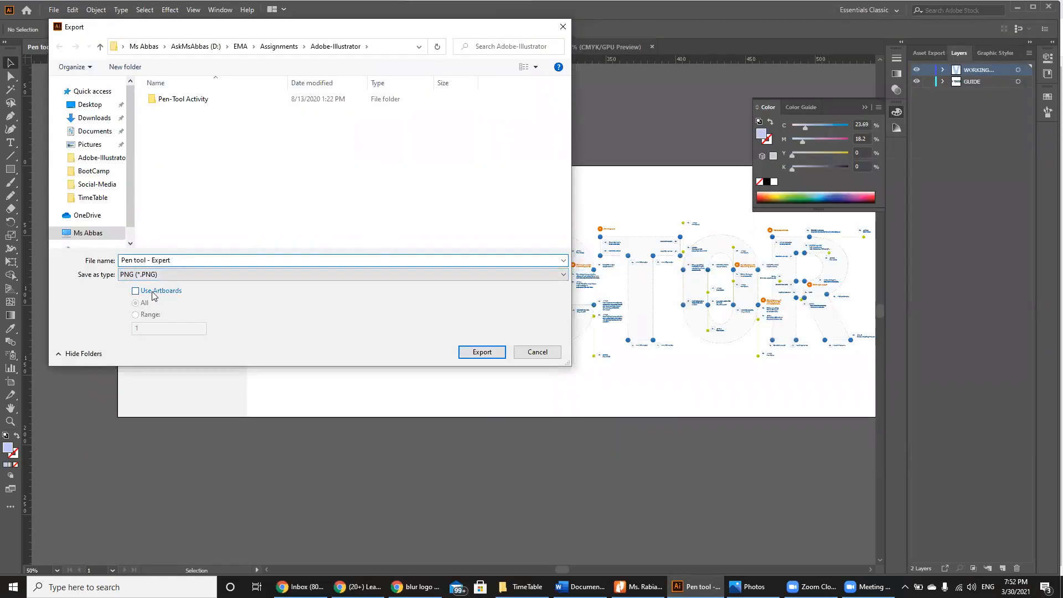
{"action": "left_click", "coordinate": [482, 352]}
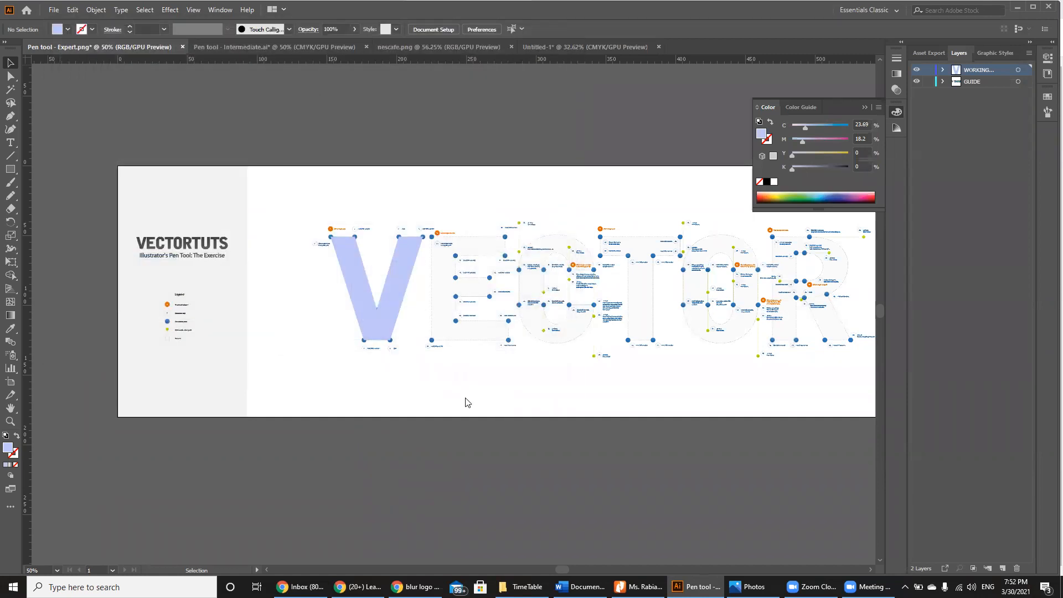
Step: Undo the filled tracing of the letter V, taking the Expert exercise back to its untraced outlines
{"action": "key", "text": "ctrl+z"}
{"action": "key", "text": "ctrl+z"}
{"action": "key", "text": "ctrl+z"}
{"action": "key", "text": "ctrl+z"}
{"action": "key", "text": "ctrl+z"}
{"action": "key", "text": "ctrl+z"}
{"action": "key", "text": "ctrl+z"}
{"action": "key", "text": "ctrl+z"}
{"action": "key", "text": "ctrl+z"}
{"action": "key", "text": "ctrl+z"}
{"action": "key", "text": "ctrl+z"}
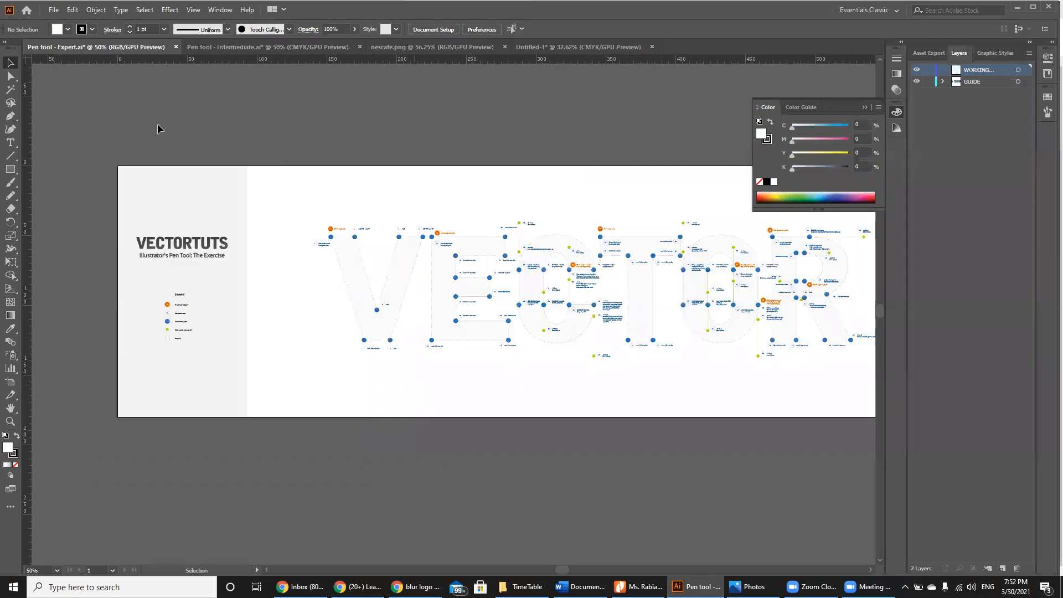
Step: Export the Expert sheet as a PNG named Pen tool - Expert in the Adobe-Illustrator folder, with Use Artboards enabled
{"action": "left_click", "coordinate": [55, 11]}
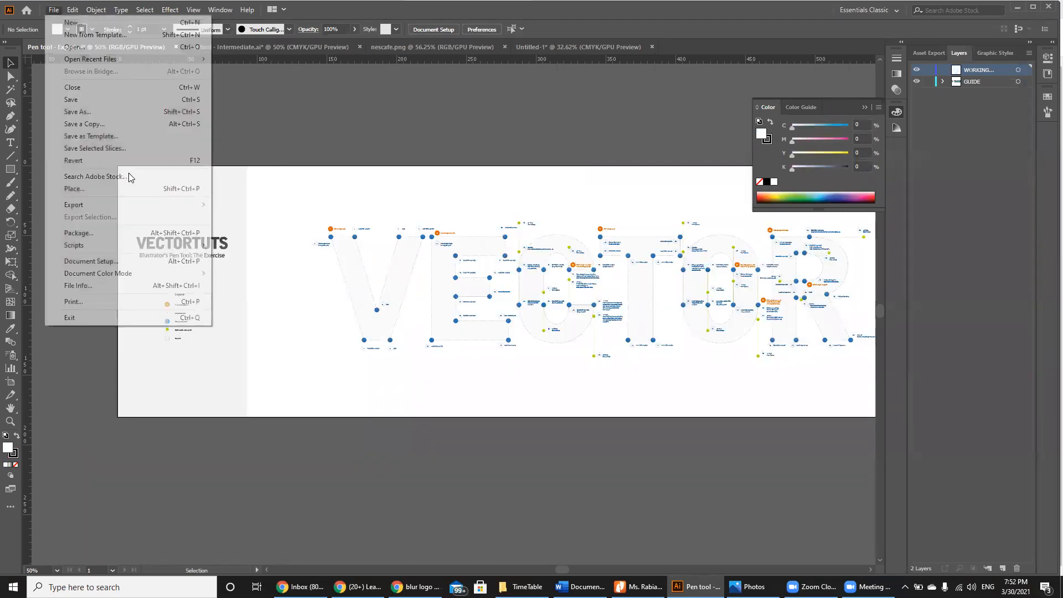
{"action": "mouse_move", "coordinate": [182, 205]}
{"action": "left_click", "coordinate": [235, 217]}
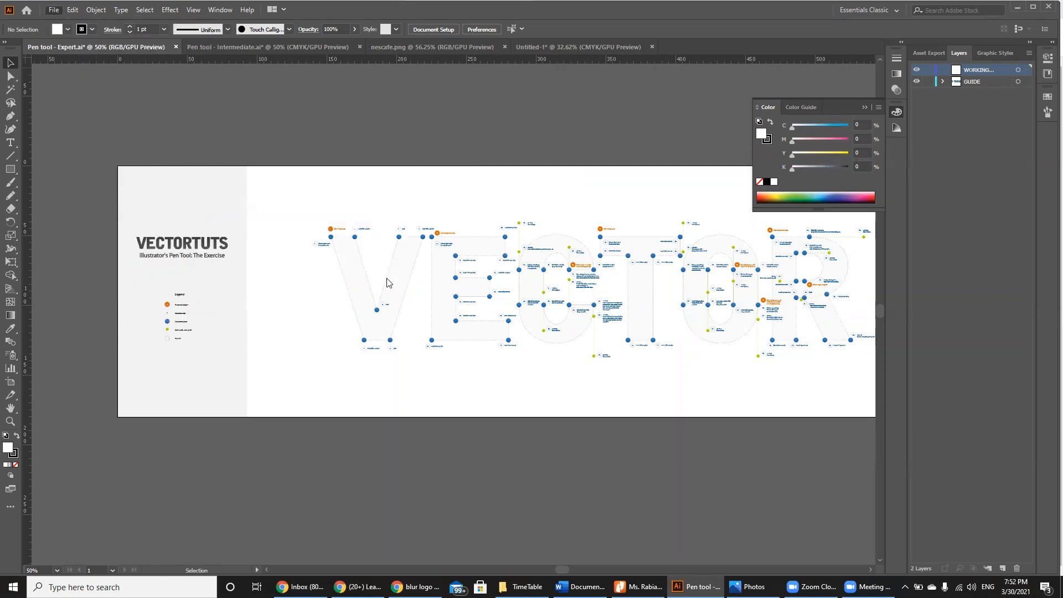
{"action": "left_click", "coordinate": [161, 291]}
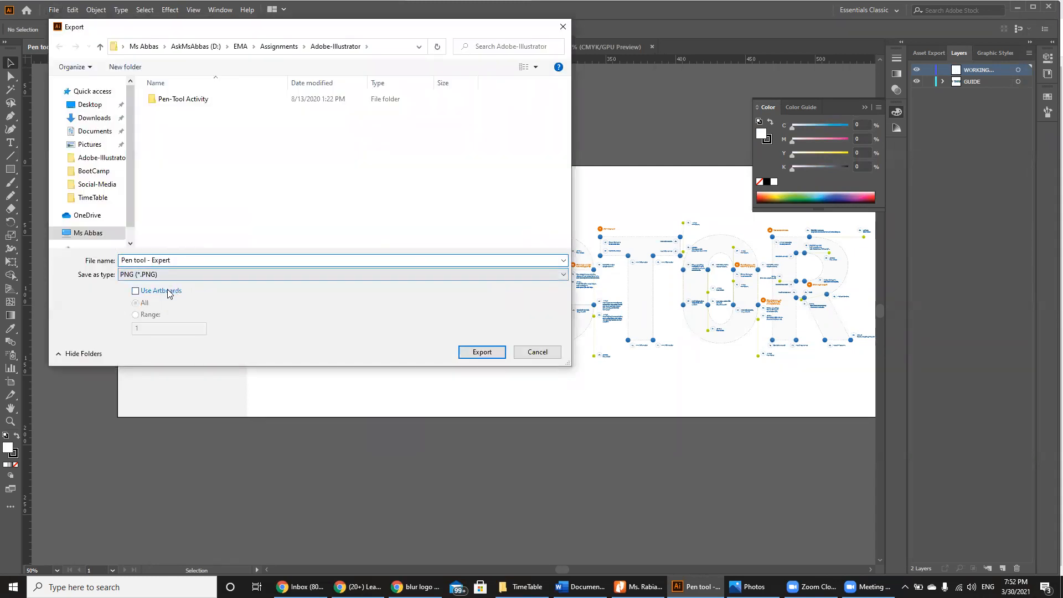
{"action": "left_click", "coordinate": [481, 352]}
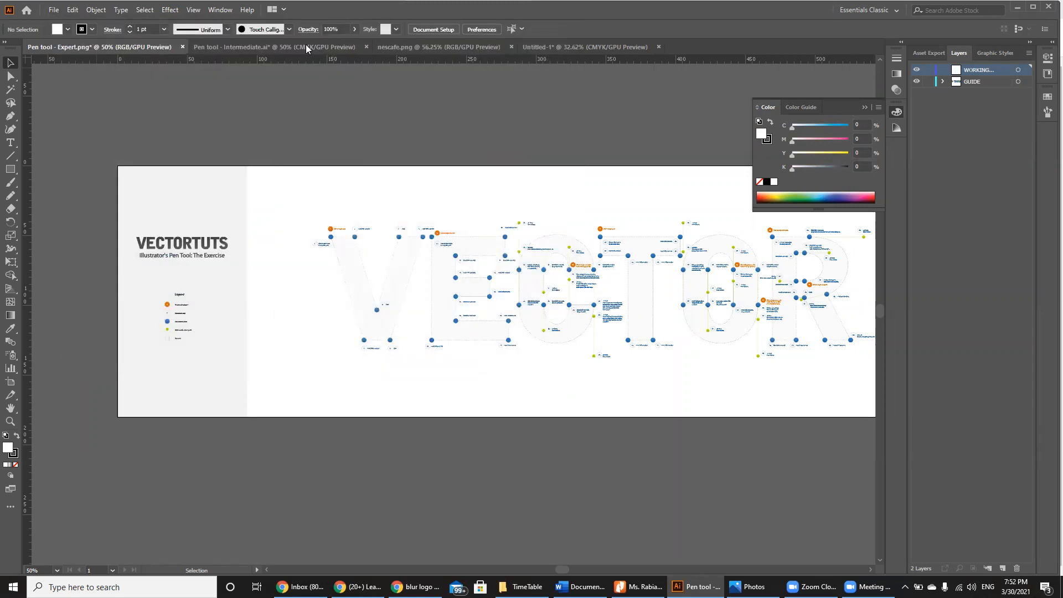
Step: Close the coloured Intermediate sheet without saving and reopen the original Pen tool - Intermediate file from the Adobe-Illustrator folder
{"action": "left_click", "coordinate": [291, 48]}
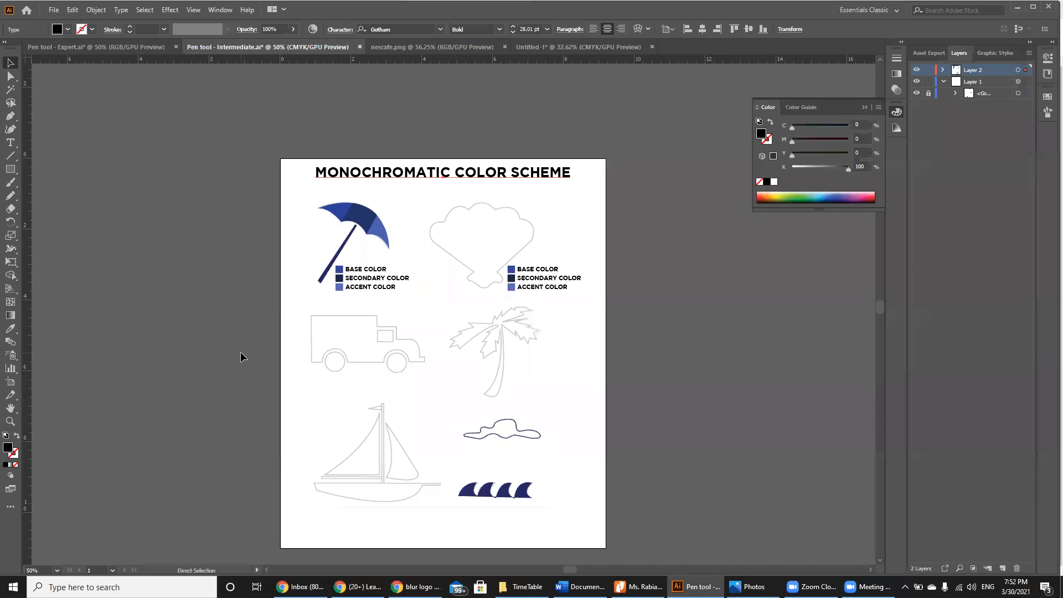
{"action": "key", "text": "Delete"}
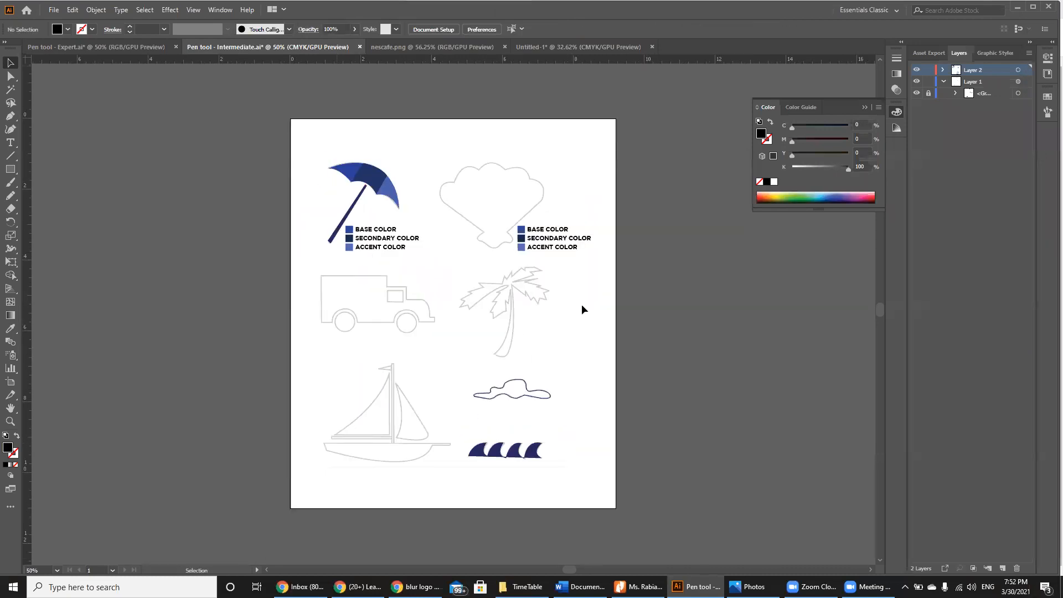
{"action": "key", "text": "ctrl+w"}
{"action": "key", "text": "n"}
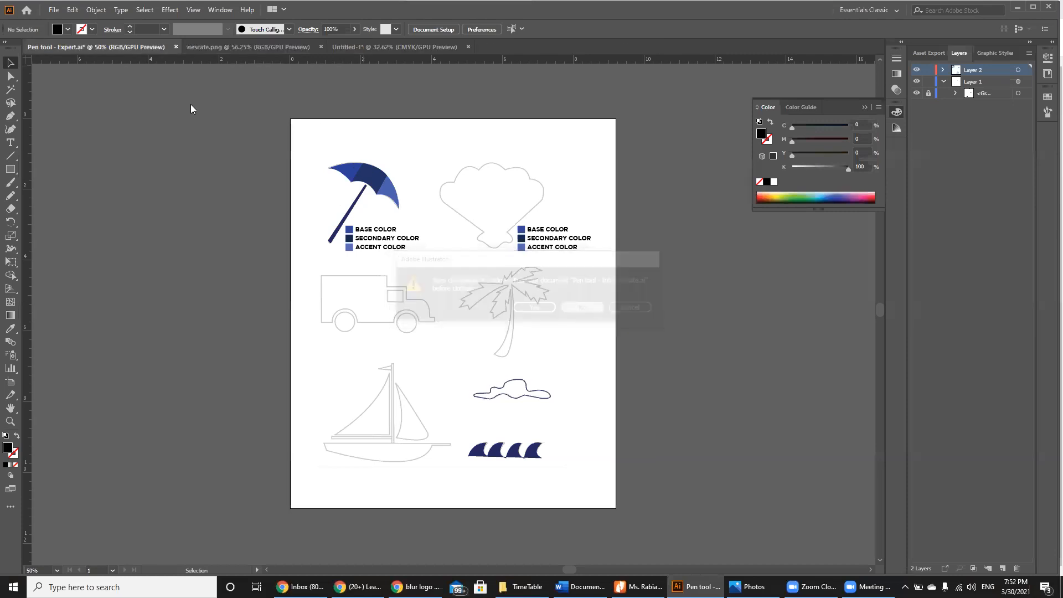
{"action": "key", "text": "ctrl+o"}
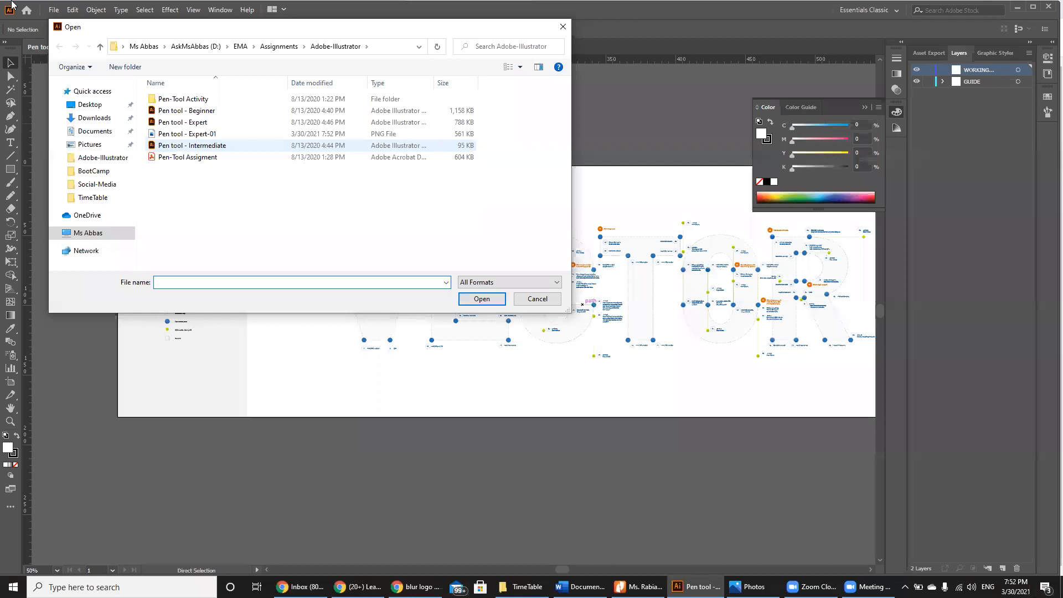
{"action": "key", "text": "Return"}
Step: Export the Intermediate sheet as a PNG named Pen tool - Intermediate, using artboards, High (300 ppi) resolution and a white background
{"action": "key", "text": "alt+f"}
{"action": "key", "text": "e"}
{"action": "key", "text": "Down"}
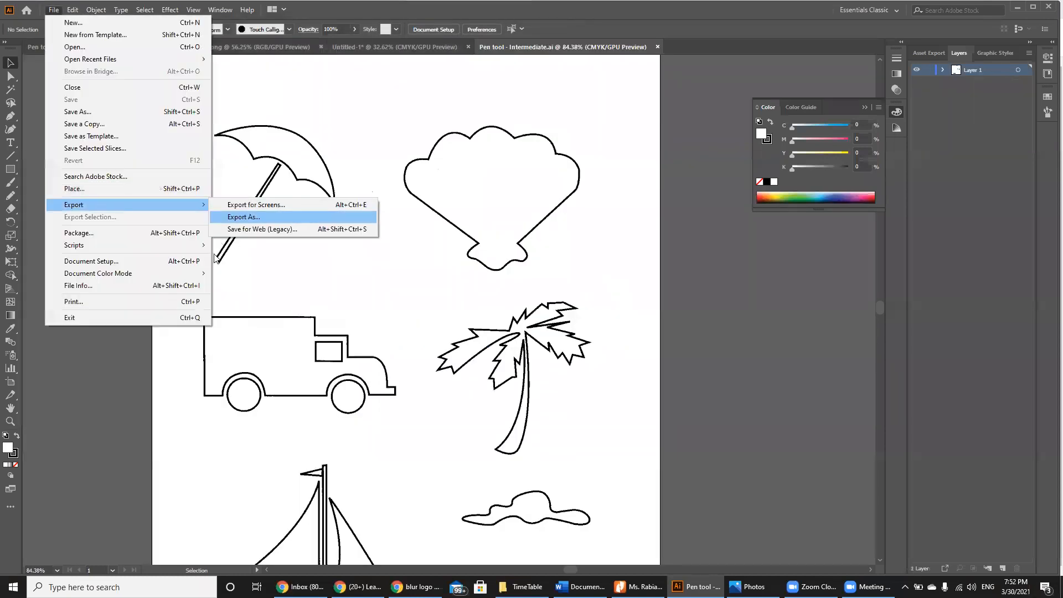
{"action": "key", "text": "Return"}
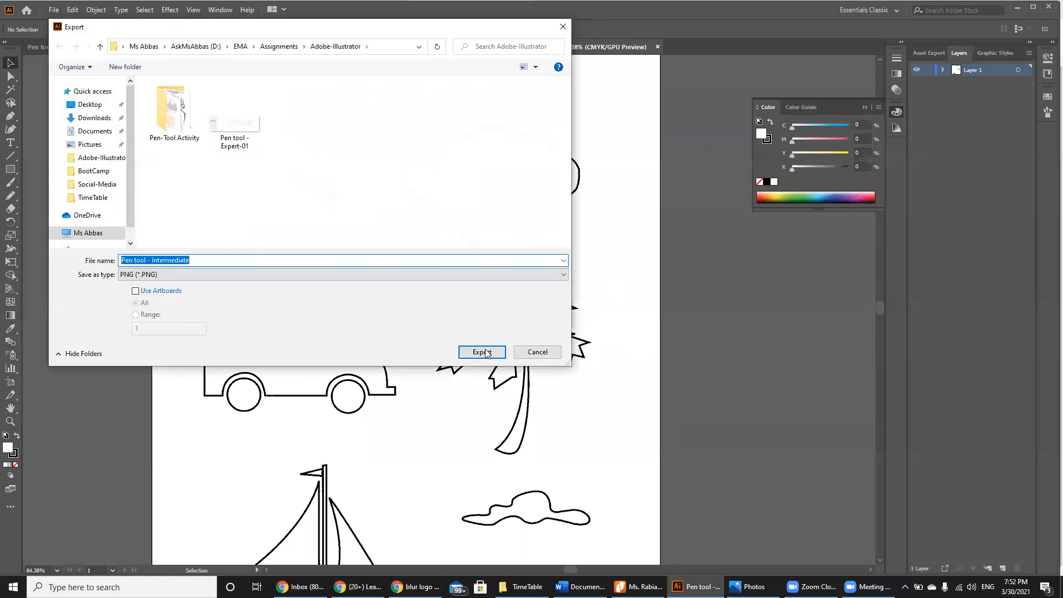
{"action": "left_click", "coordinate": [135, 291]}
{"action": "left_click", "coordinate": [482, 352]}
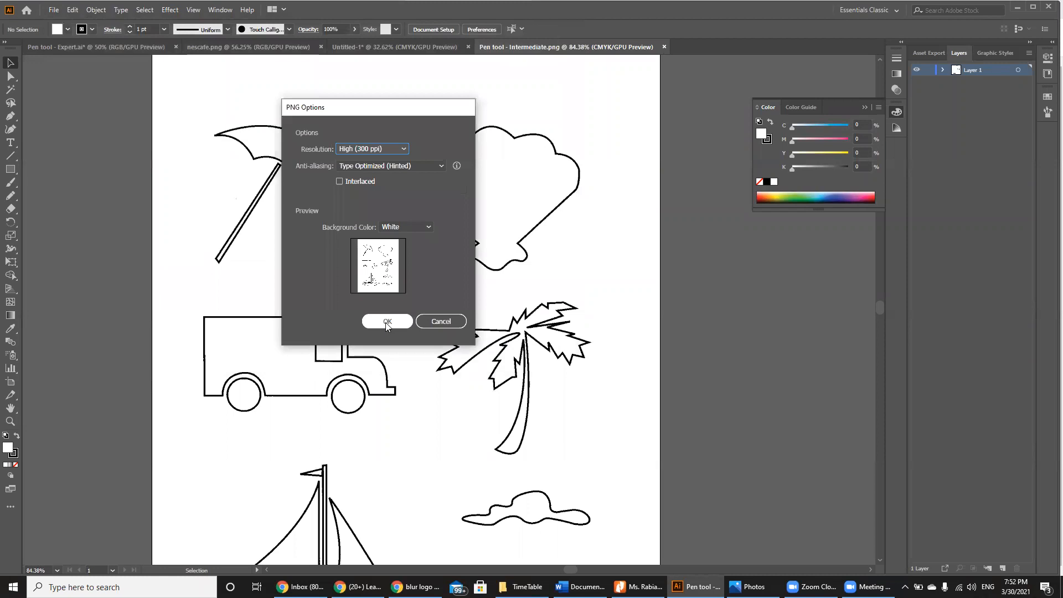
{"action": "left_click", "coordinate": [385, 322]}
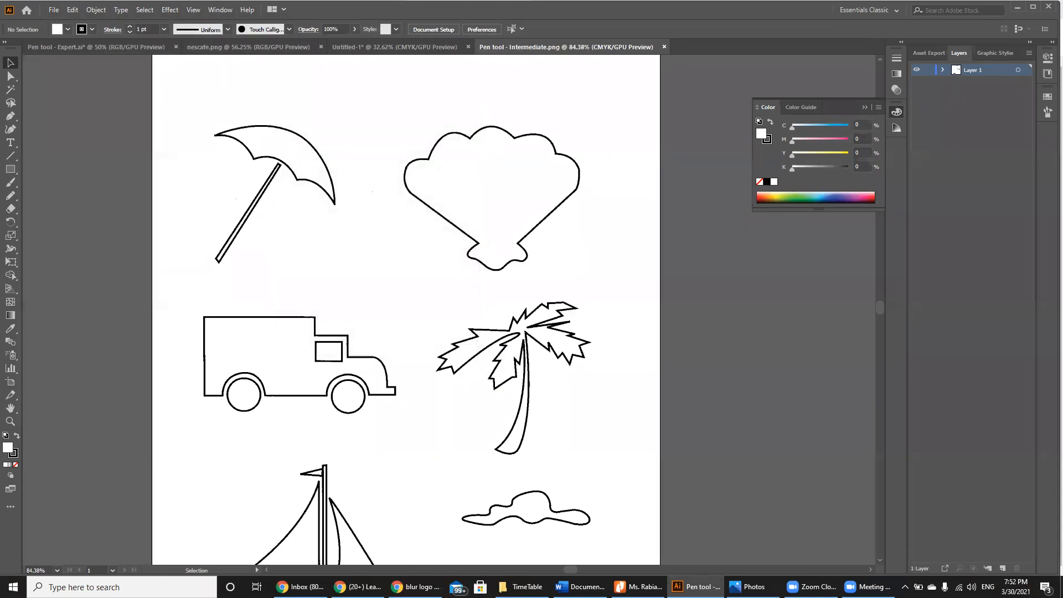
Step: Switch to Facebook in Chrome and upload Pen tool - Expert-01 and Pen tool - Intermediate-01 from EMA > Assignments > Adobe-Illustrator to the new album
{"action": "key", "text": "alt+Tab"}
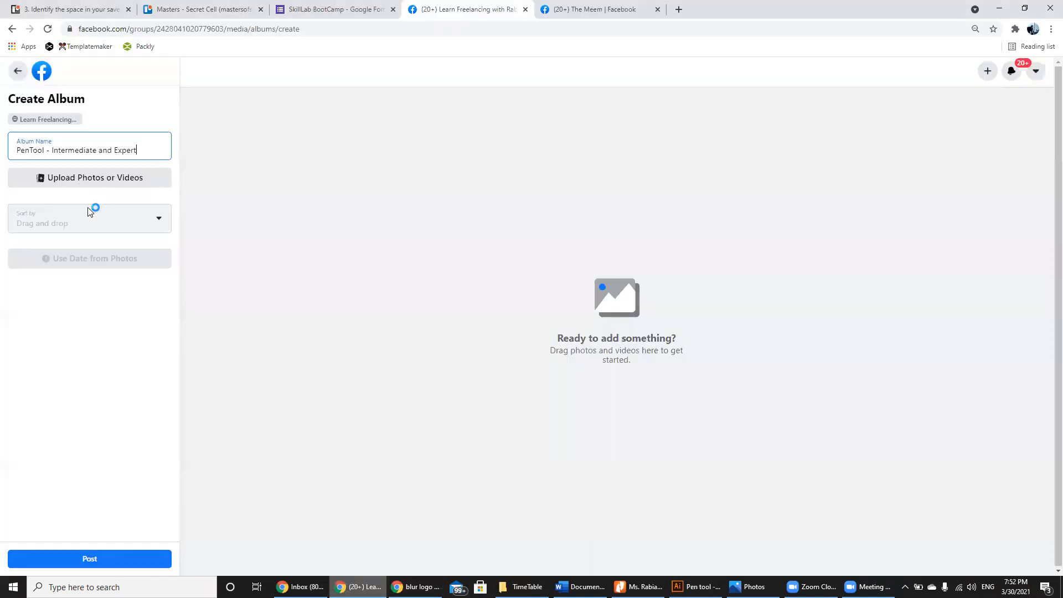
{"action": "left_click", "coordinate": [90, 179]}
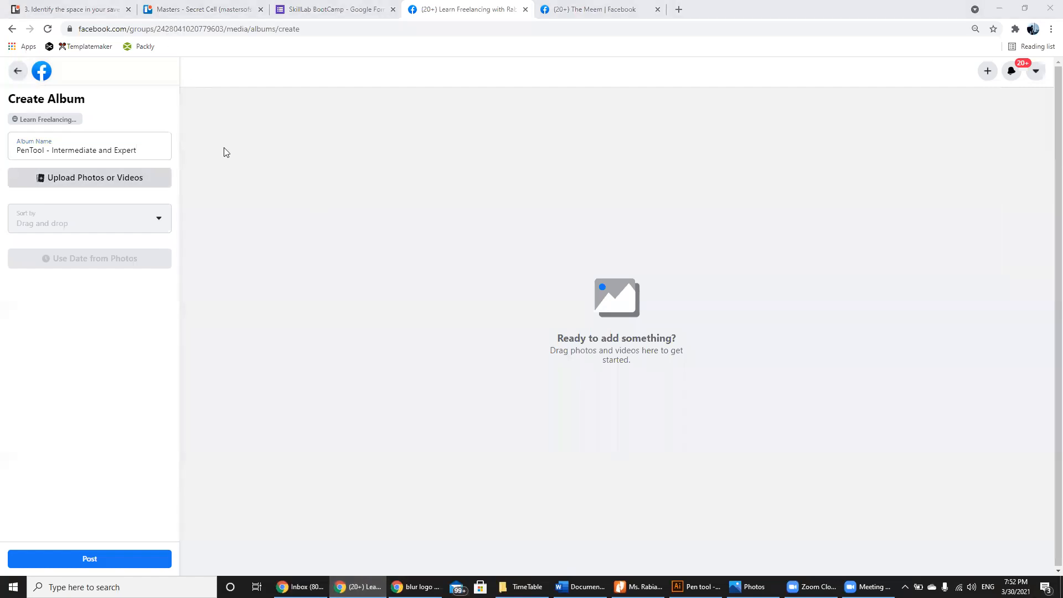
{"action": "left_click", "coordinate": [152, 28]}
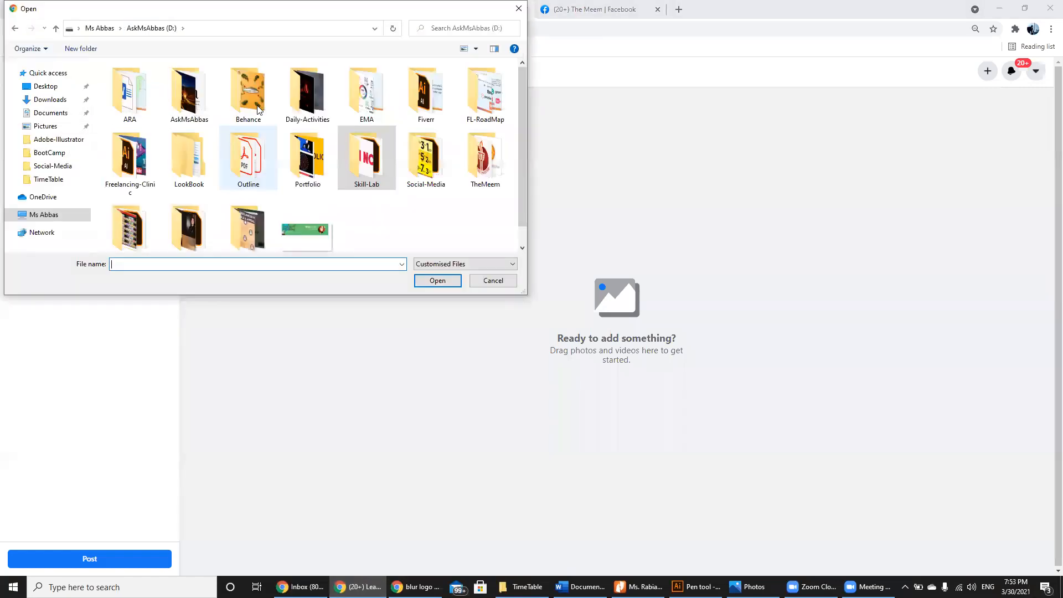
{"action": "double_click", "coordinate": [366, 93]}
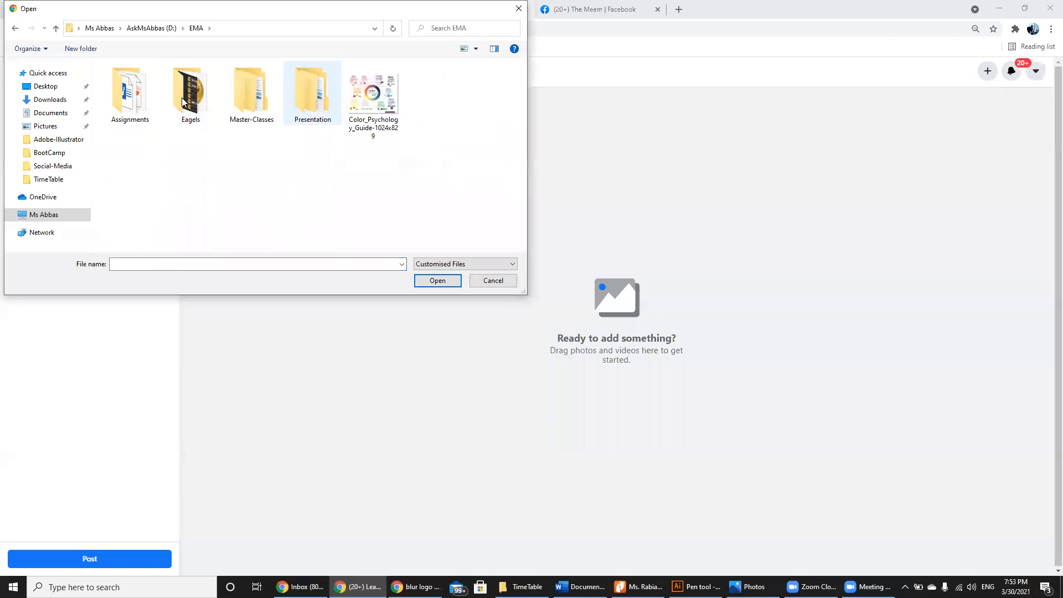
{"action": "double_click", "coordinate": [183, 102]}
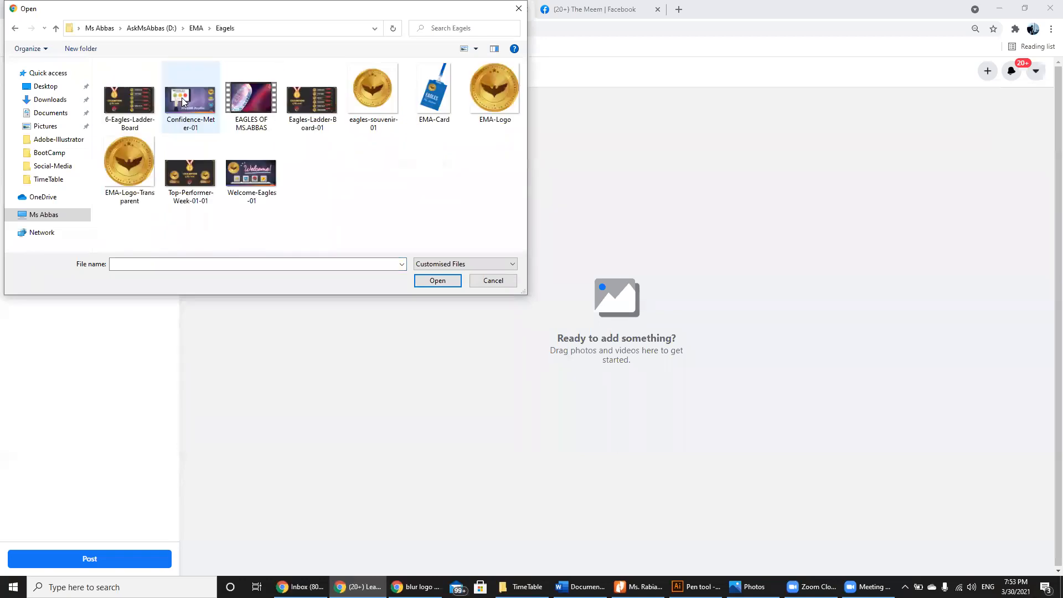
{"action": "key", "text": "BackSpace"}
{"action": "double_click", "coordinate": [133, 92]}
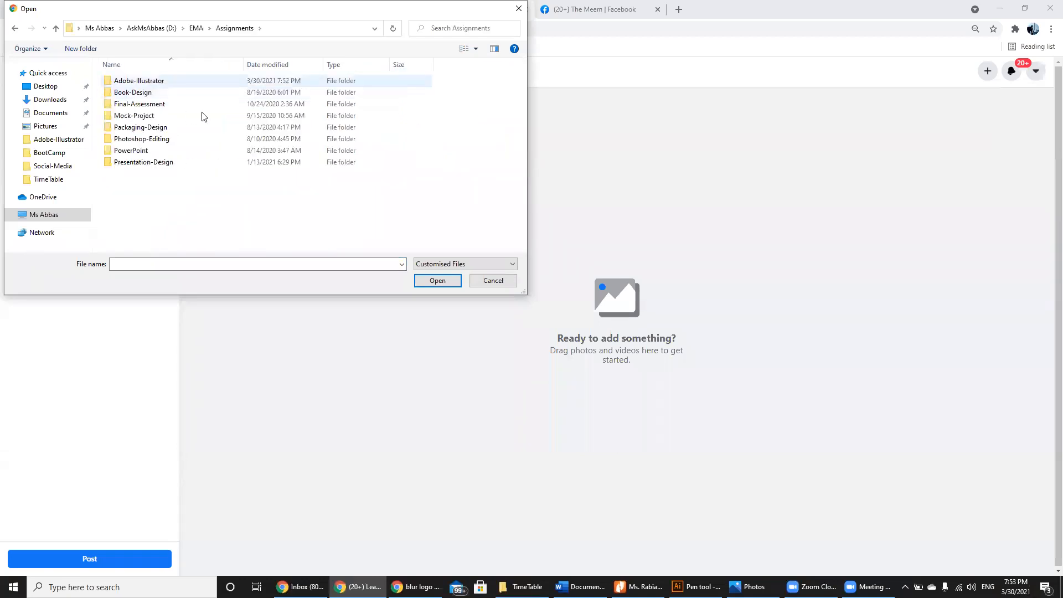
{"action": "key", "text": "Return"}
{"action": "left_click", "coordinate": [191, 96]}
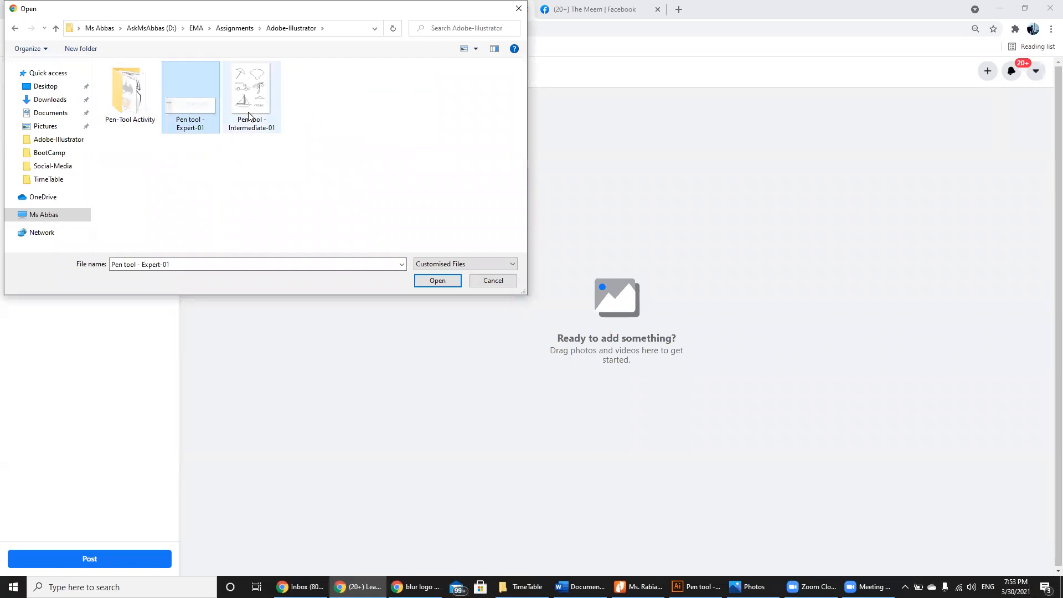
{"action": "left_click", "coordinate": [249, 116], "text": "ctrl"}
{"action": "key", "text": "Return"}
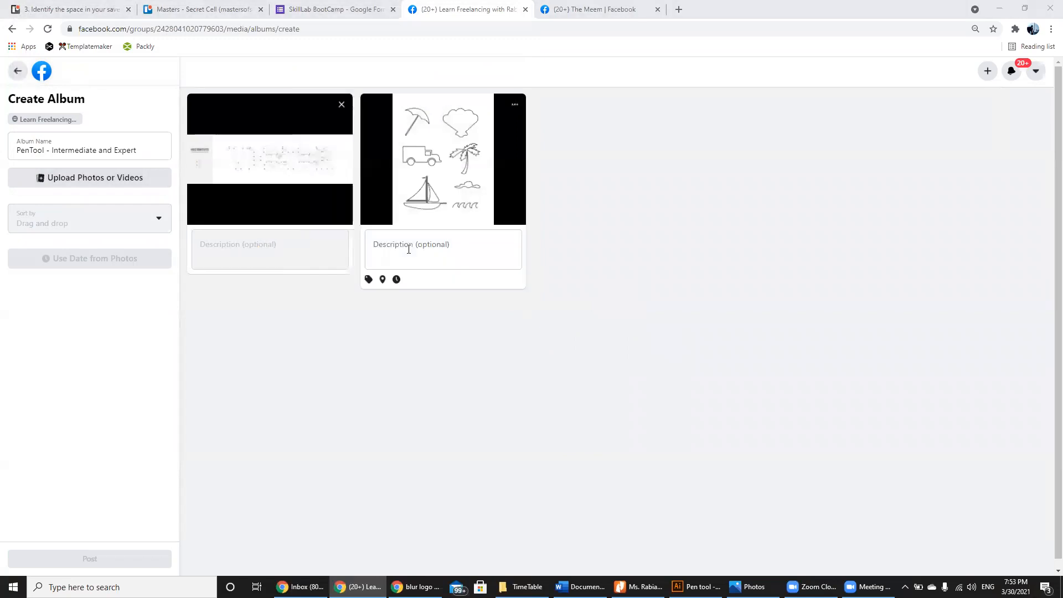
Step: Enter "Monochromatic Color Scheme" as the description of the Intermediate sheet photo
{"action": "left_click", "coordinate": [408, 249]}
{"action": "type", "text": "Mono"}
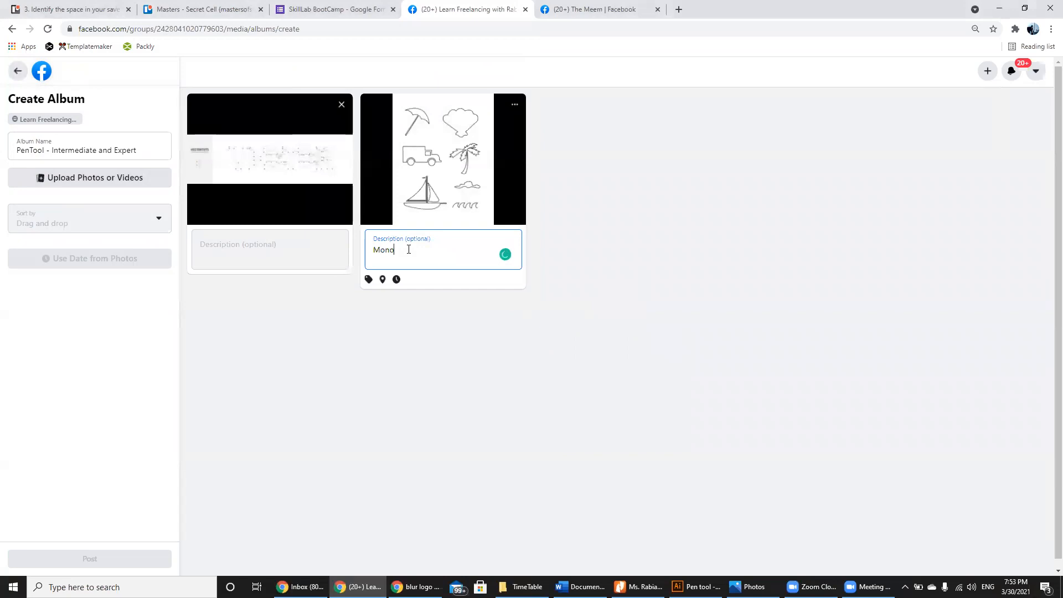
{"action": "type", "text": "chromatic "}
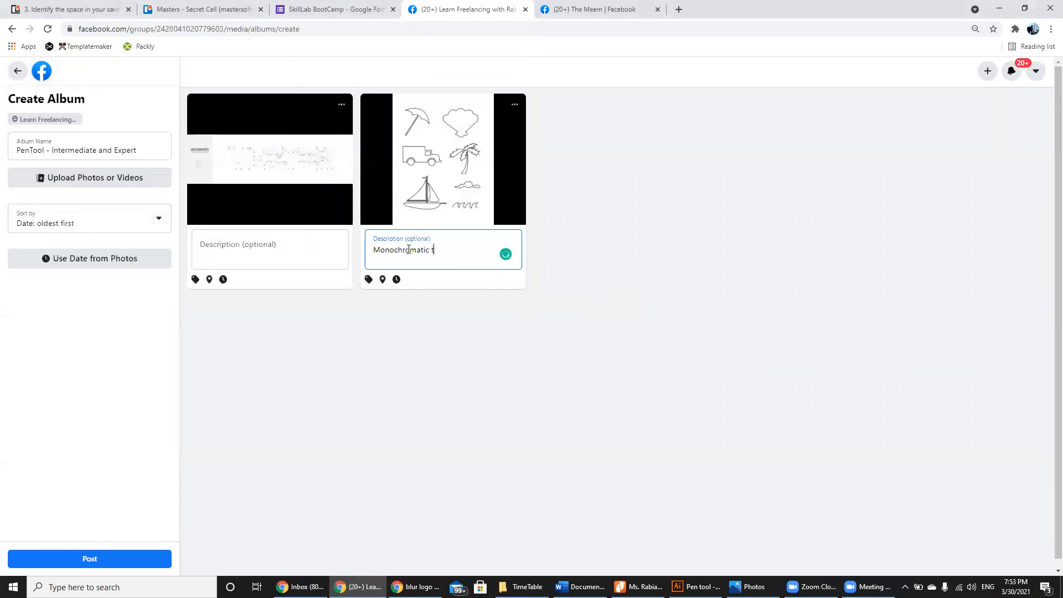
{"action": "type", "text": "Color Scheme"}
Step: Enter "Pop Art Color Scheme" as the description of the Expert sheet photo and post the album
{"action": "left_click", "coordinate": [262, 258]}
{"action": "type", "text": "Pop Art S"}
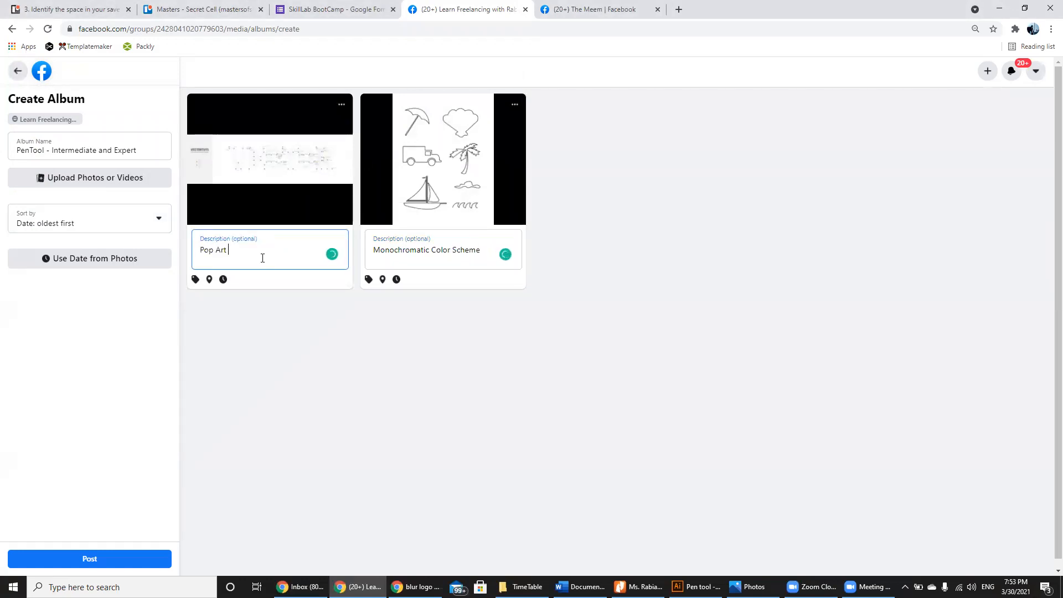
{"action": "key", "text": "BackSpace"}
{"action": "type", "text": "COlor"}
{"action": "key", "text": "BackSpace"}
{"action": "key", "text": "BackSpace"}
{"action": "key", "text": "BackSpace"}
{"action": "key", "text": "BackSpace"}
{"action": "type", "text": "olor Scheme"}
{"action": "left_click", "coordinate": [91, 558]}
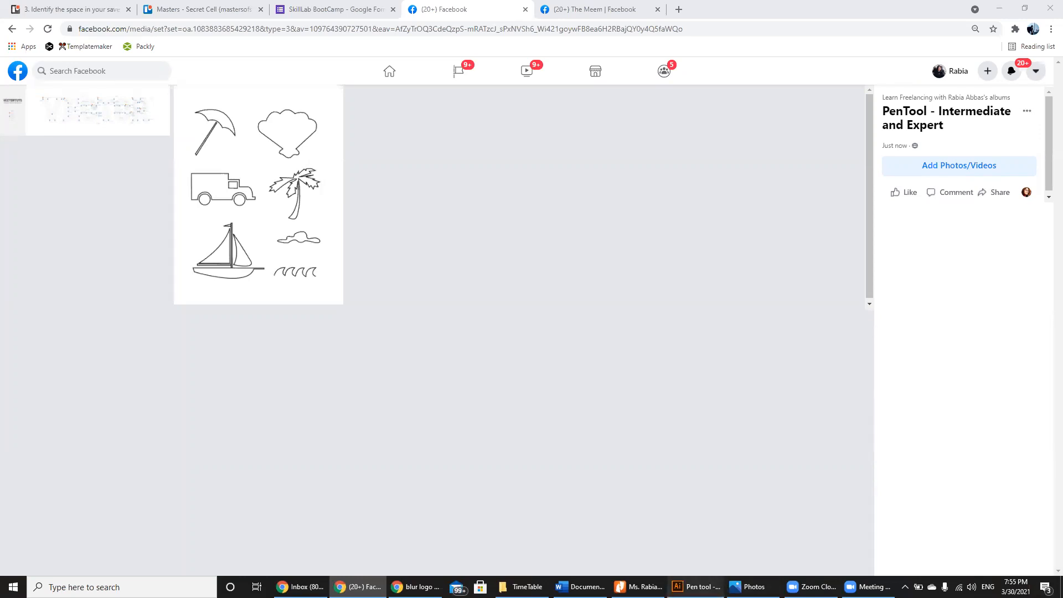
Step: Switch to Illustrator, show the rulers and place horizontal guides across the Intermediate sheet around the top of the umbrella
{"action": "left_click", "coordinate": [696, 586]}
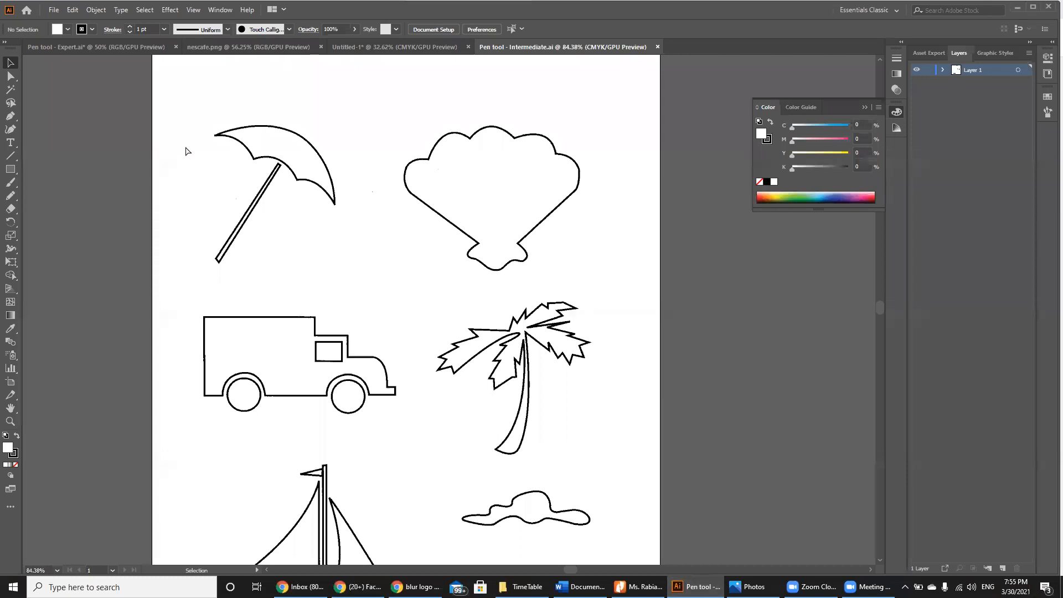
{"action": "key", "text": "ctrl+r"}
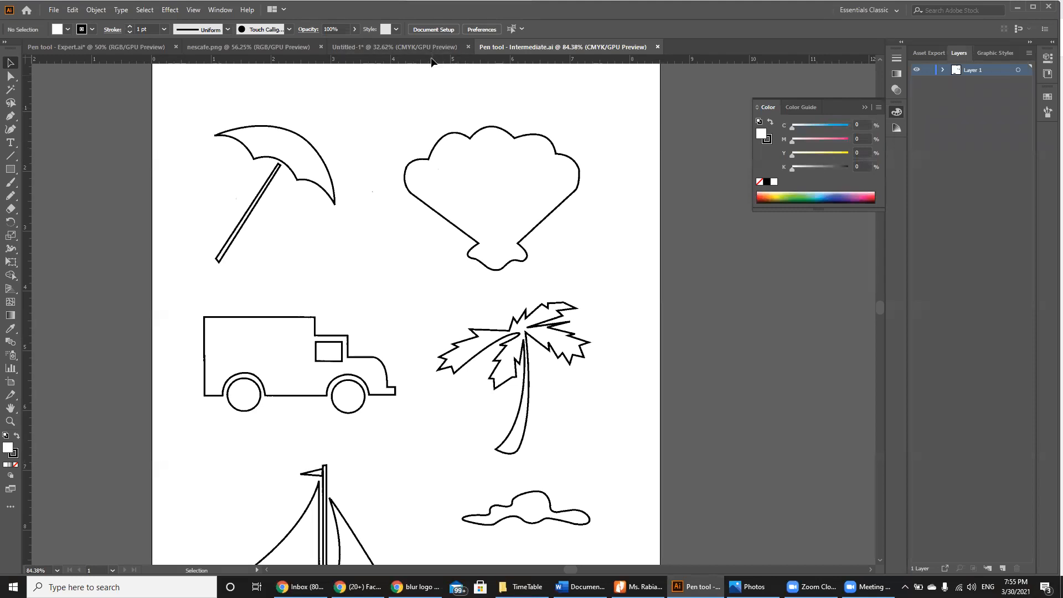
{"action": "left_click_drag", "start_coordinate": [431, 58], "coordinate": [426, 131]}
{"action": "left_click_drag", "start_coordinate": [395, 60], "coordinate": [386, 122]}
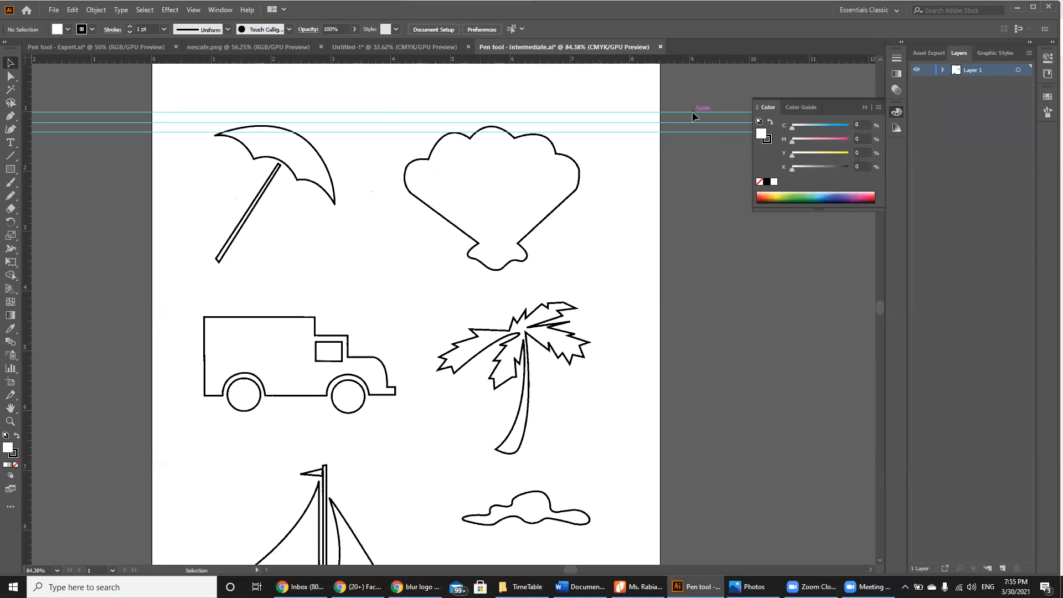
Step: Unlock the guides and delete the uppermost horizontal guide above the umbrella and shell
{"action": "key", "text": "ctrl"}
{"action": "key", "text": "ctrl+minus"}
{"action": "key", "text": "ctrl+minus"}
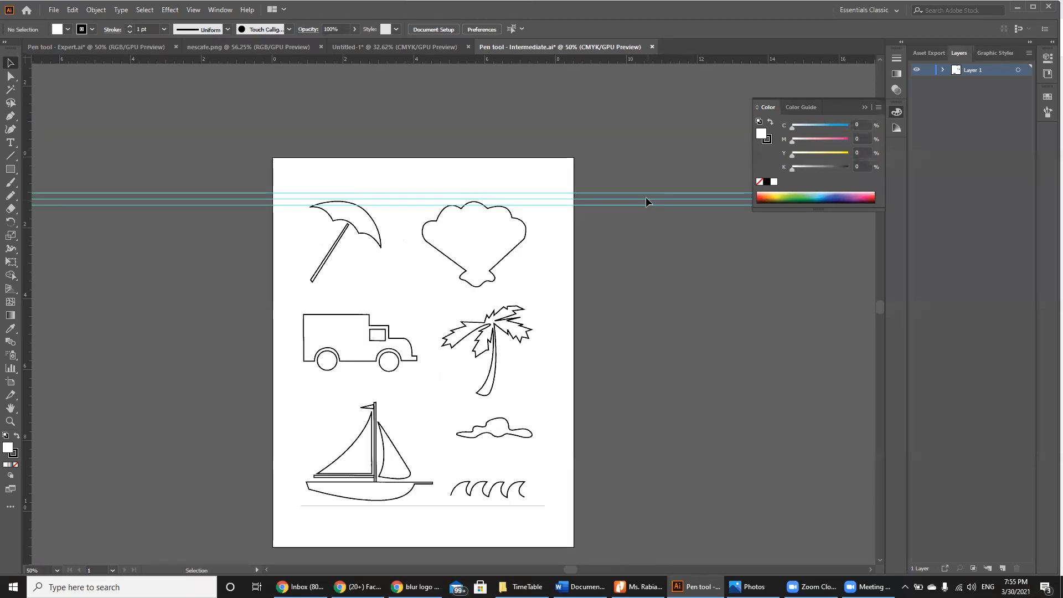
{"action": "left_click_drag", "start_coordinate": [644, 191], "coordinate": [632, 114]}
{"action": "key", "text": "ctrl+alt+semicolon"}
{"action": "left_click", "coordinate": [639, 192]}
{"action": "key", "text": "Delete"}
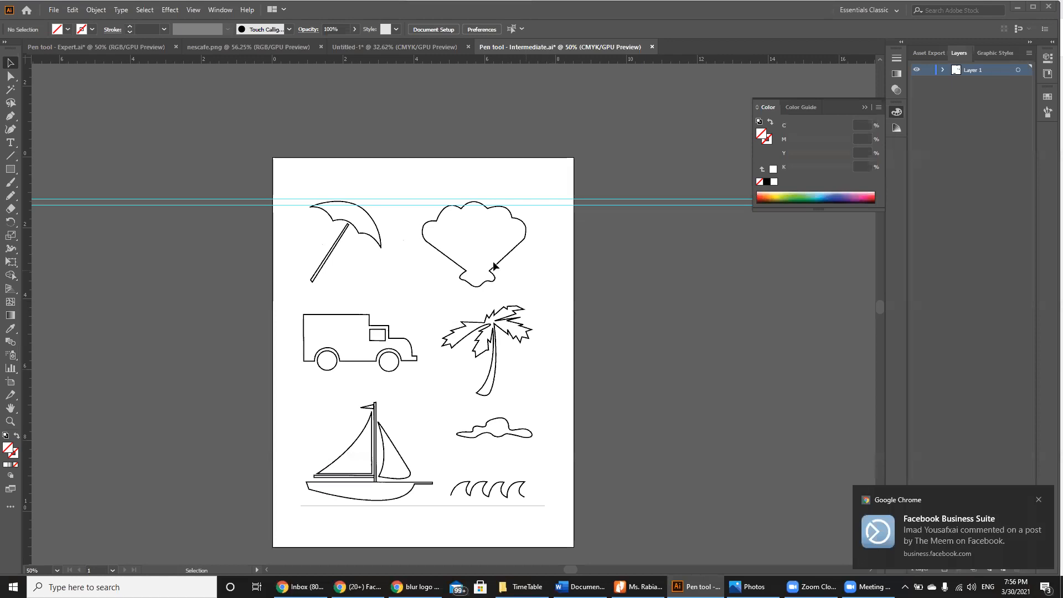
Step: Draw a closed six-point straight-sided shape with the Pen tool to the right of the shell's lower half
{"action": "left_click", "coordinate": [15, 118]}
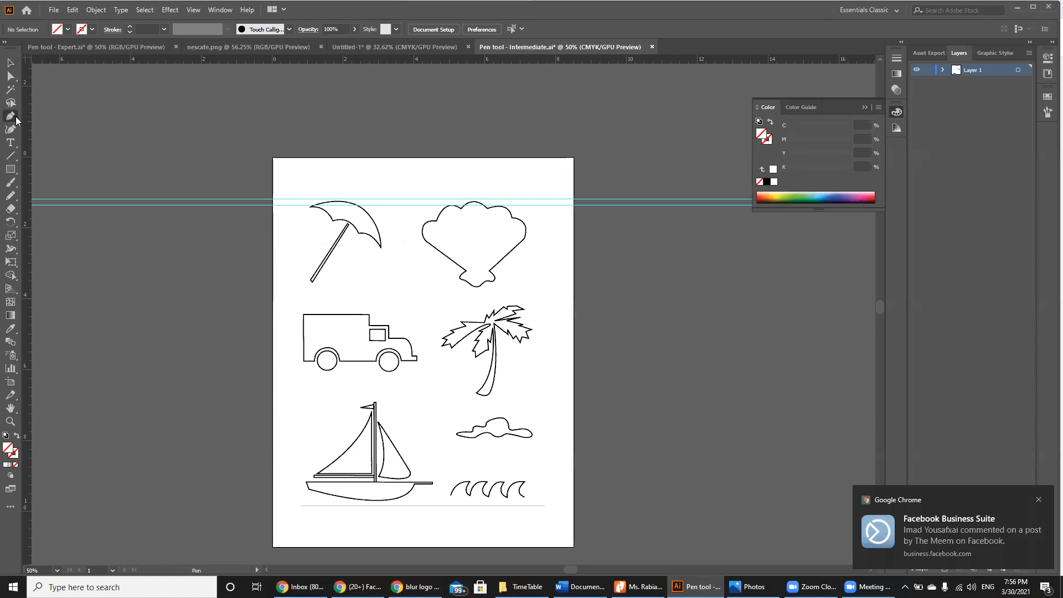
{"action": "left_click", "coordinate": [553, 253]}
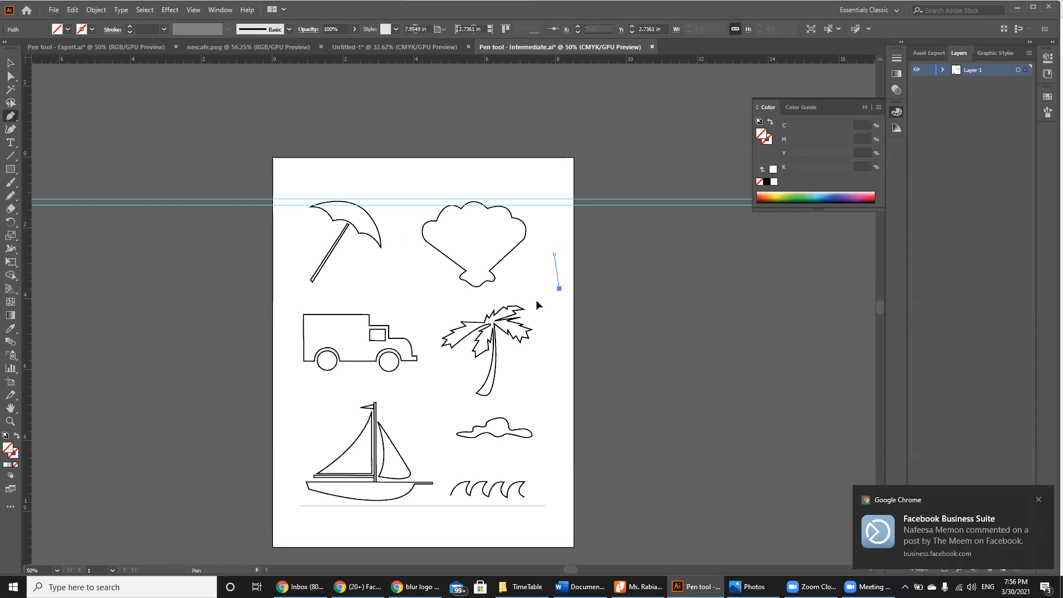
{"action": "left_click", "coordinate": [536, 300]}
{"action": "left_click", "coordinate": [519, 282]}
{"action": "left_click", "coordinate": [519, 257]}
{"action": "left_click", "coordinate": [539, 248]}
{"action": "left_click", "coordinate": [554, 254]}
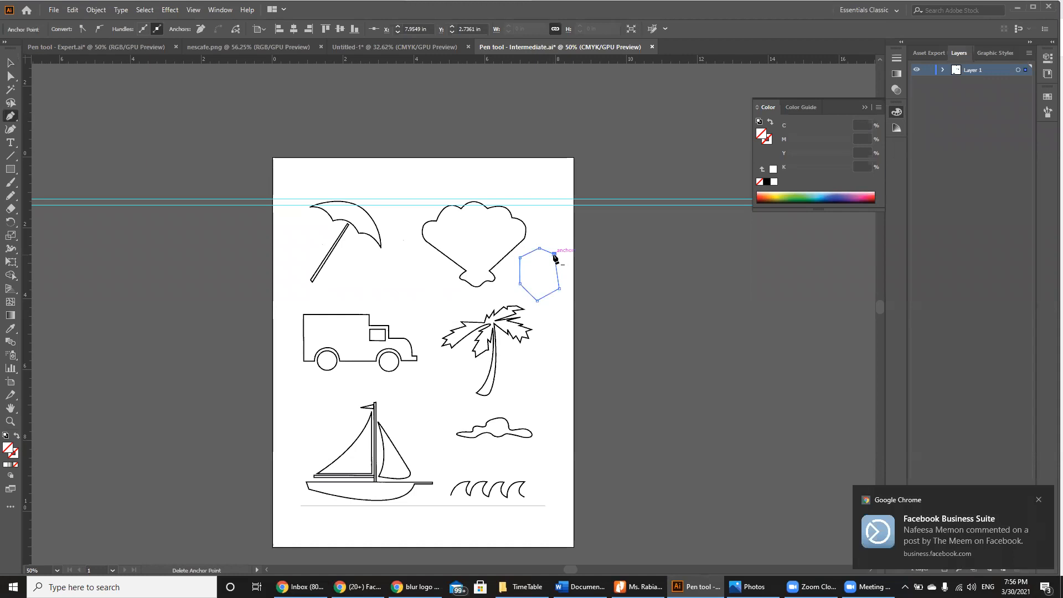